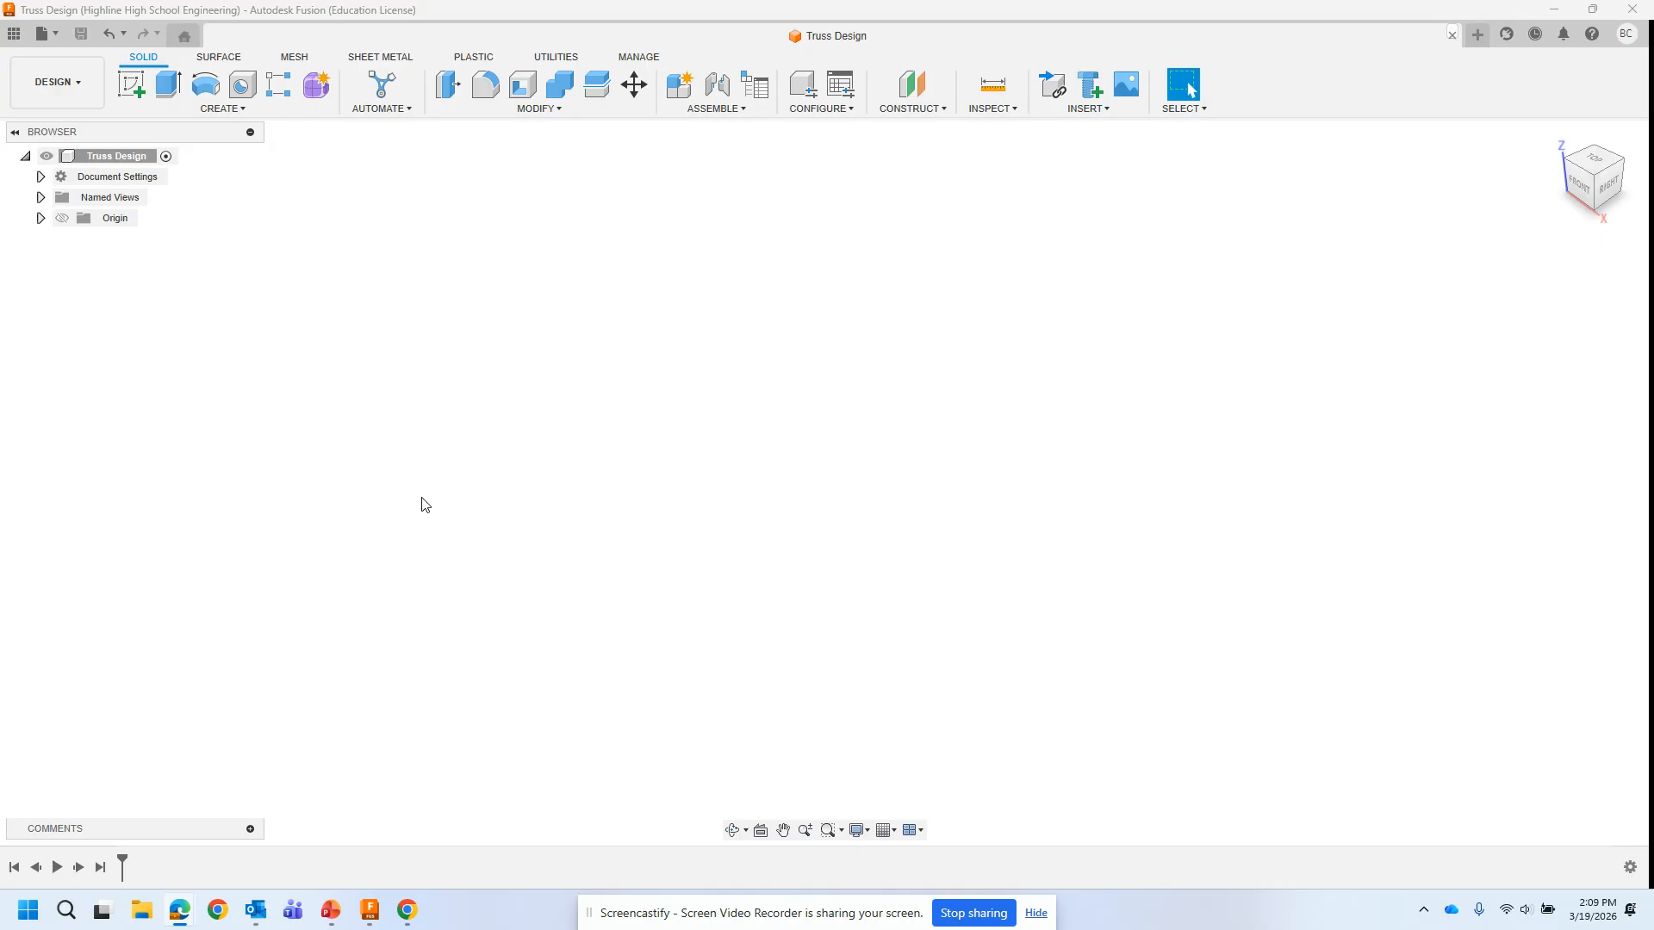
# Step: Start a sketch on the front (XZ) plane and draw a right triangle from the origin with a sloped side about 1.93 in long at 68.7°
pyautogui.click(132, 85)
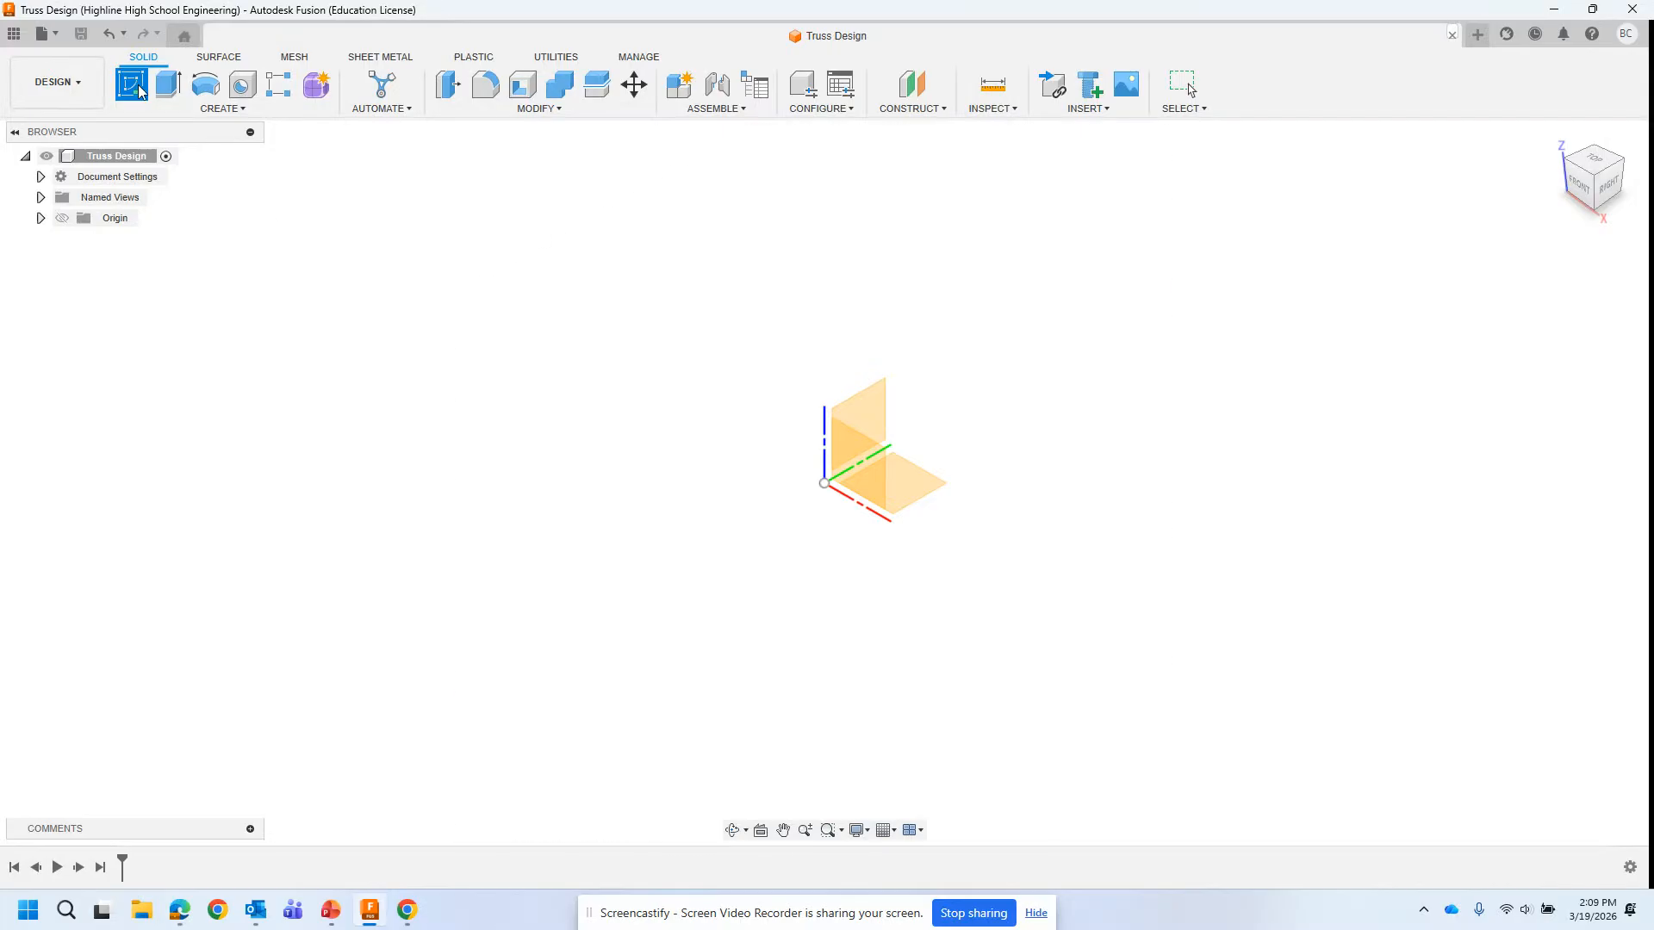
pyautogui.click(872, 462)
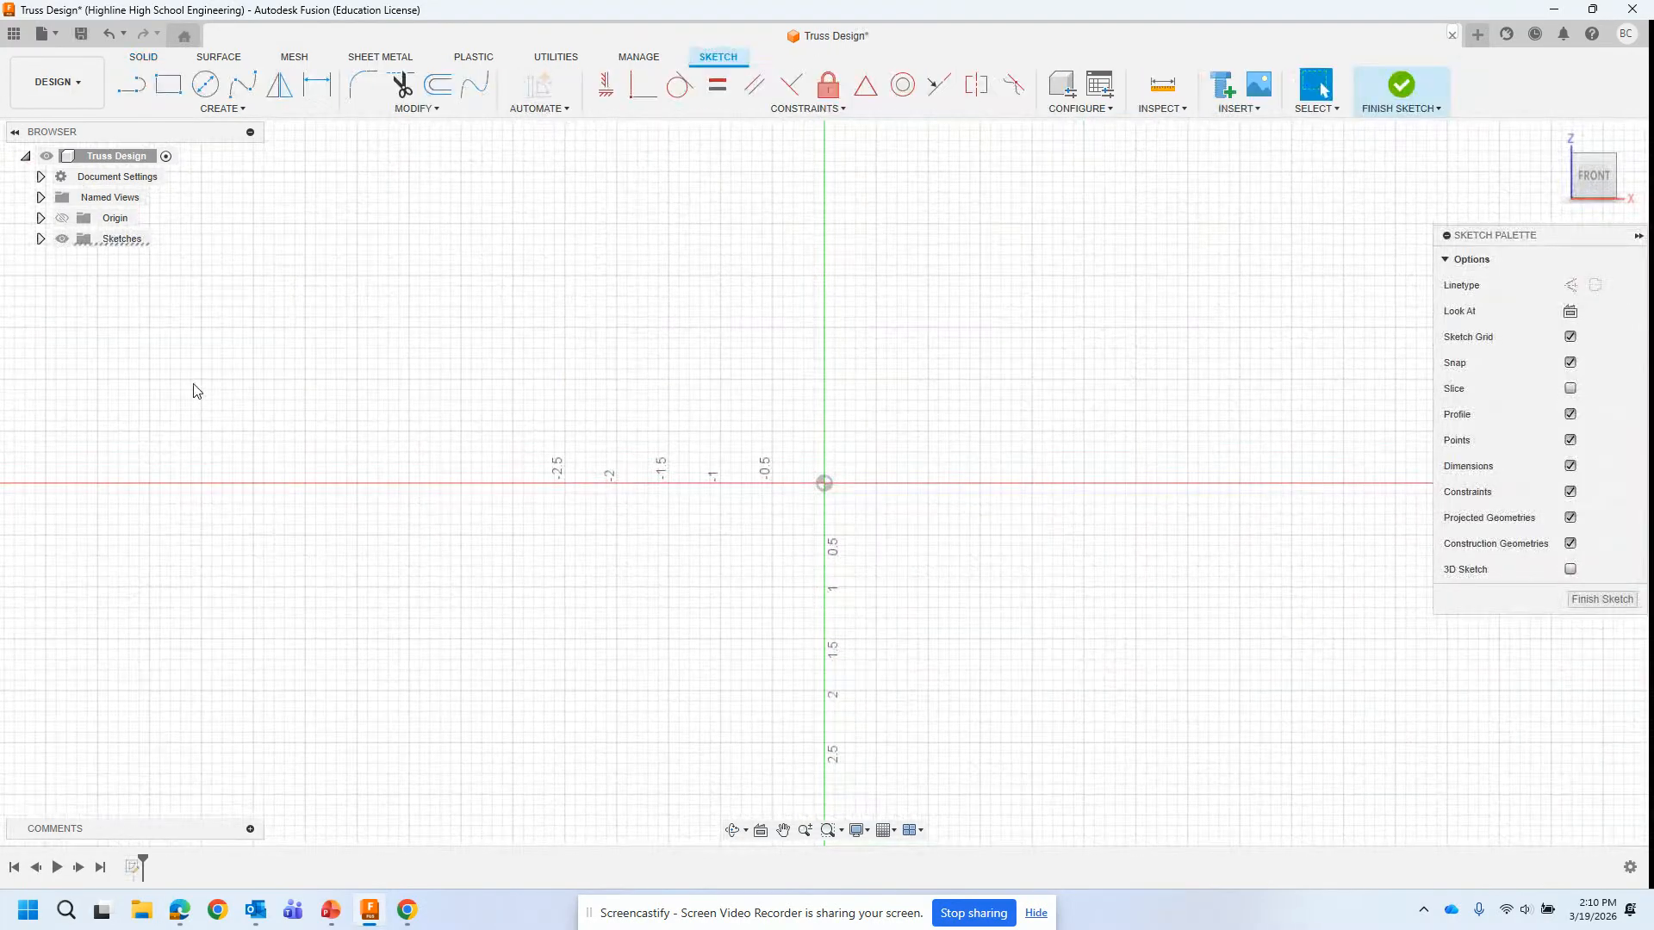
pyautogui.press('l')
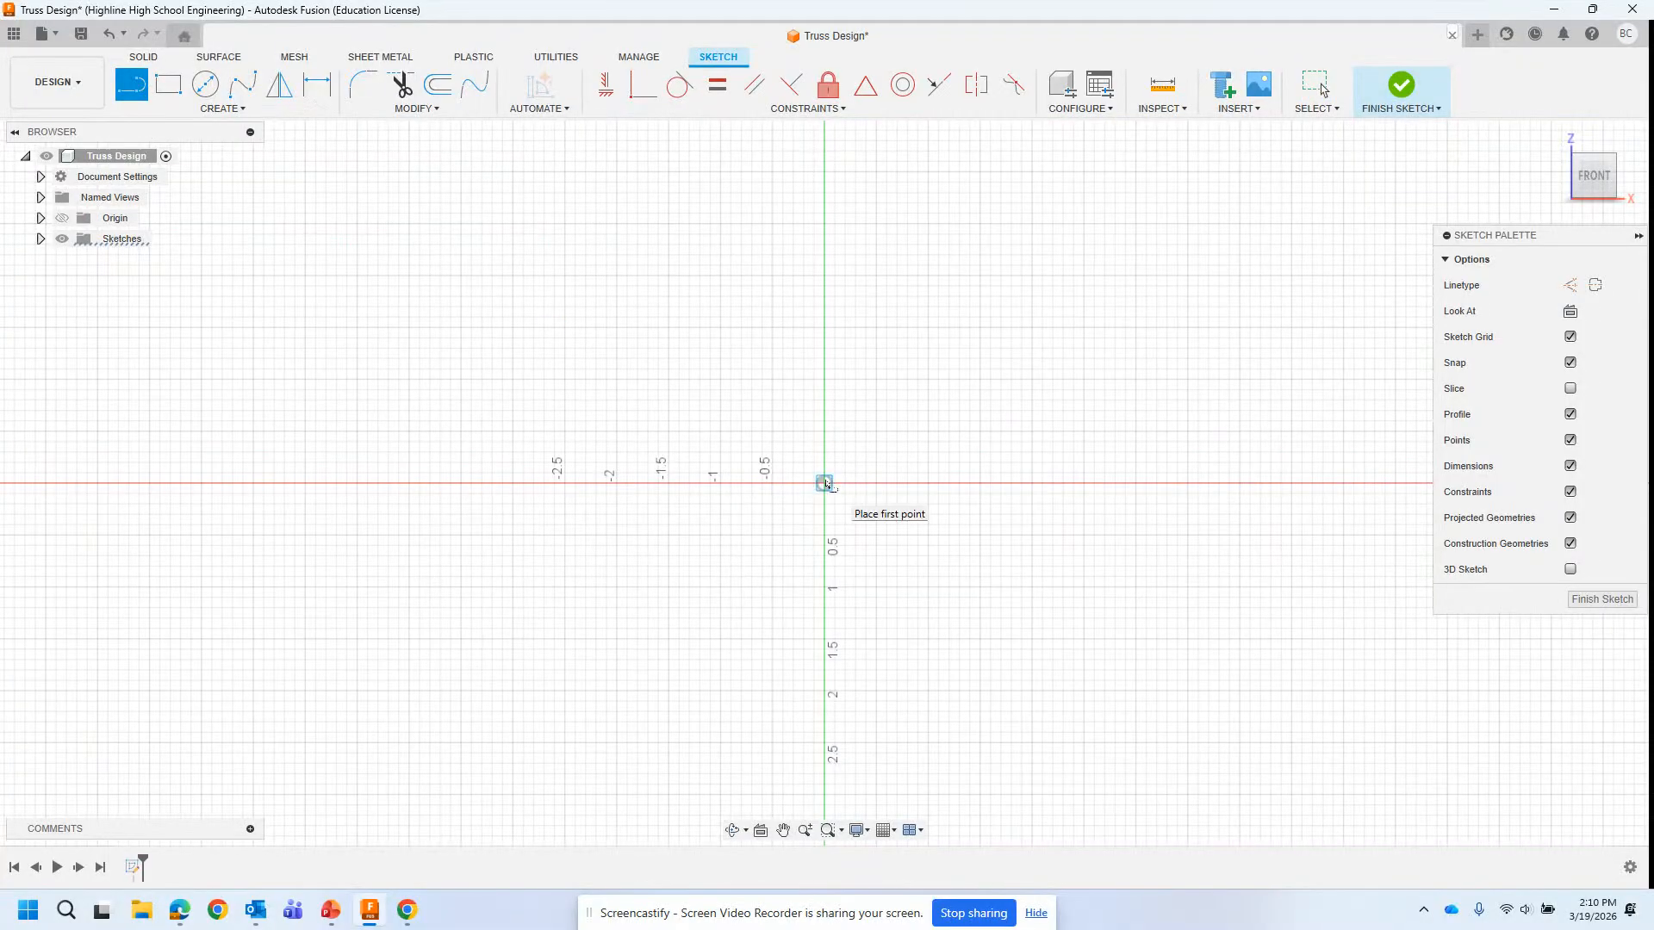
pyautogui.click(825, 483)
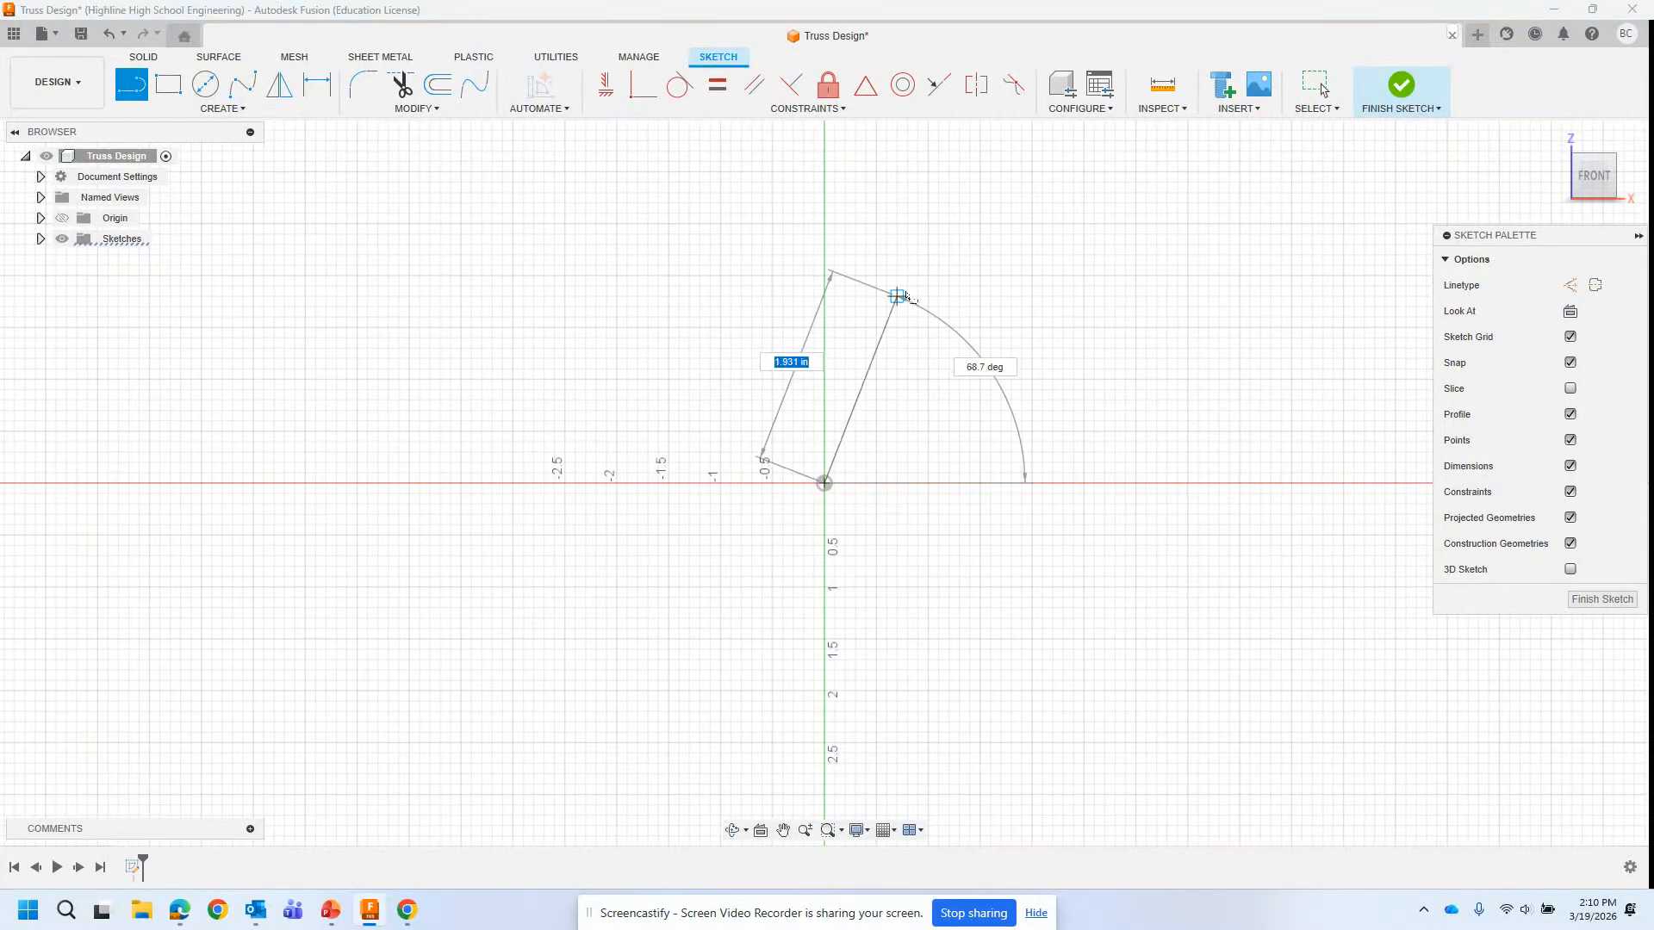
pyautogui.click(897, 296)
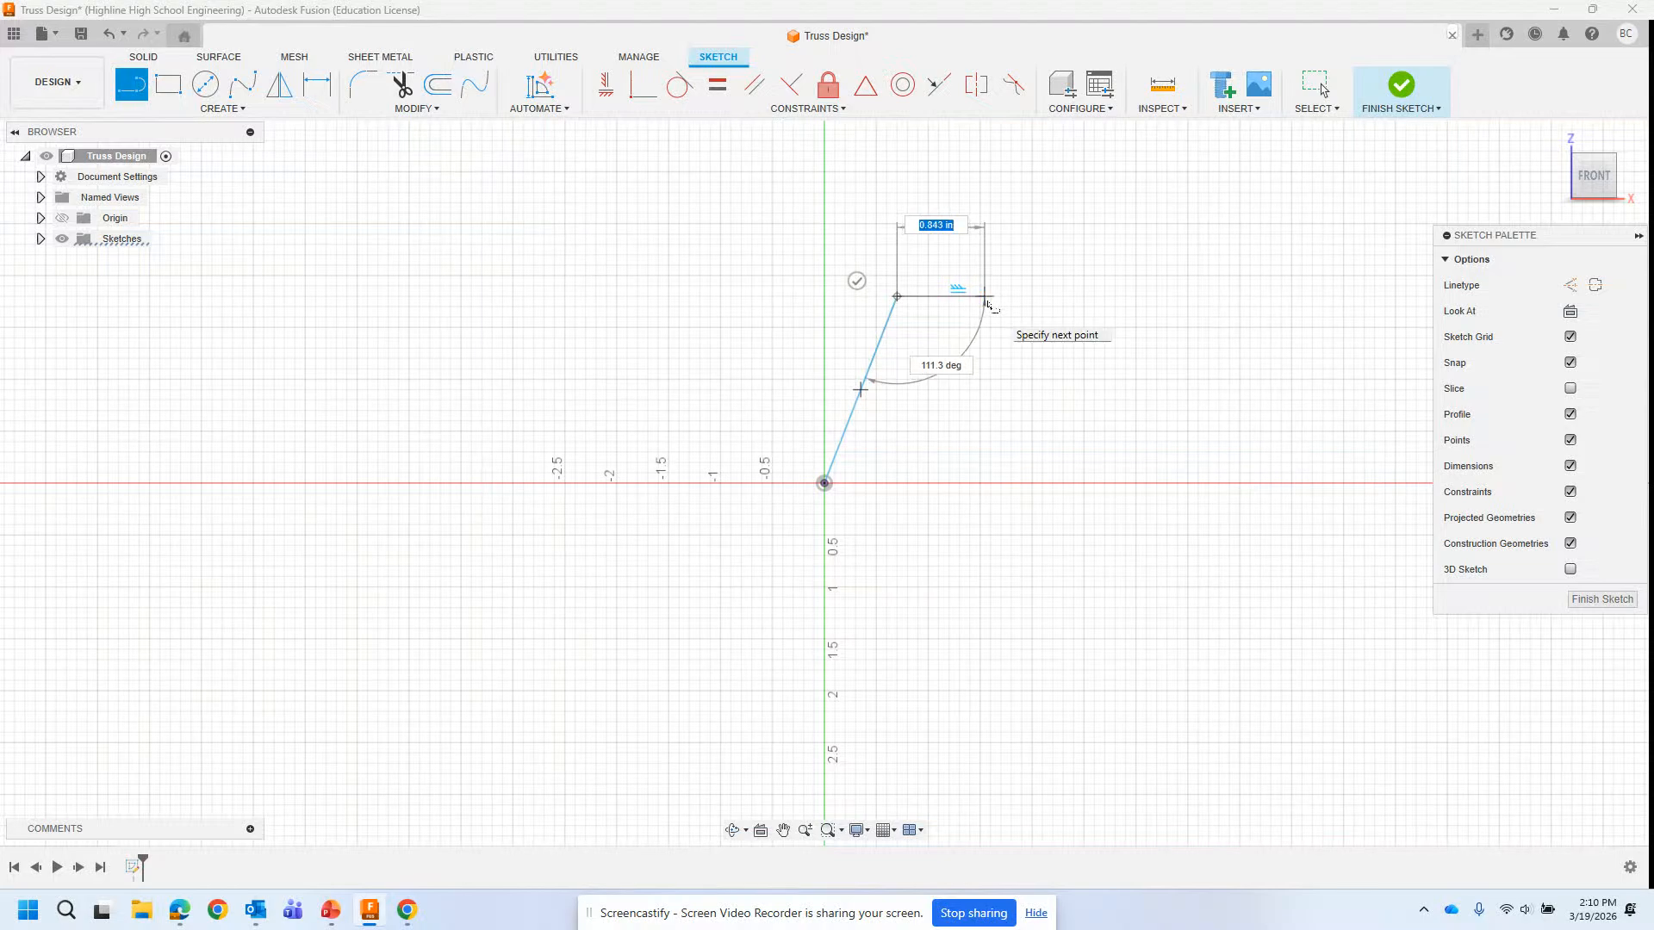
pyautogui.click(897, 483)
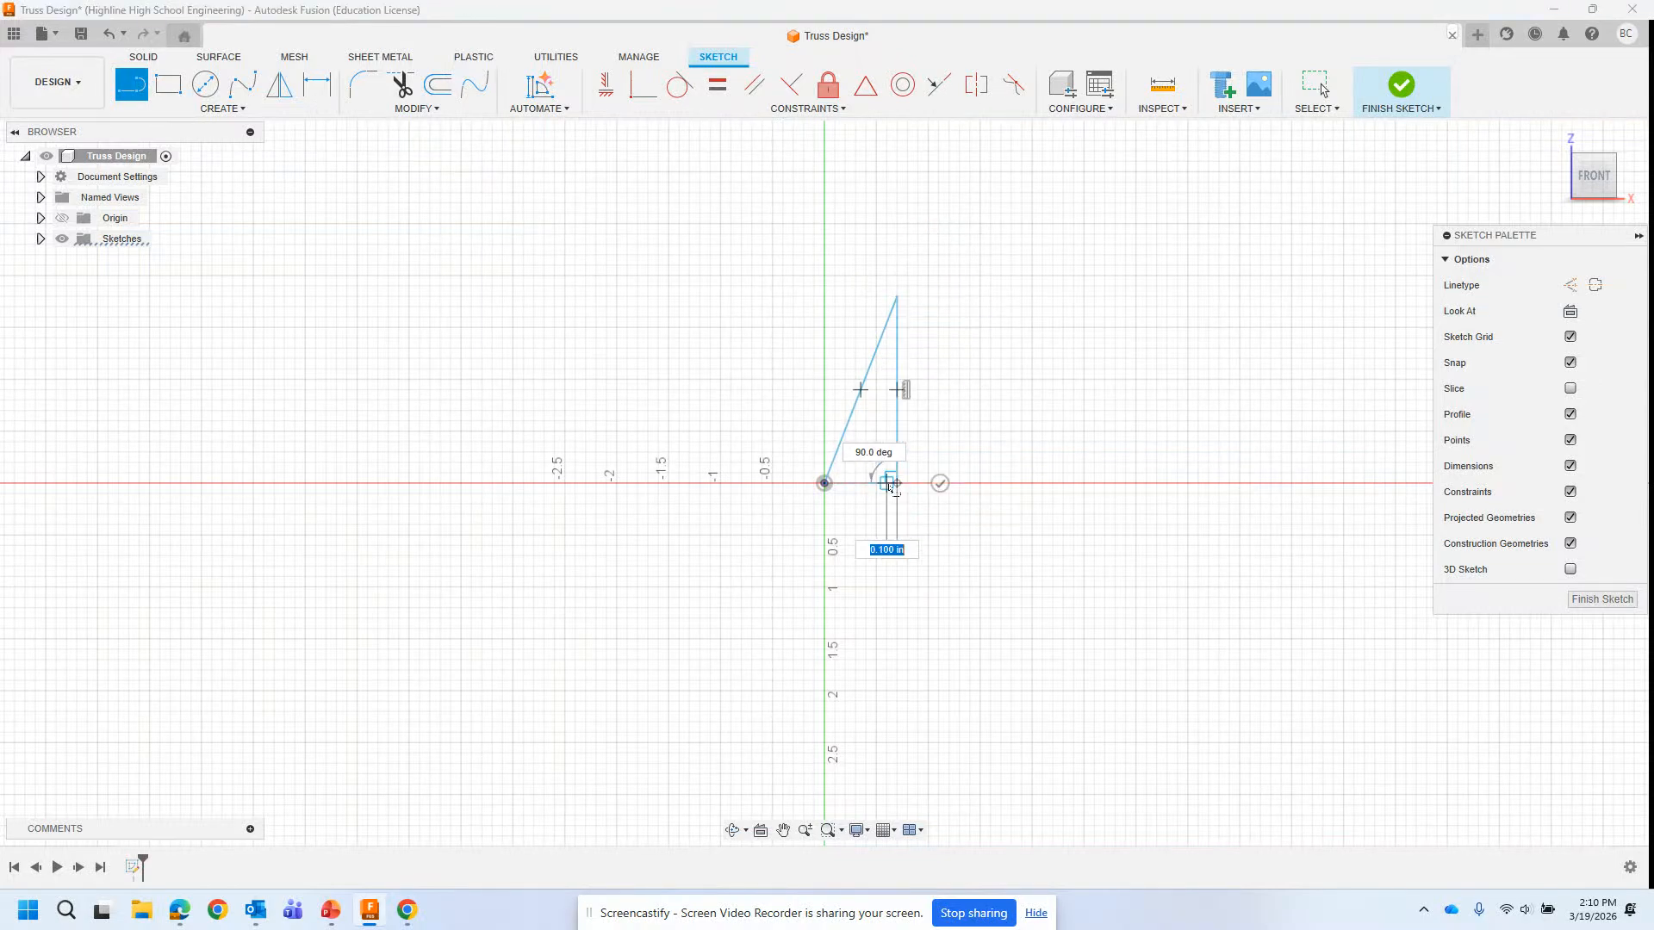
pyautogui.click(824, 483)
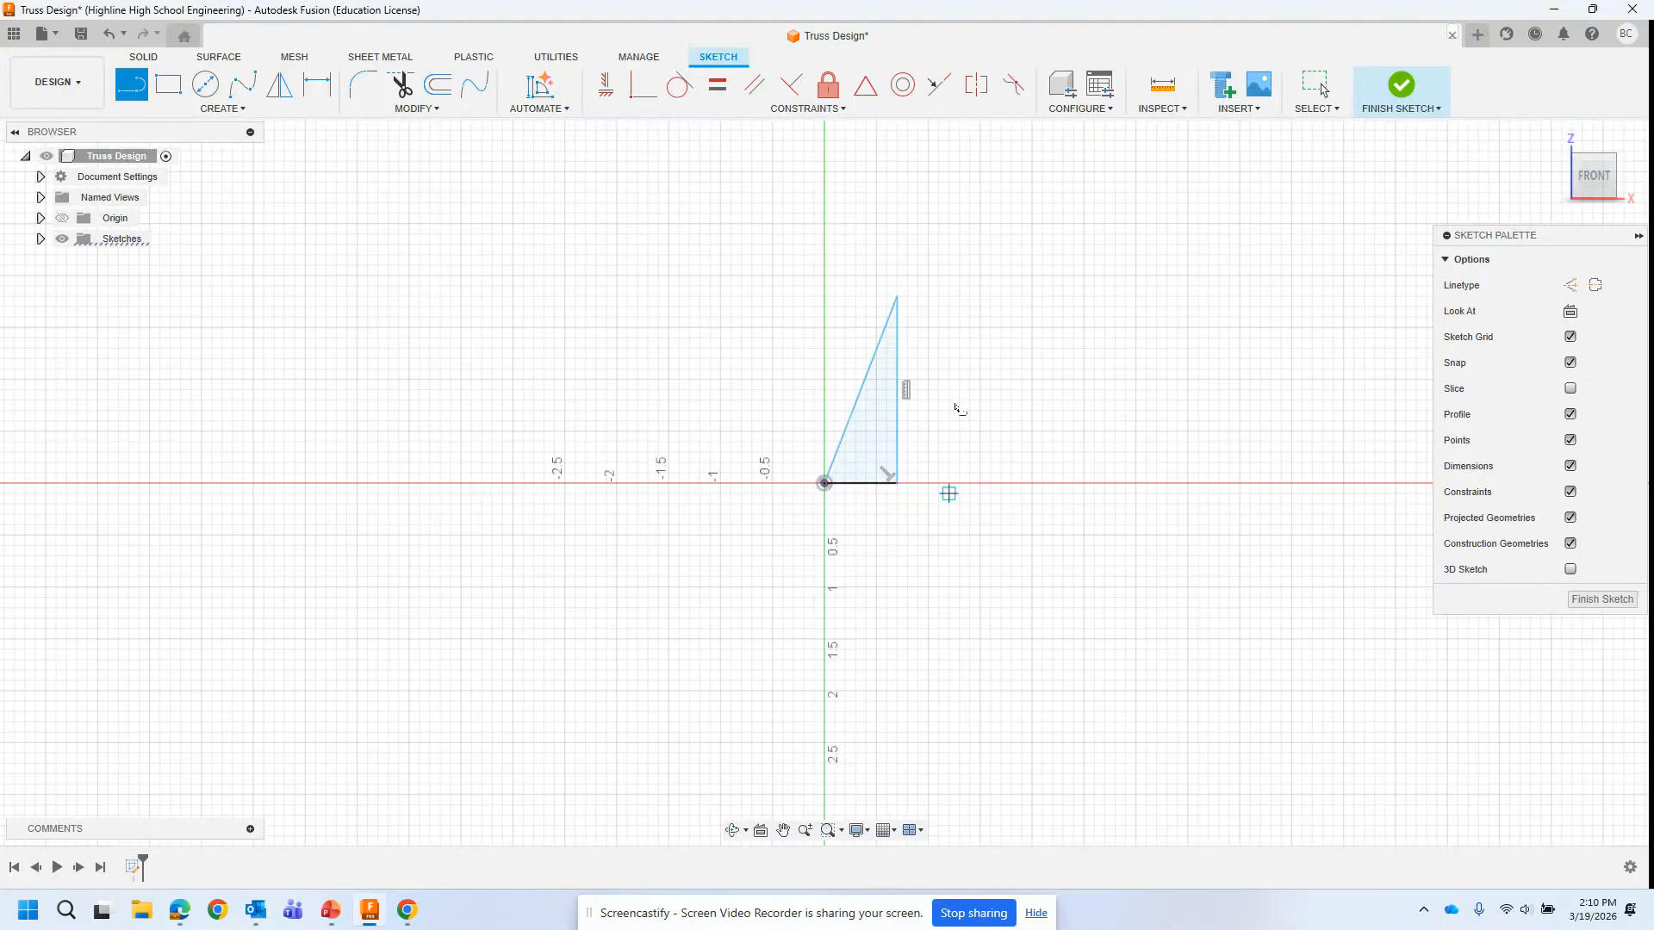
# Step: Draw a rectangular panel about 1.2 in wide against the triangle's vertical side, with a diagonal from its upper-right to lower-left corner
pyautogui.click(898, 298)
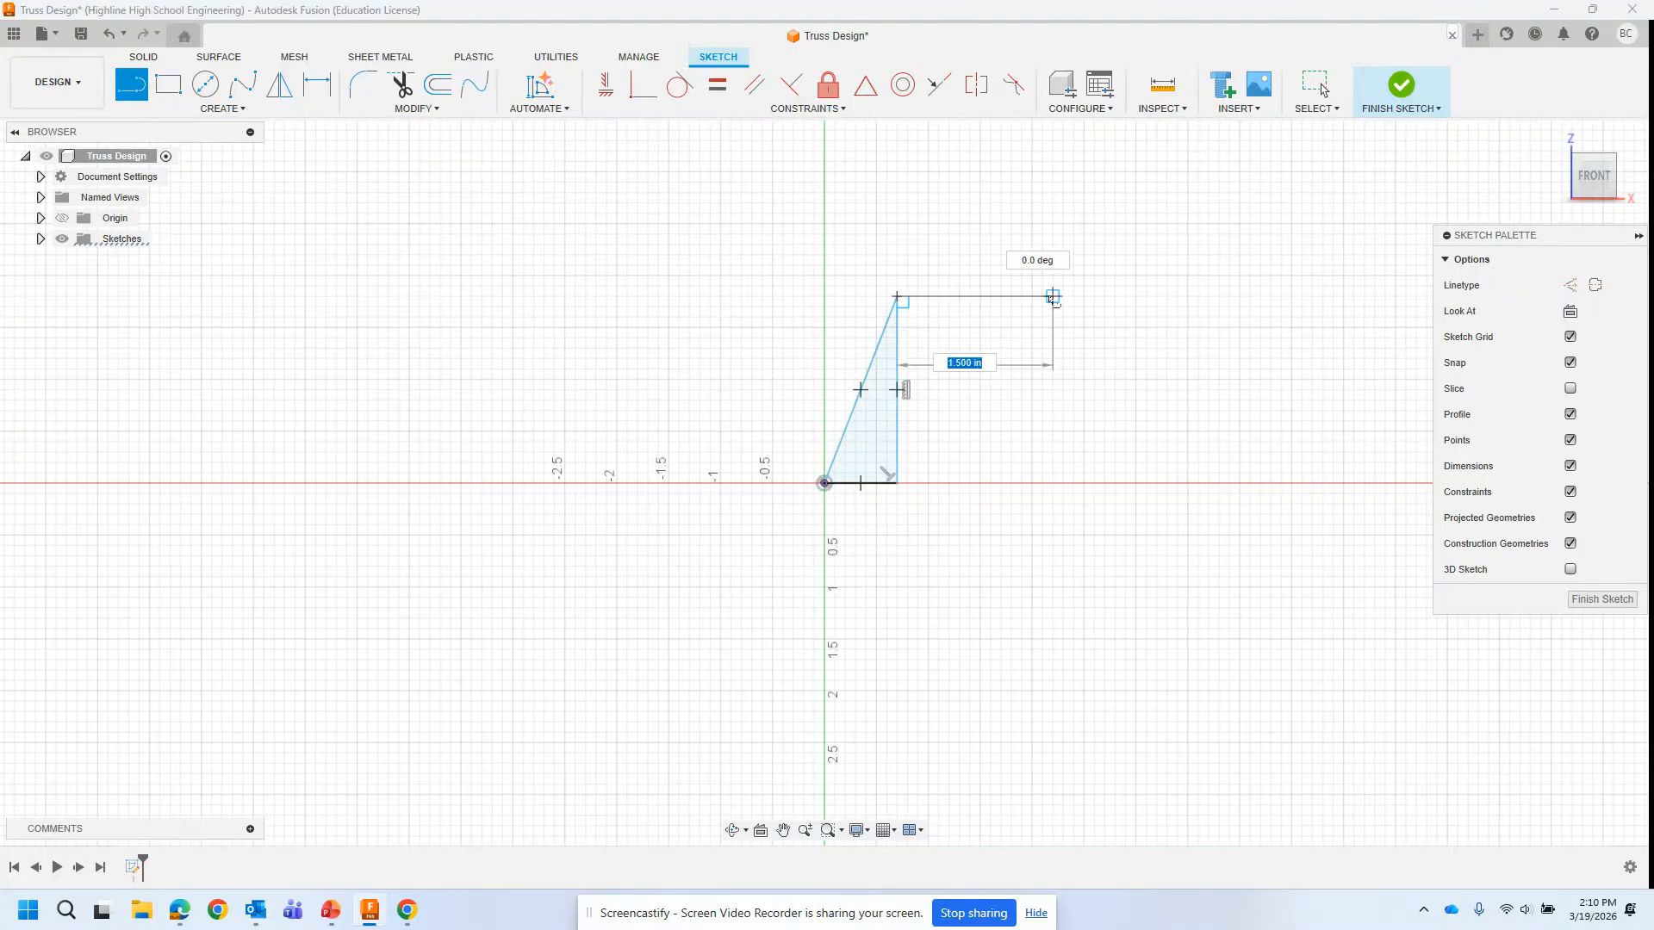
pyautogui.click(1022, 297)
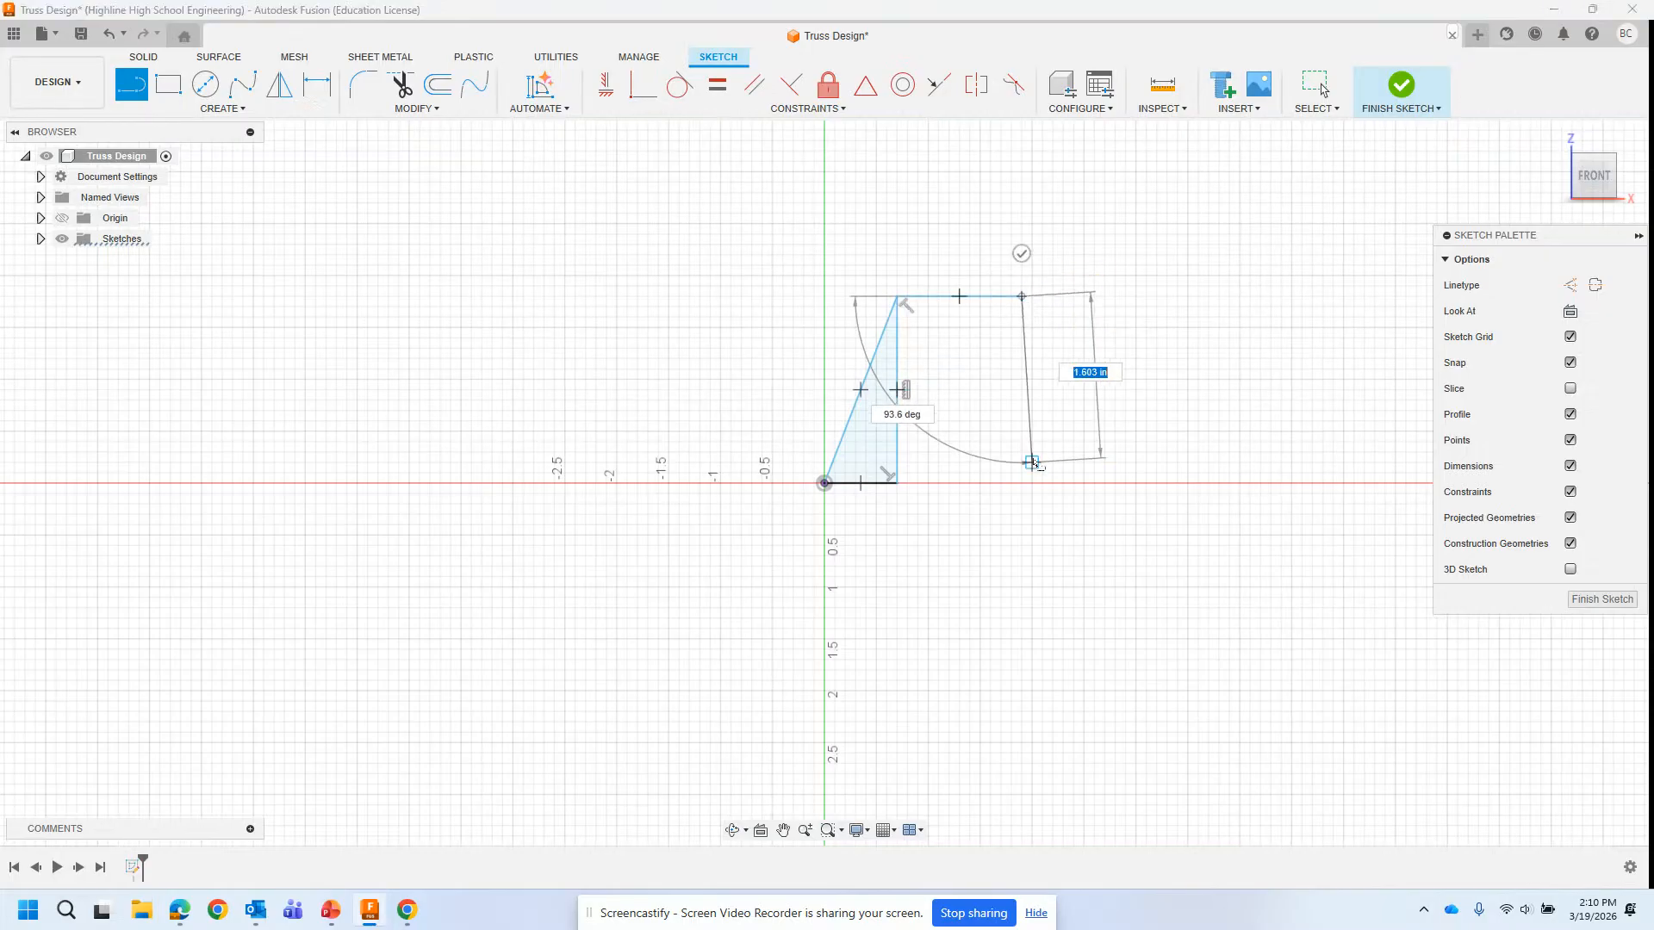
pyautogui.click(1023, 484)
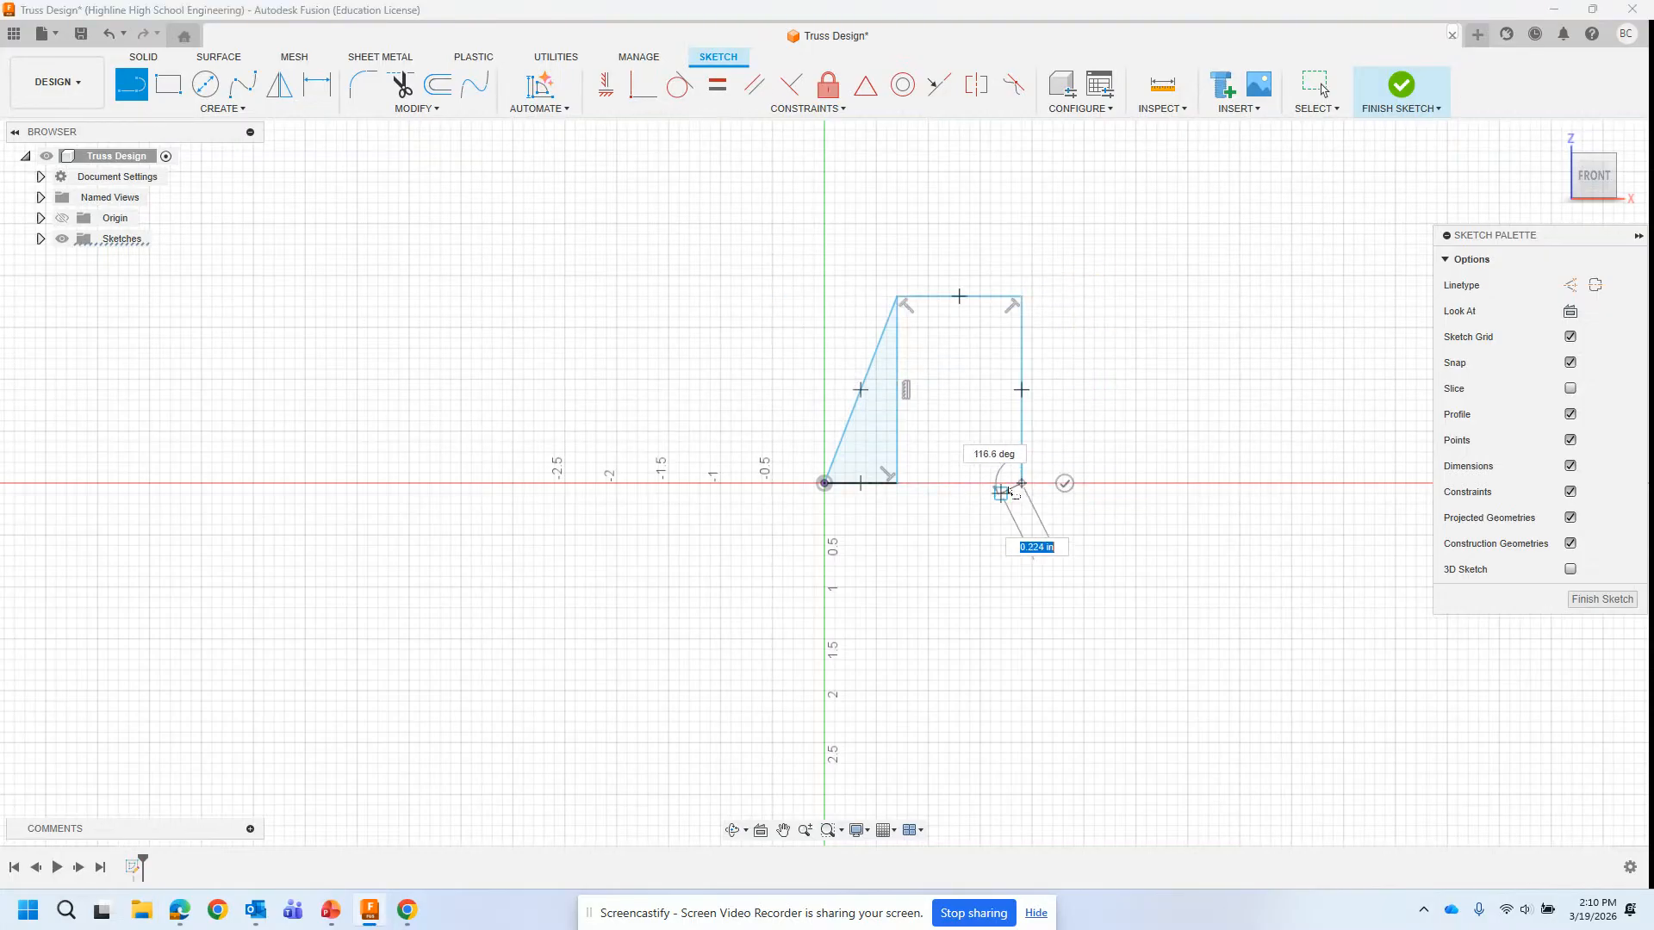
pyautogui.click(898, 483)
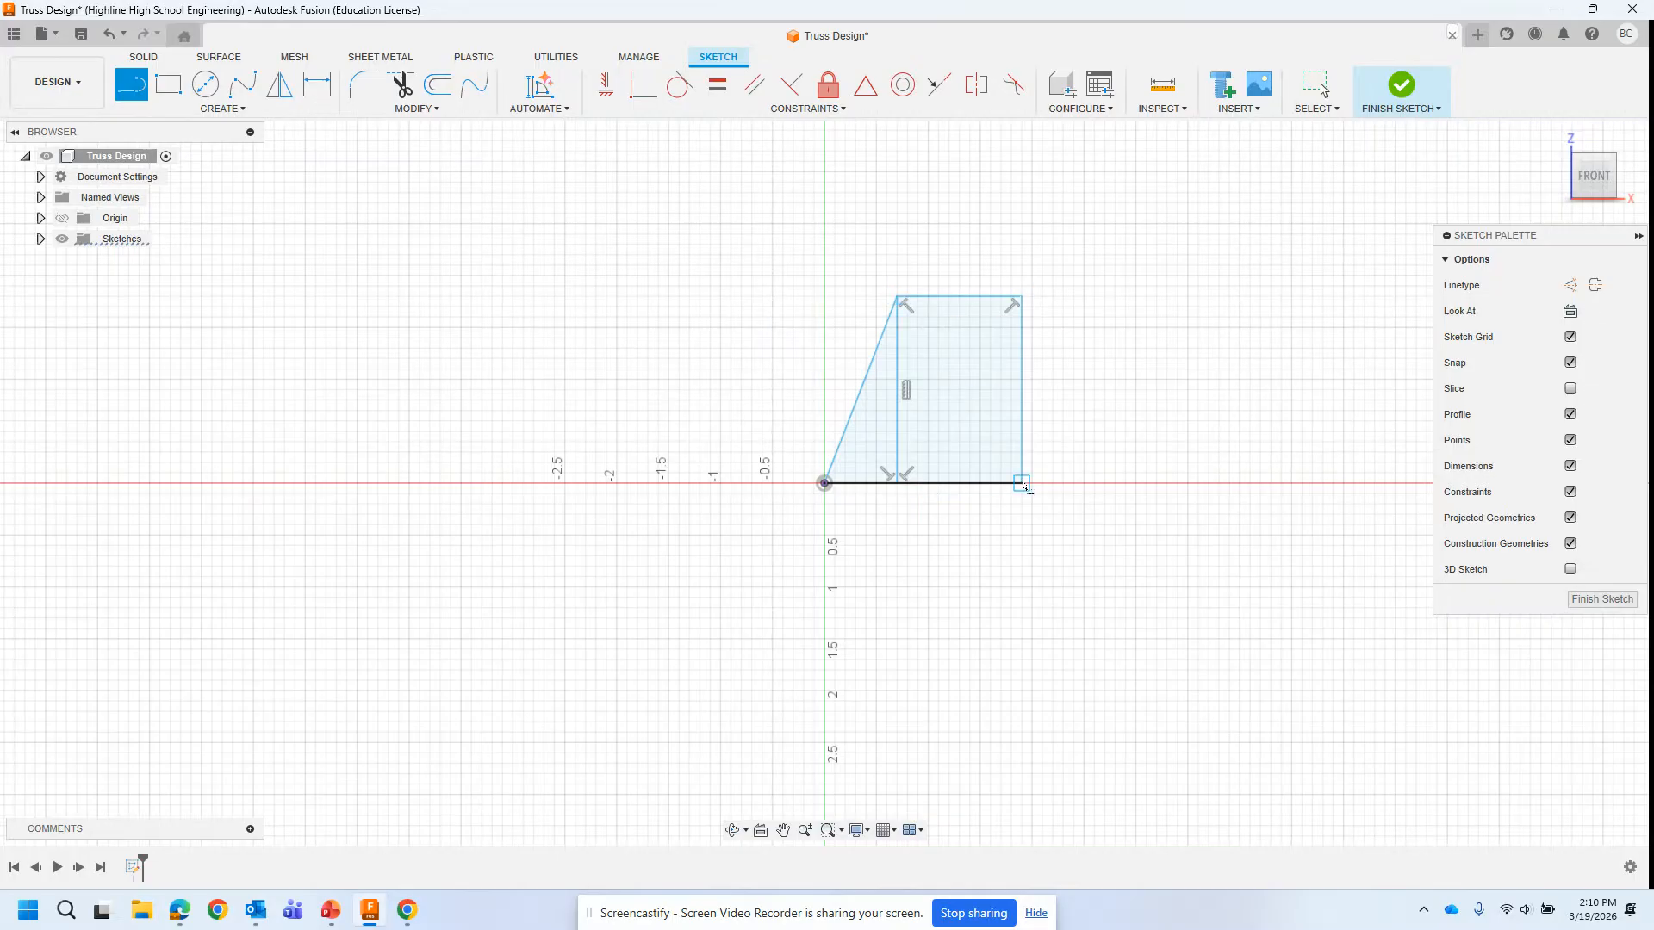
pyautogui.click(1021, 297)
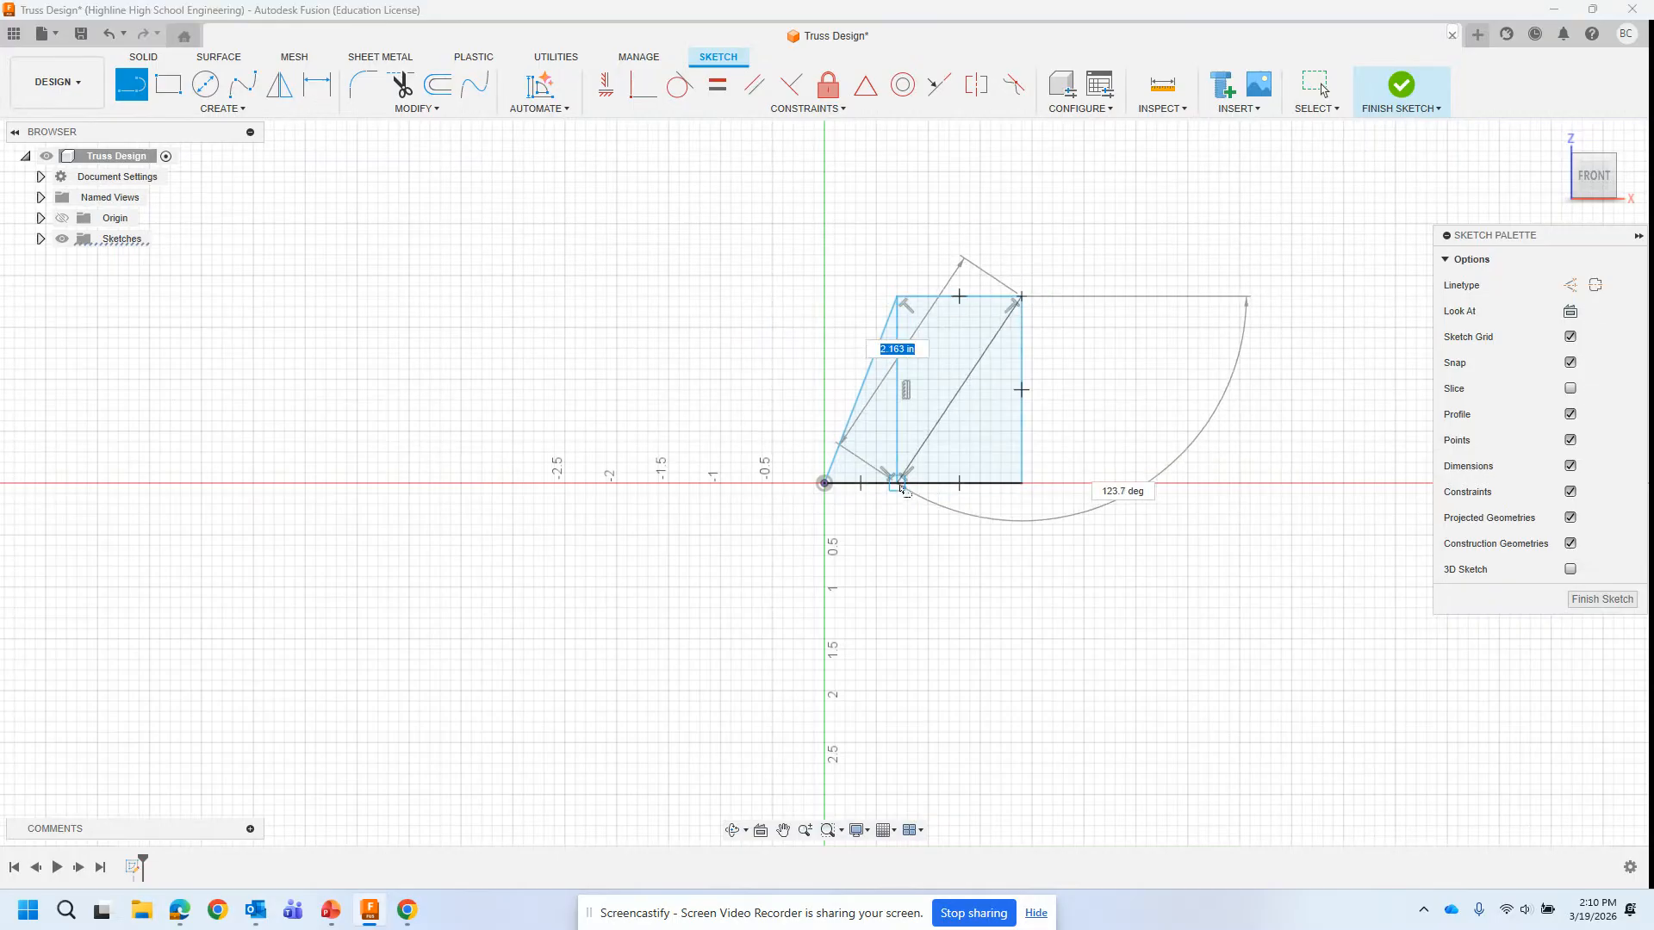
pyautogui.click(900, 485)
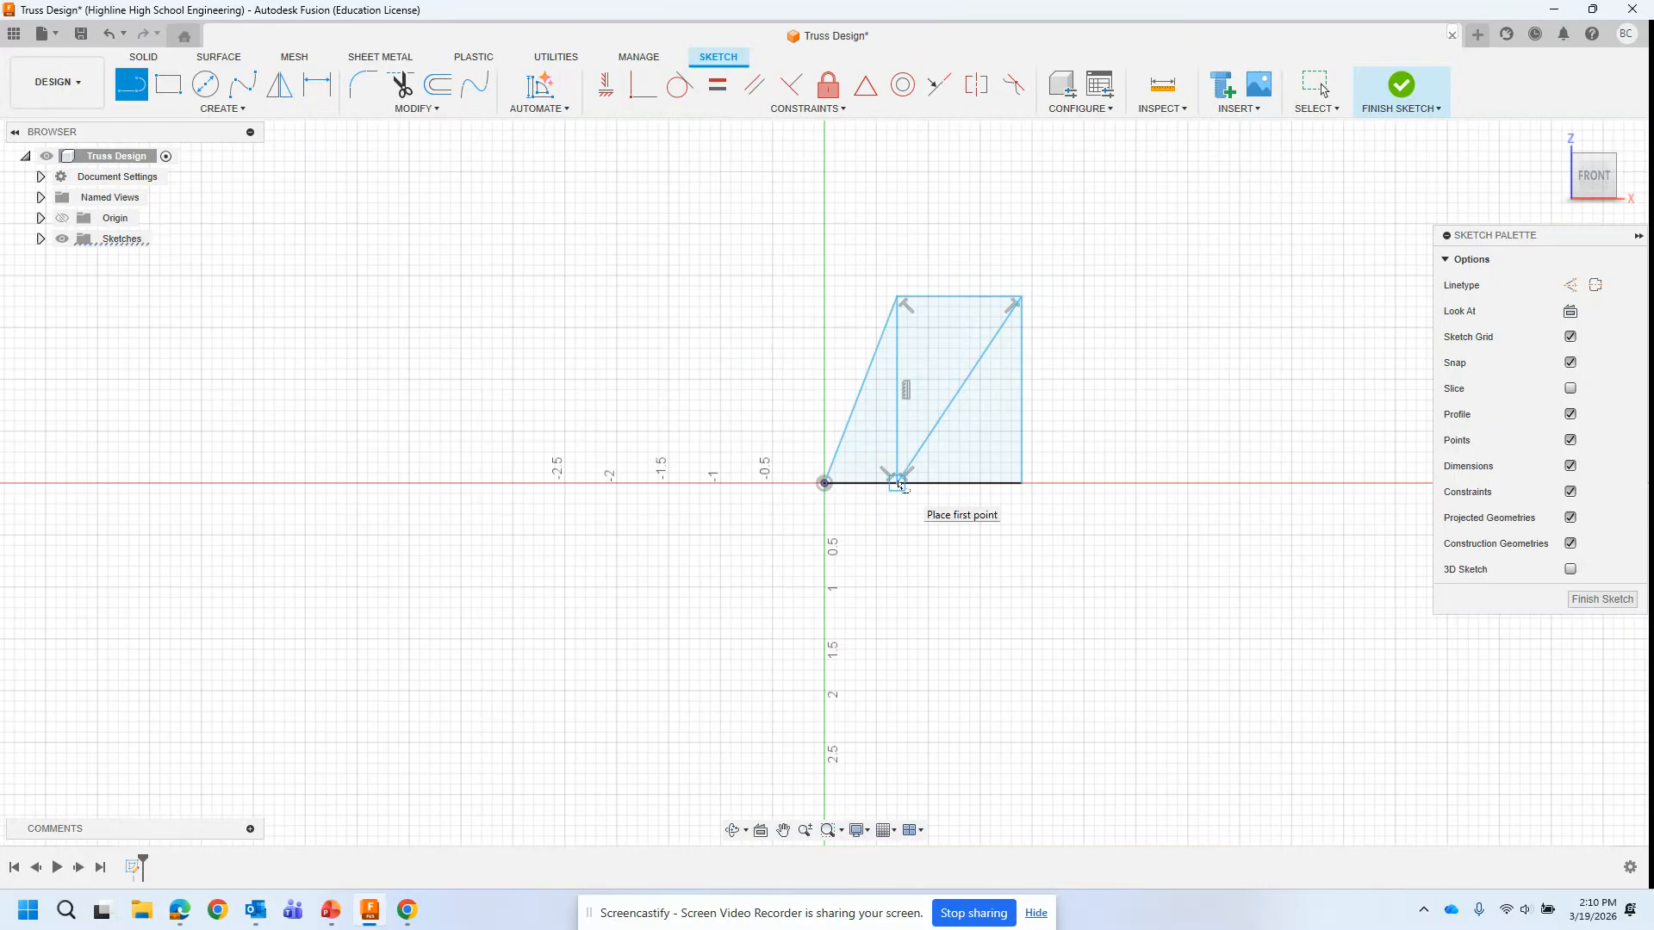
# Step: Add a second panel about 1 in wide to the first panel's right side, with a matching diagonal from upper right to lower left
pyautogui.click(1023, 299)
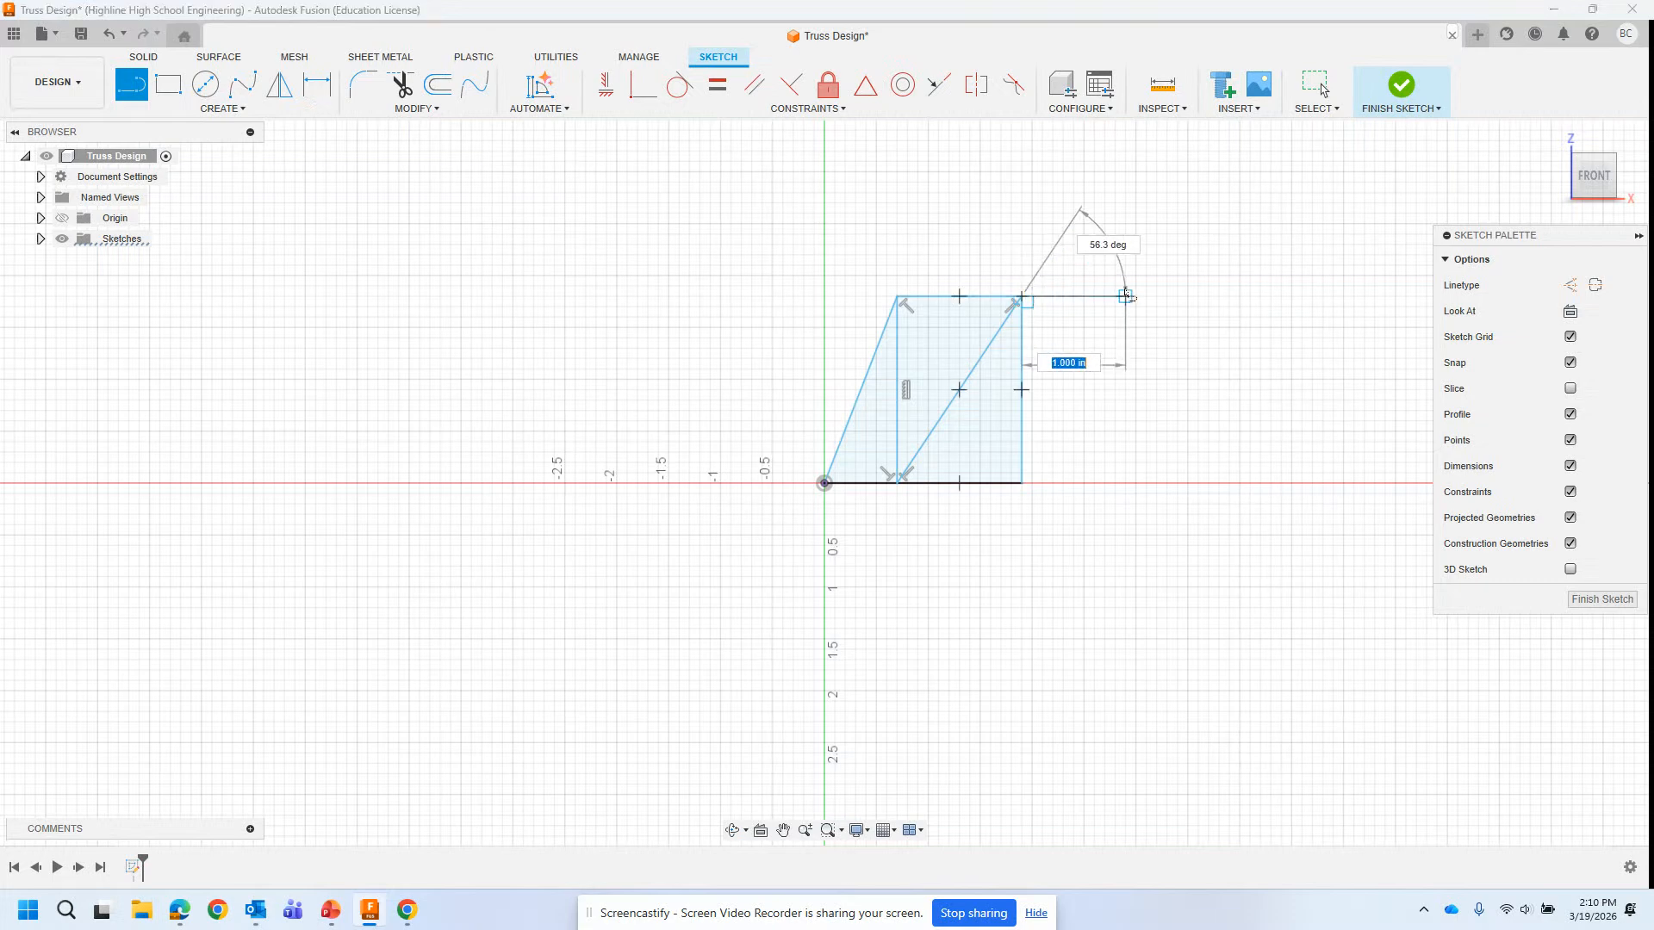
pyautogui.click(1126, 296)
pyautogui.click(1126, 483)
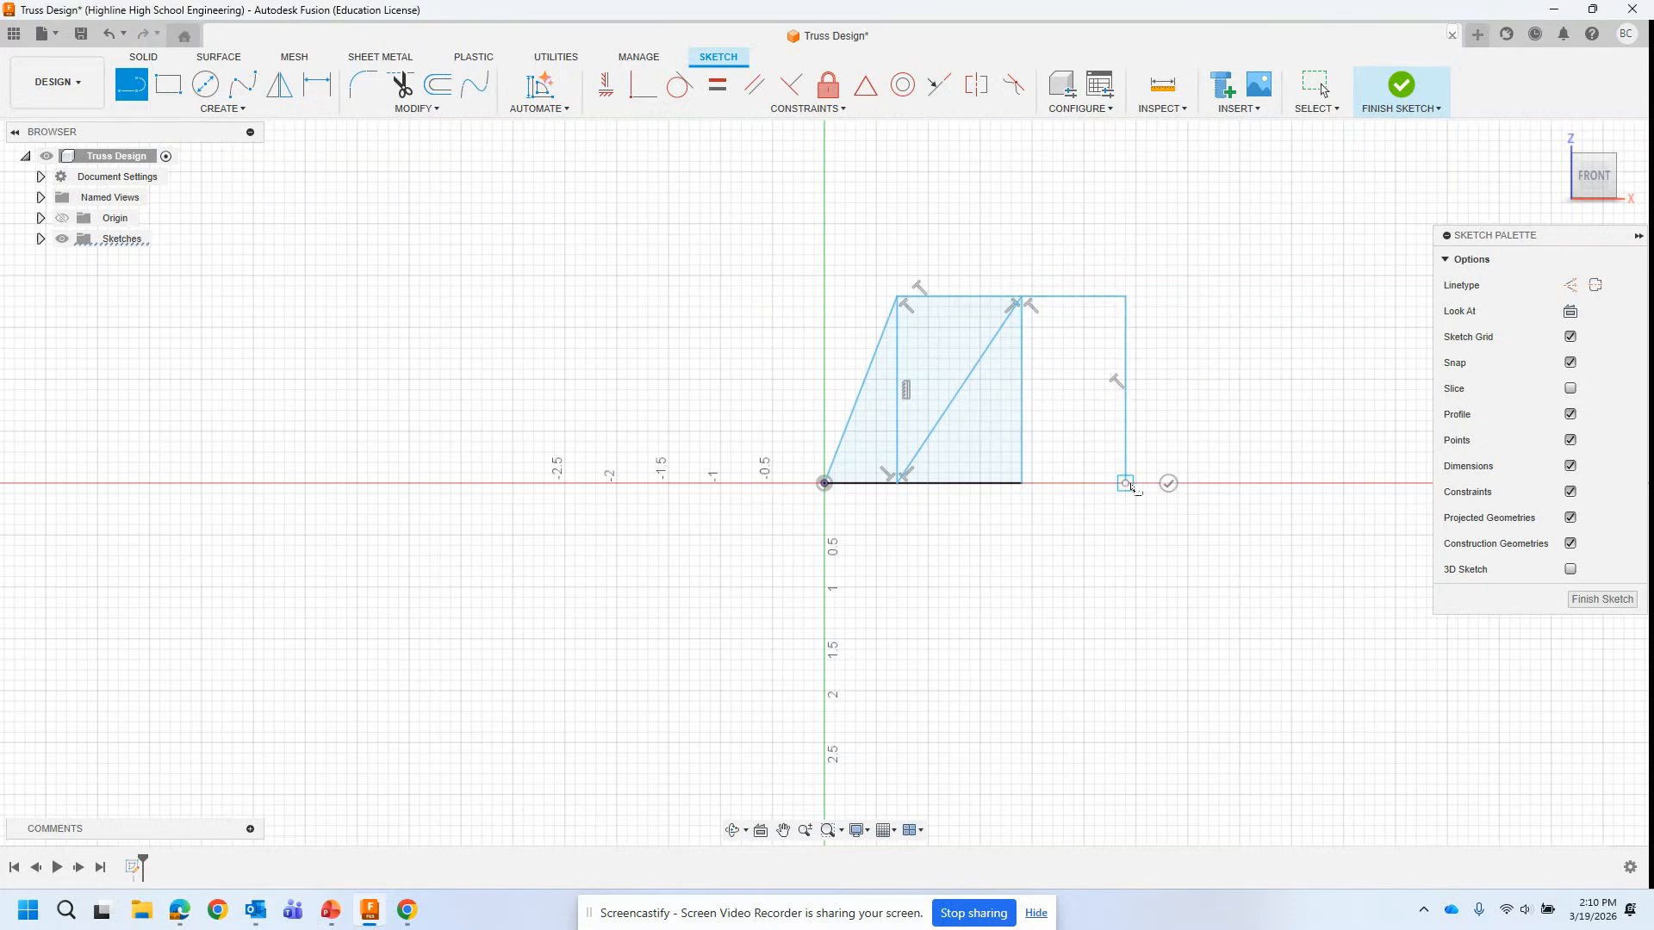
pyautogui.press('Escape')
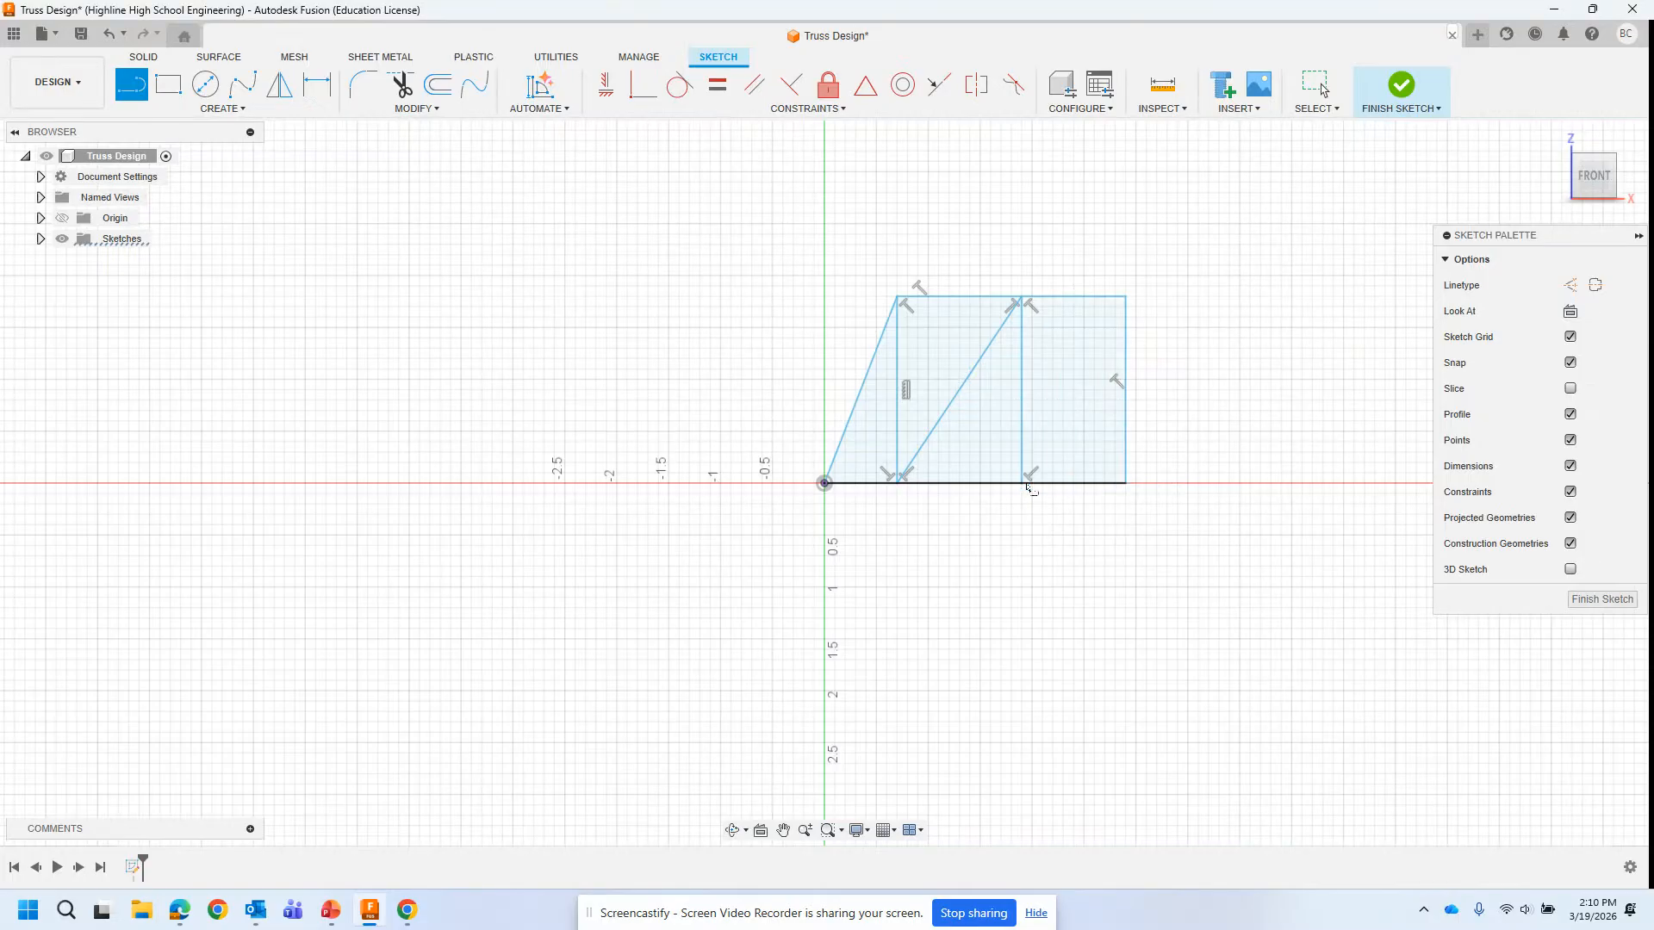
pyautogui.click(1126, 295)
pyautogui.click(1025, 484)
pyautogui.press('Escape')
pyautogui.scroll(-3, 517, 551)
pyautogui.scroll(2, 756, 543)
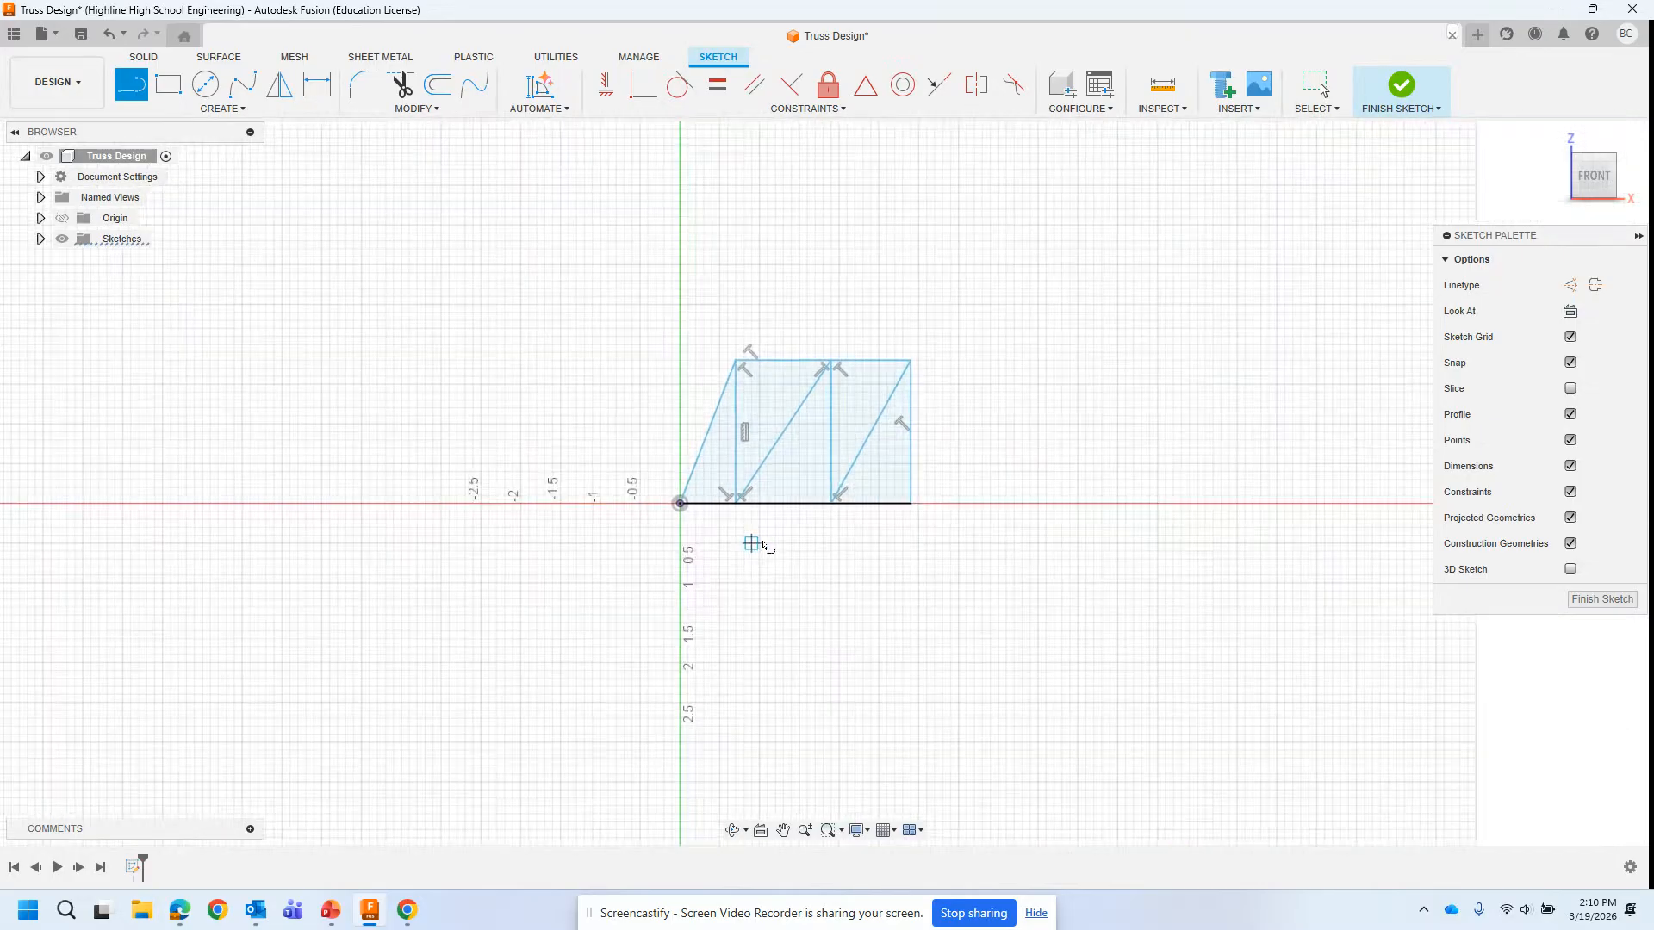
pyautogui.scroll(2, 866, 544)
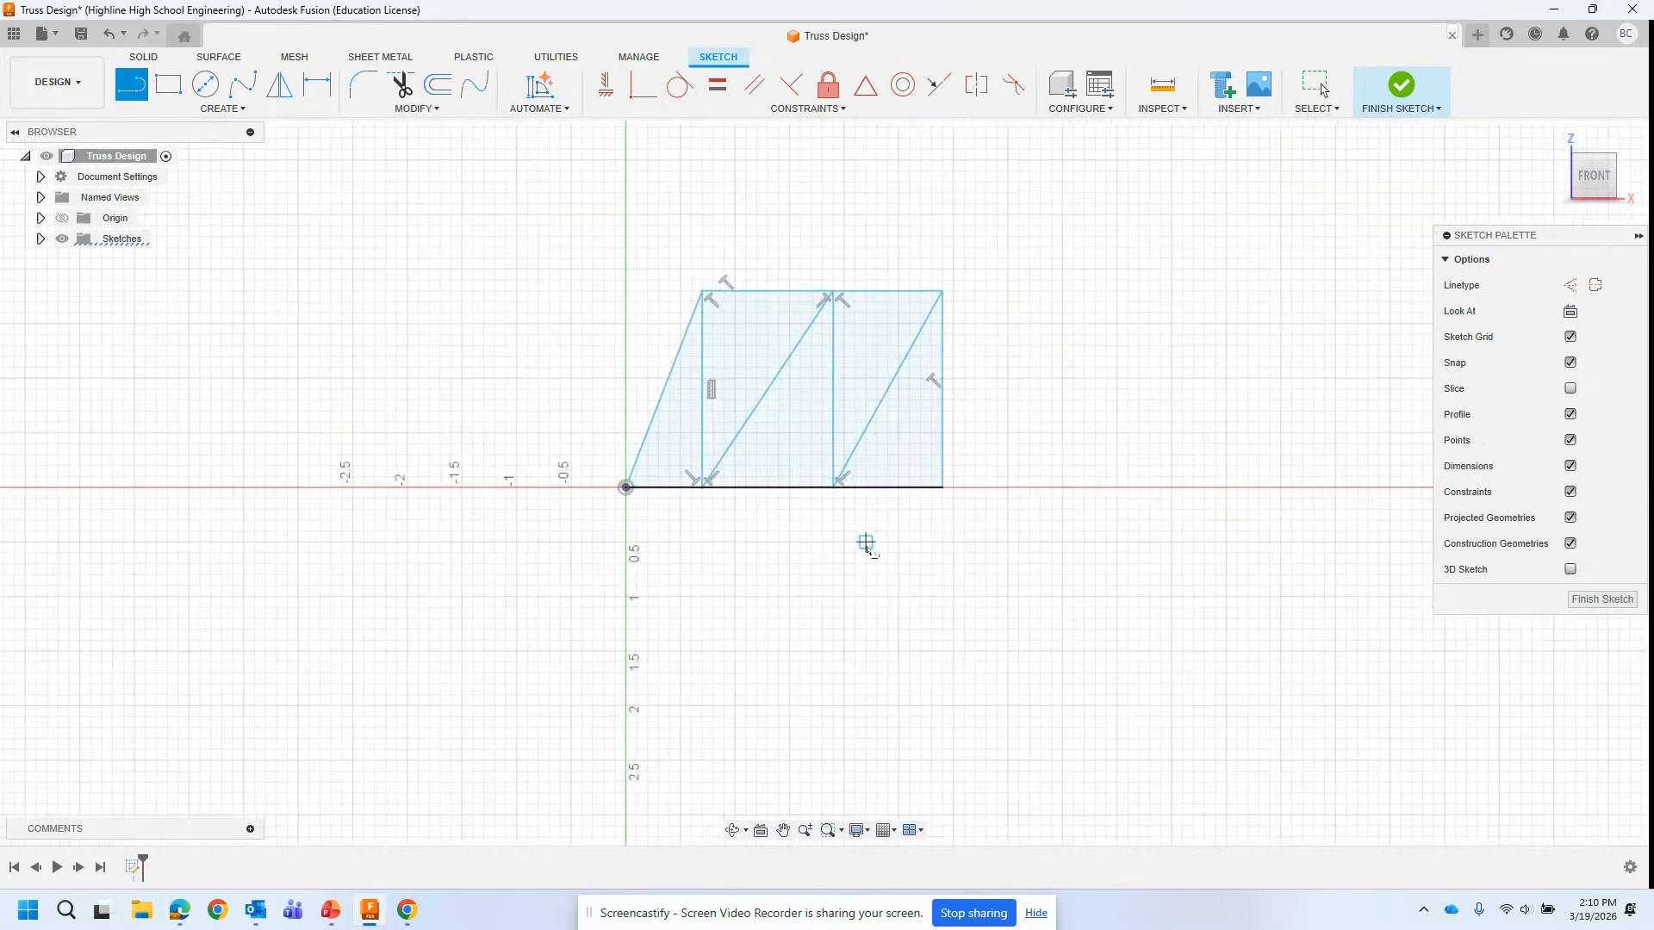
pyautogui.press('Escape')
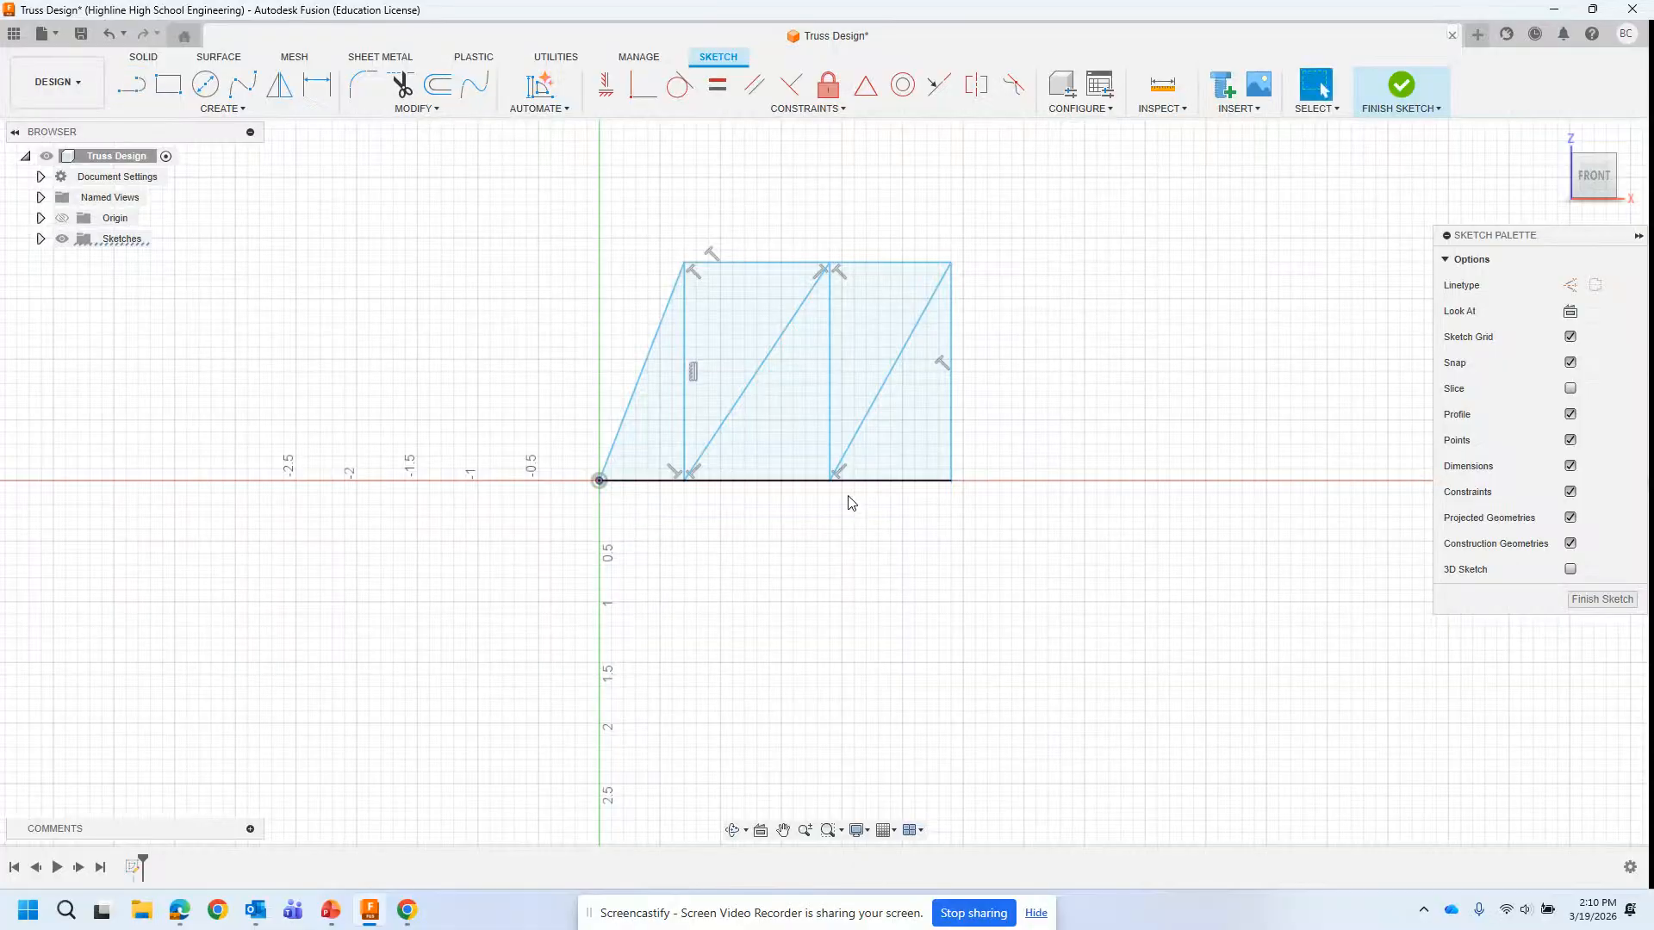
# Step: Examine the lengths of the bottom chord segments and vertical members of the half truss one at a time
pyautogui.click(865, 481)
pyautogui.click(783, 481)
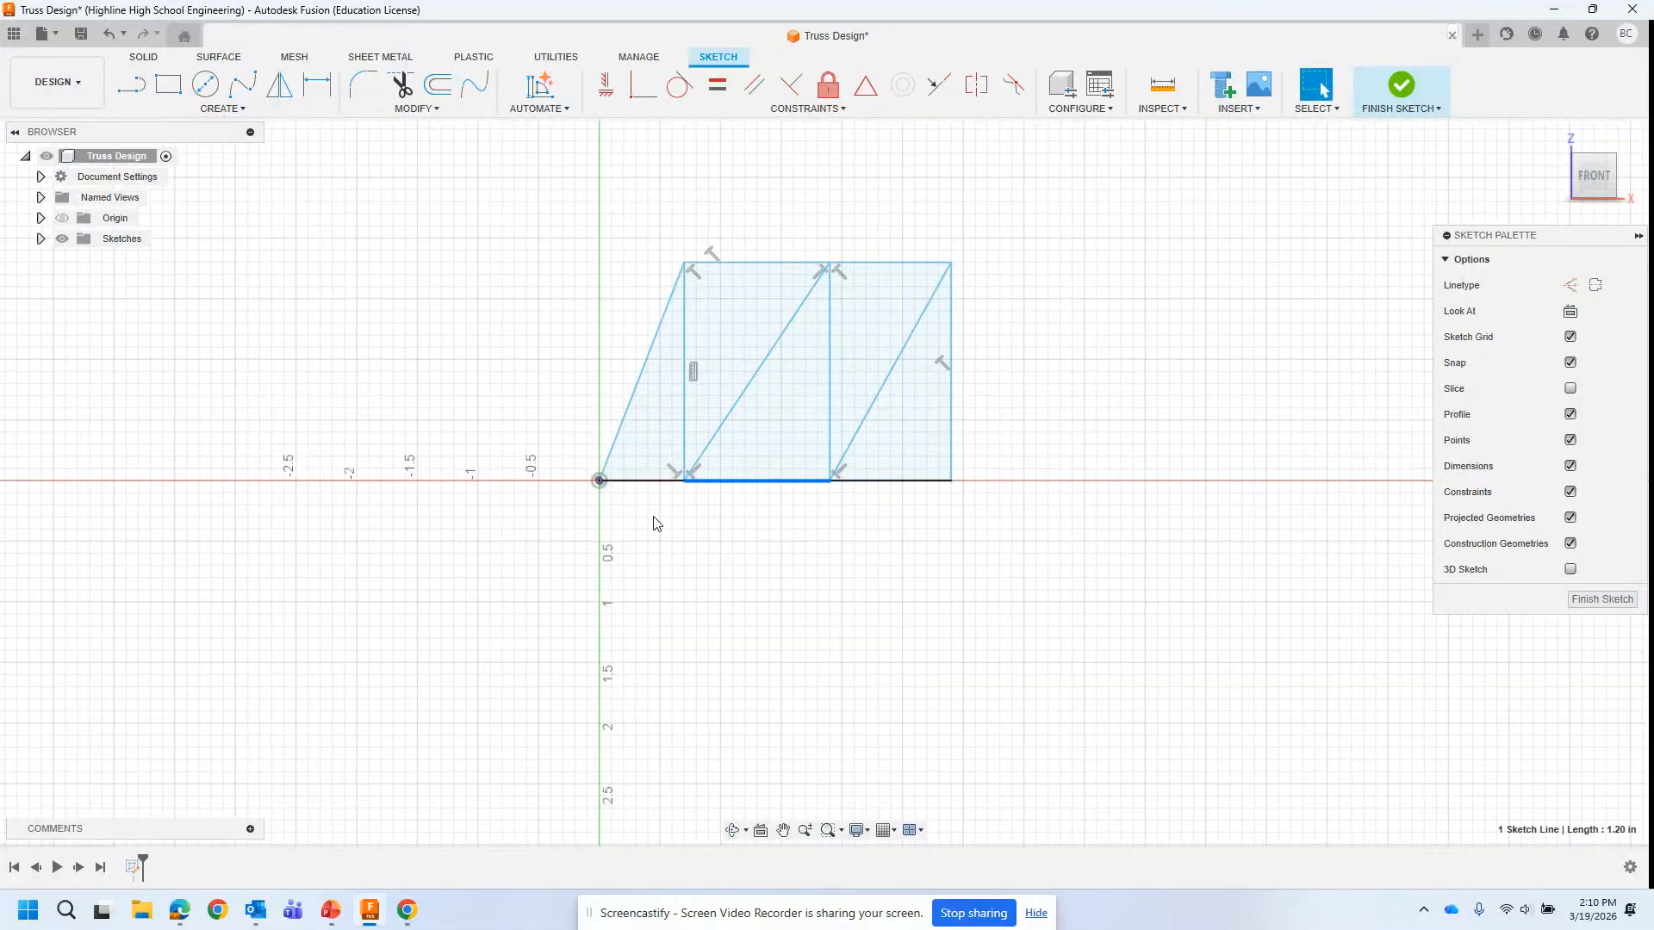
pyautogui.click(686, 415)
pyautogui.click(729, 416)
pyautogui.click(828, 386)
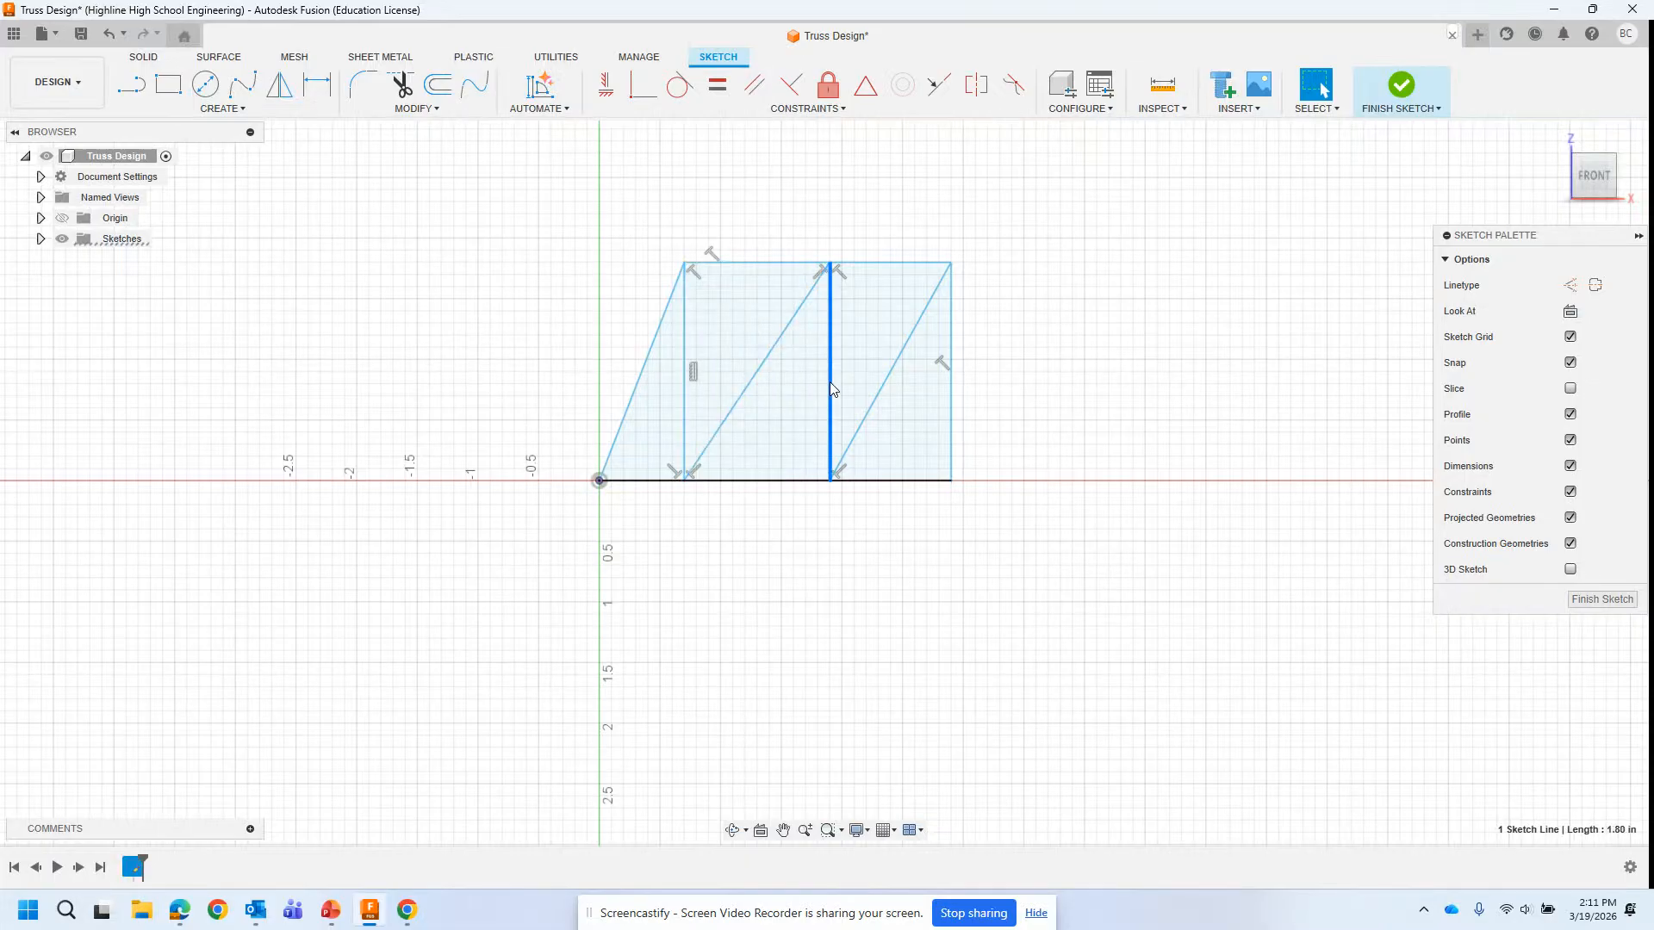
pyautogui.click(951, 386)
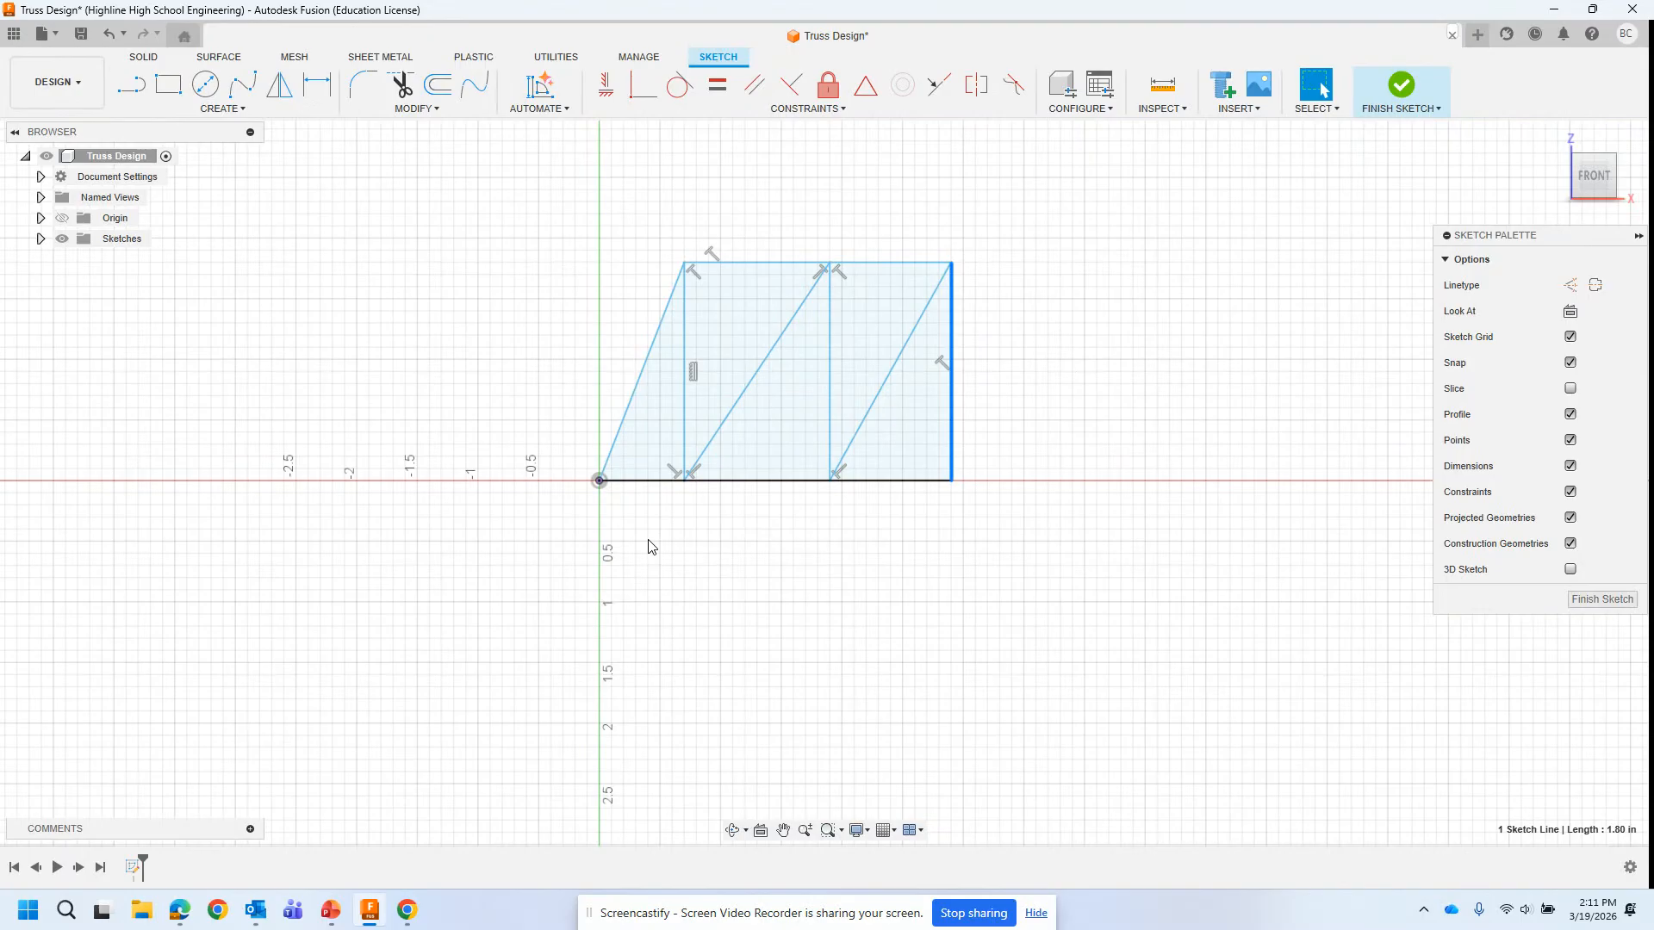
pyautogui.click(714, 481)
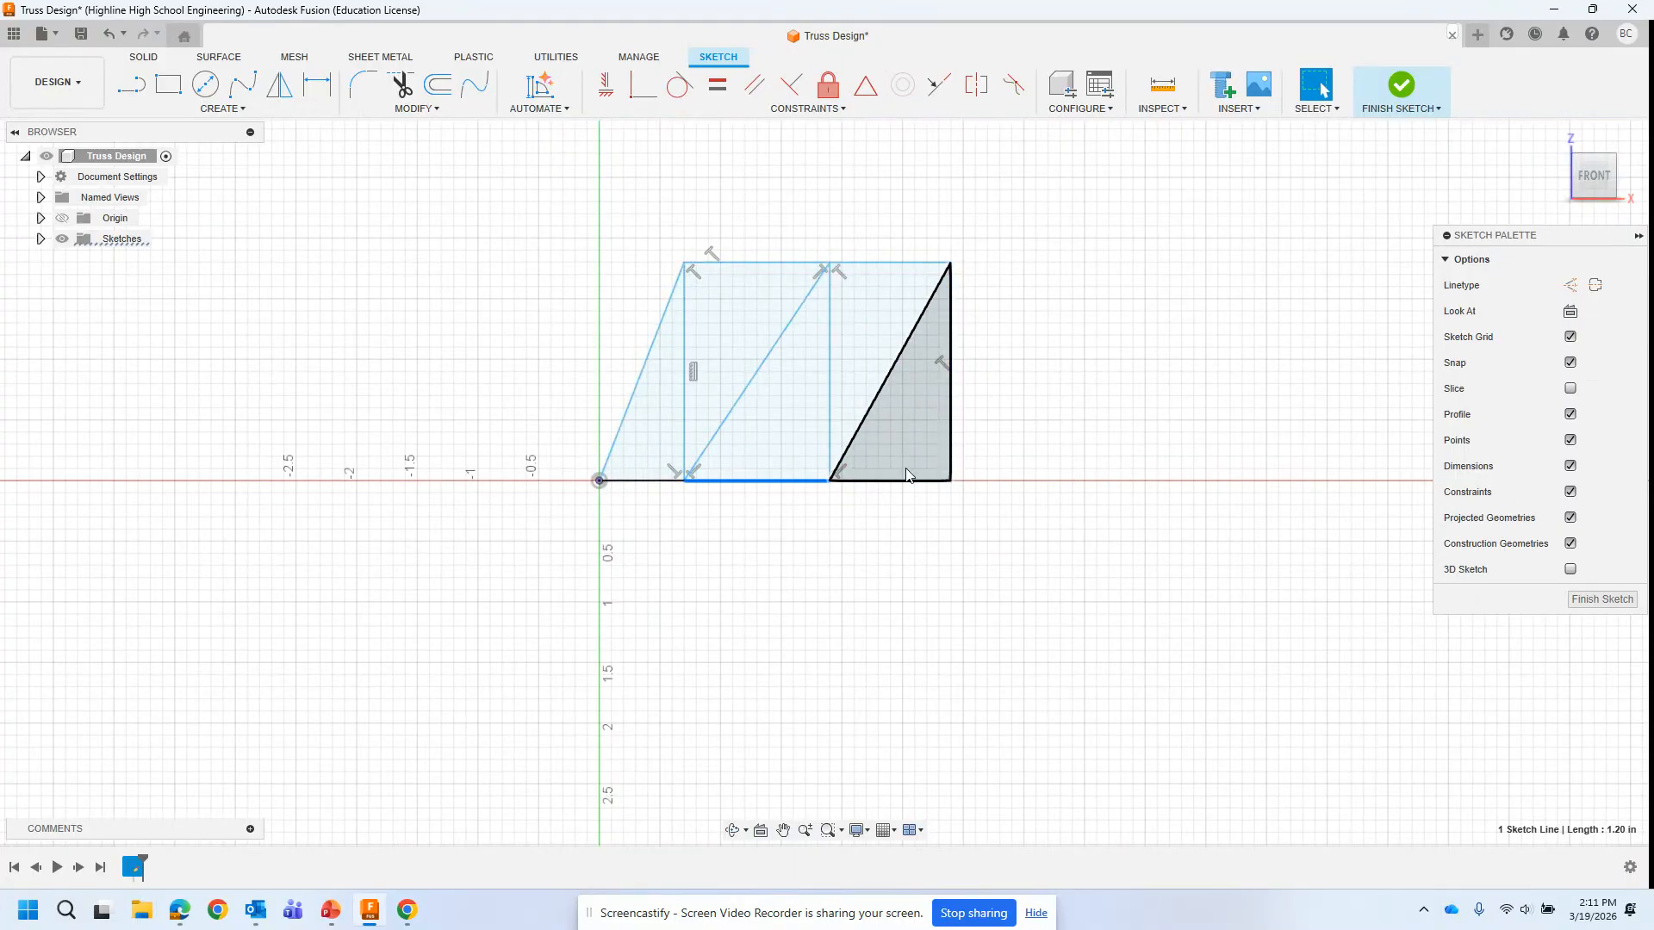
pyautogui.click(879, 481)
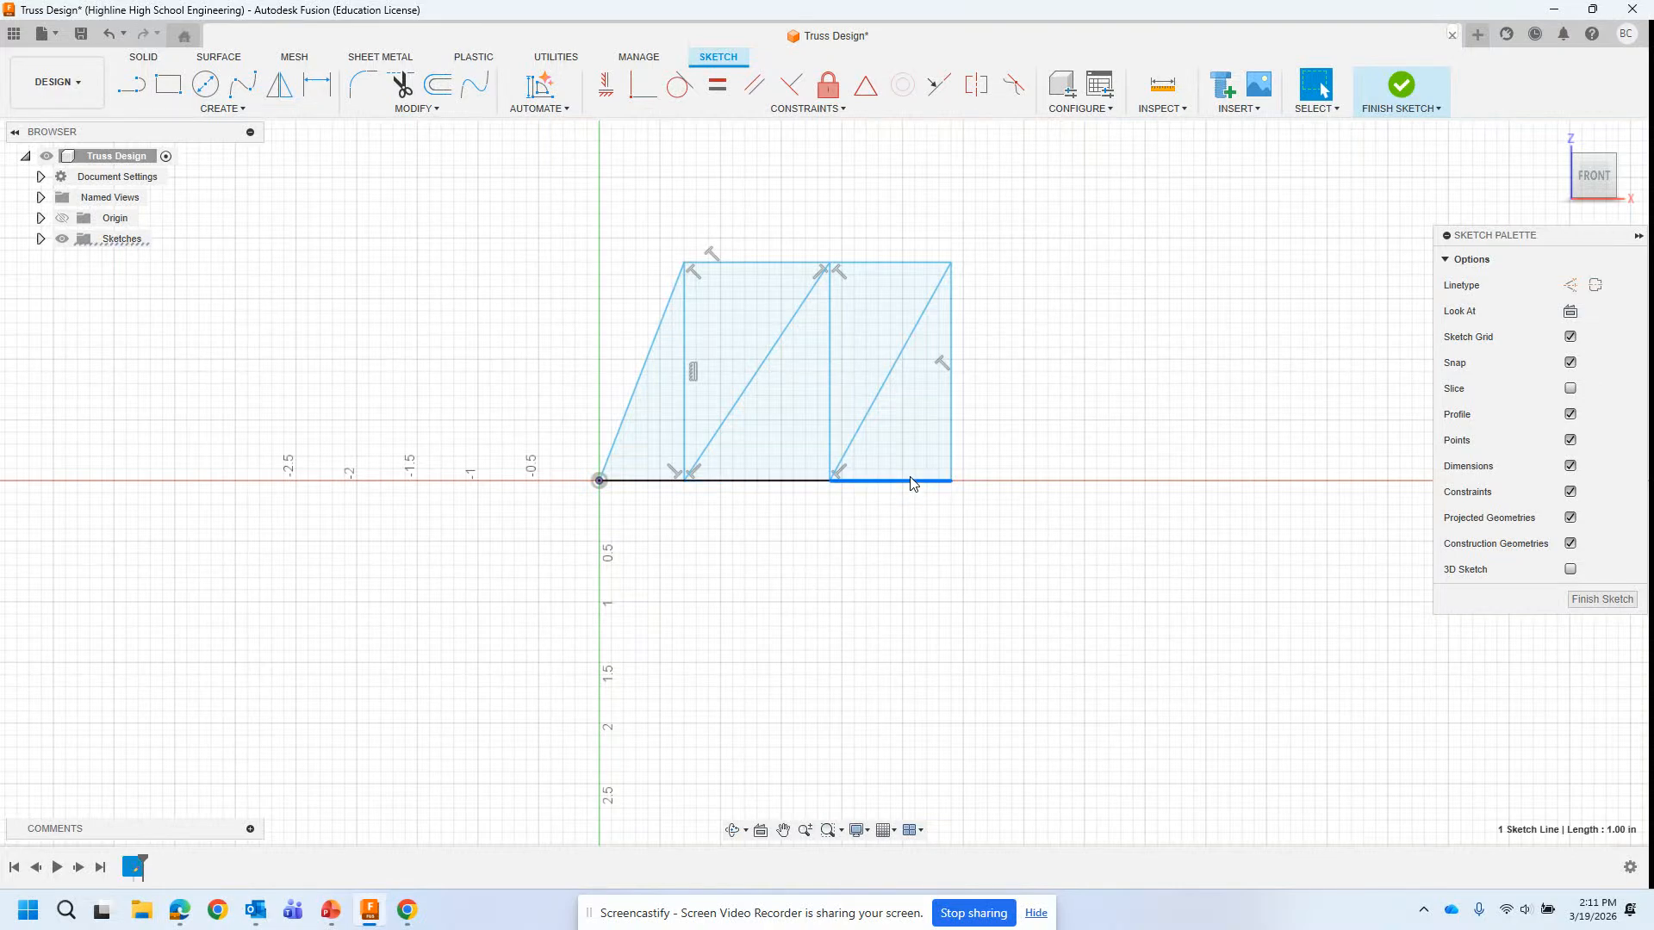
pyautogui.click(801, 594)
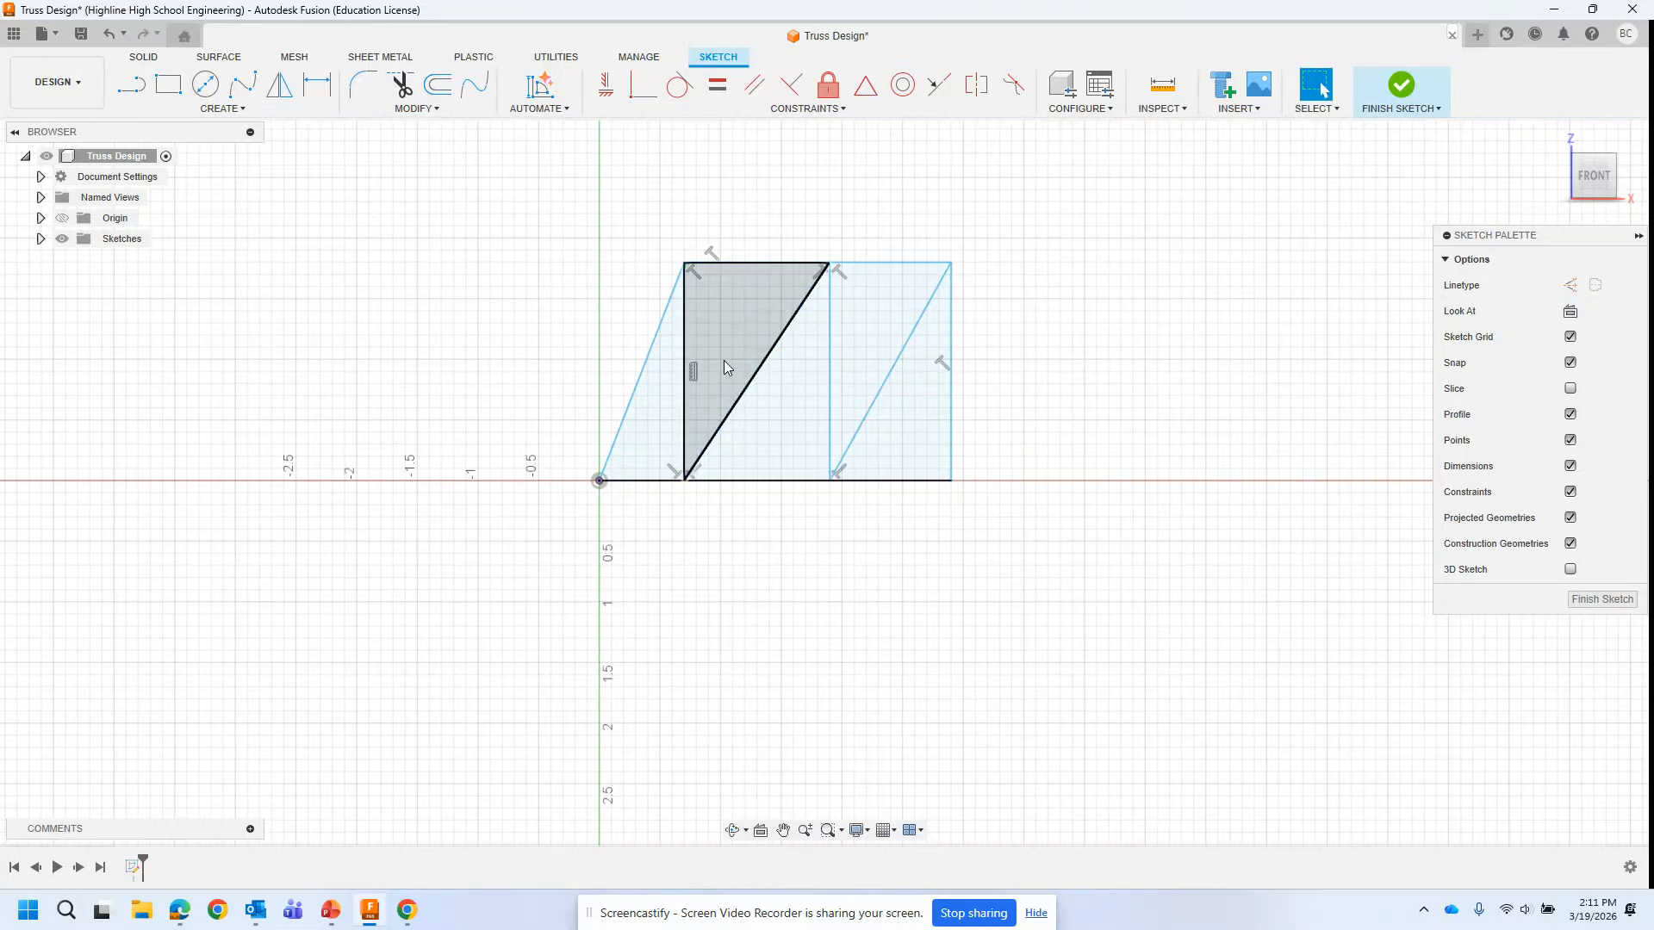
# Step: Mirror the entire half truss about its rightmost vertical line
pyautogui.click(223, 108)
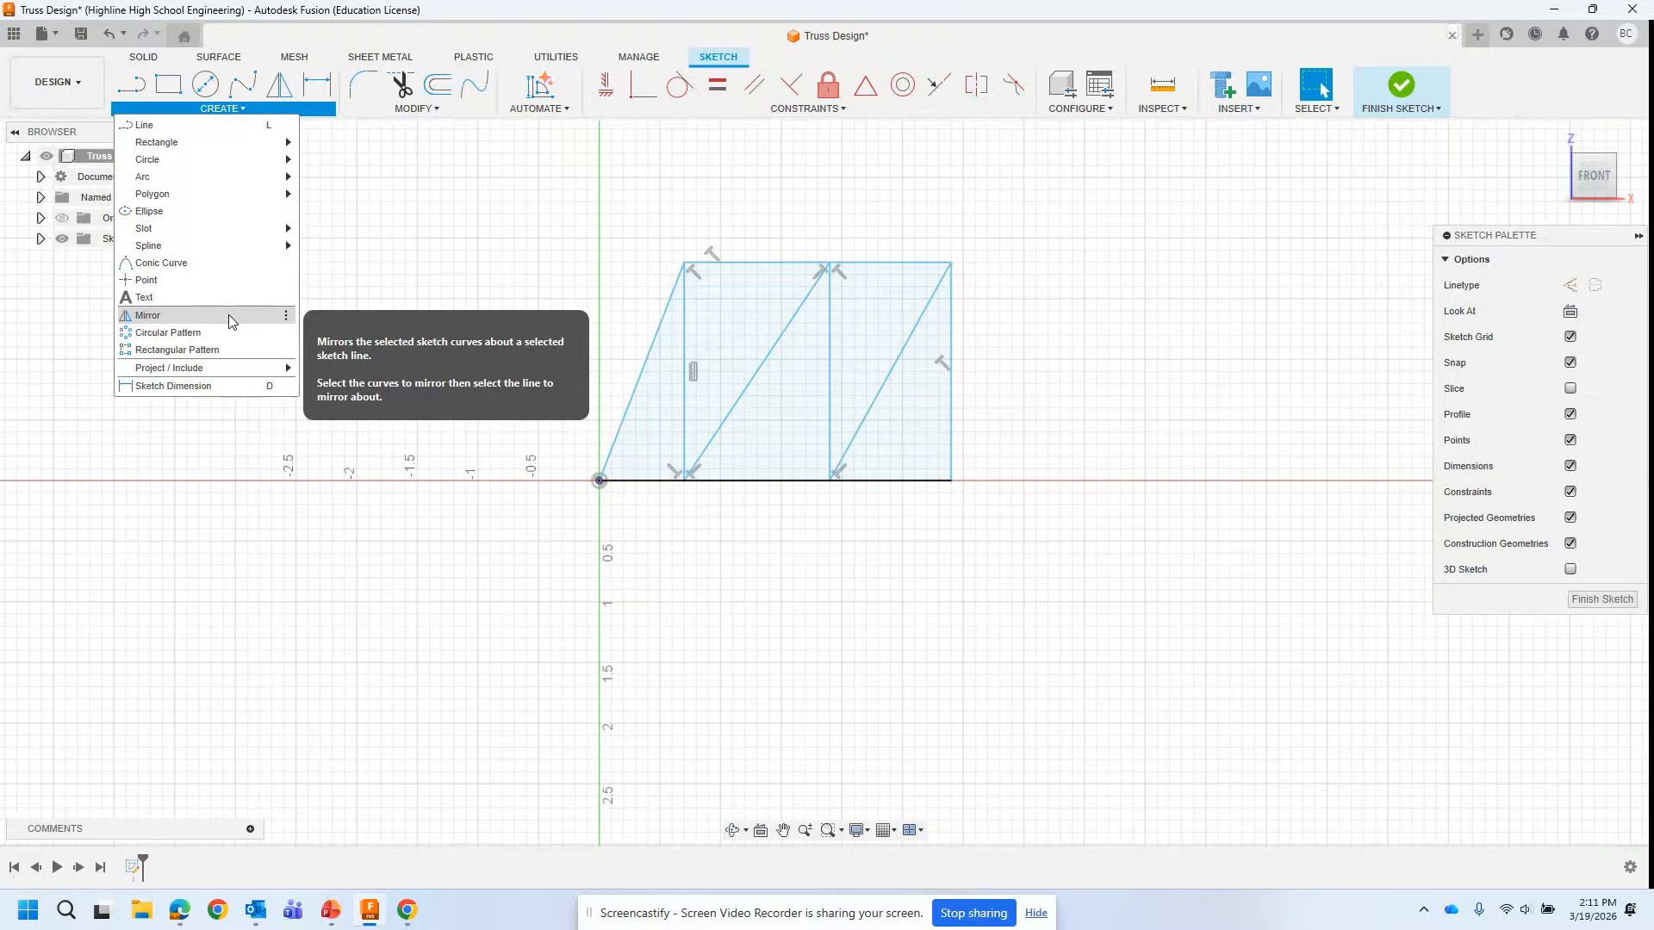
pyautogui.click(231, 322)
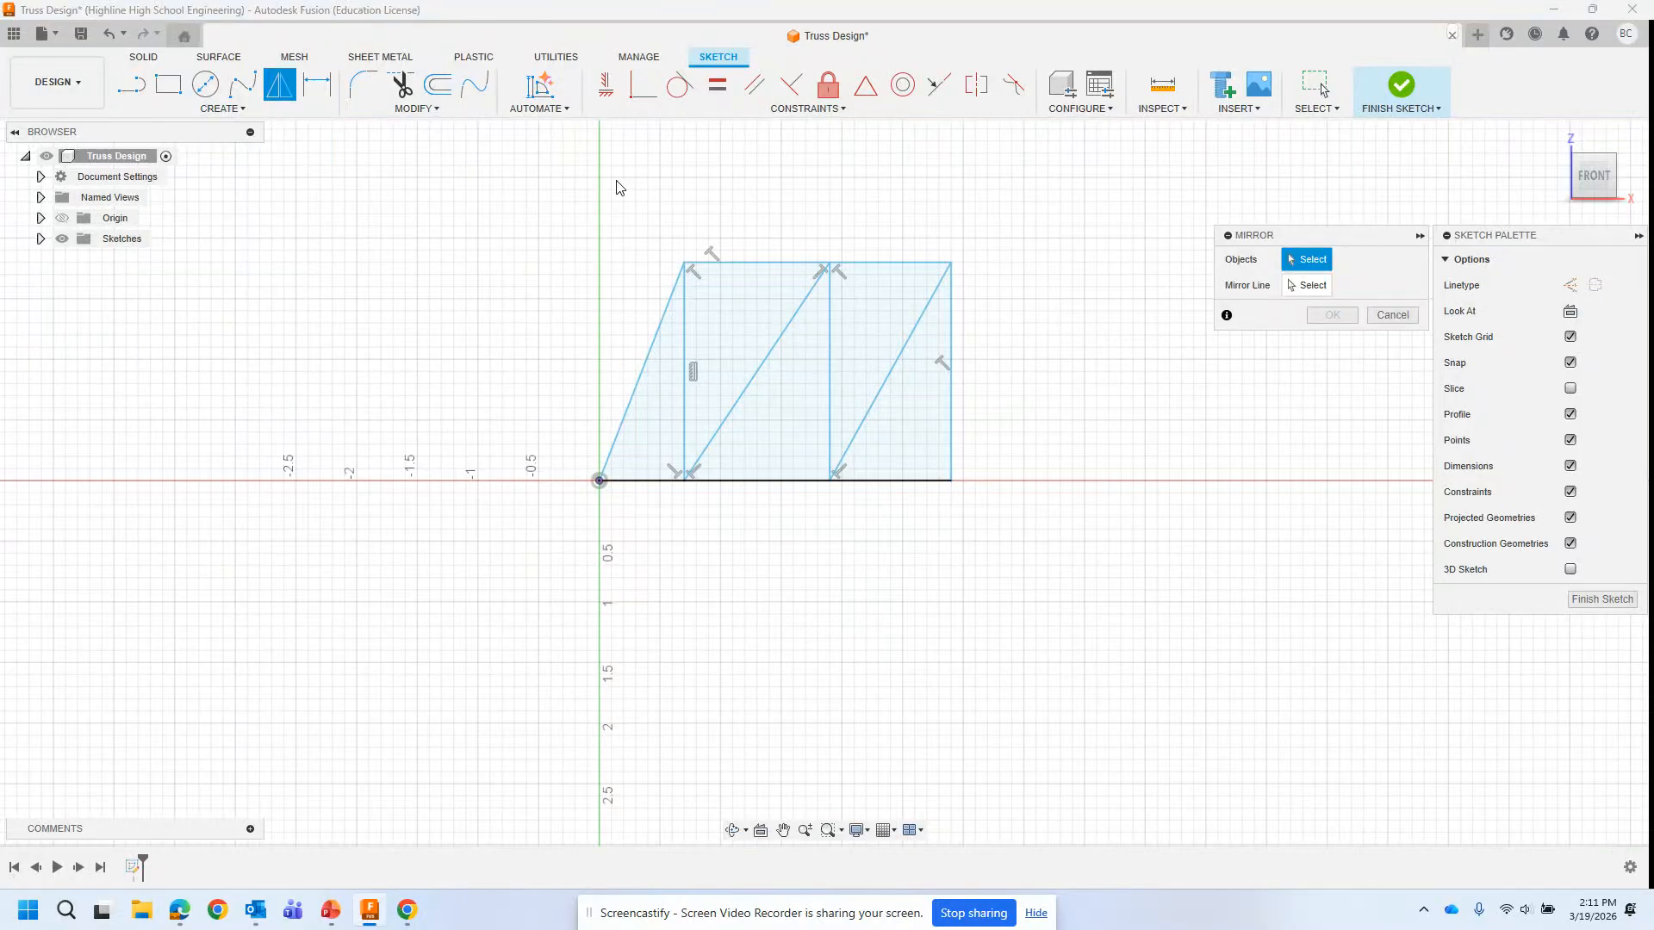
pyautogui.moveTo(559, 200)
pyautogui.mouseDown()
pyautogui.moveTo(871, 459)
pyautogui.moveTo(938, 554)
pyautogui.moveTo(963, 558)
pyautogui.mouseUp()
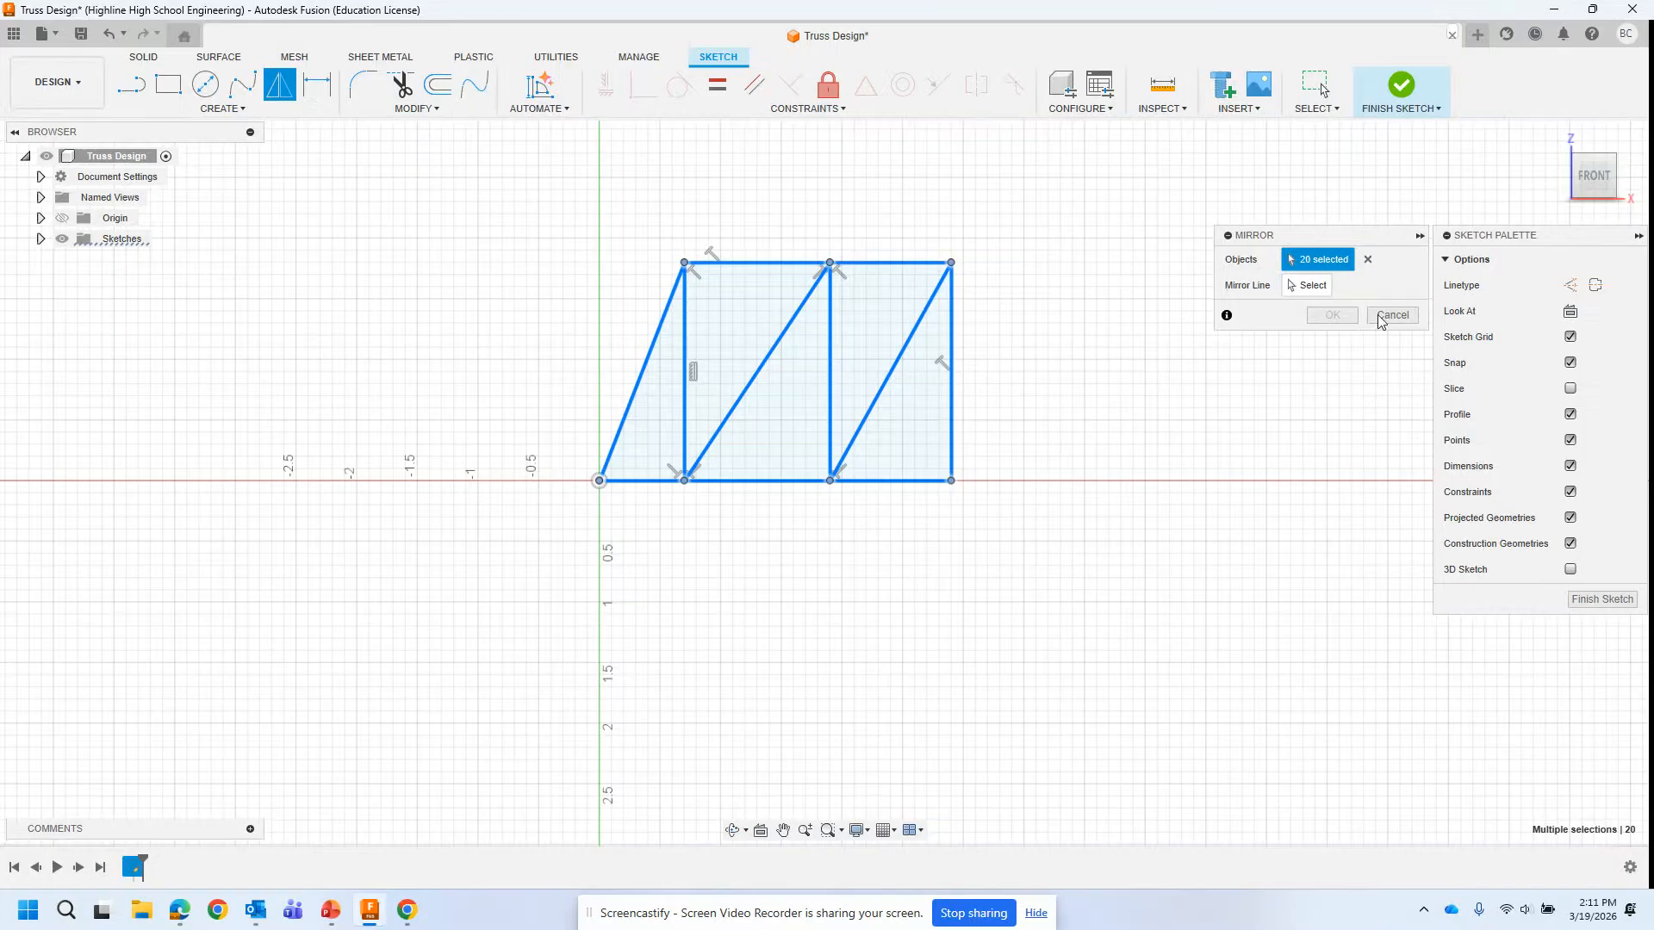
pyautogui.click(1311, 287)
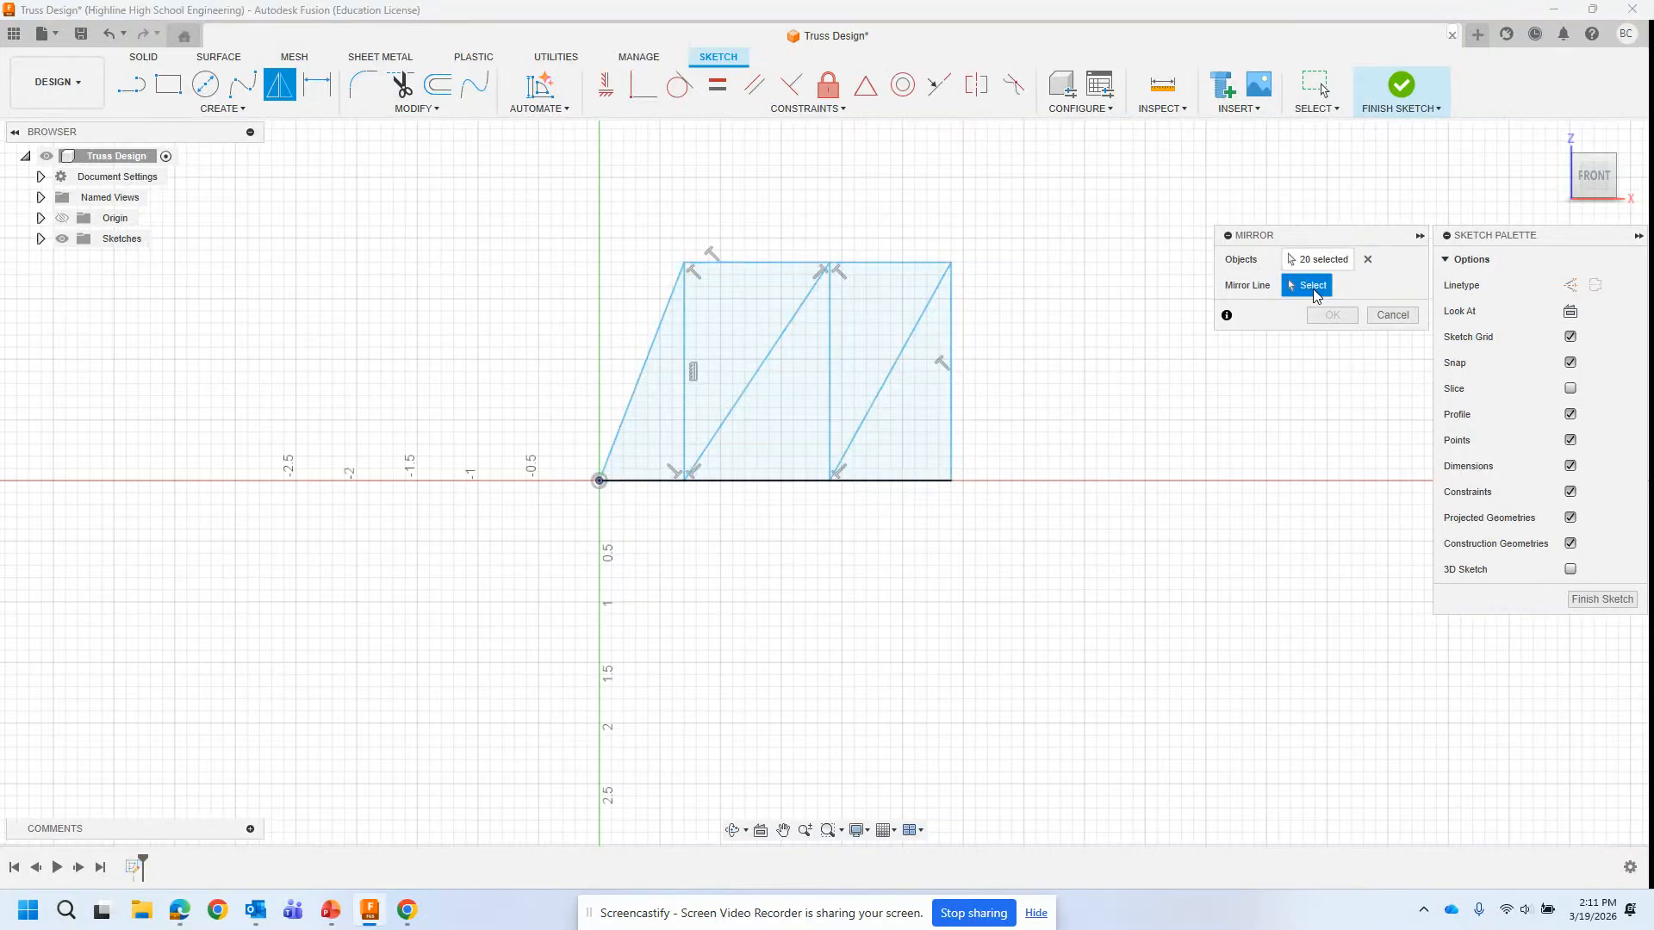
pyautogui.click(952, 336)
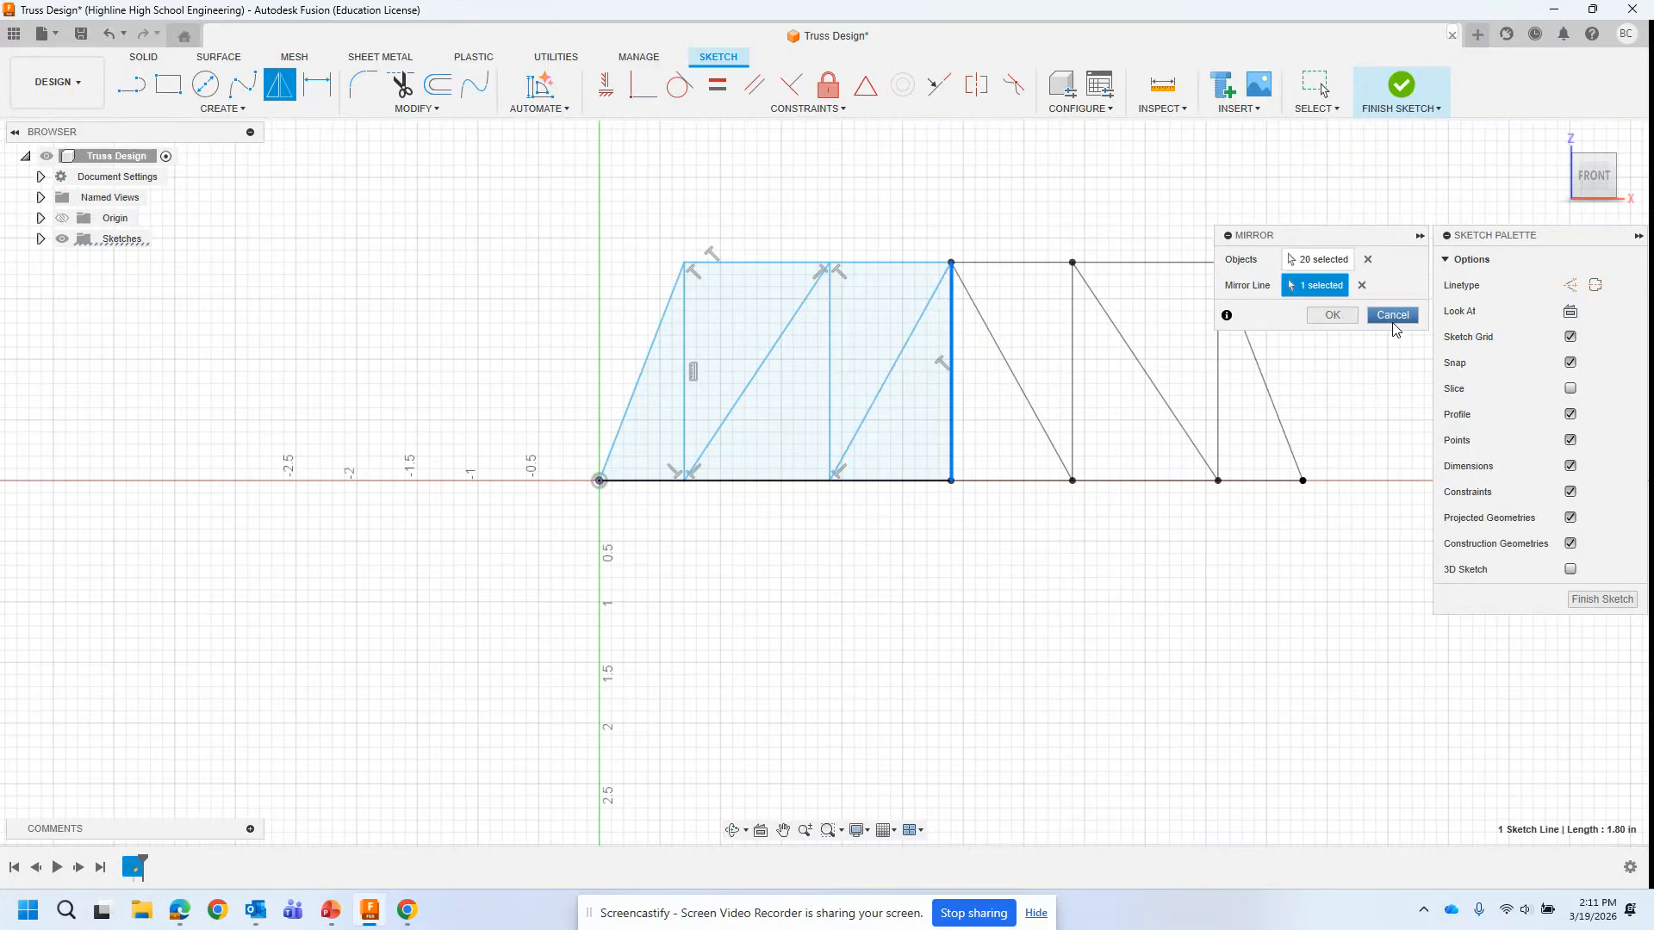
pyautogui.click(1335, 316)
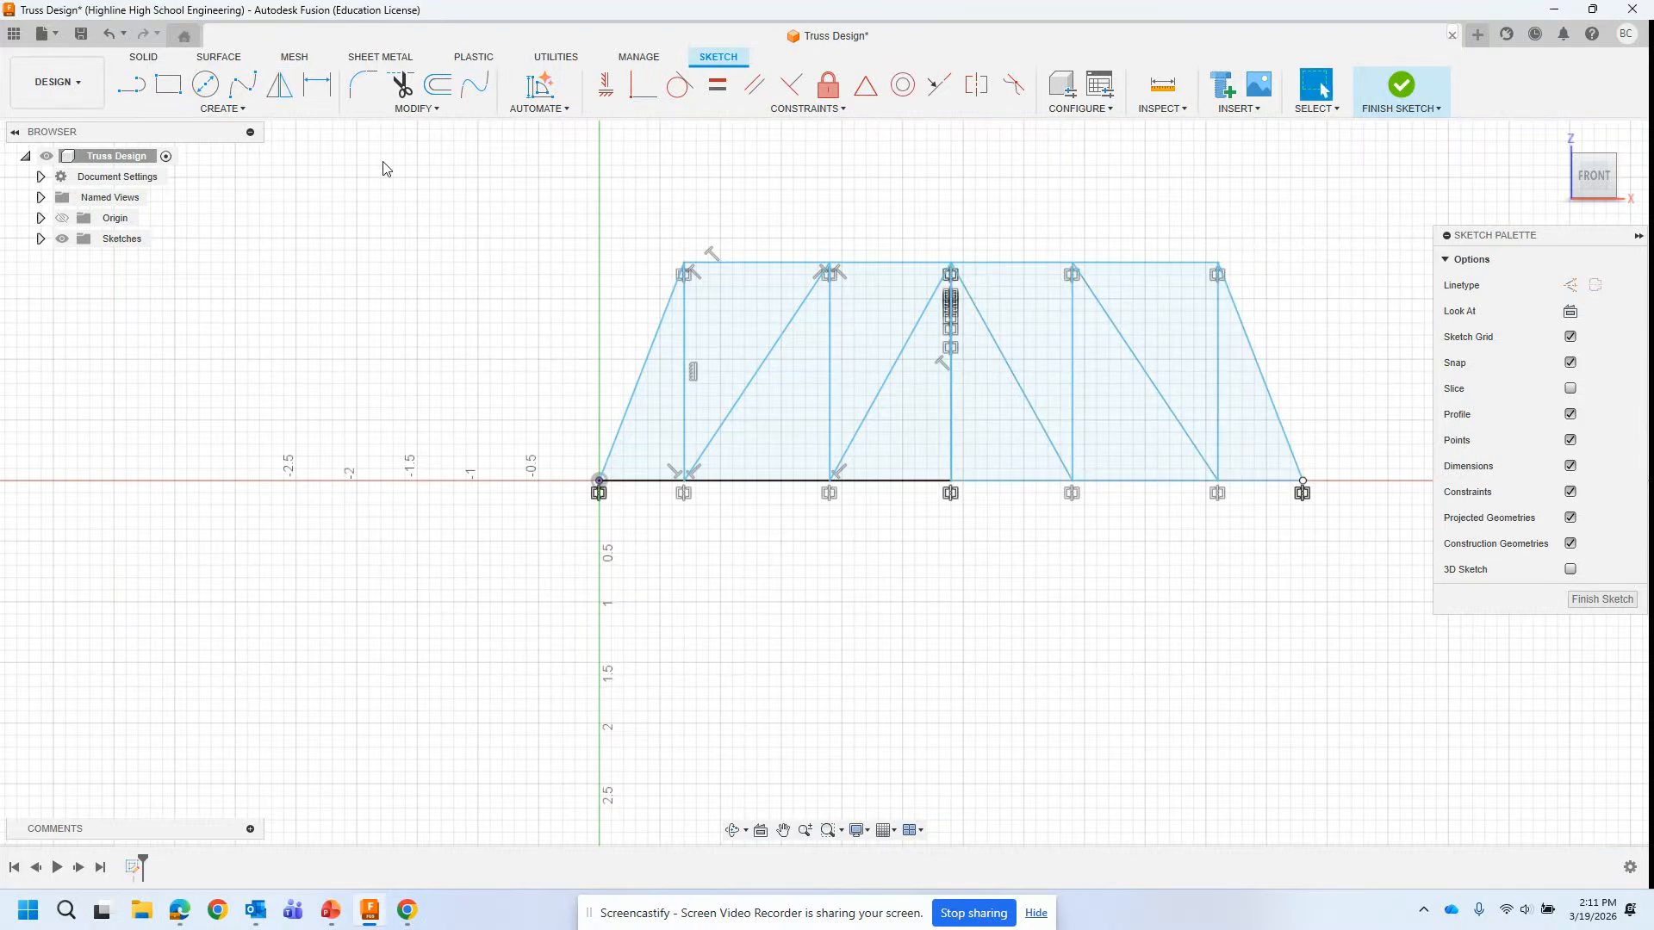
# Step: Dimension the truss's overall bottom span from the origin to its far right corner as 11 in
pyautogui.press('d')
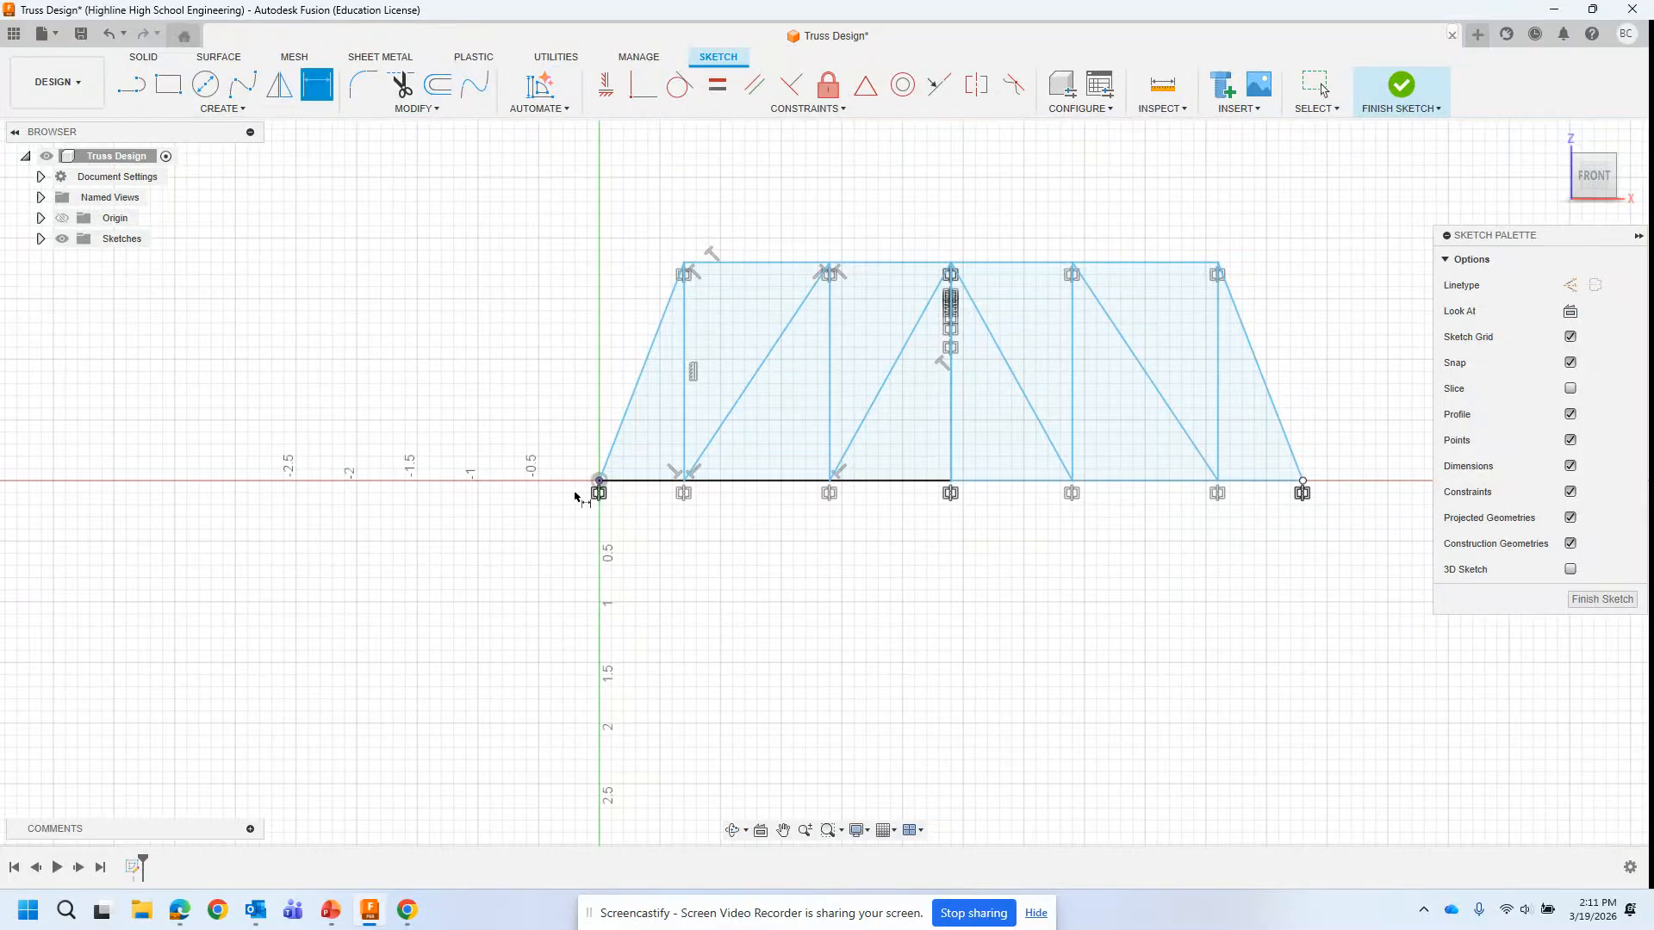
pyautogui.click(601, 482)
pyautogui.click(1303, 482)
pyautogui.click(987, 584)
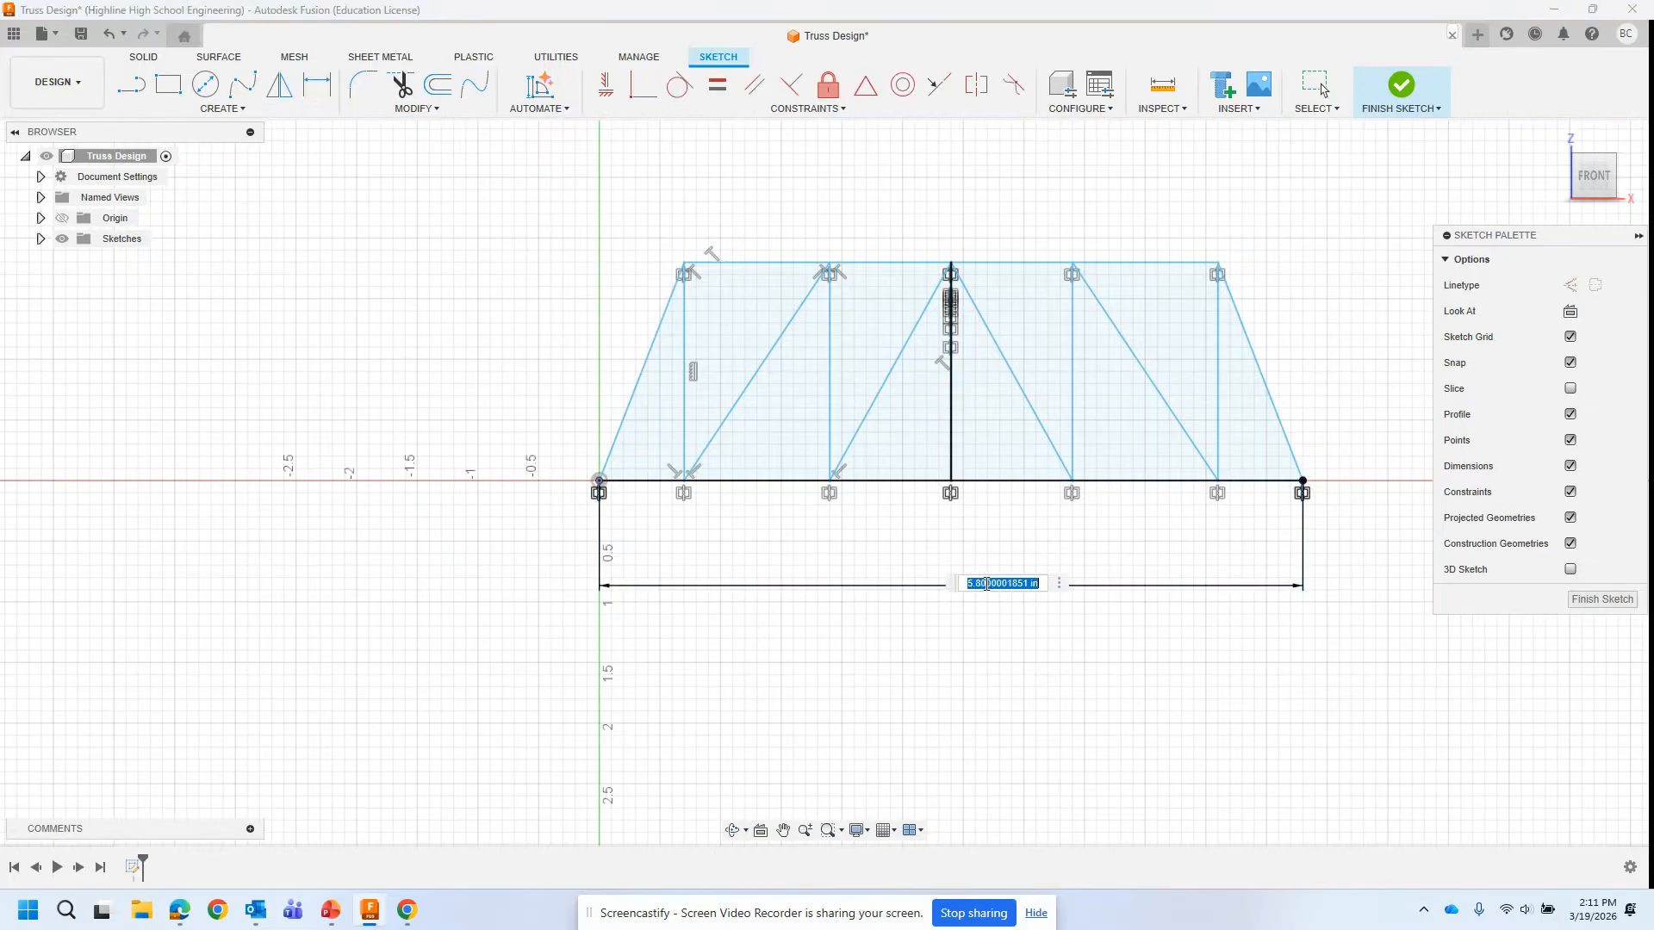
pyautogui.write('11')
pyautogui.press('Return')
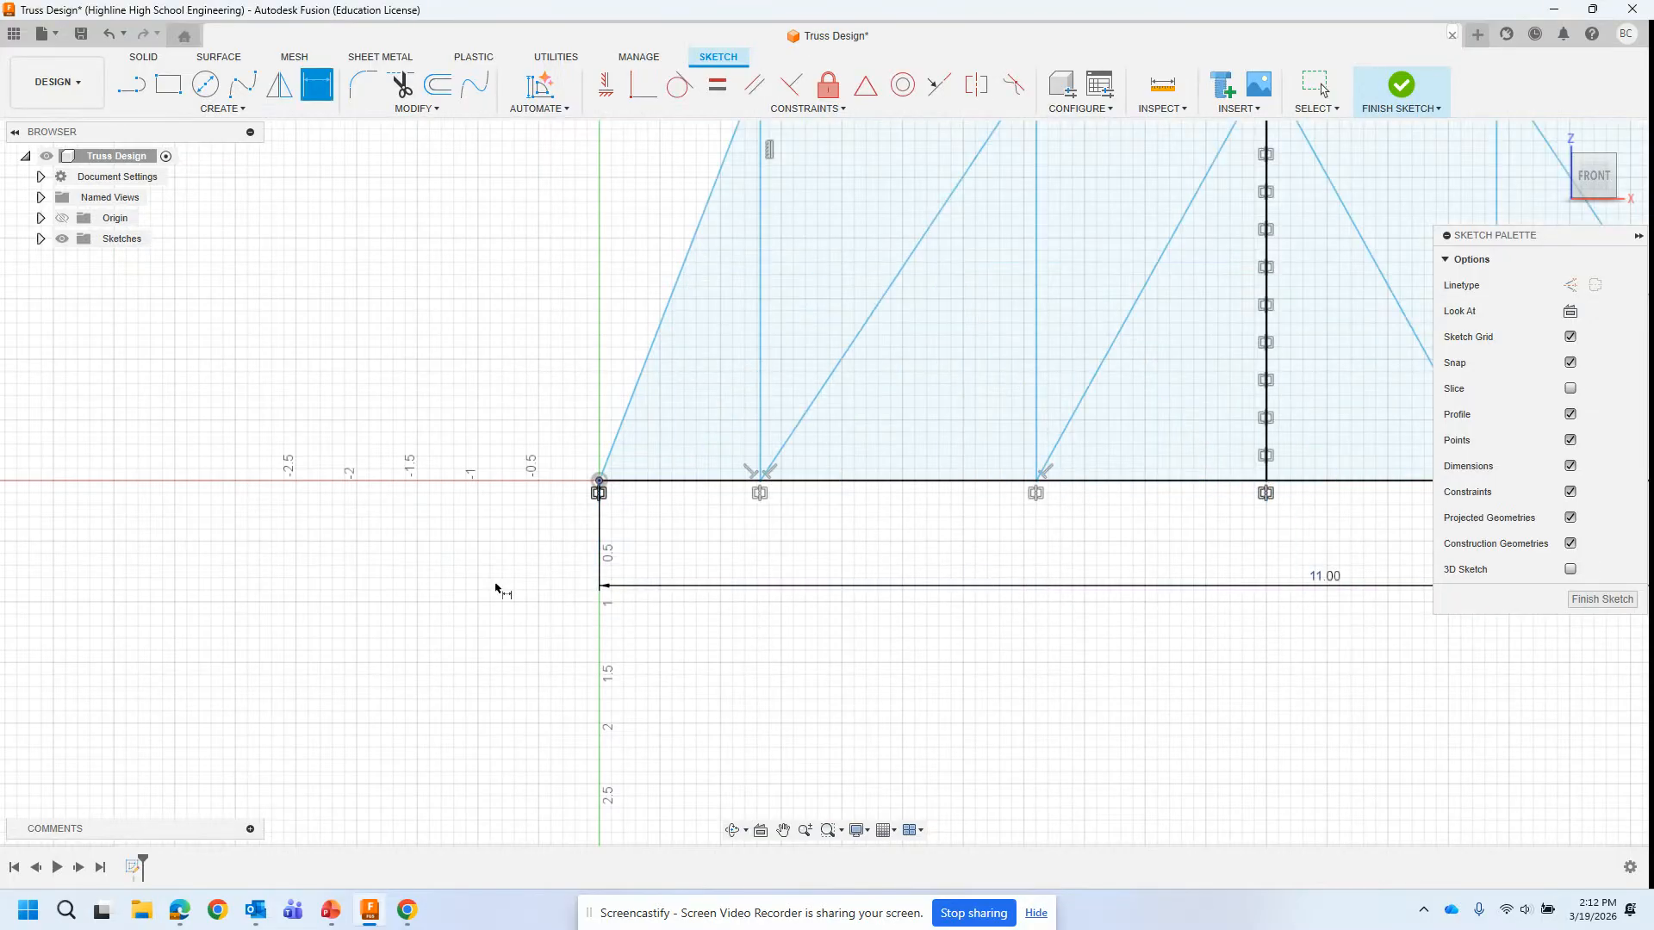
pyautogui.scroll(-3, 491, 594)
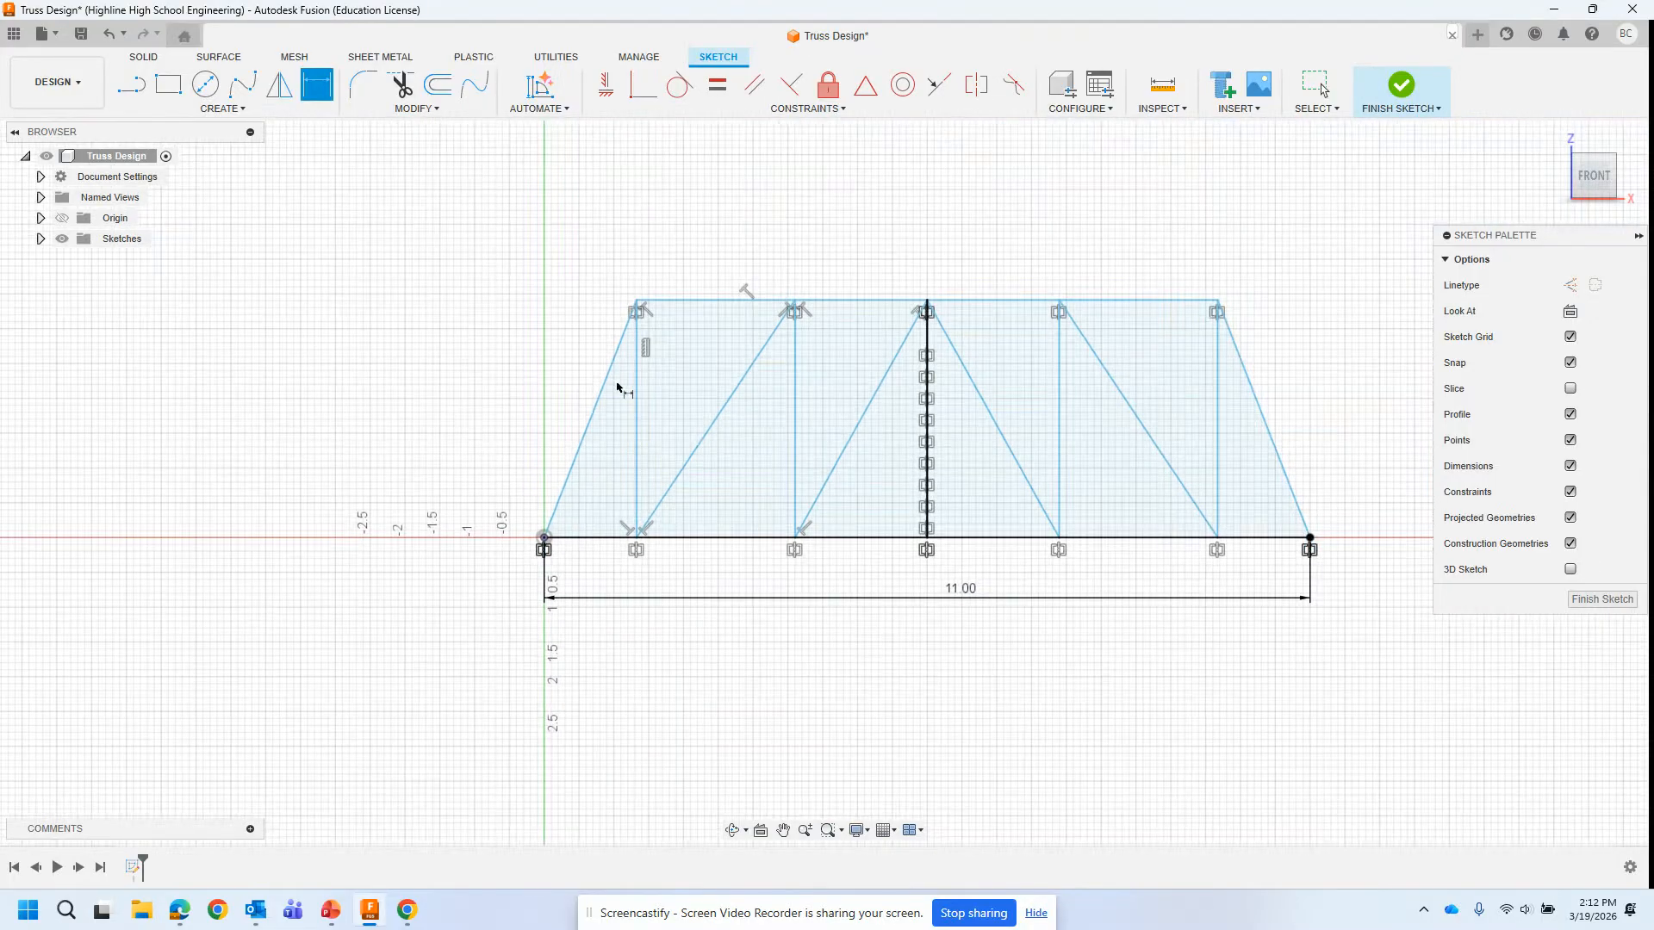
# Step: Dimension the truss's height along its first vertical member as 3 in, placing the dimension beyond the sloping end member
pyautogui.click(637, 302)
pyautogui.click(637, 537)
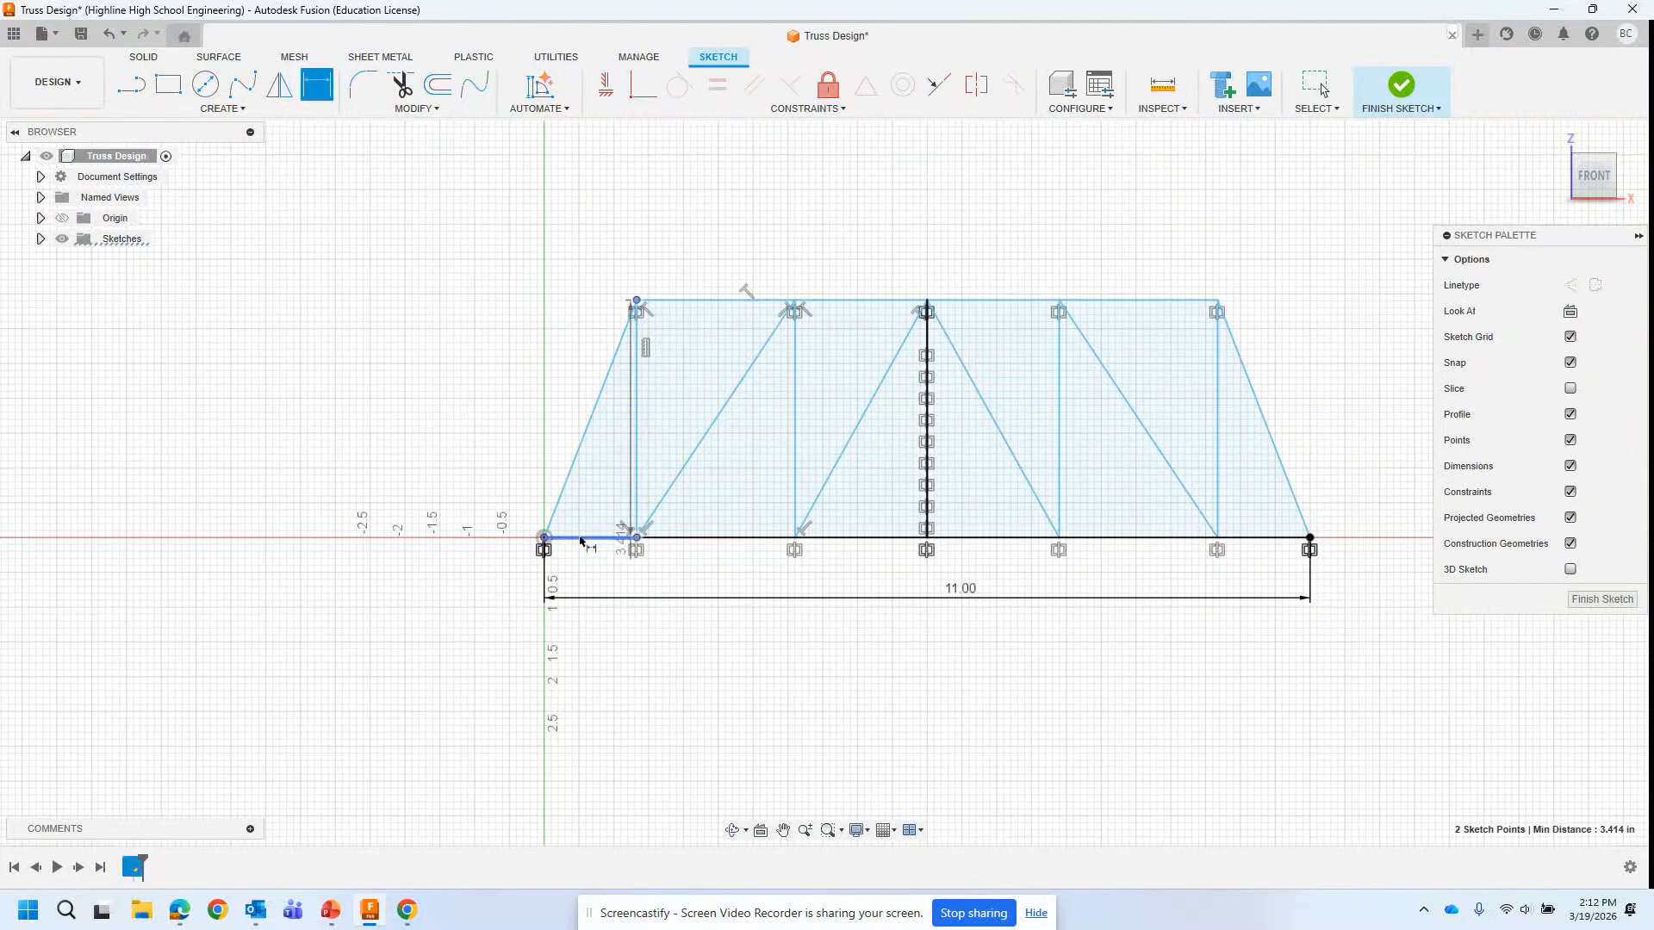
pyautogui.click(398, 510)
pyautogui.write('3')
pyautogui.press('Return')
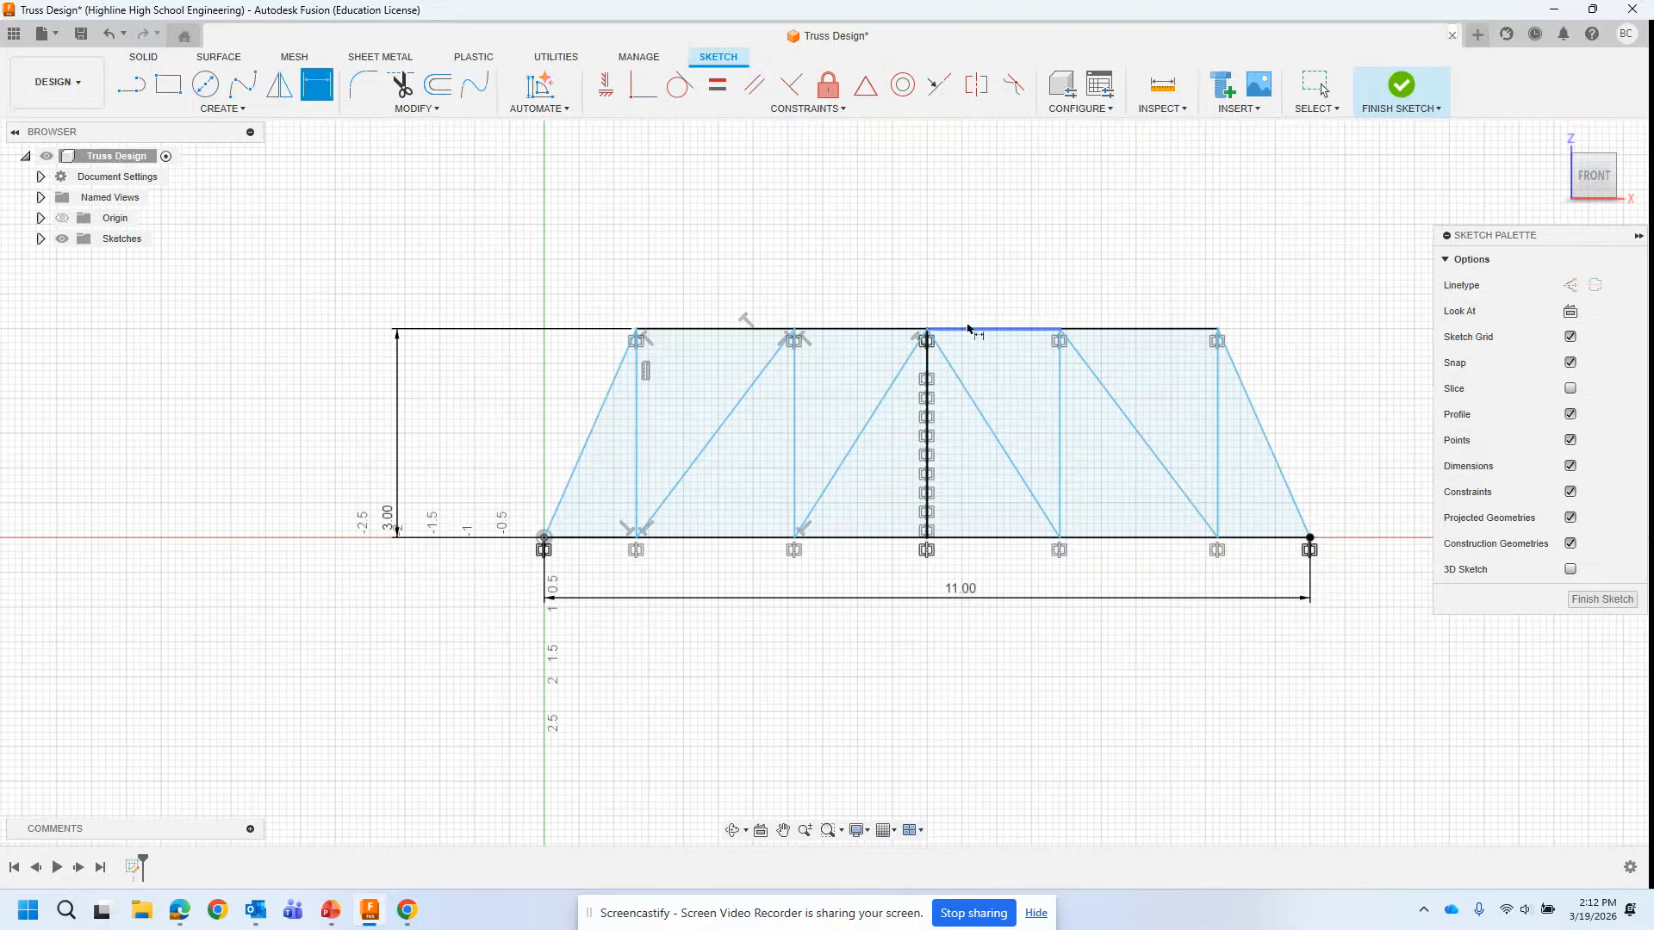
# Step: Dimension the full top chord between its two outer corners as 8.5 in, placing the dimension above the truss
pyautogui.click(637, 329)
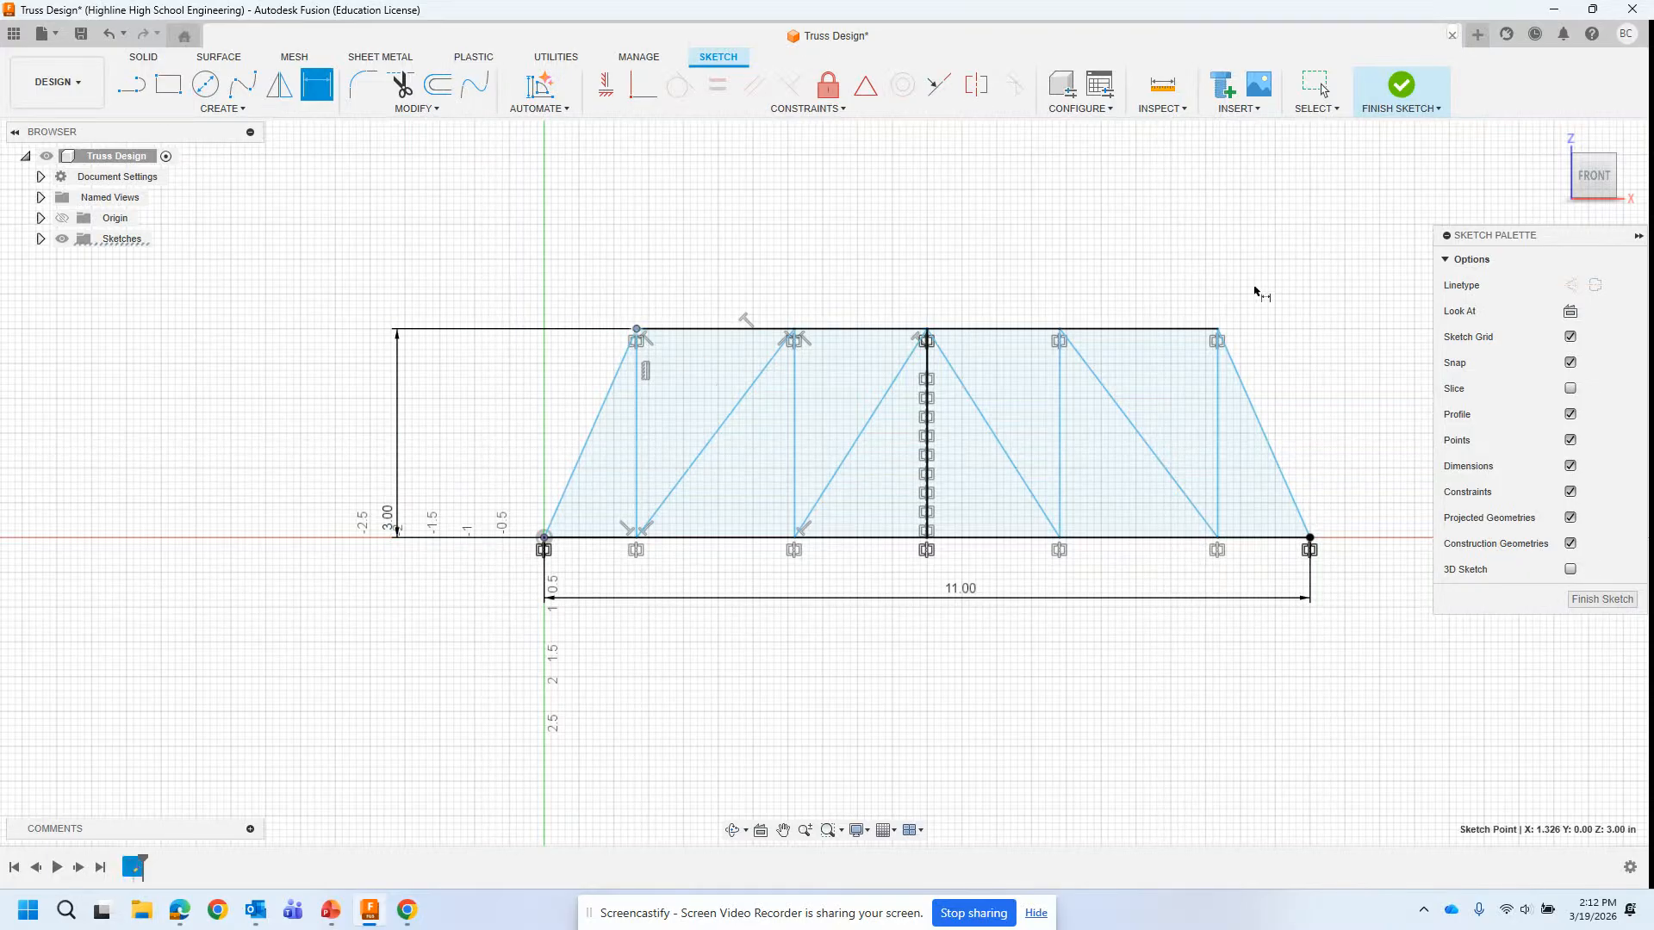
pyautogui.click(1218, 331)
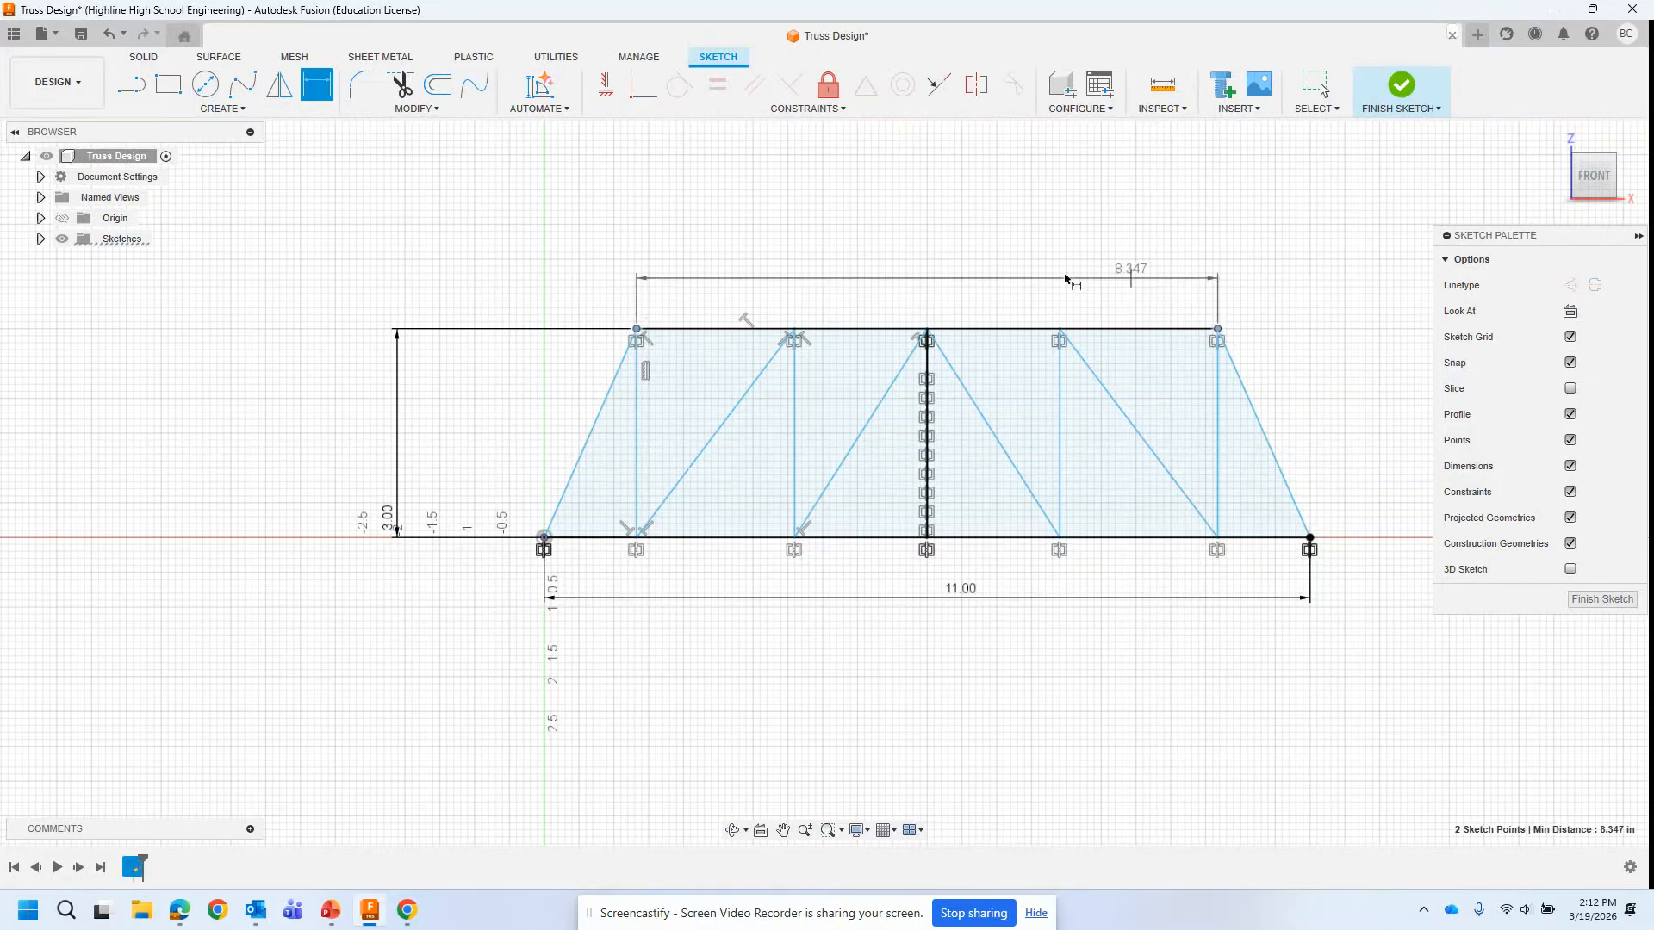
pyautogui.click(923, 274)
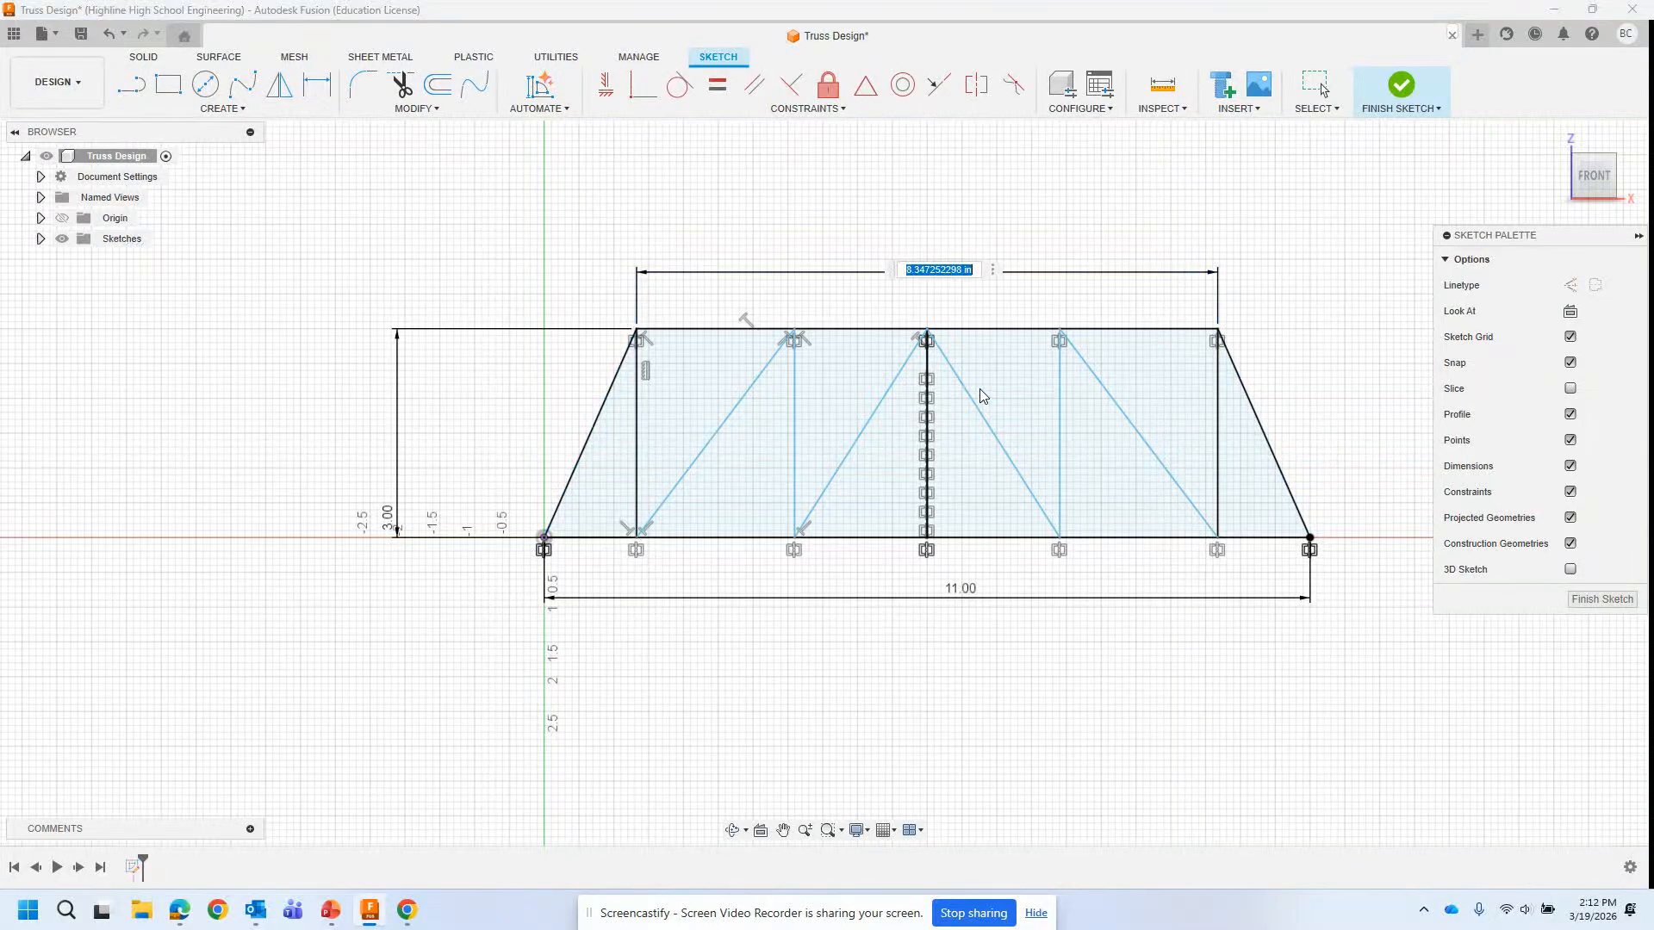
pyautogui.write('8.5')
pyautogui.press('Return')
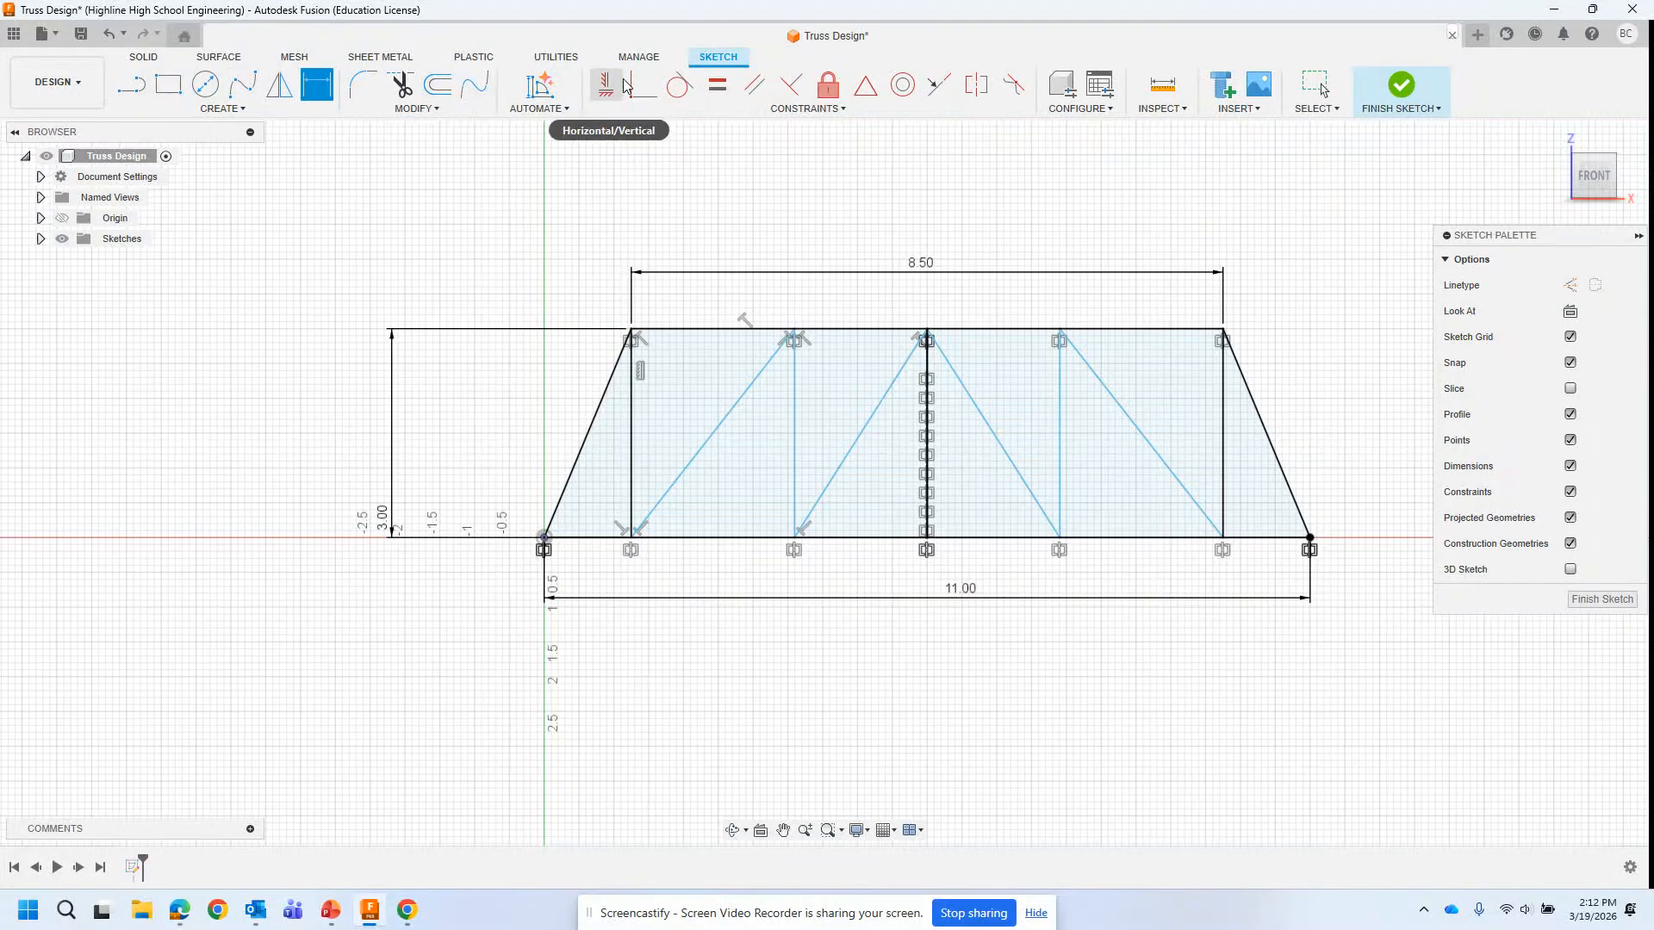
# Step: Apply an Equal constraint to the two top chord segments before the centre line and leave the command
pyautogui.click(718, 86)
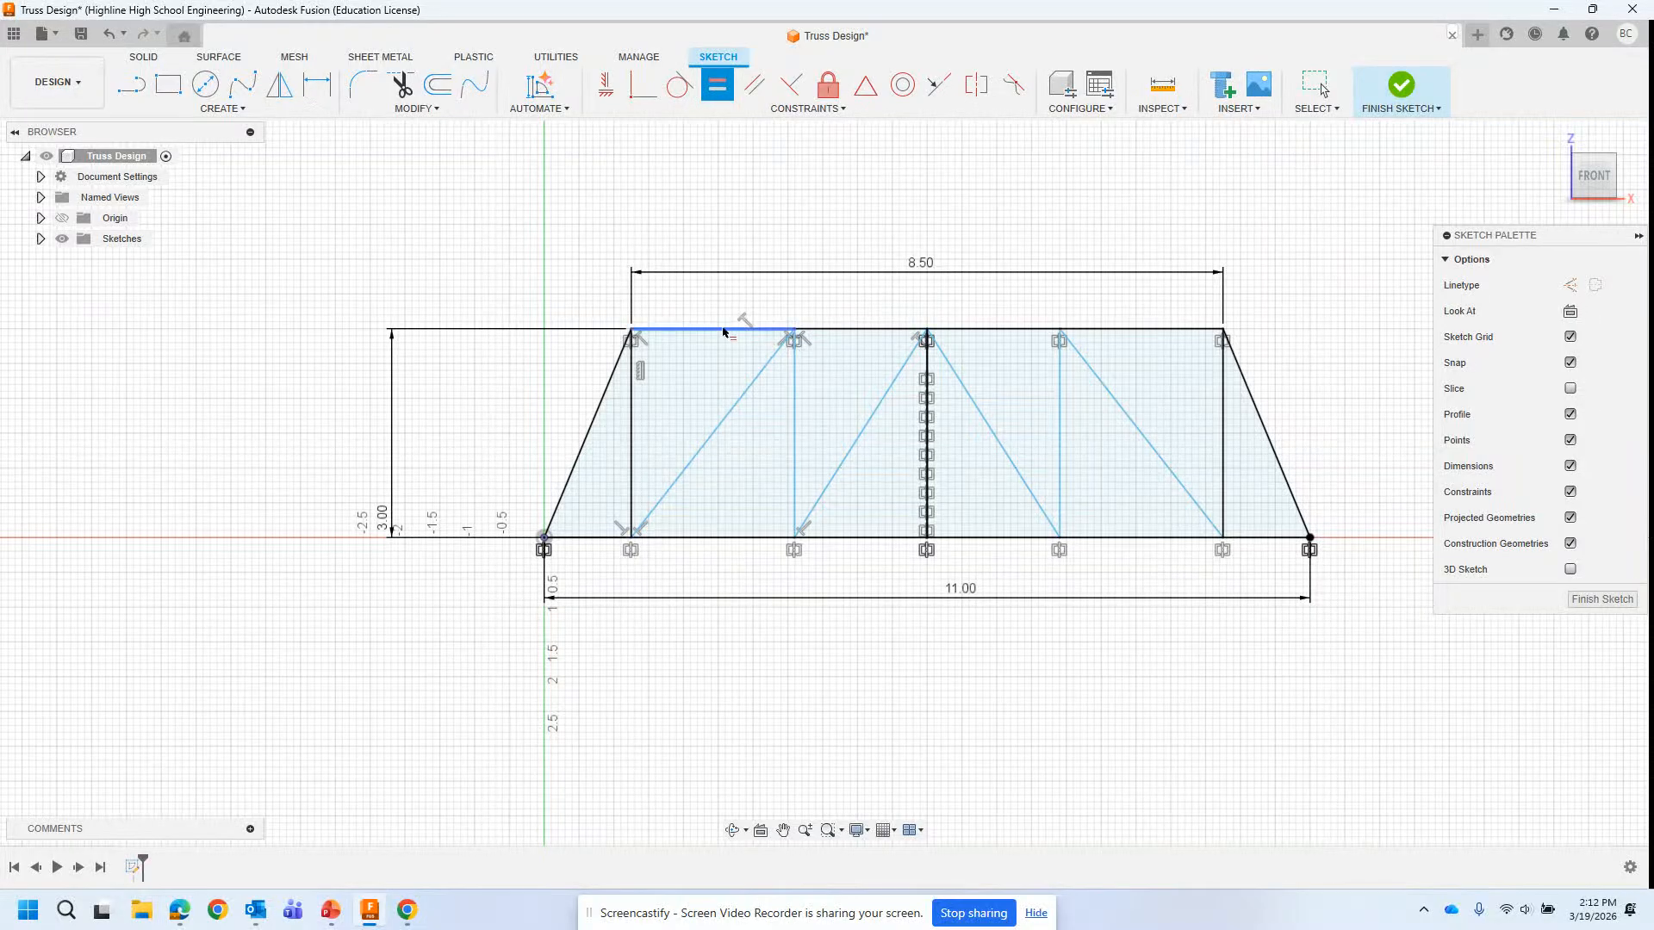
pyautogui.click(754, 329)
pyautogui.click(868, 331)
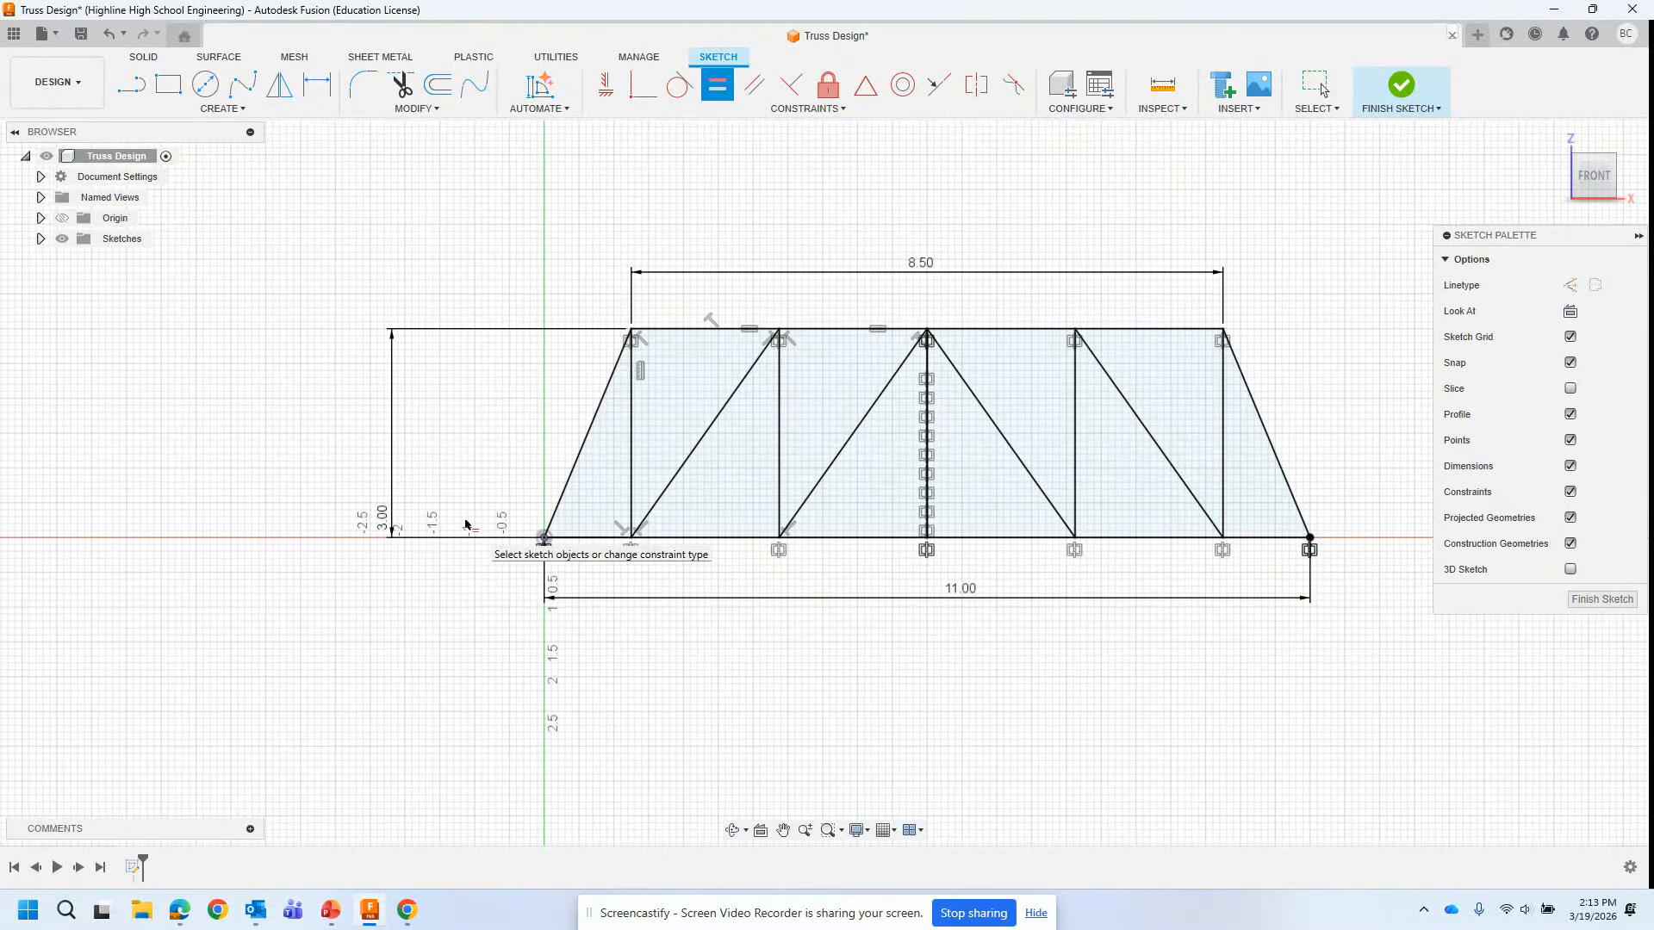
pyautogui.rightClick(375, 263)
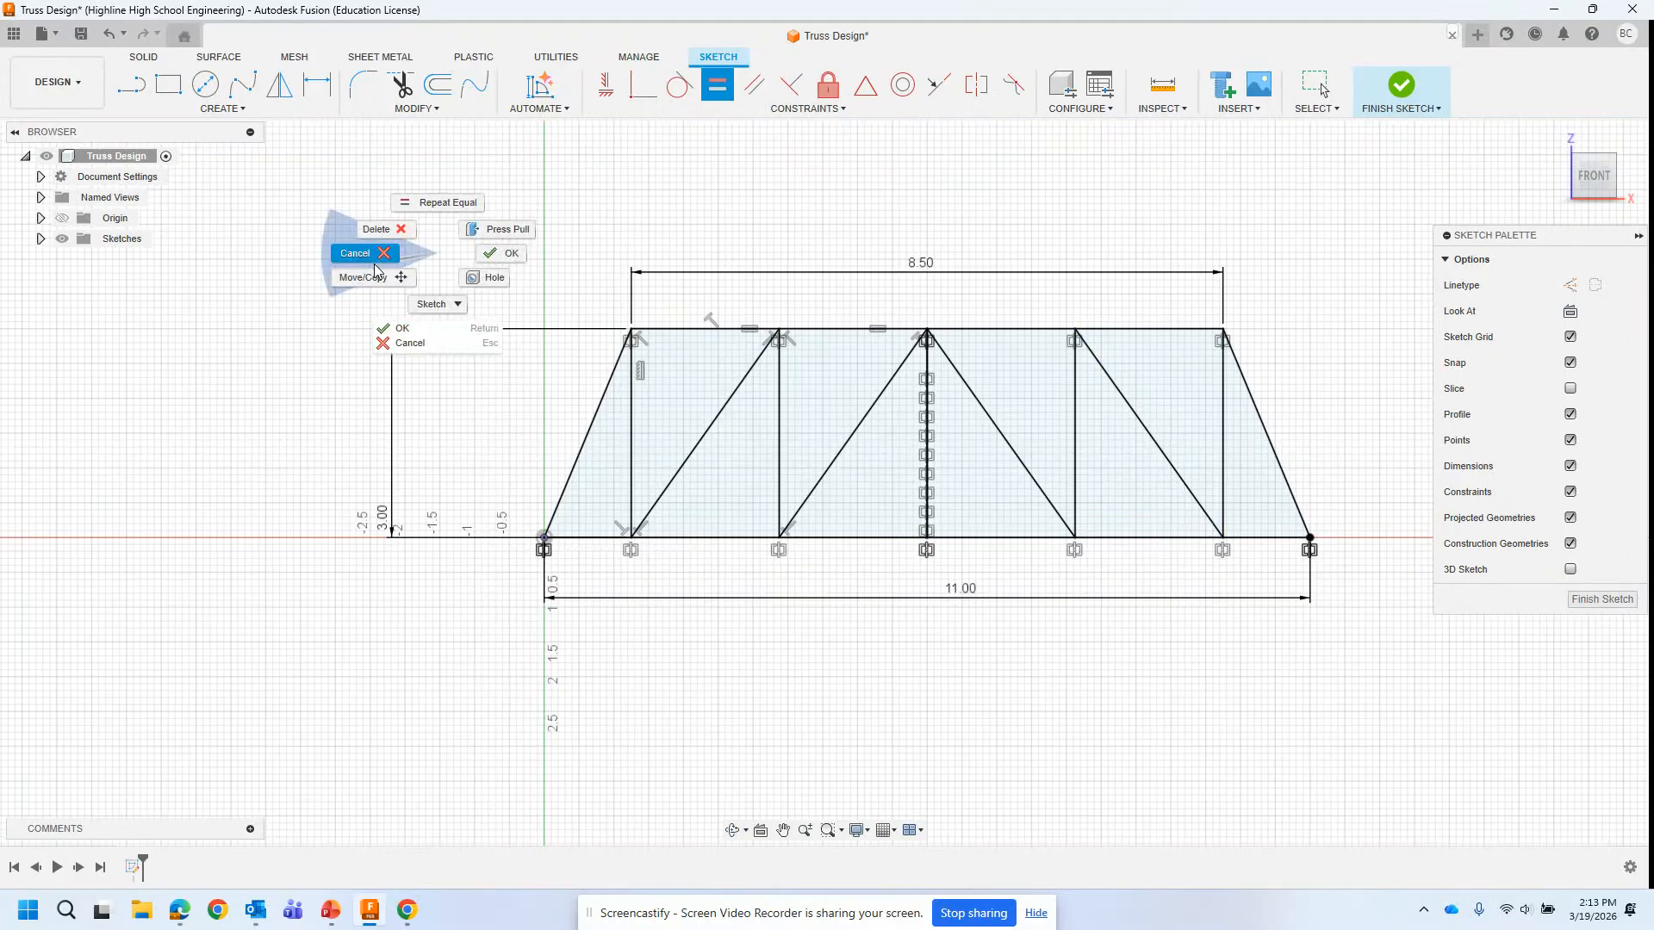
pyautogui.click(375, 270)
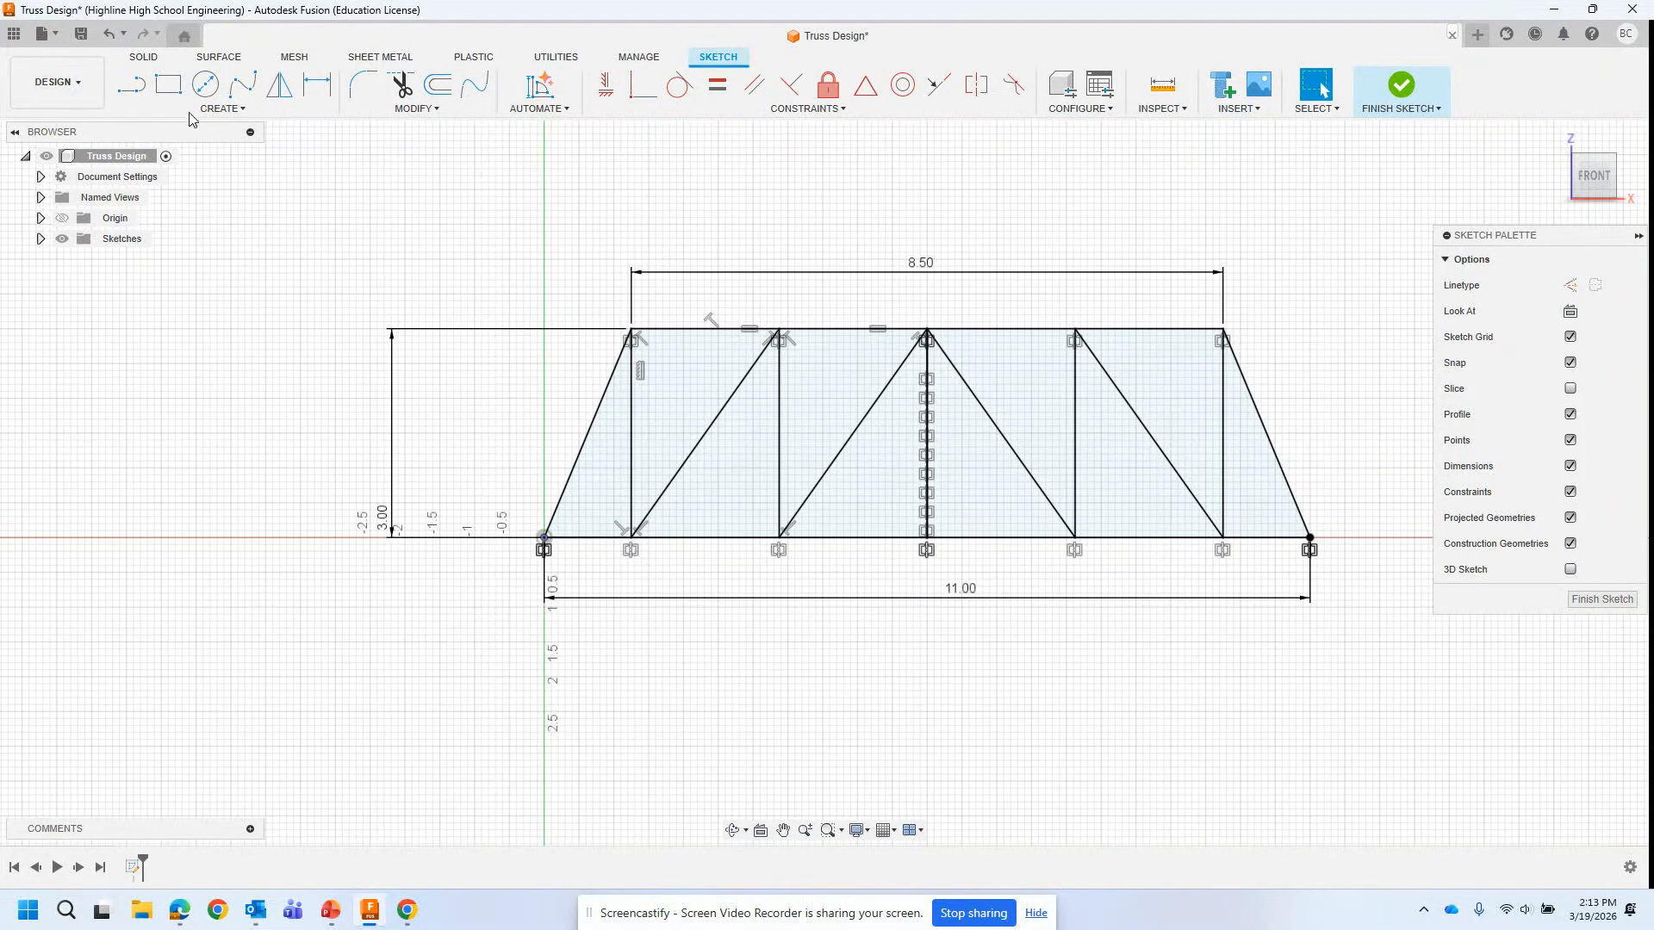
# Step: Offset the sloping end member at the origin by 3 mm on both sides
pyautogui.click(439, 86)
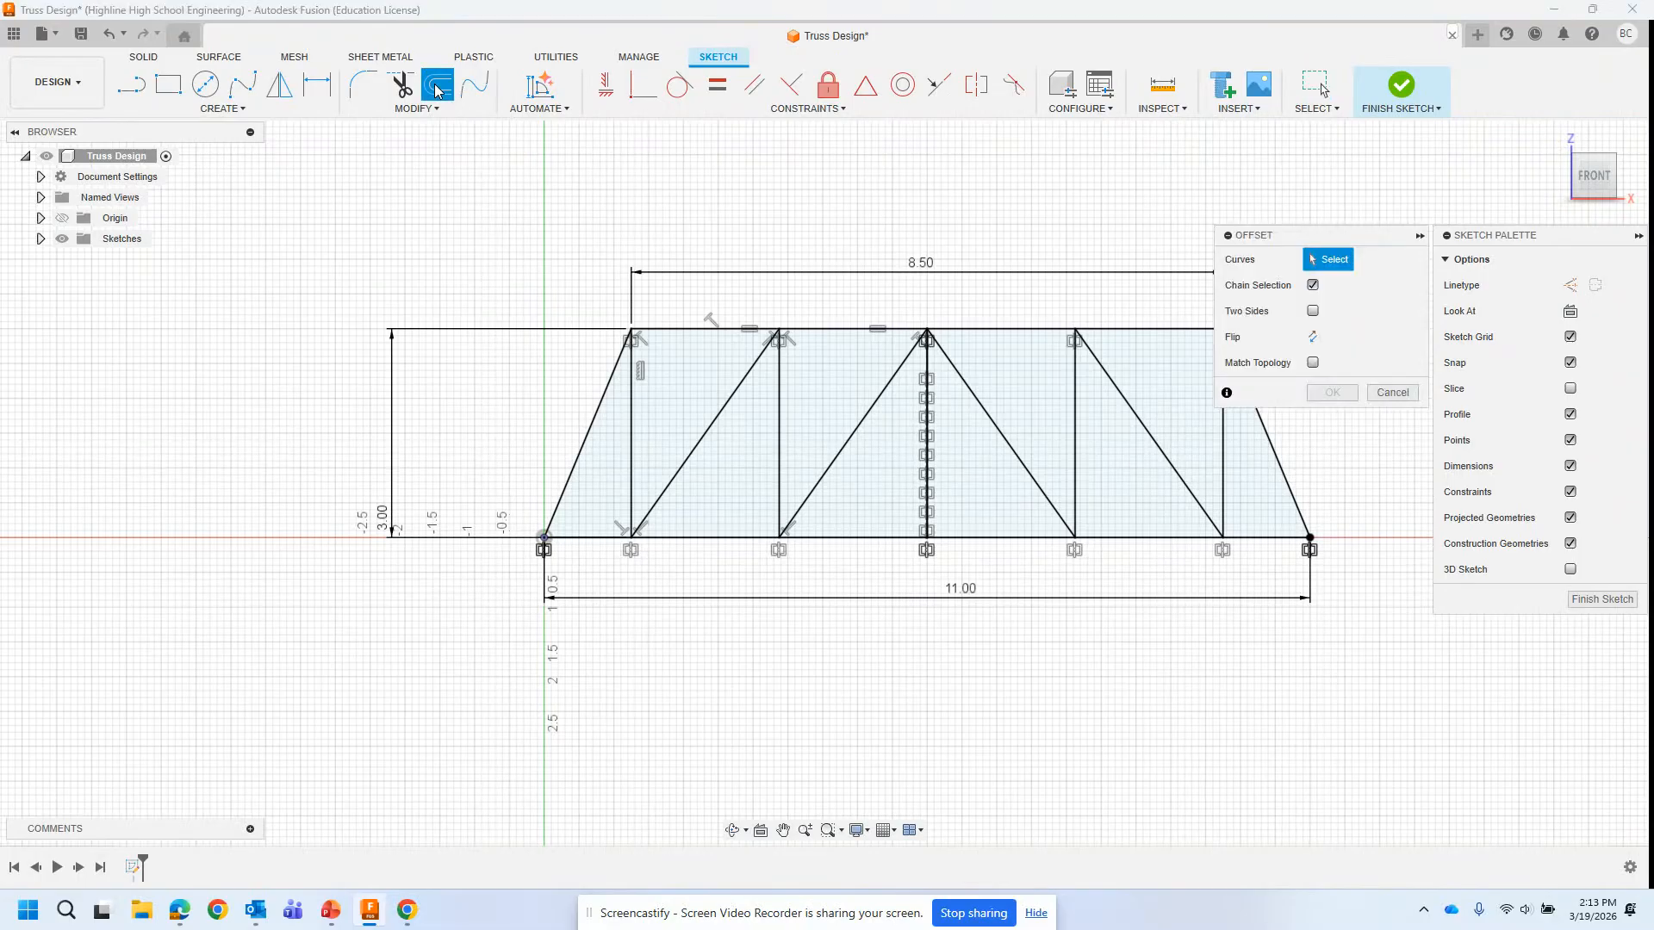
pyautogui.click(612, 374)
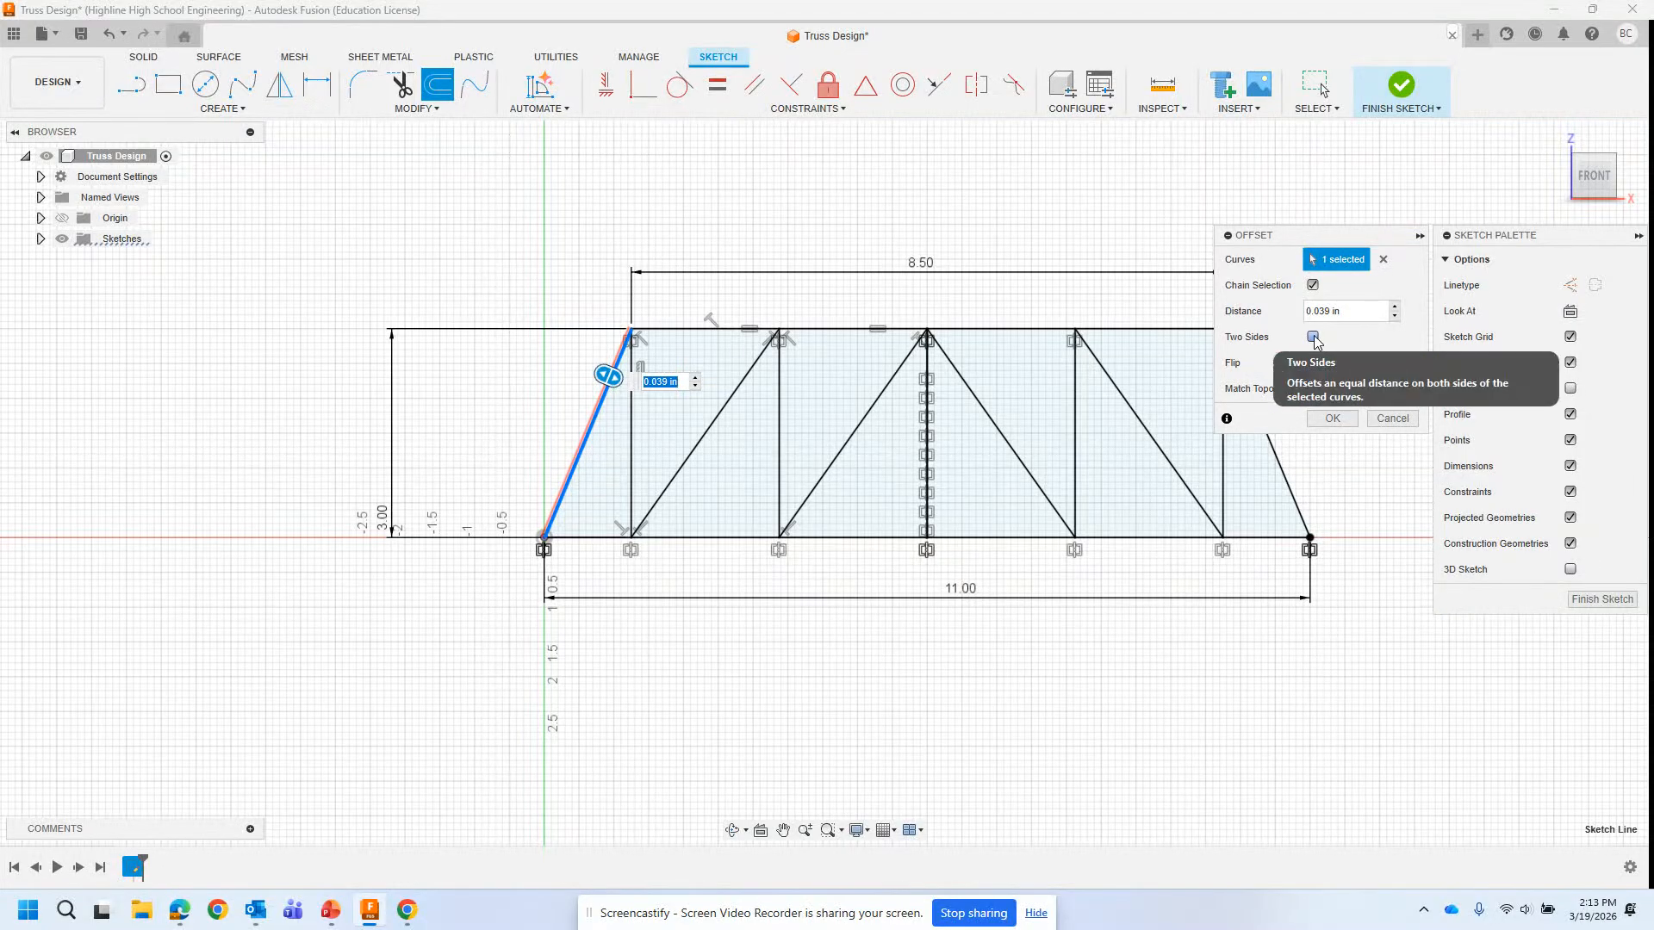
pyautogui.click(1313, 336)
pyautogui.click(1299, 311)
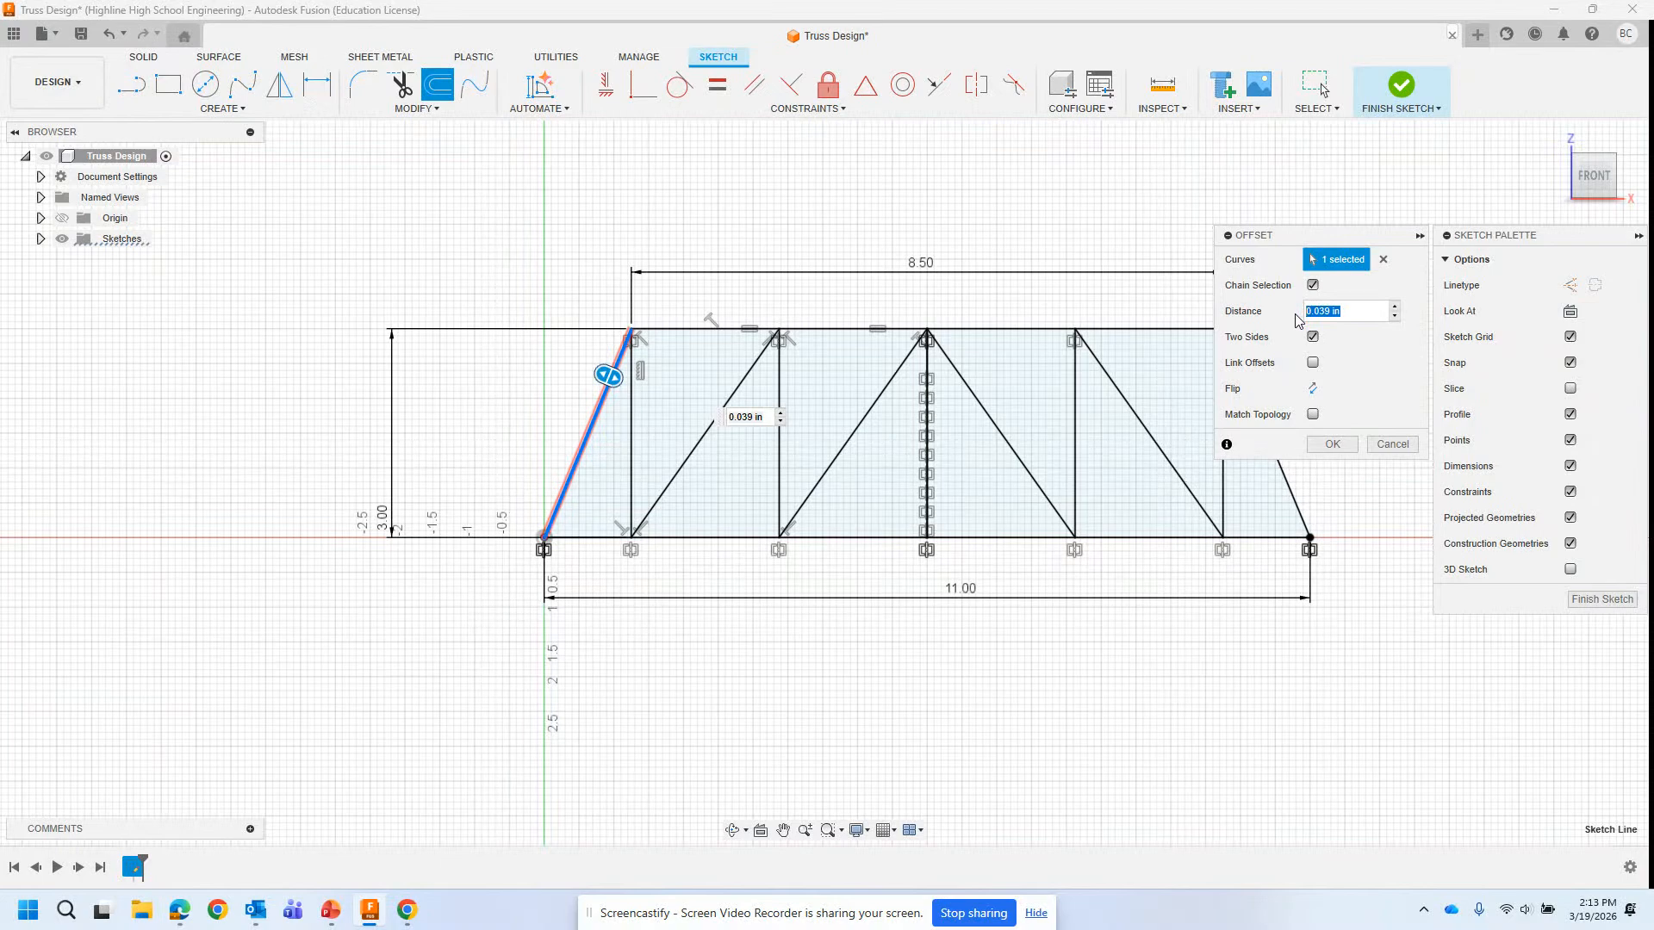
pyautogui.write('3mm')
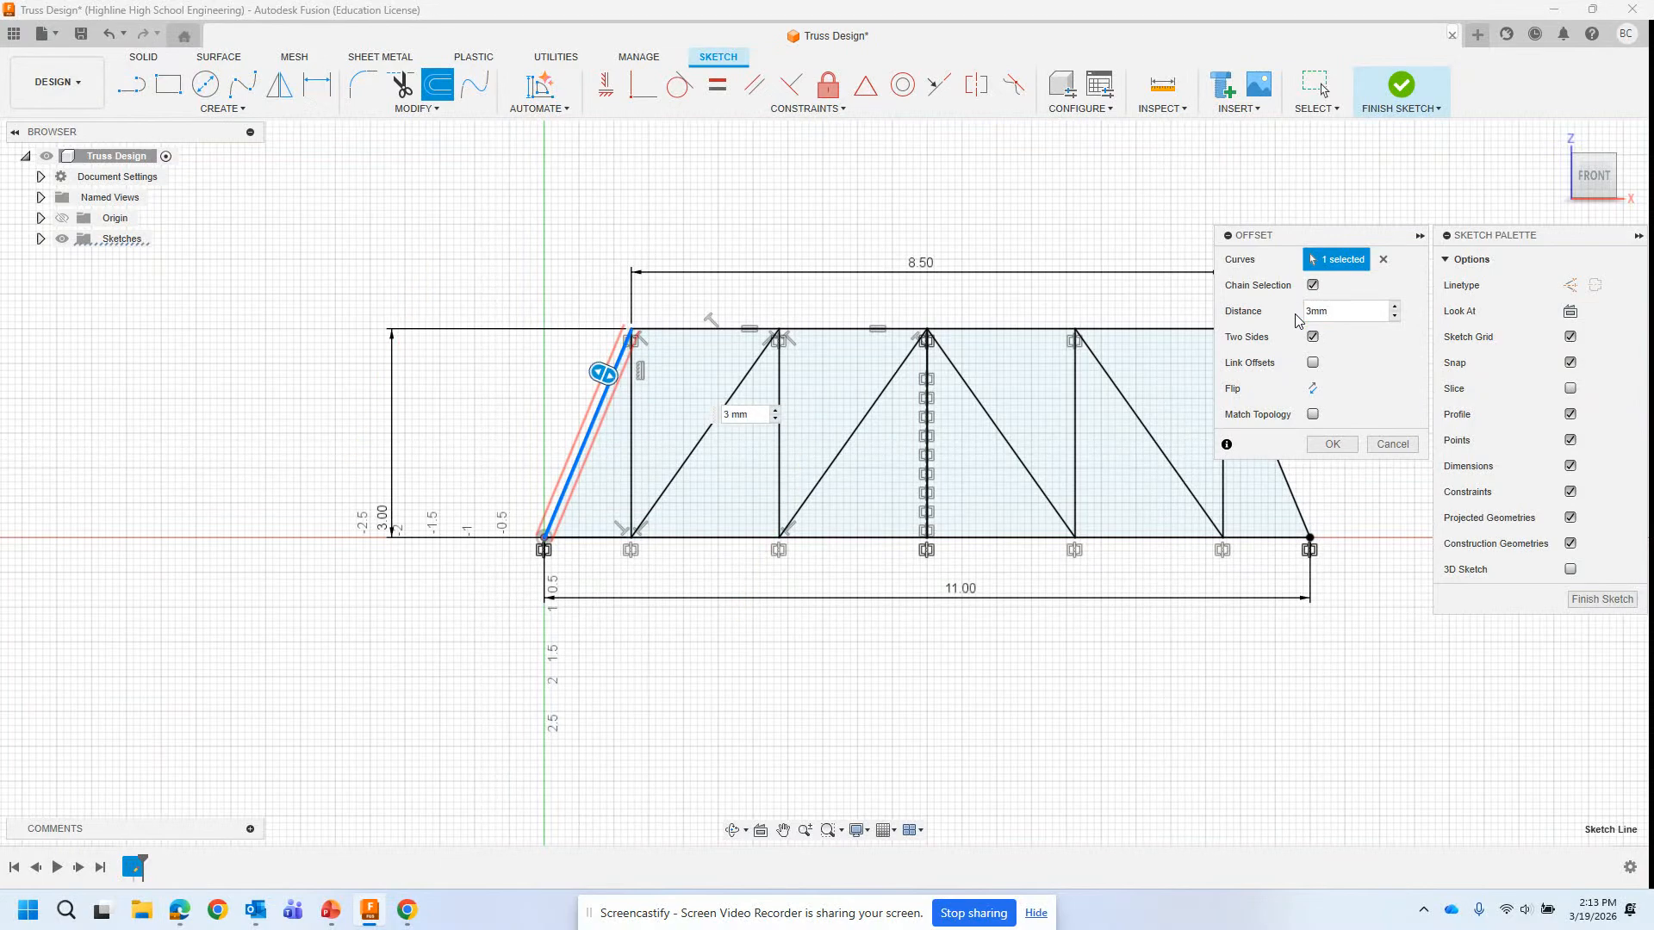
pyautogui.press('Return')
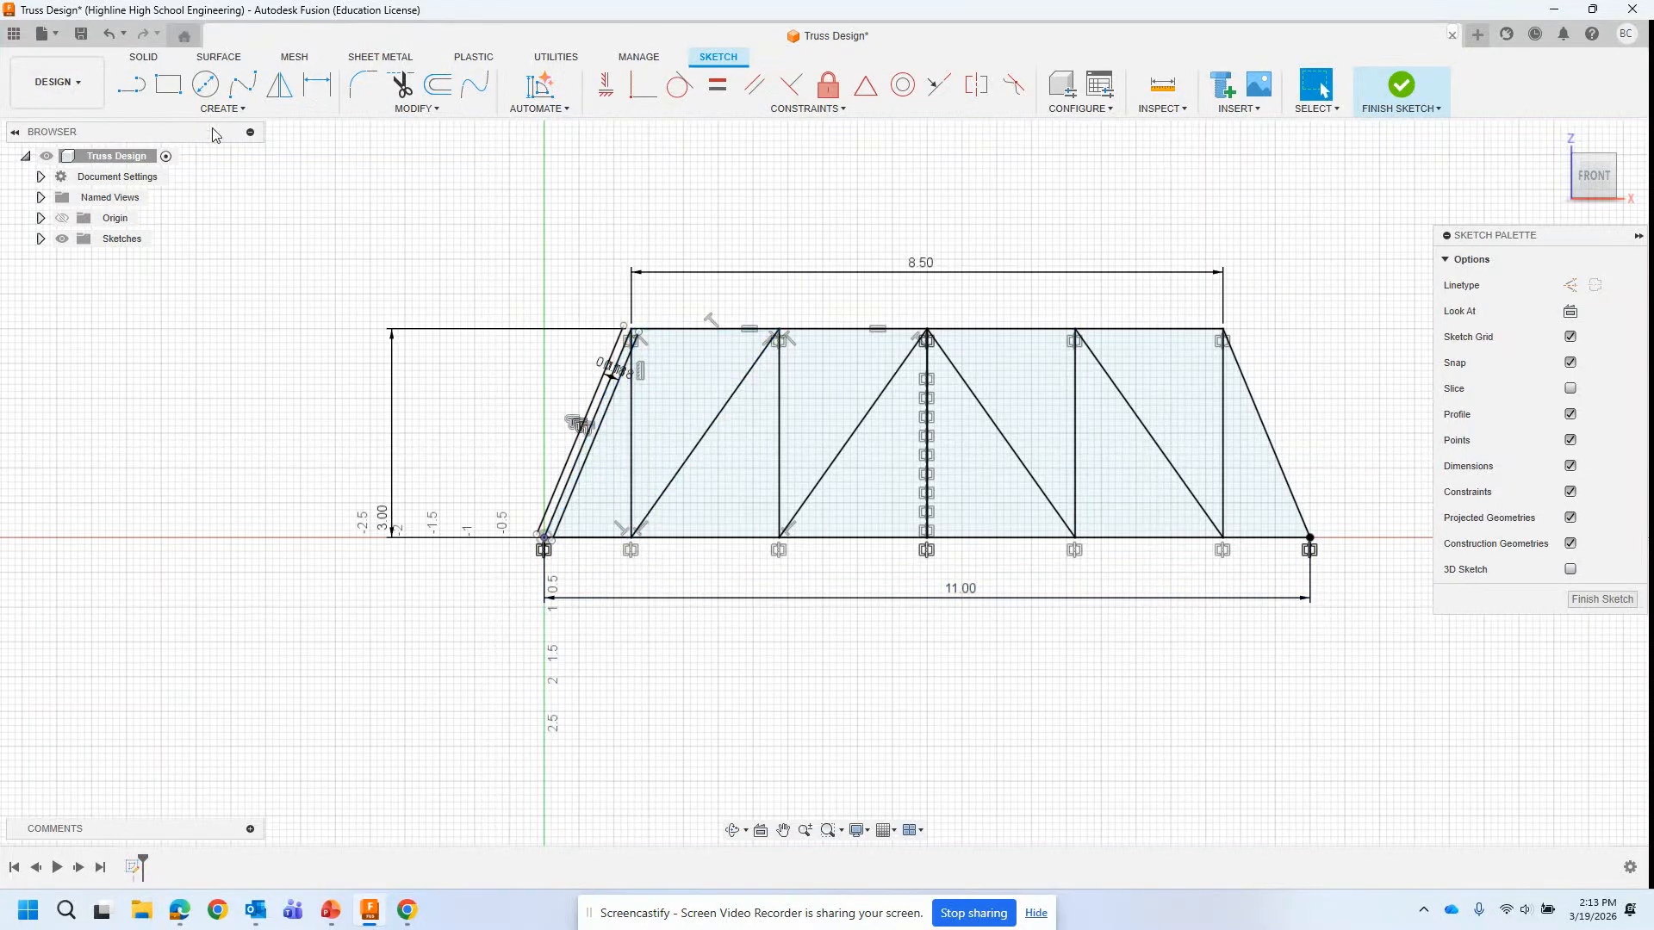
# Step: Abandon the top chord offset and delete the 3 mm offset lines around the sloping end member
pyautogui.click(448, 96)
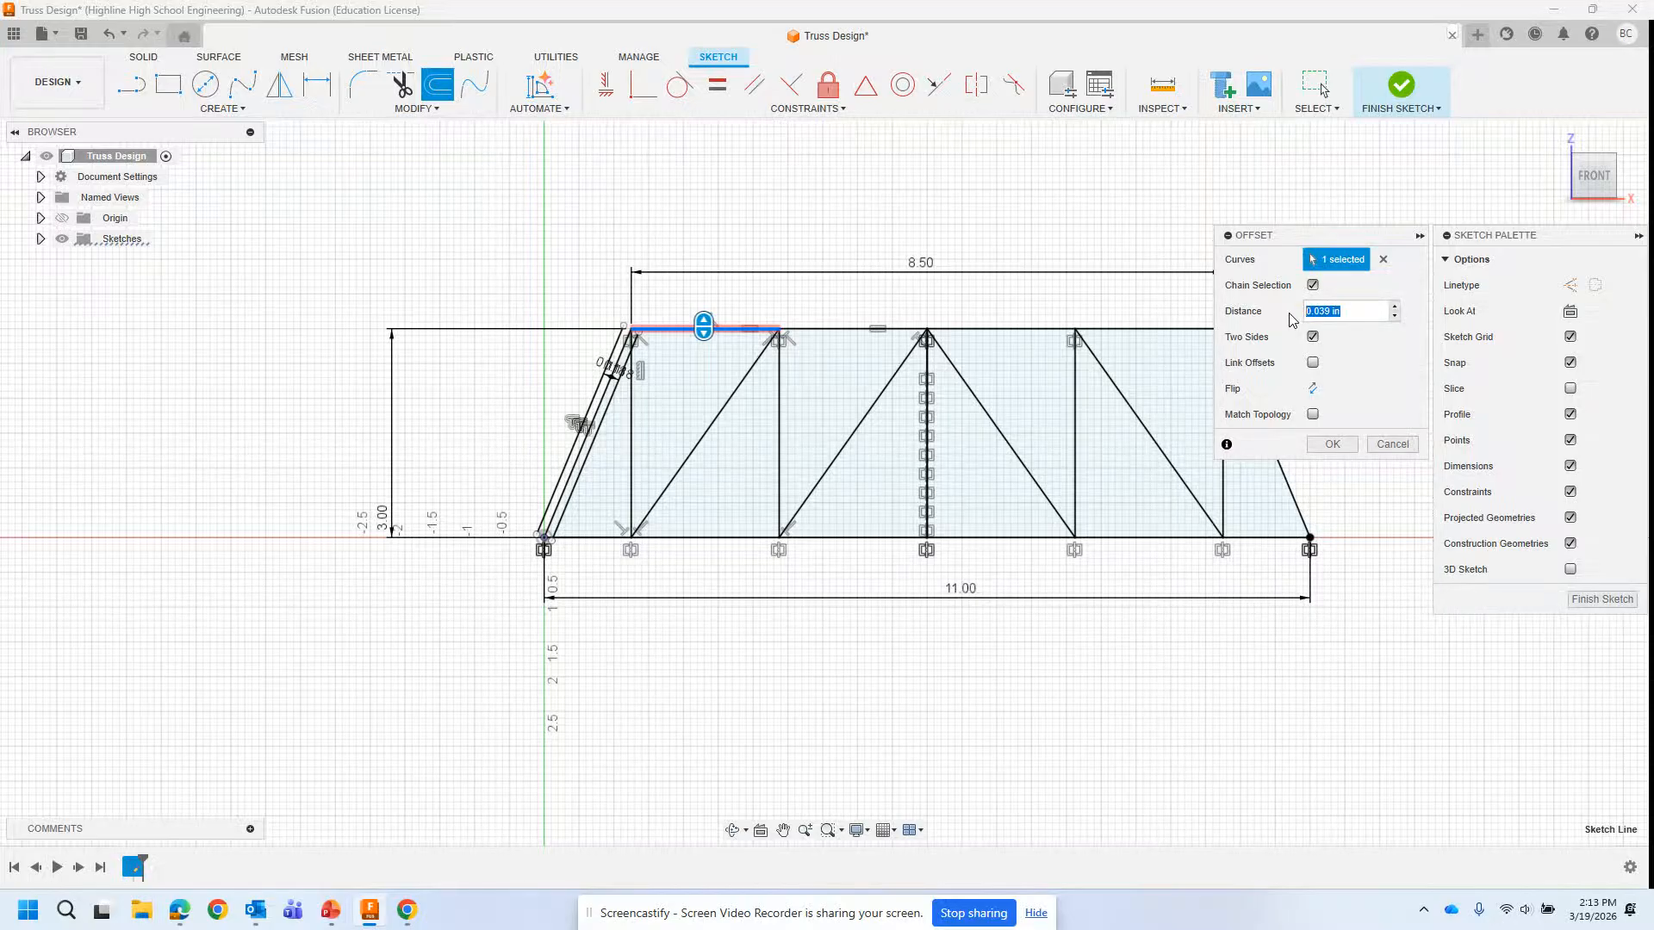
pyautogui.click(1391, 443)
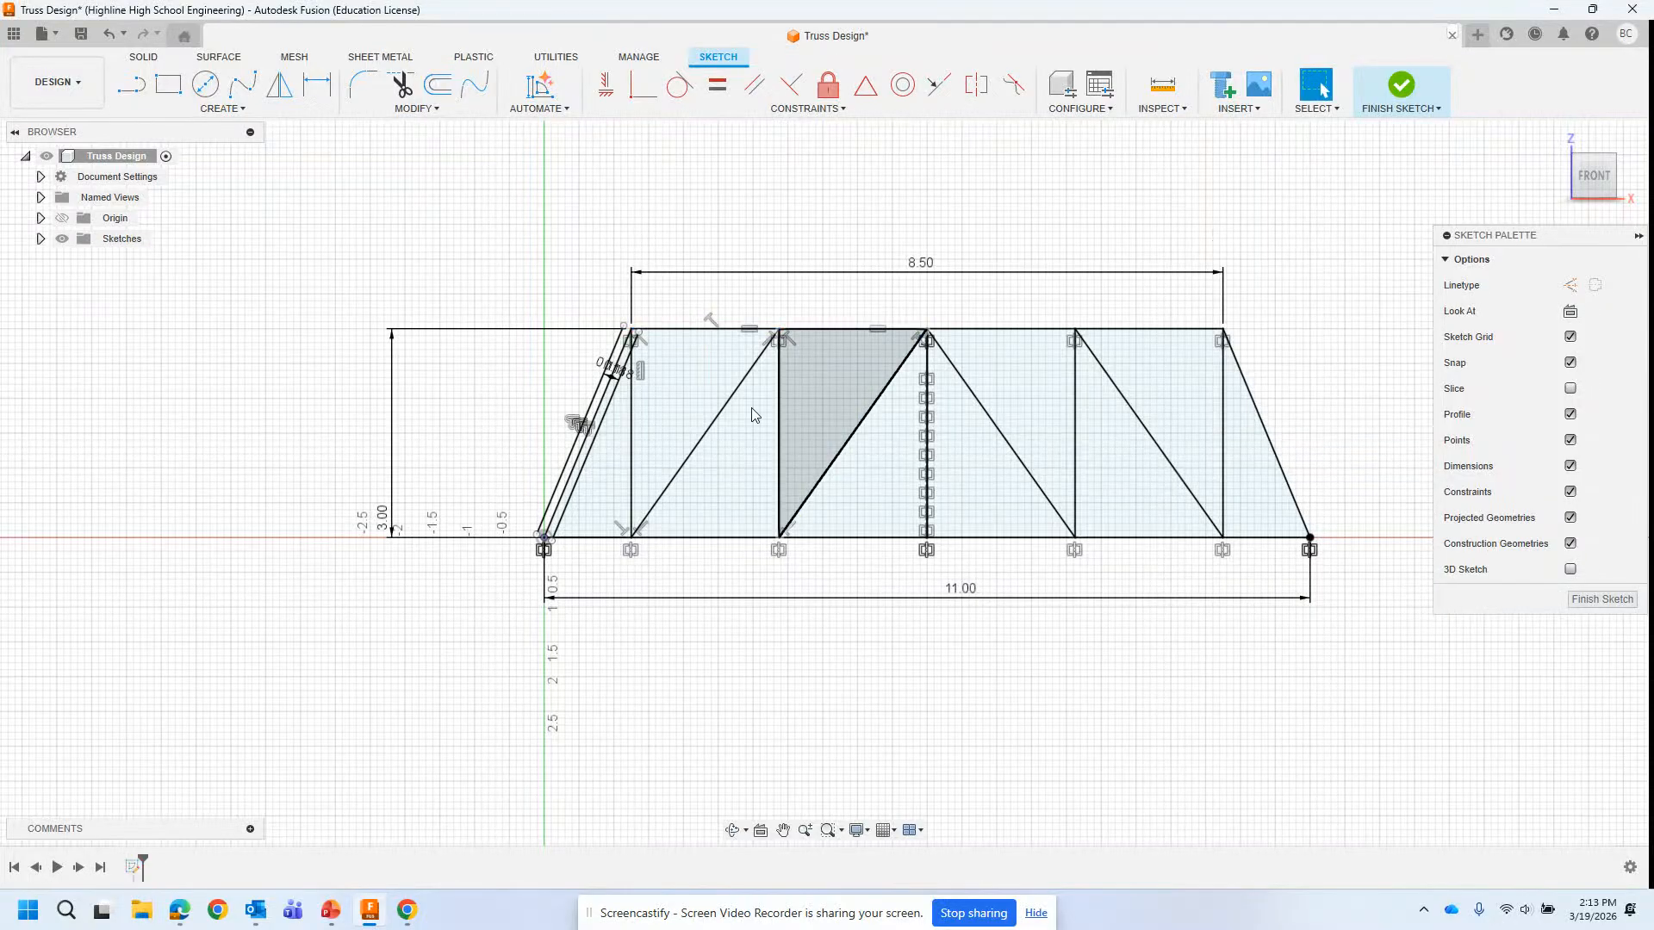
pyautogui.click(612, 401)
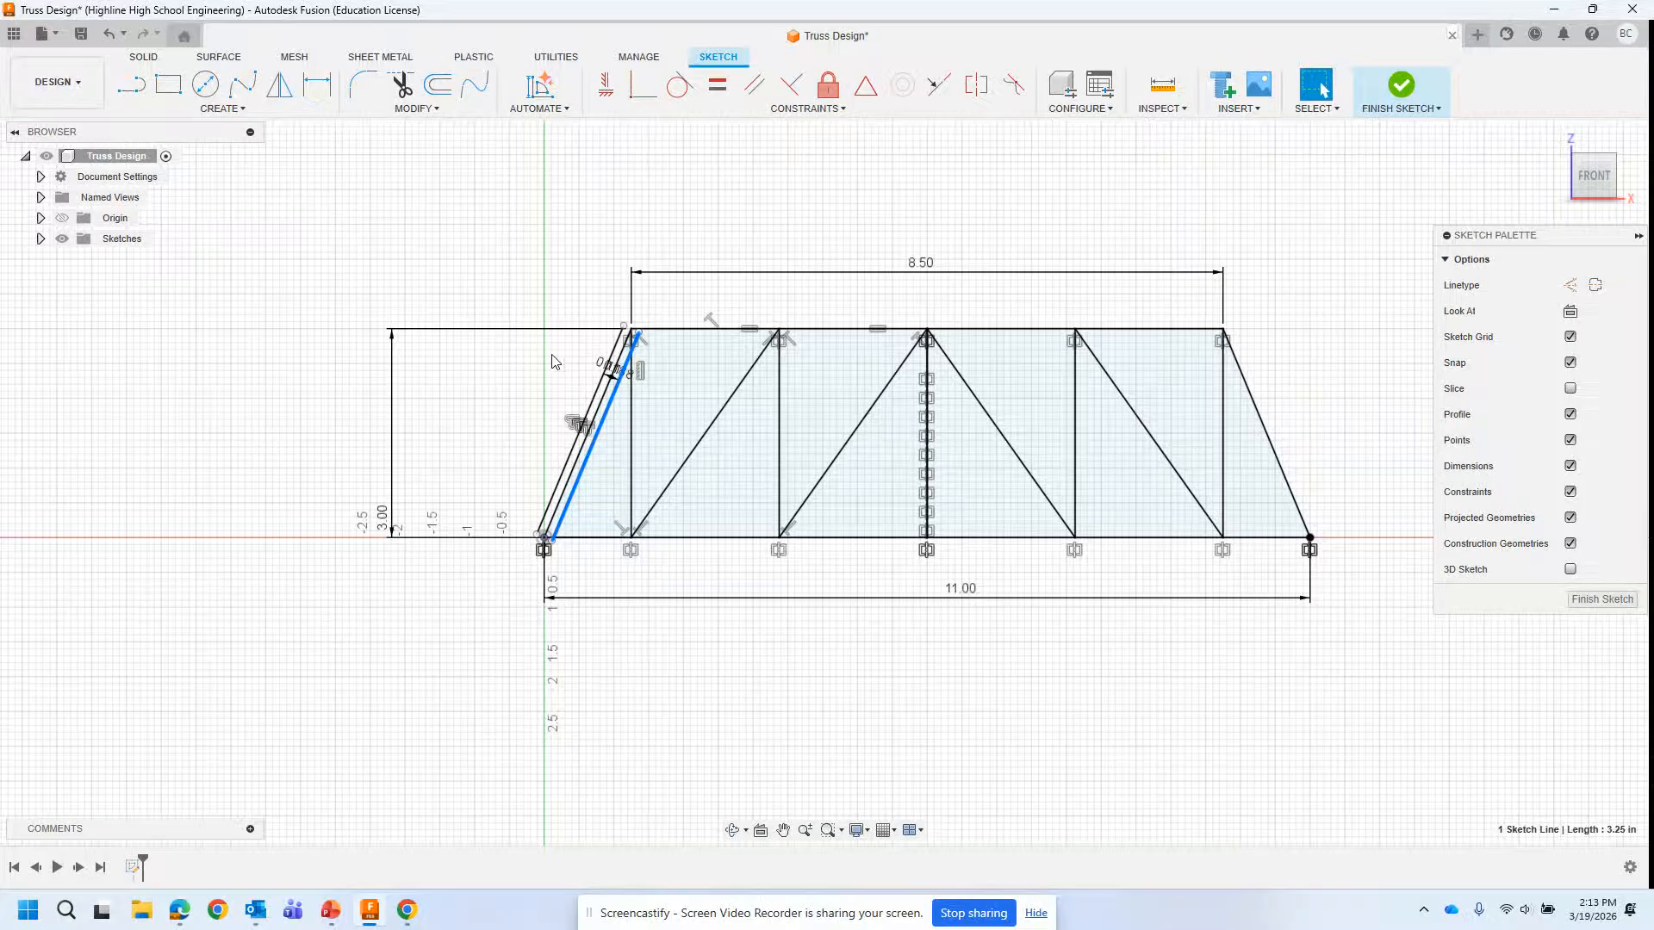
pyautogui.press('Delete')
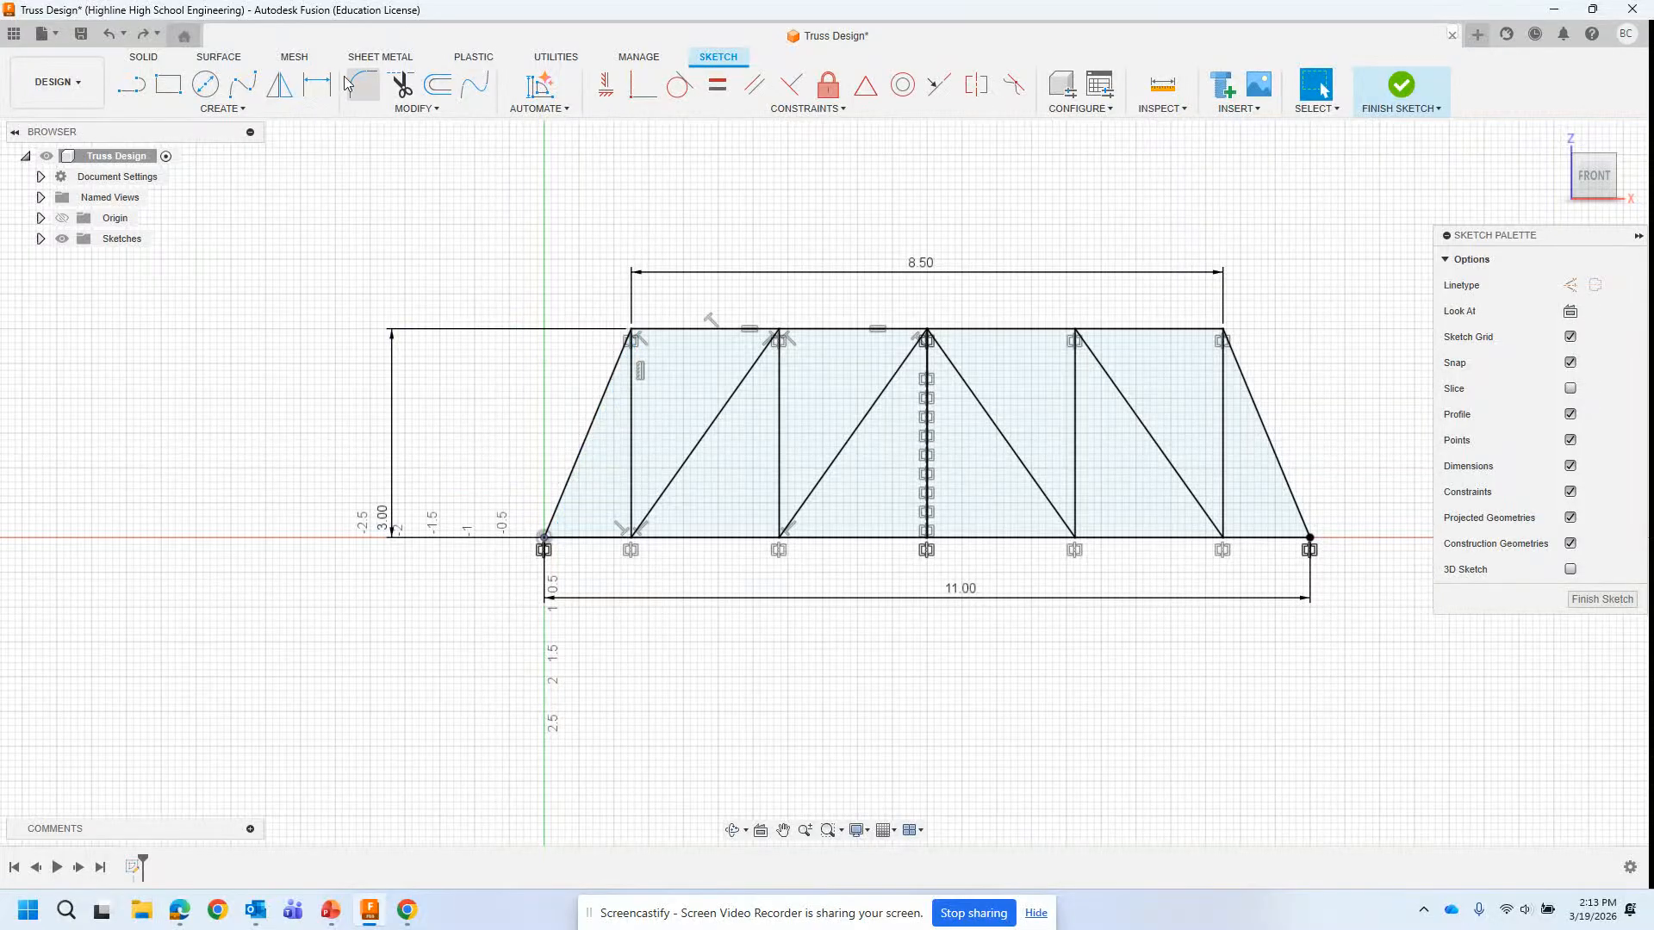
# Step: Offset the sloping end member at the origin by 1.5 mm on both sides, checking the document units
pyautogui.click(438, 83)
pyautogui.click(609, 388)
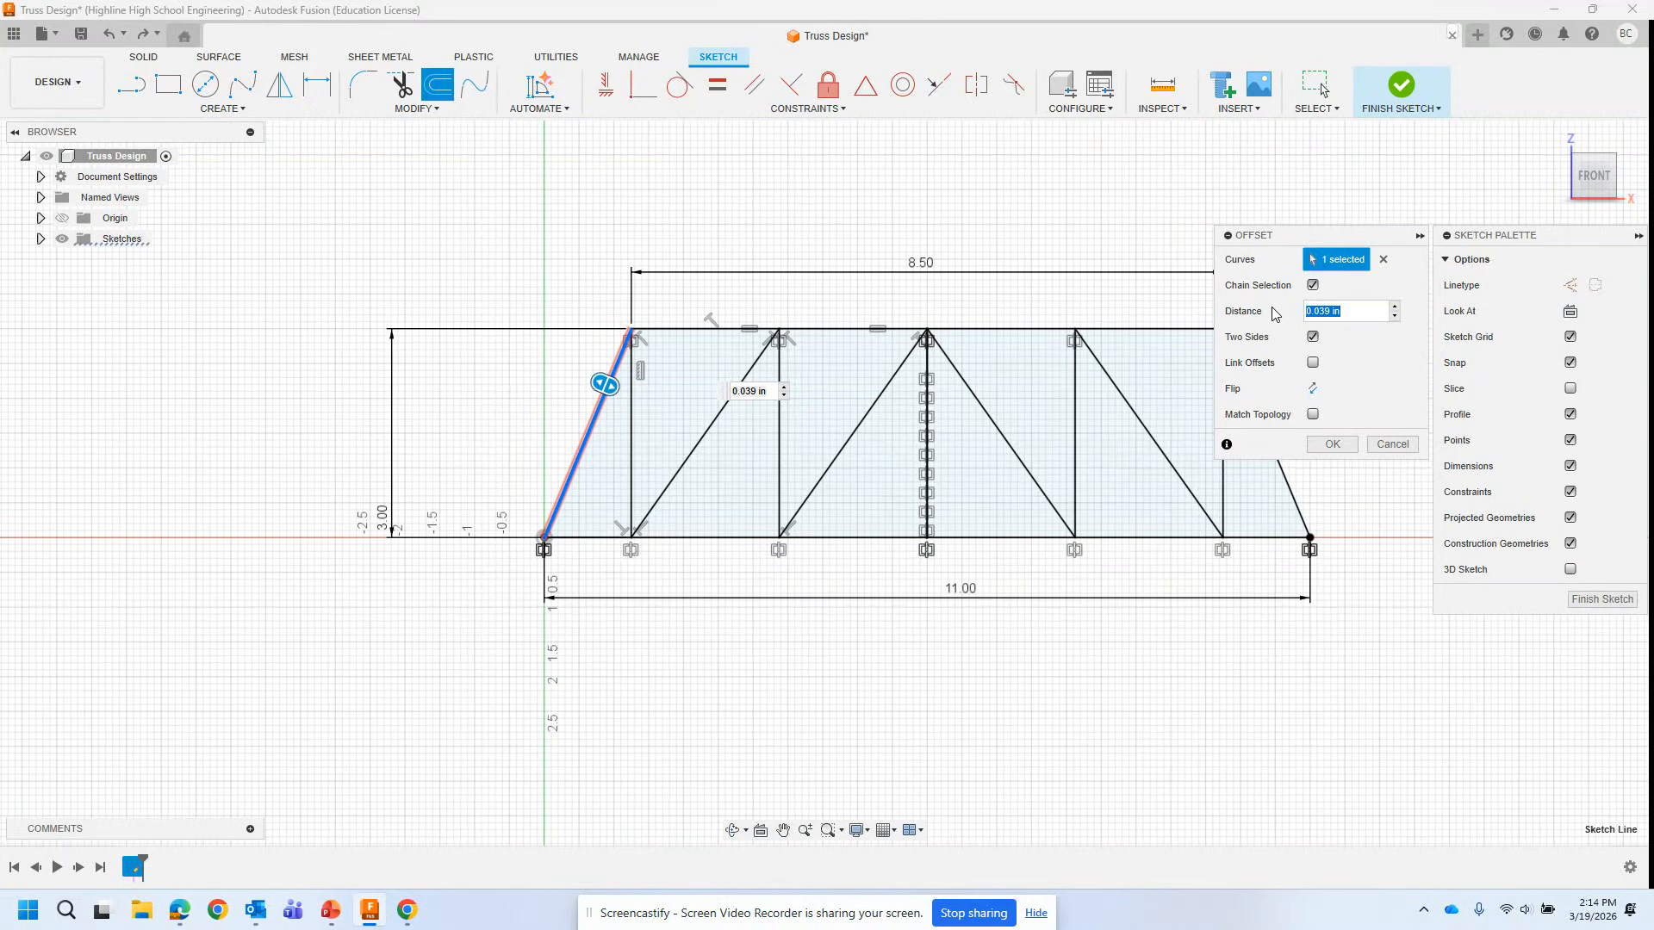
pyautogui.write('1.5mm')
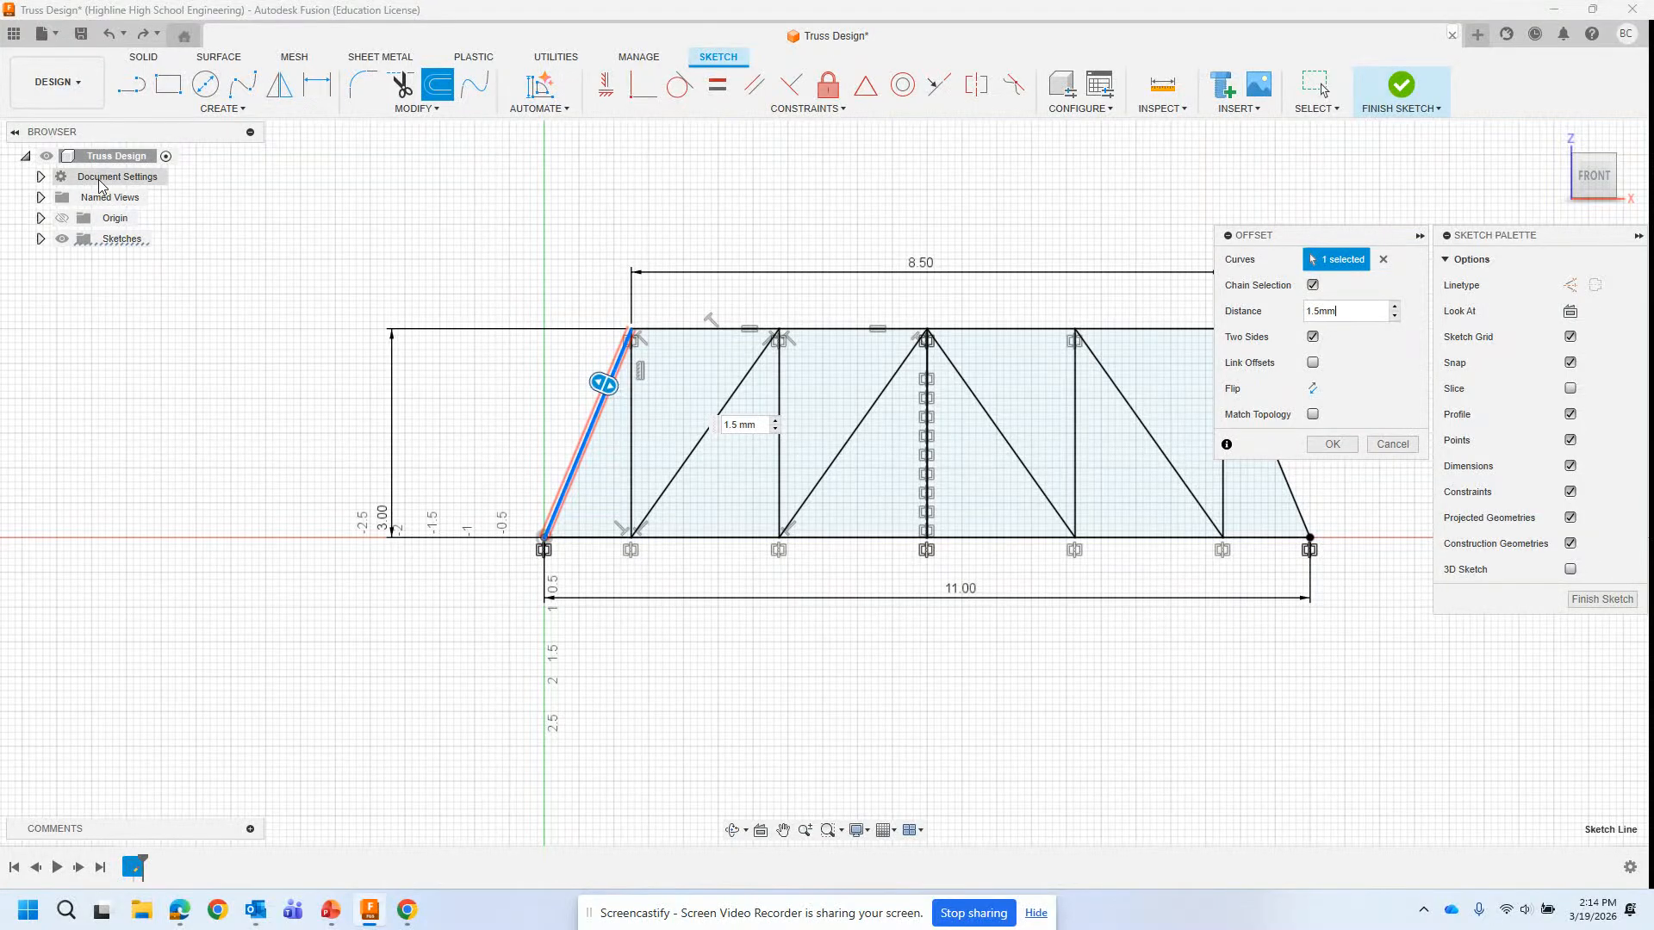
pyautogui.click(39, 176)
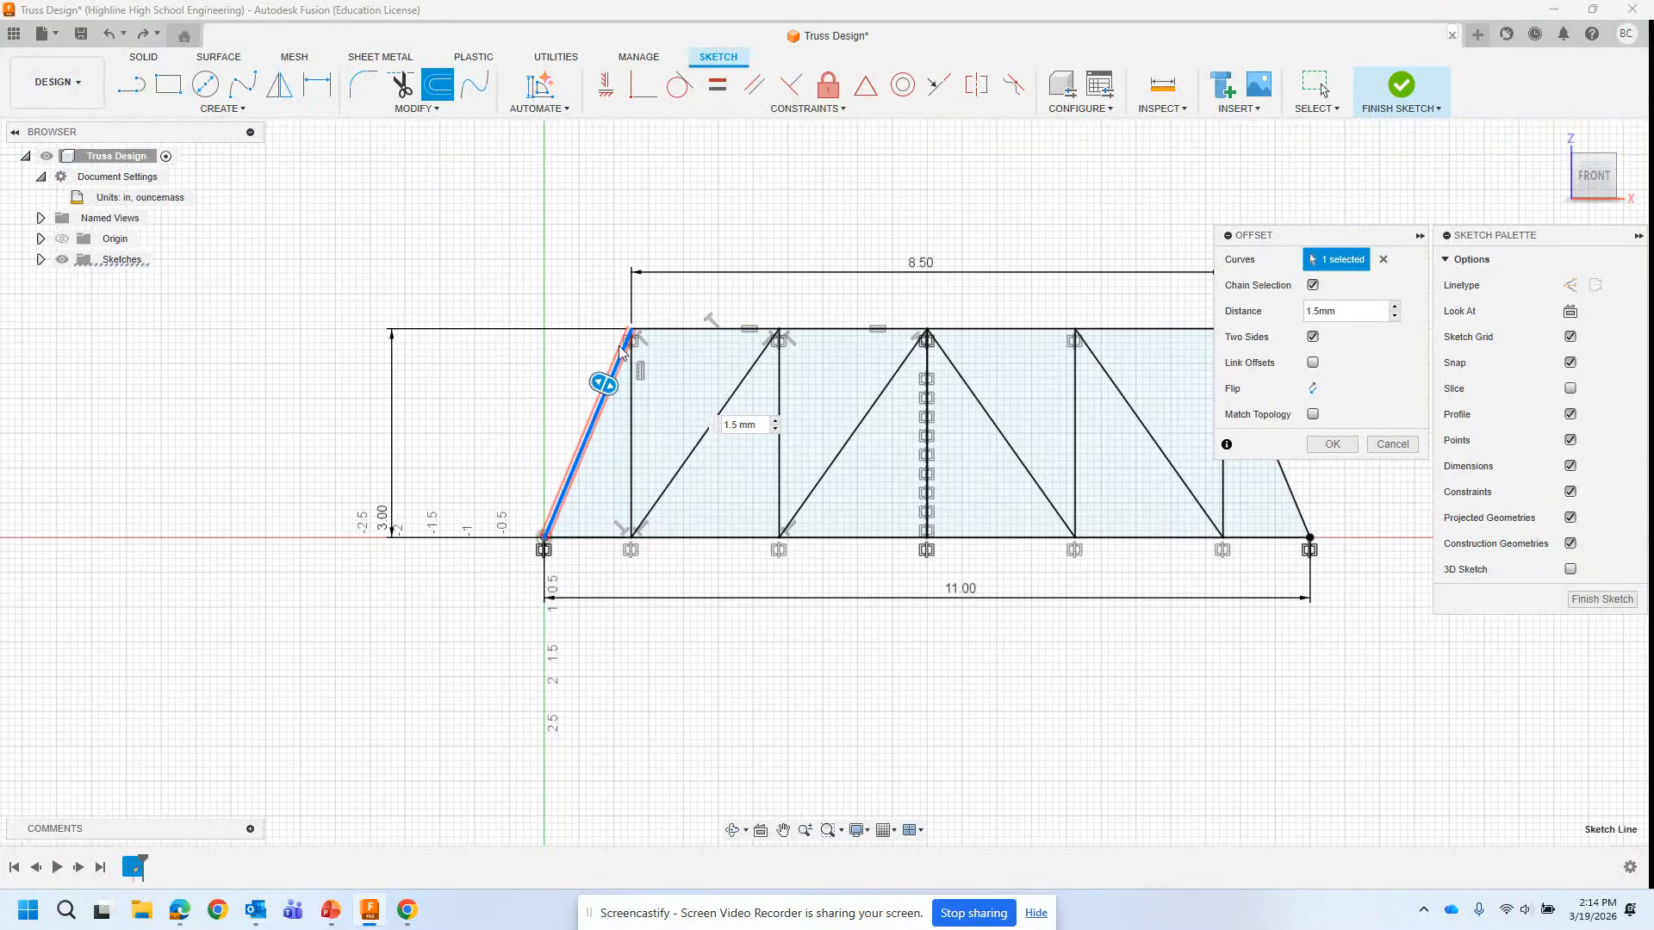
pyautogui.click(1342, 445)
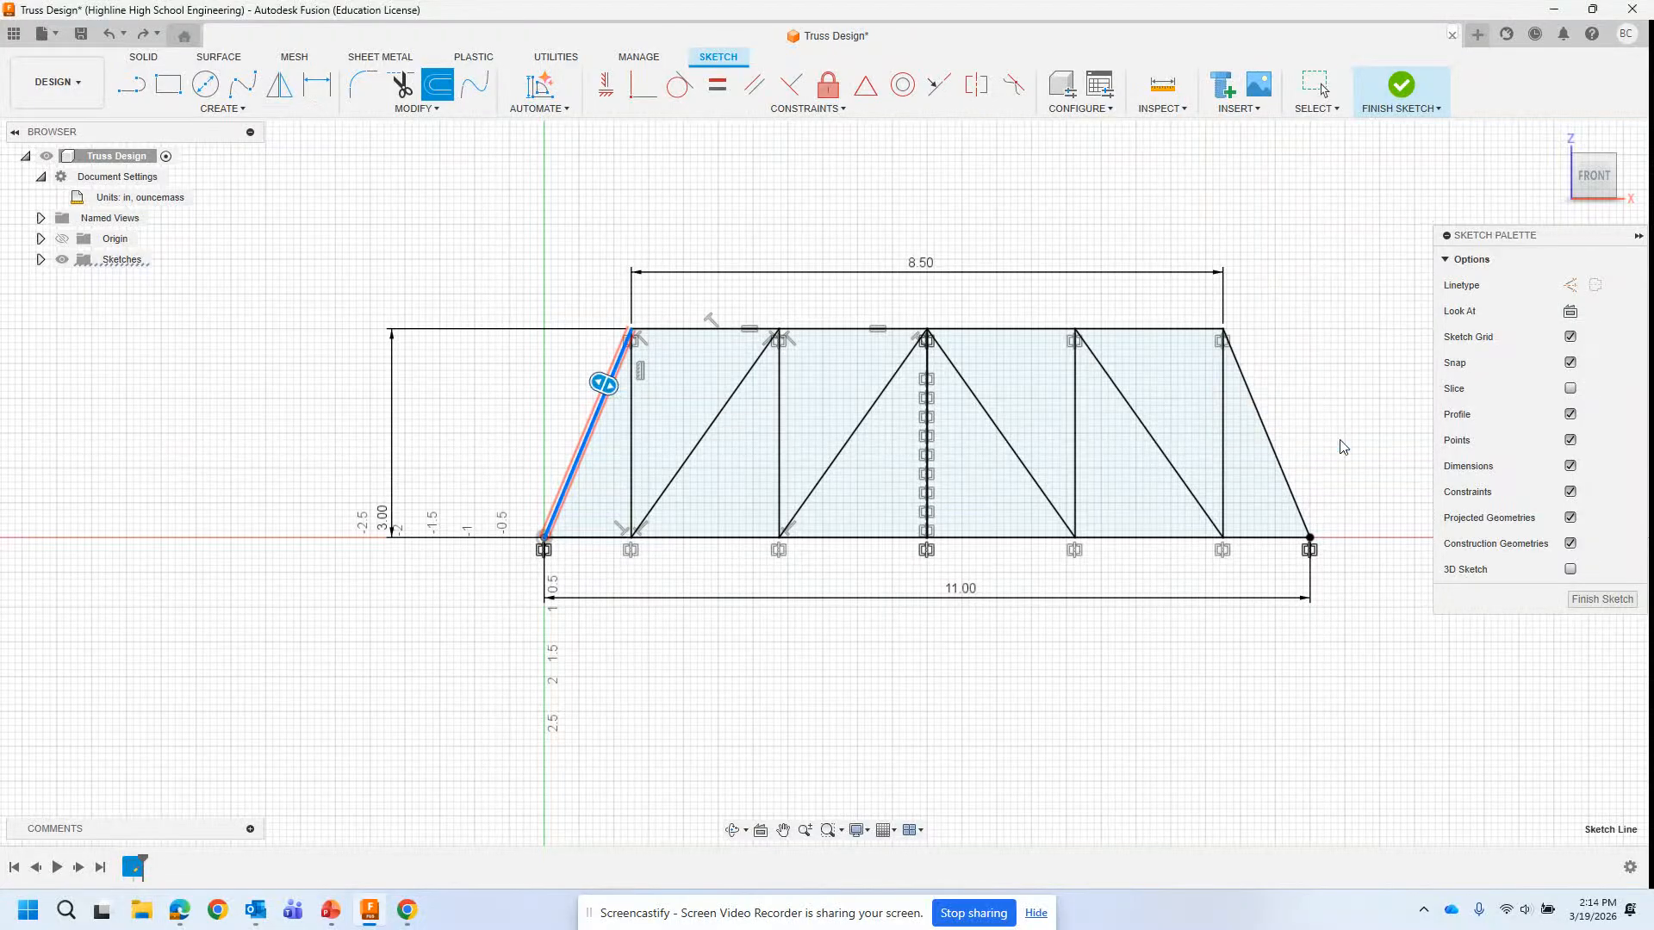
# Step: Offset the first top chord segment by 1.5 mm on both sides
pyautogui.click(438, 84)
pyautogui.click(681, 329)
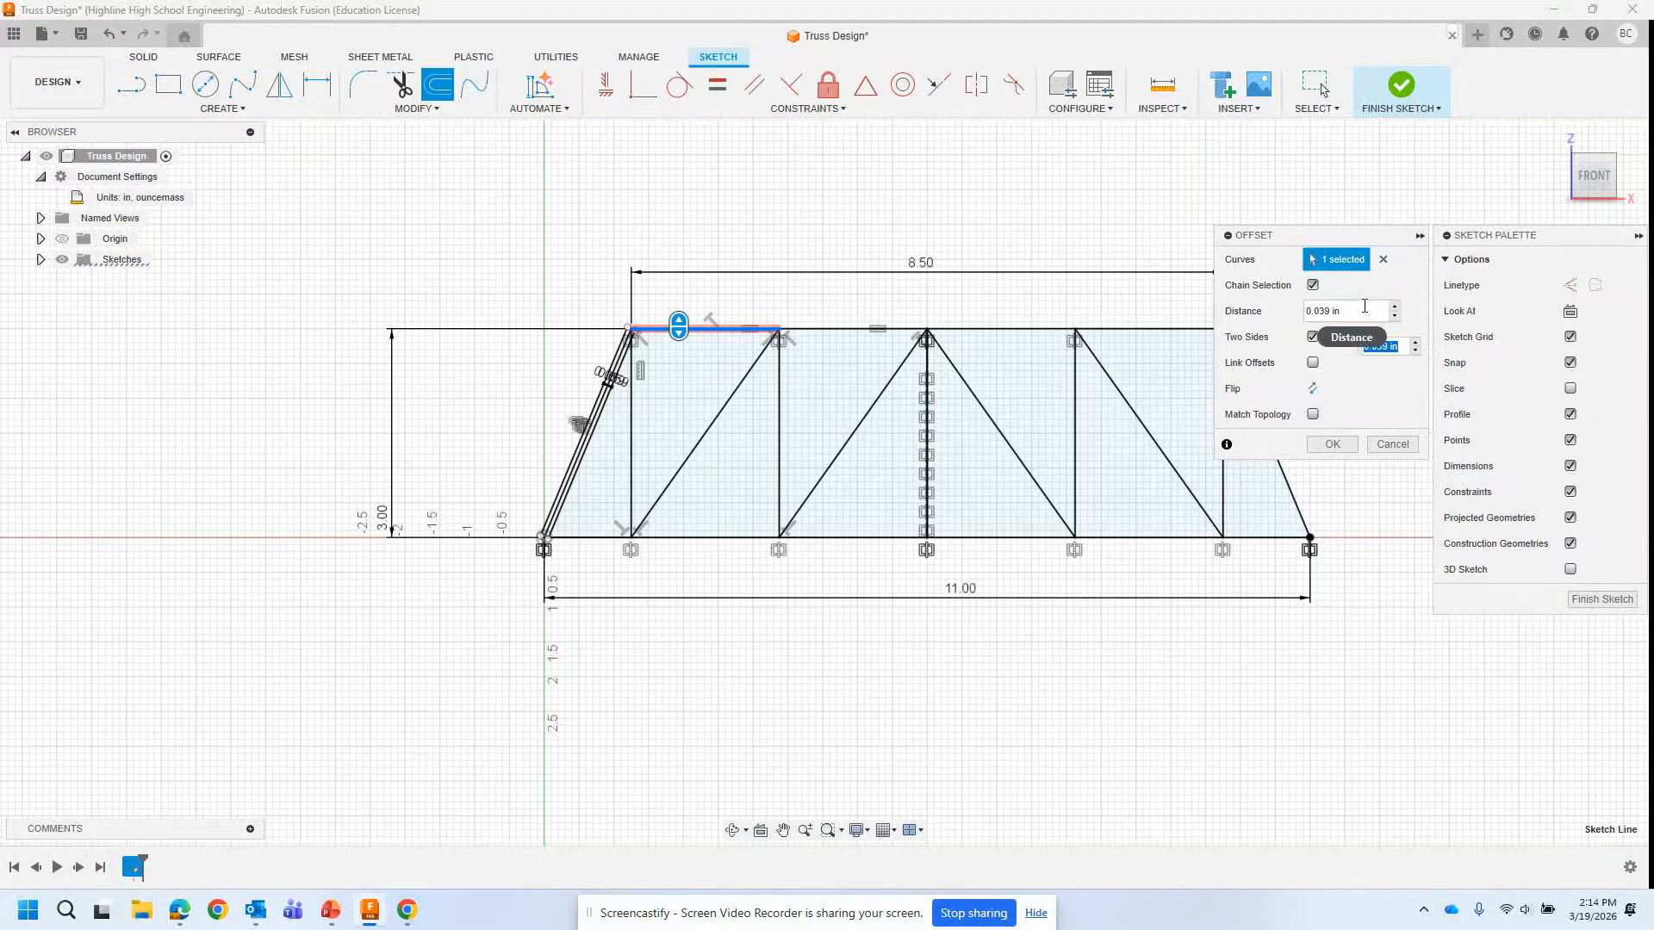
pyautogui.write('1')
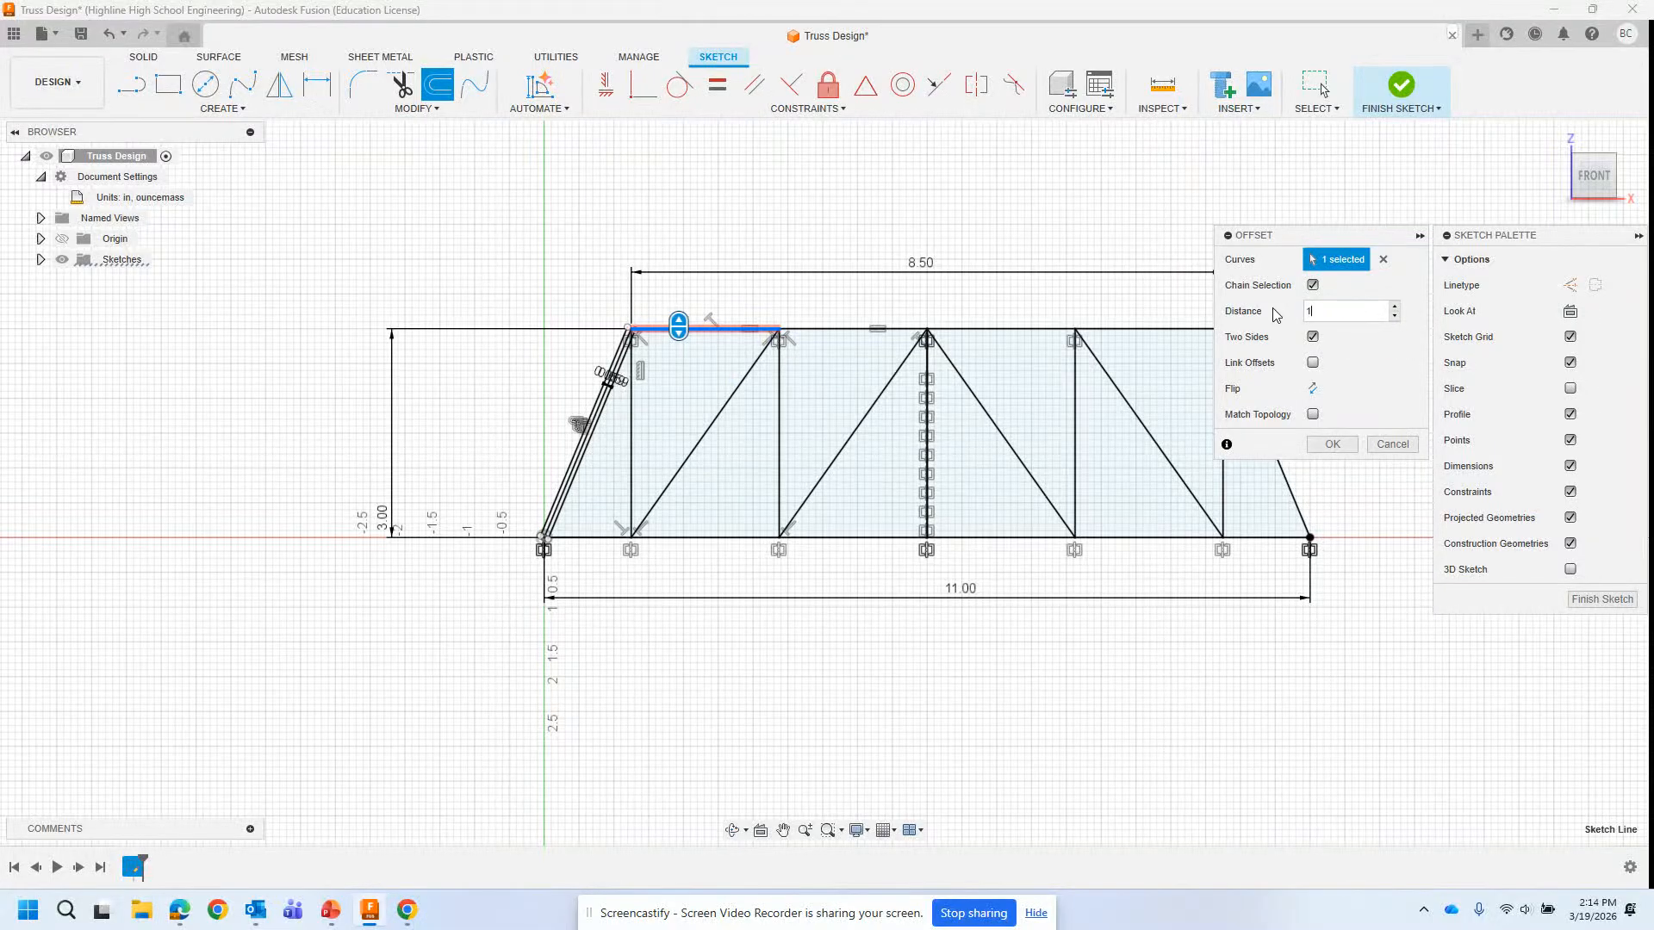
pyautogui.write('.5')
pyautogui.press('Return')
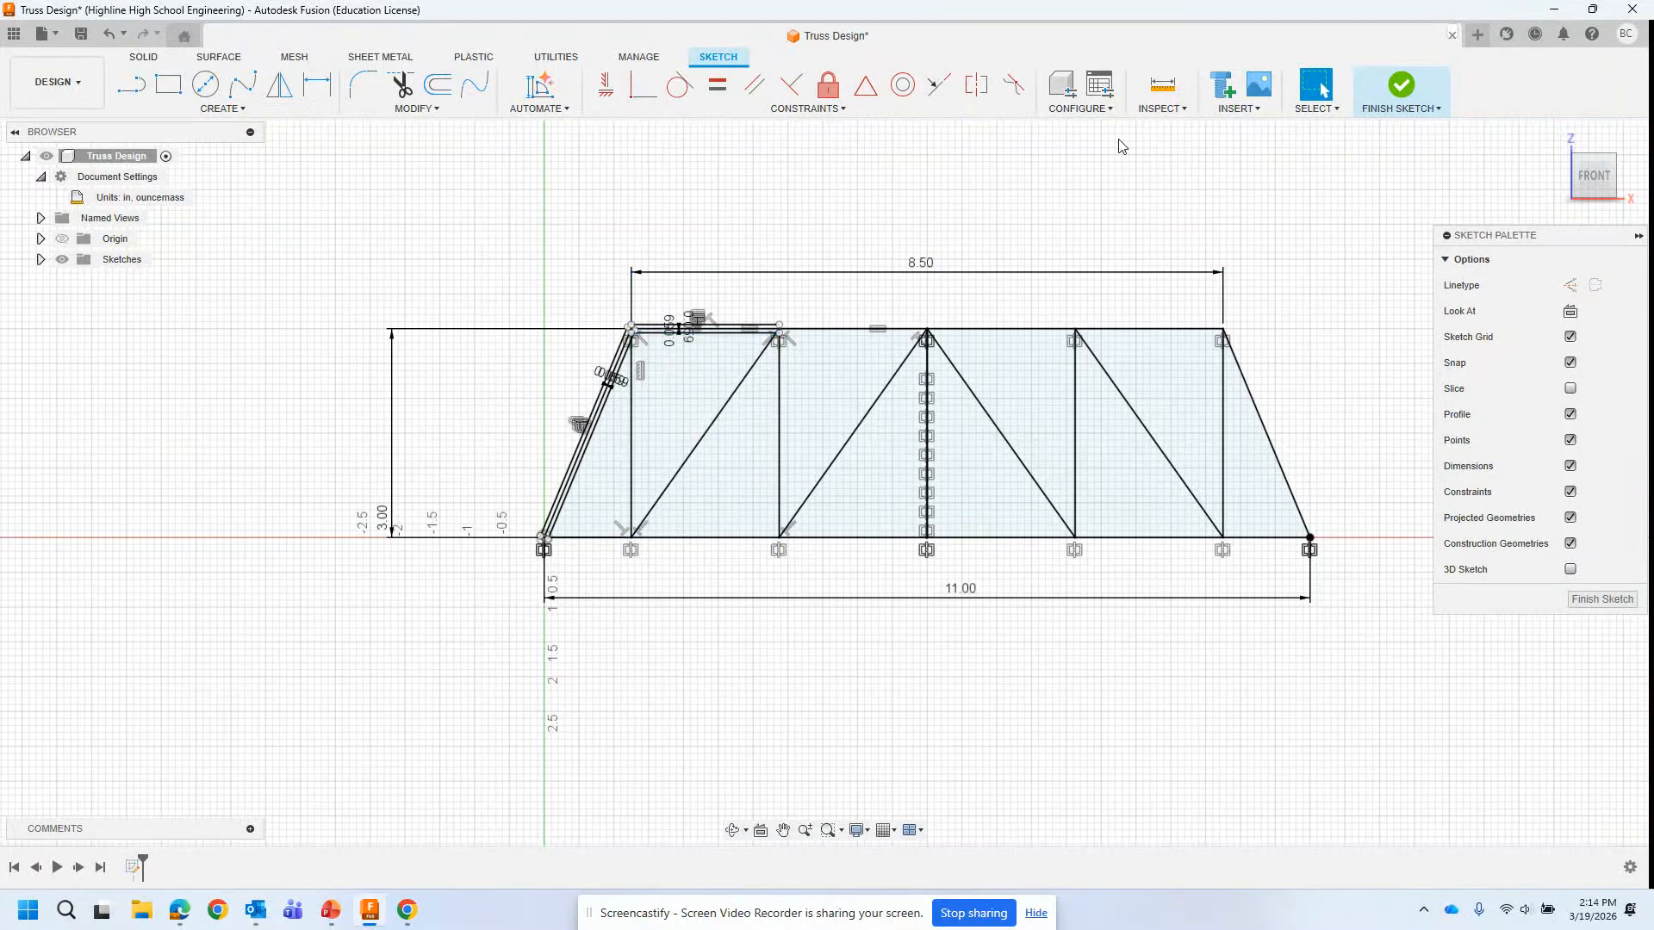
# Step: Offset the first panel's diagonal on both sides, entering the distance as the expression 6mm/2
pyautogui.click(438, 84)
pyautogui.click(731, 396)
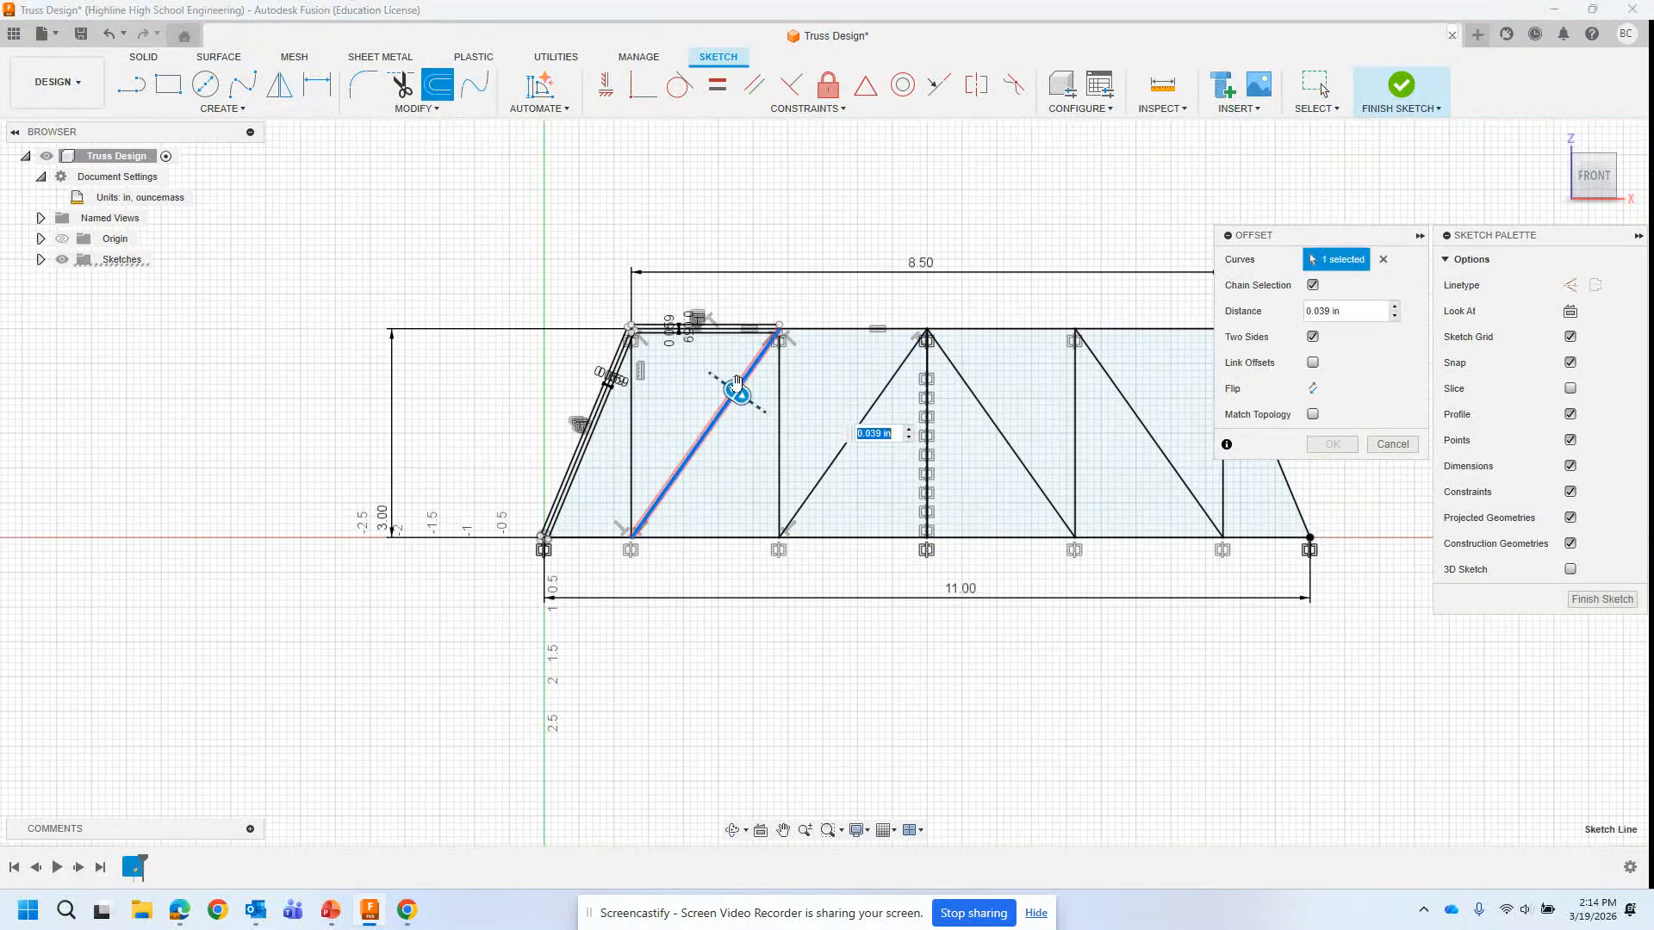
pyautogui.moveTo(1357, 312); pyautogui.dragTo(1287, 312)
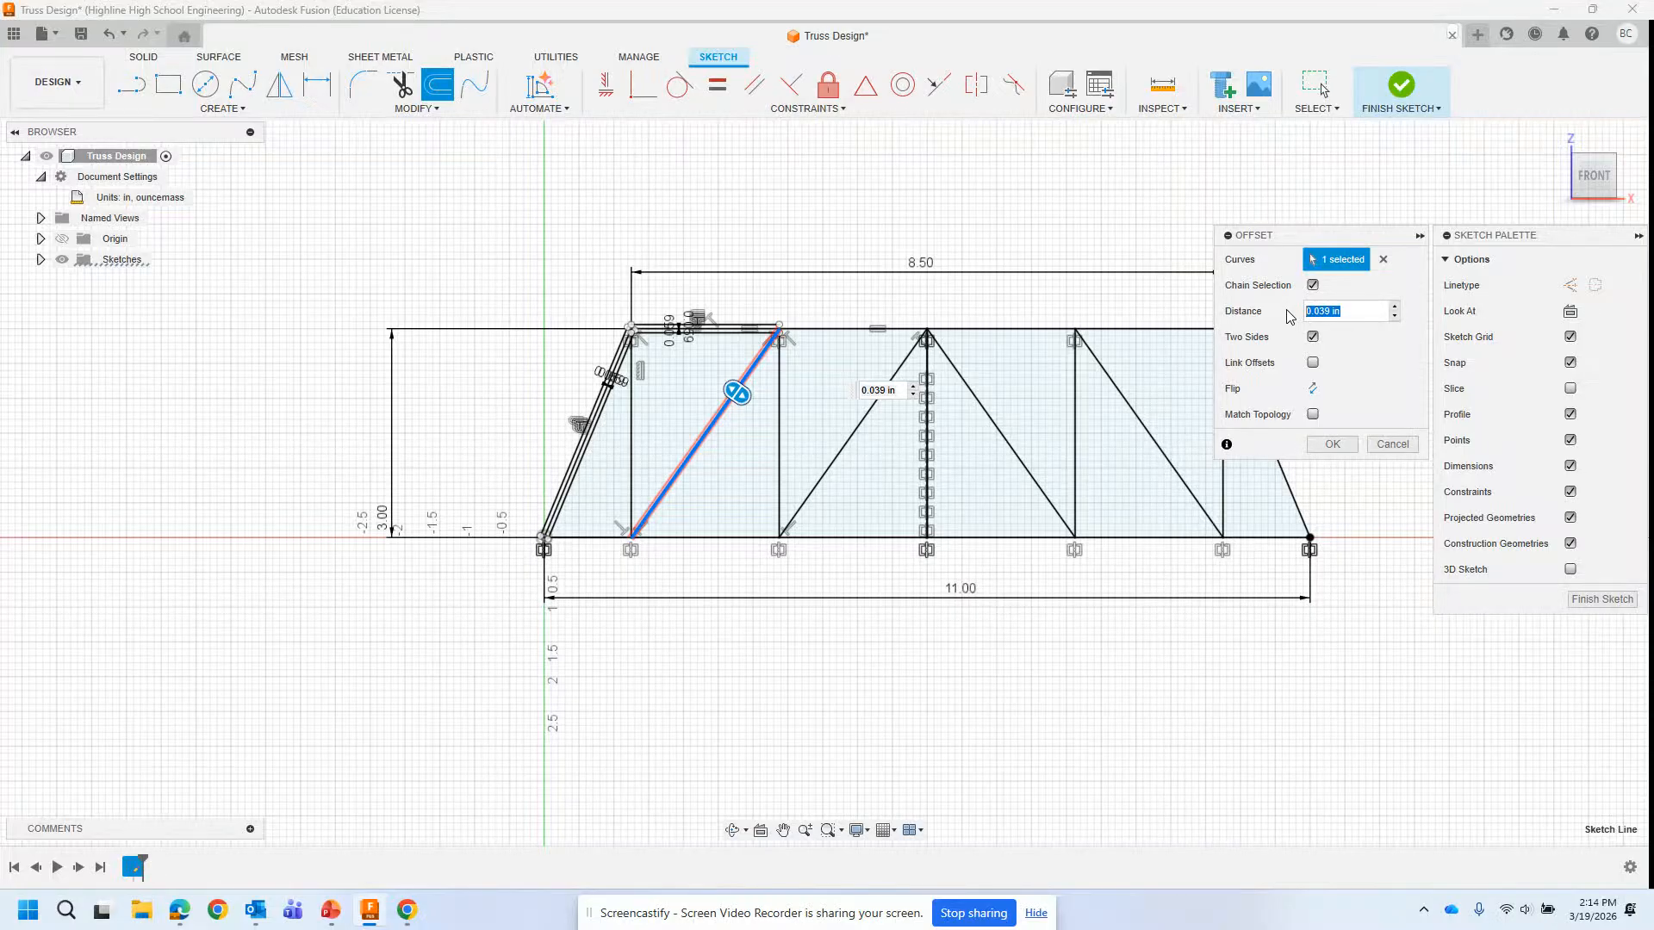
pyautogui.write('6')
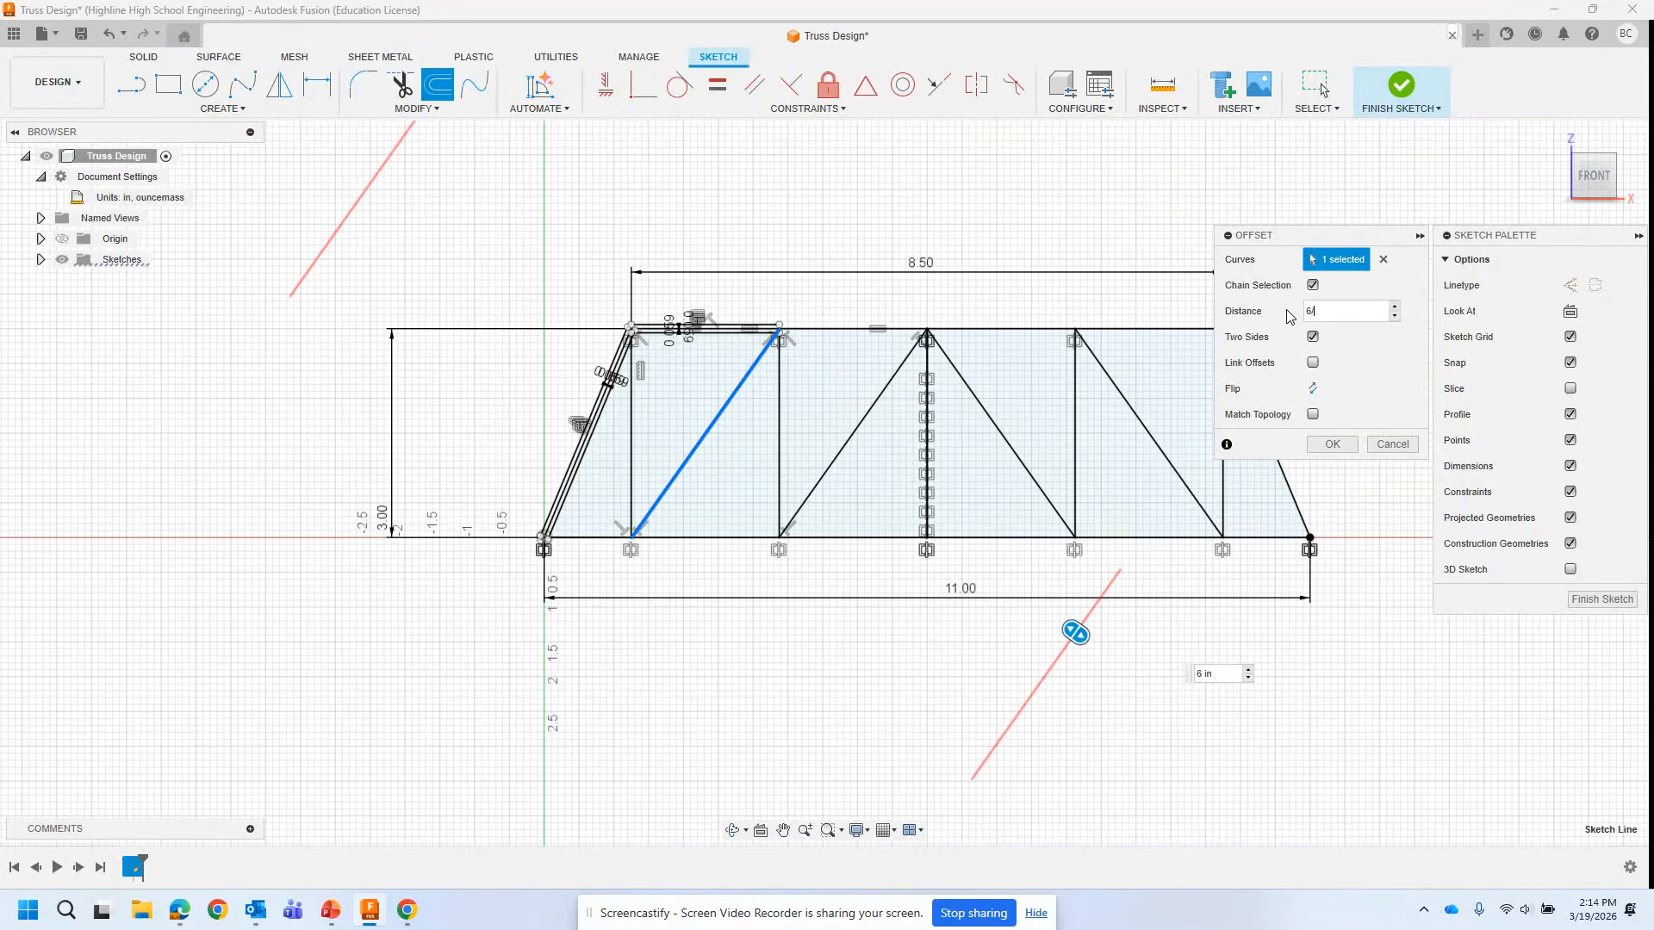
pyautogui.write('/2')
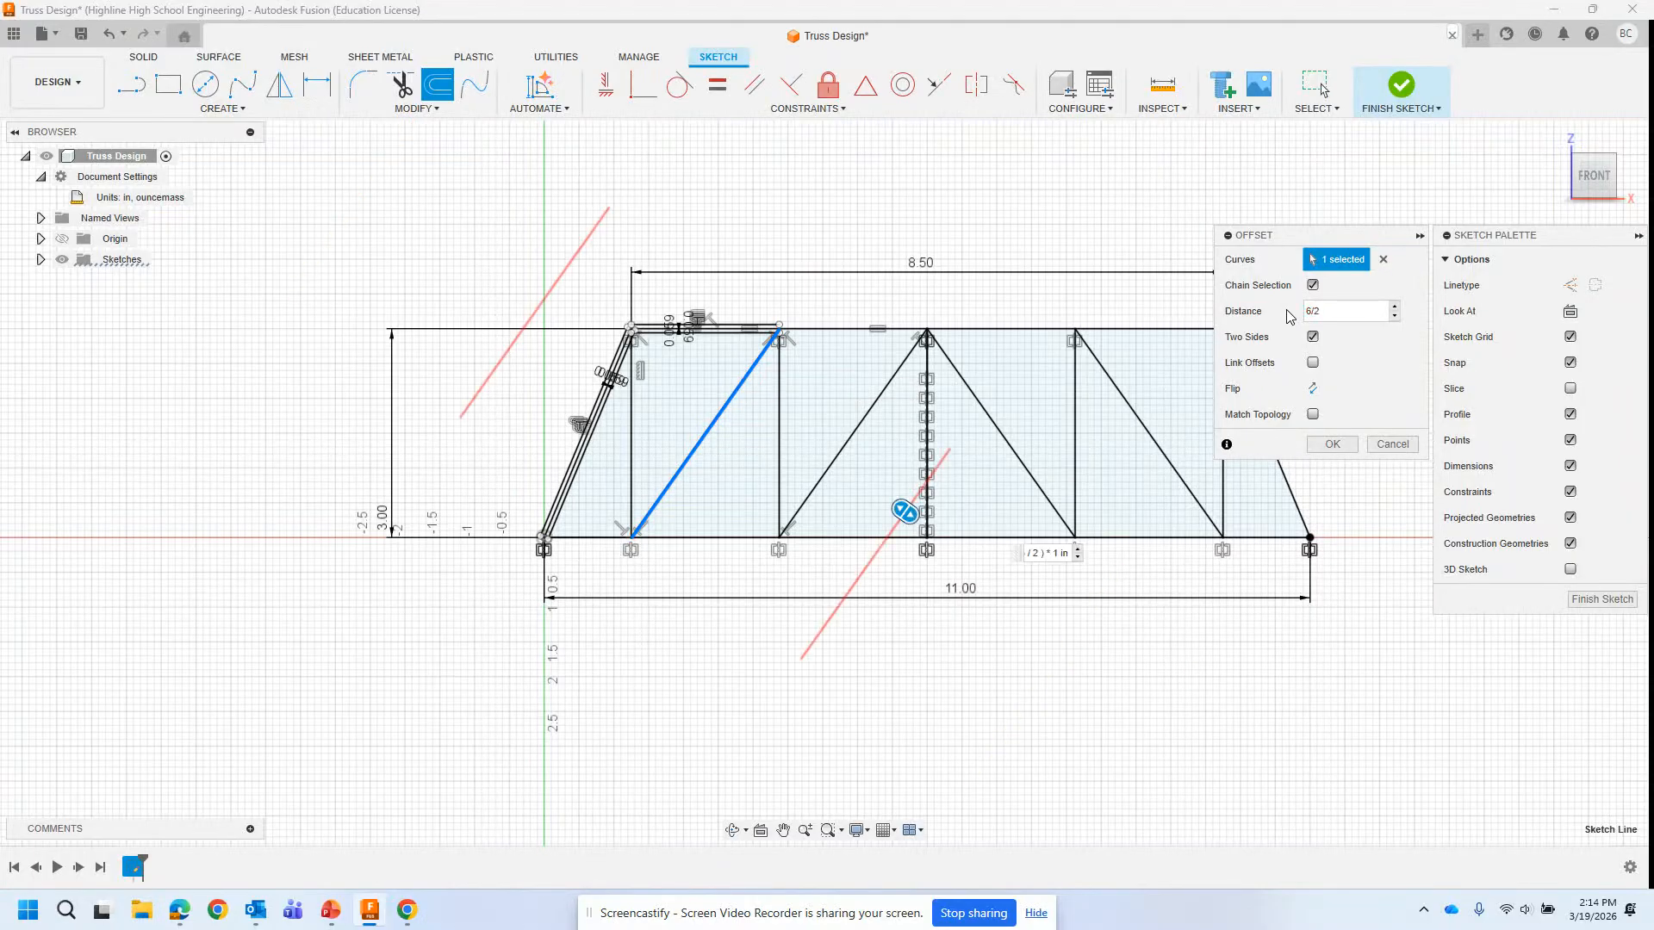
pyautogui.write(' mm')
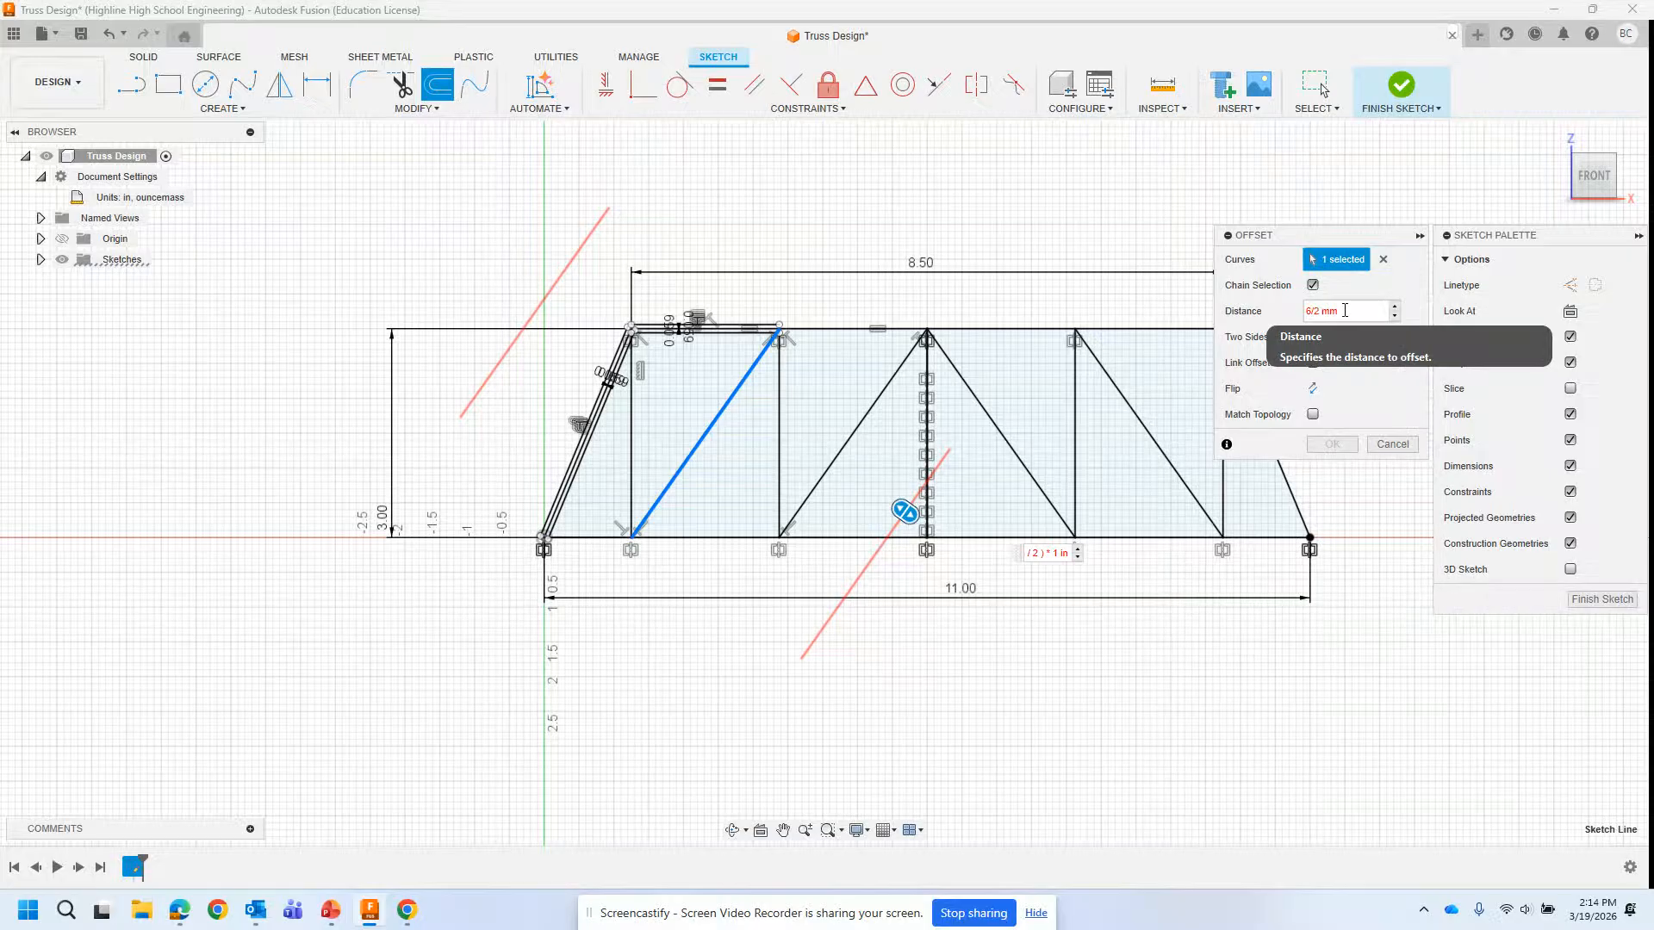
pyautogui.press('BackSpace')
pyautogui.press('BackSpace')
pyautogui.press('BackSpace')
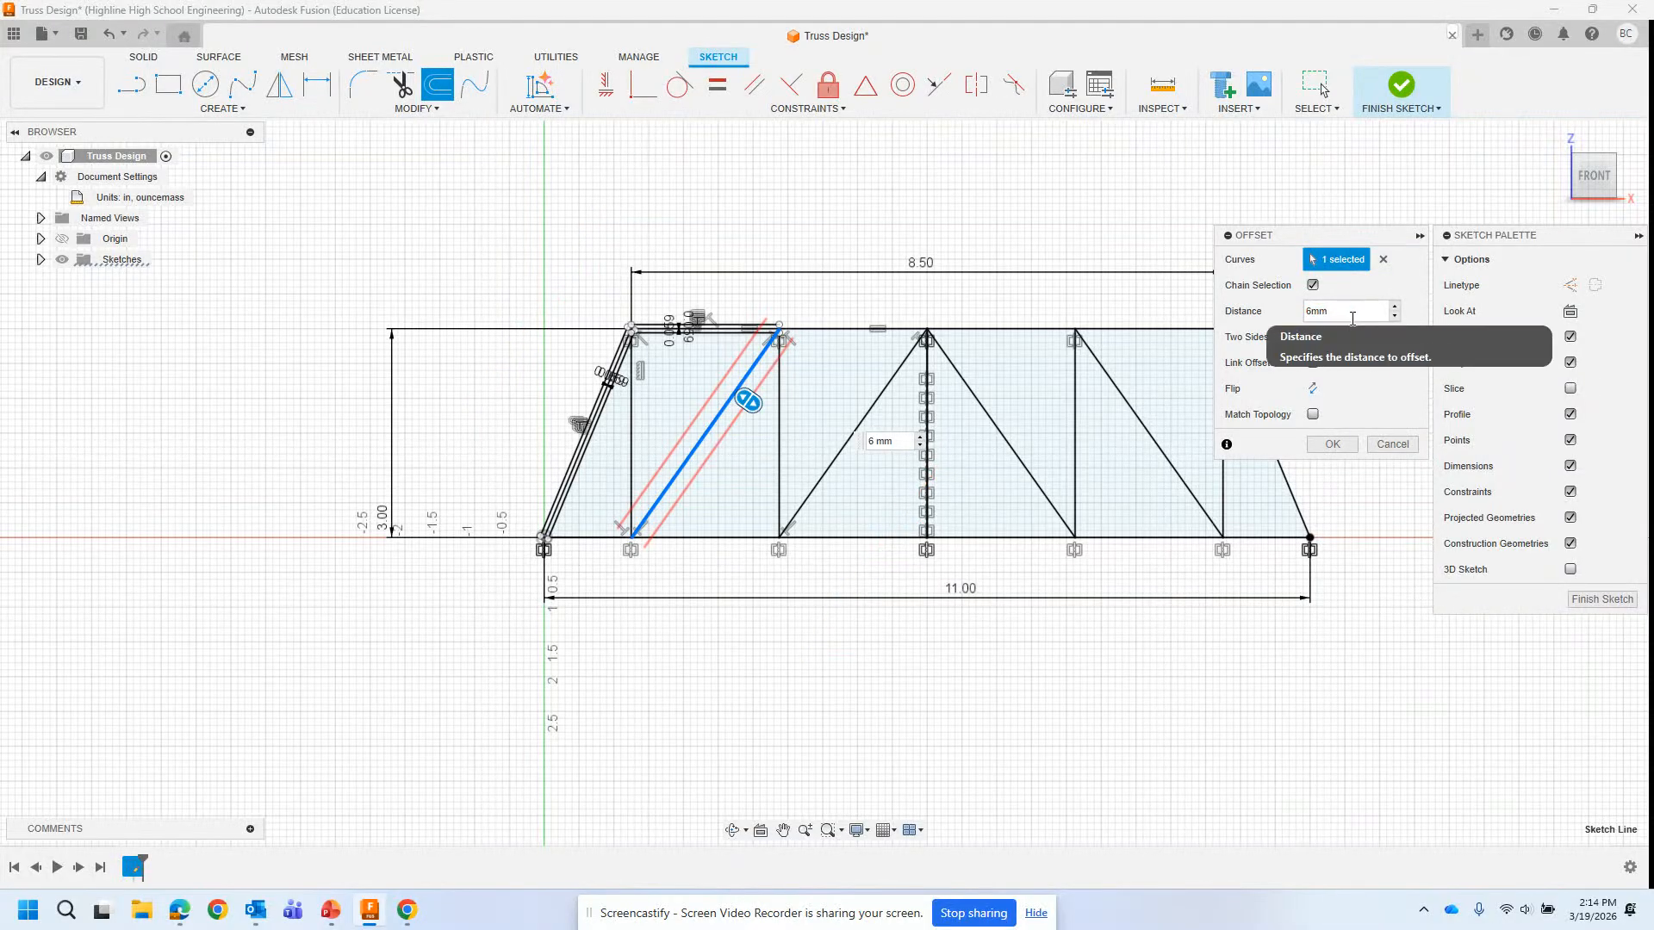
pyautogui.write('/2')
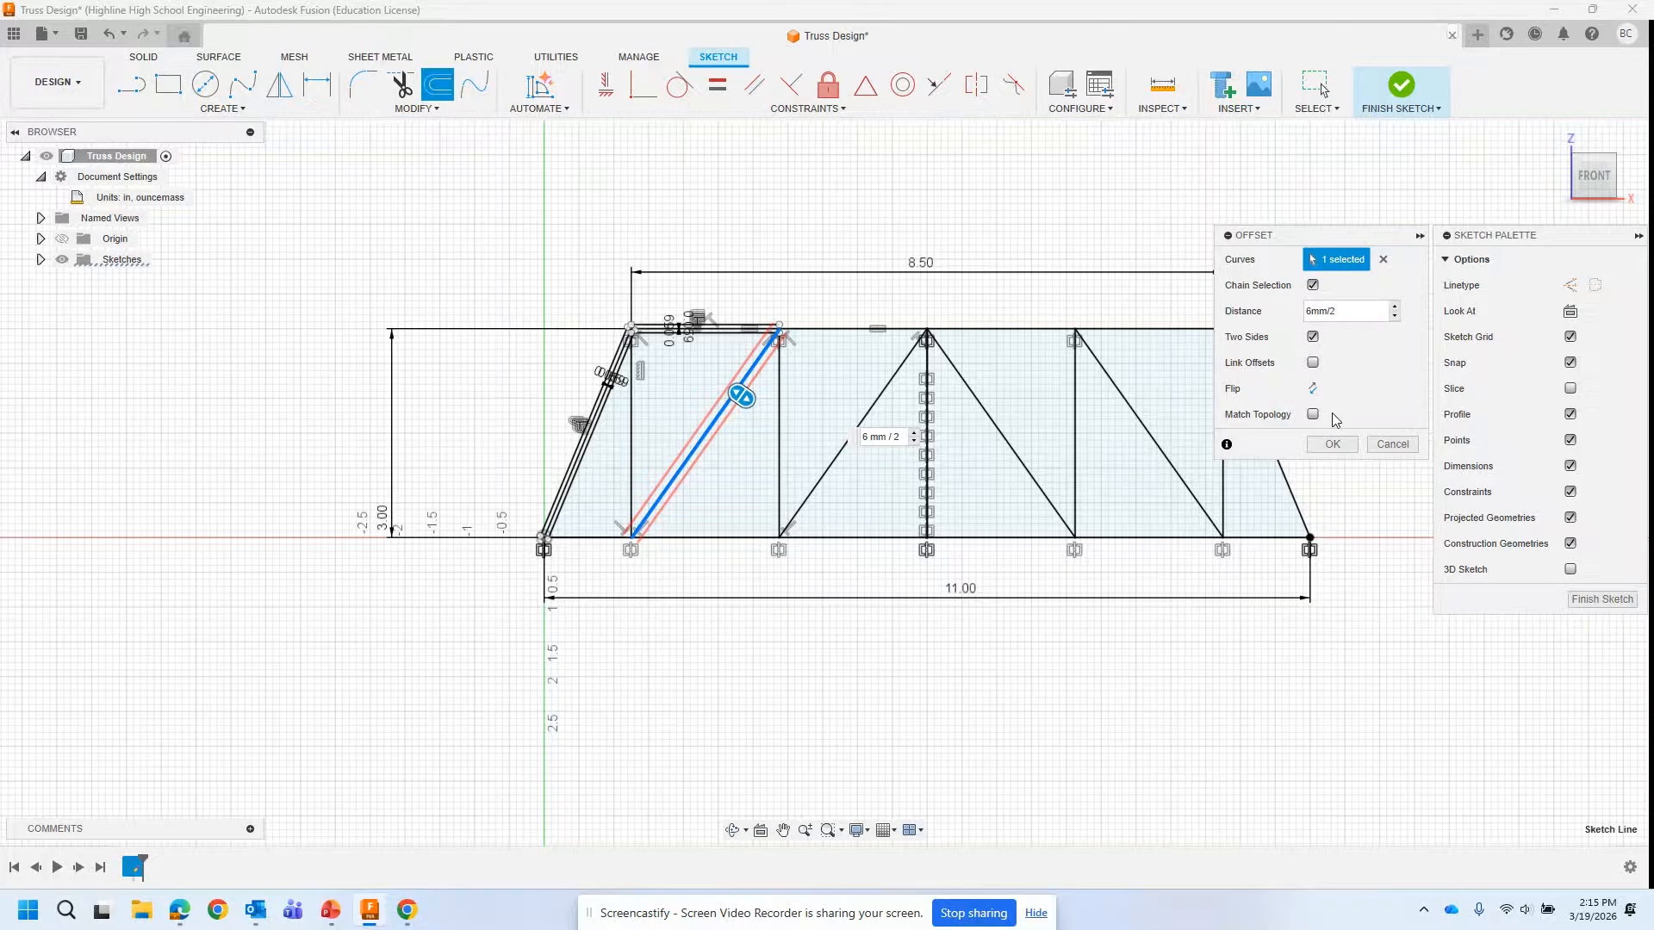
pyautogui.click(1331, 447)
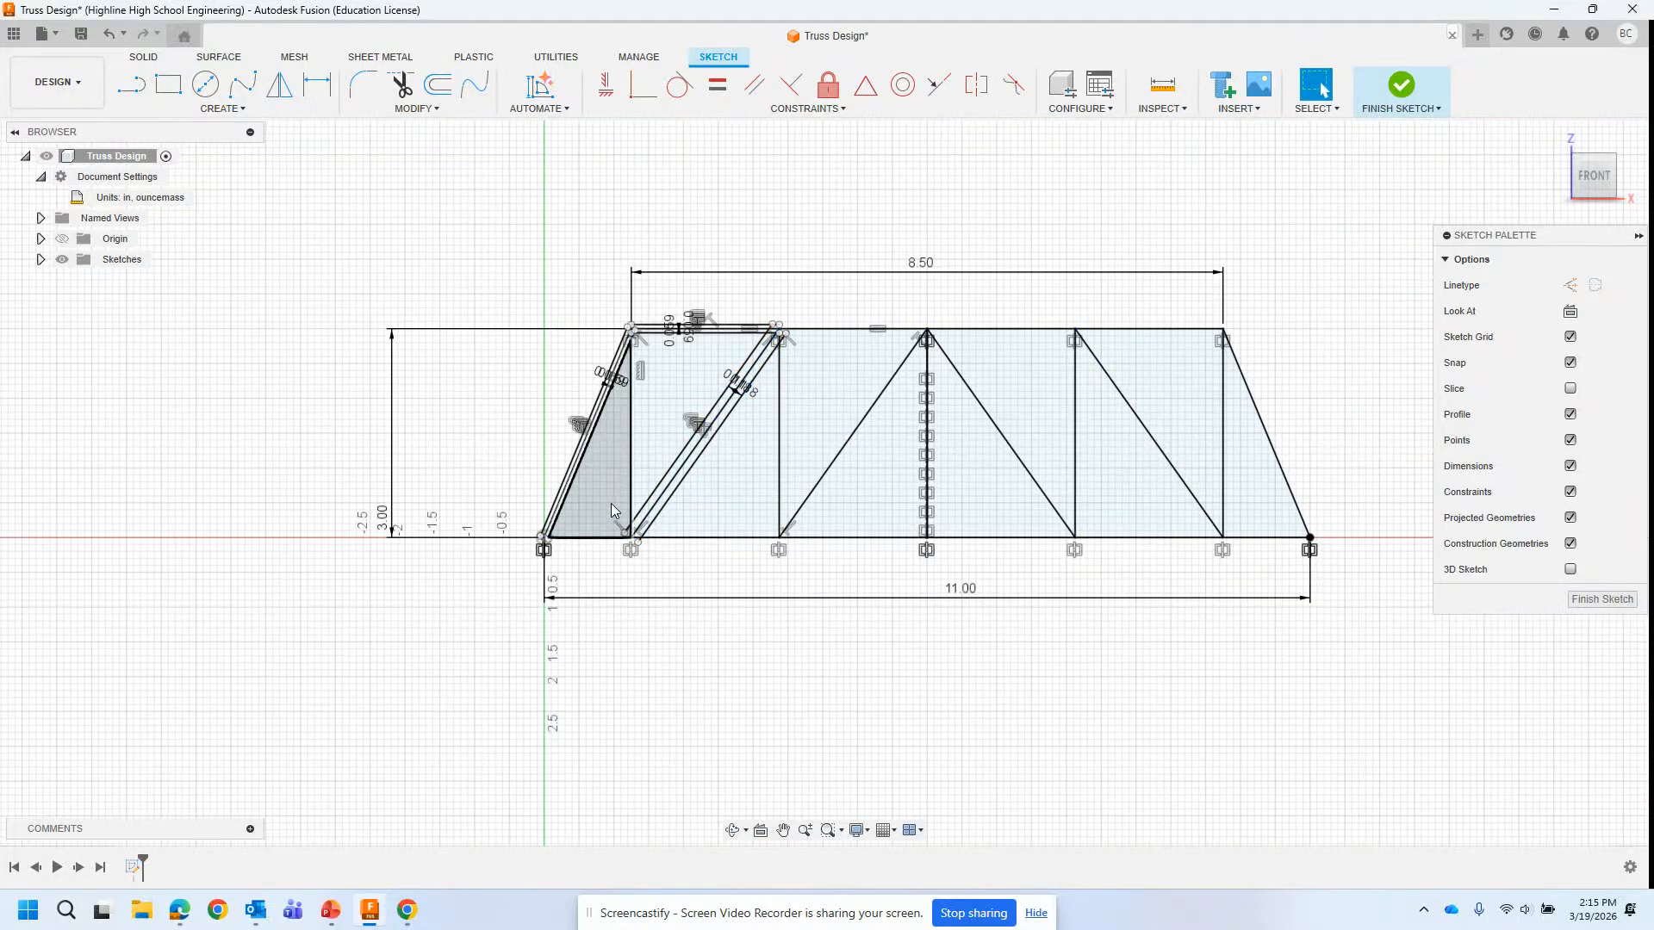
# Step: Offset the two diagonals that meet at the top chord's midpoint by 3 mm on both sides
pyautogui.click(437, 84)
pyautogui.click(864, 428)
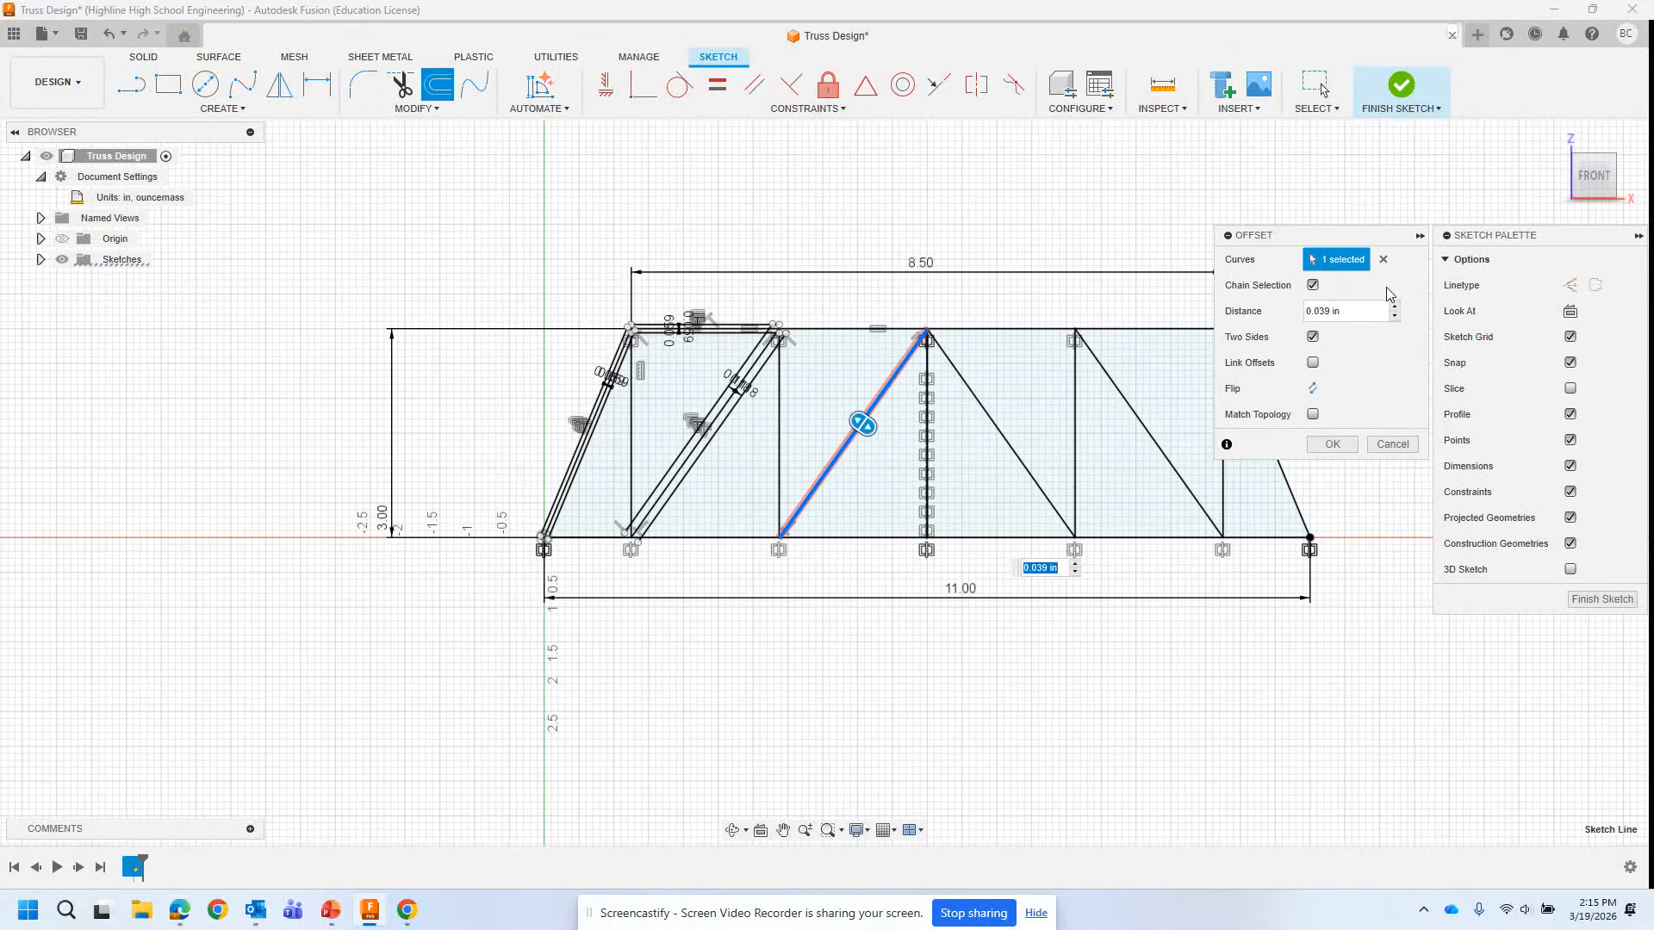
pyautogui.write('3')
pyautogui.press('Return')
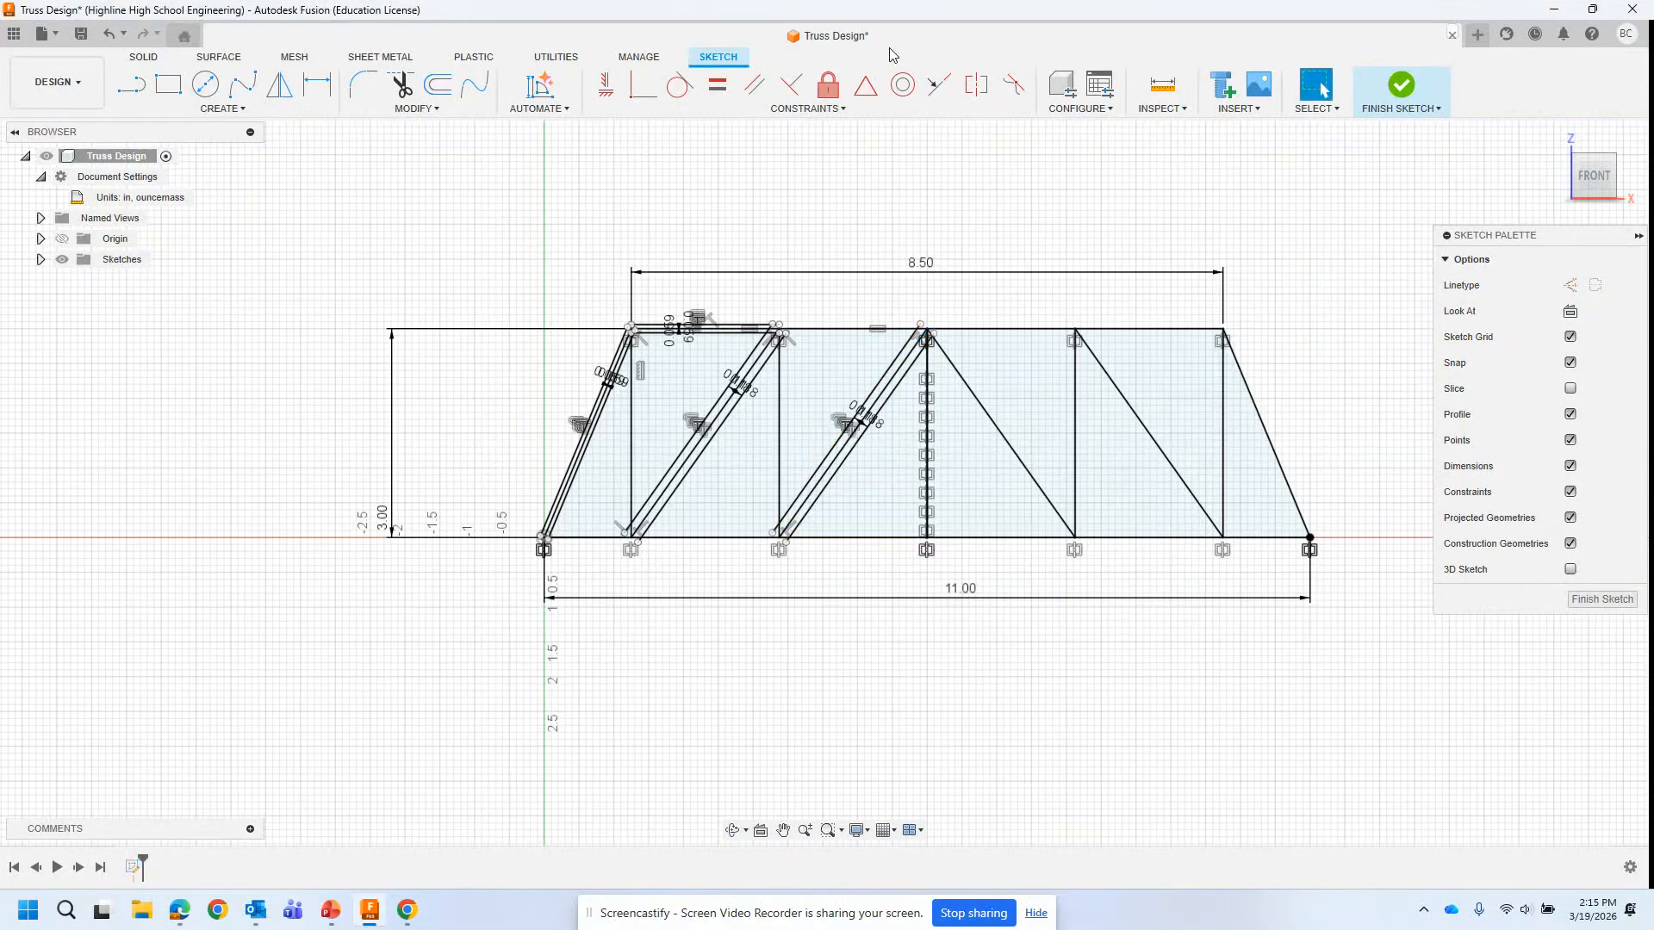
pyautogui.click(437, 83)
pyautogui.click(956, 378)
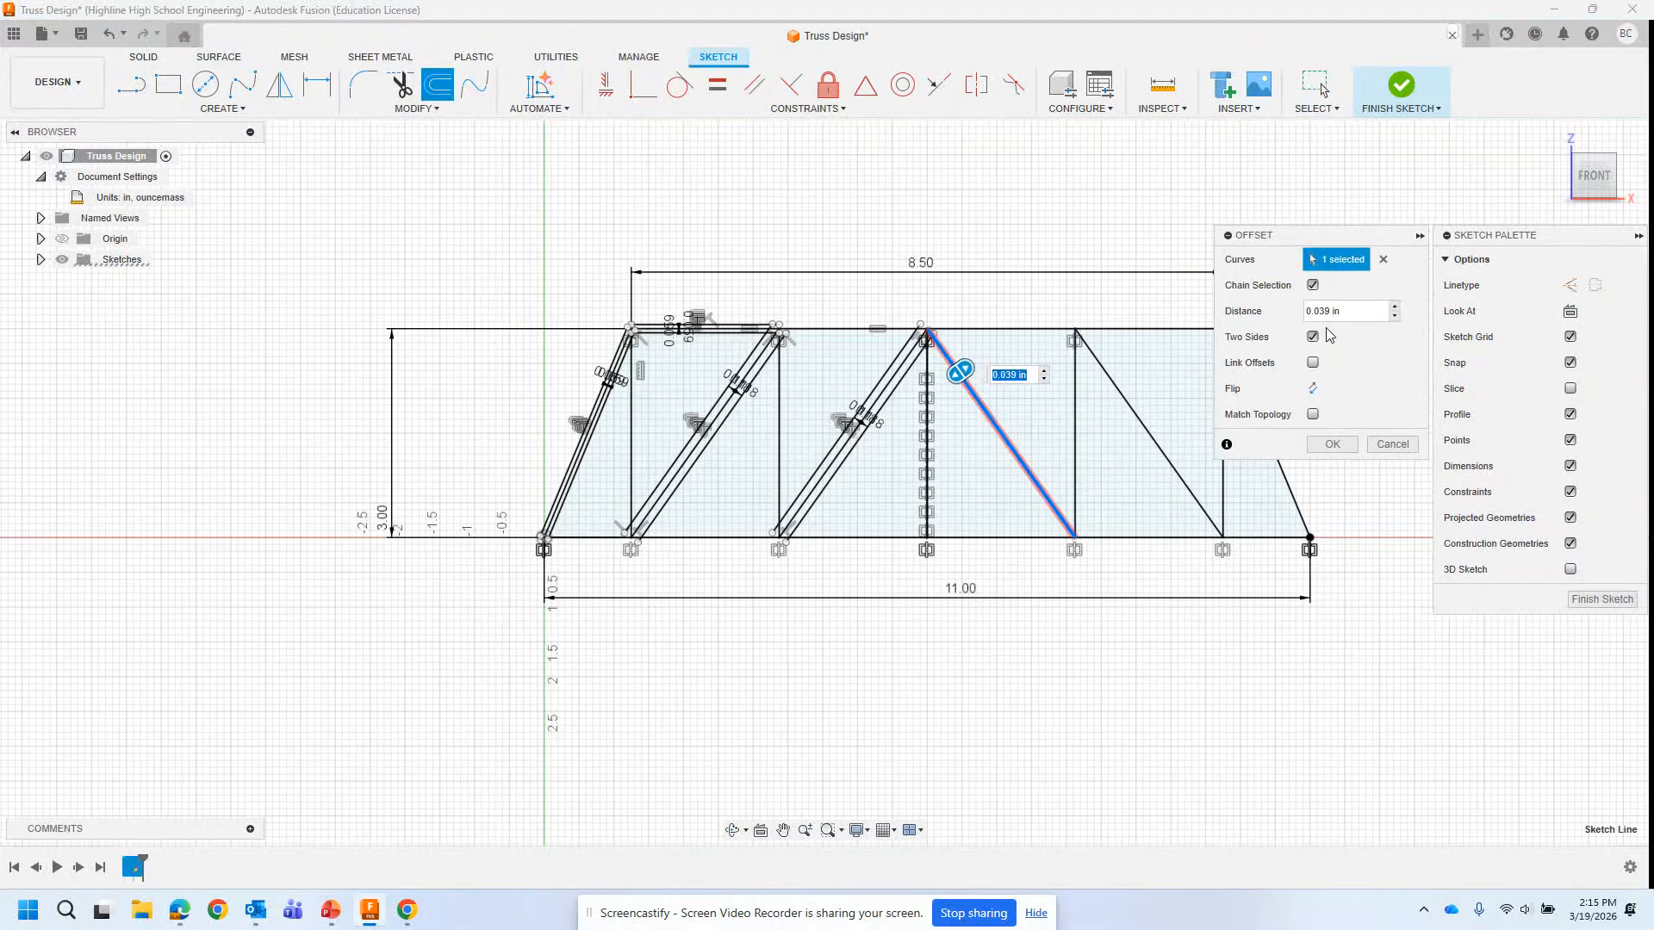
pyautogui.write('3mm')
pyautogui.press('Return')
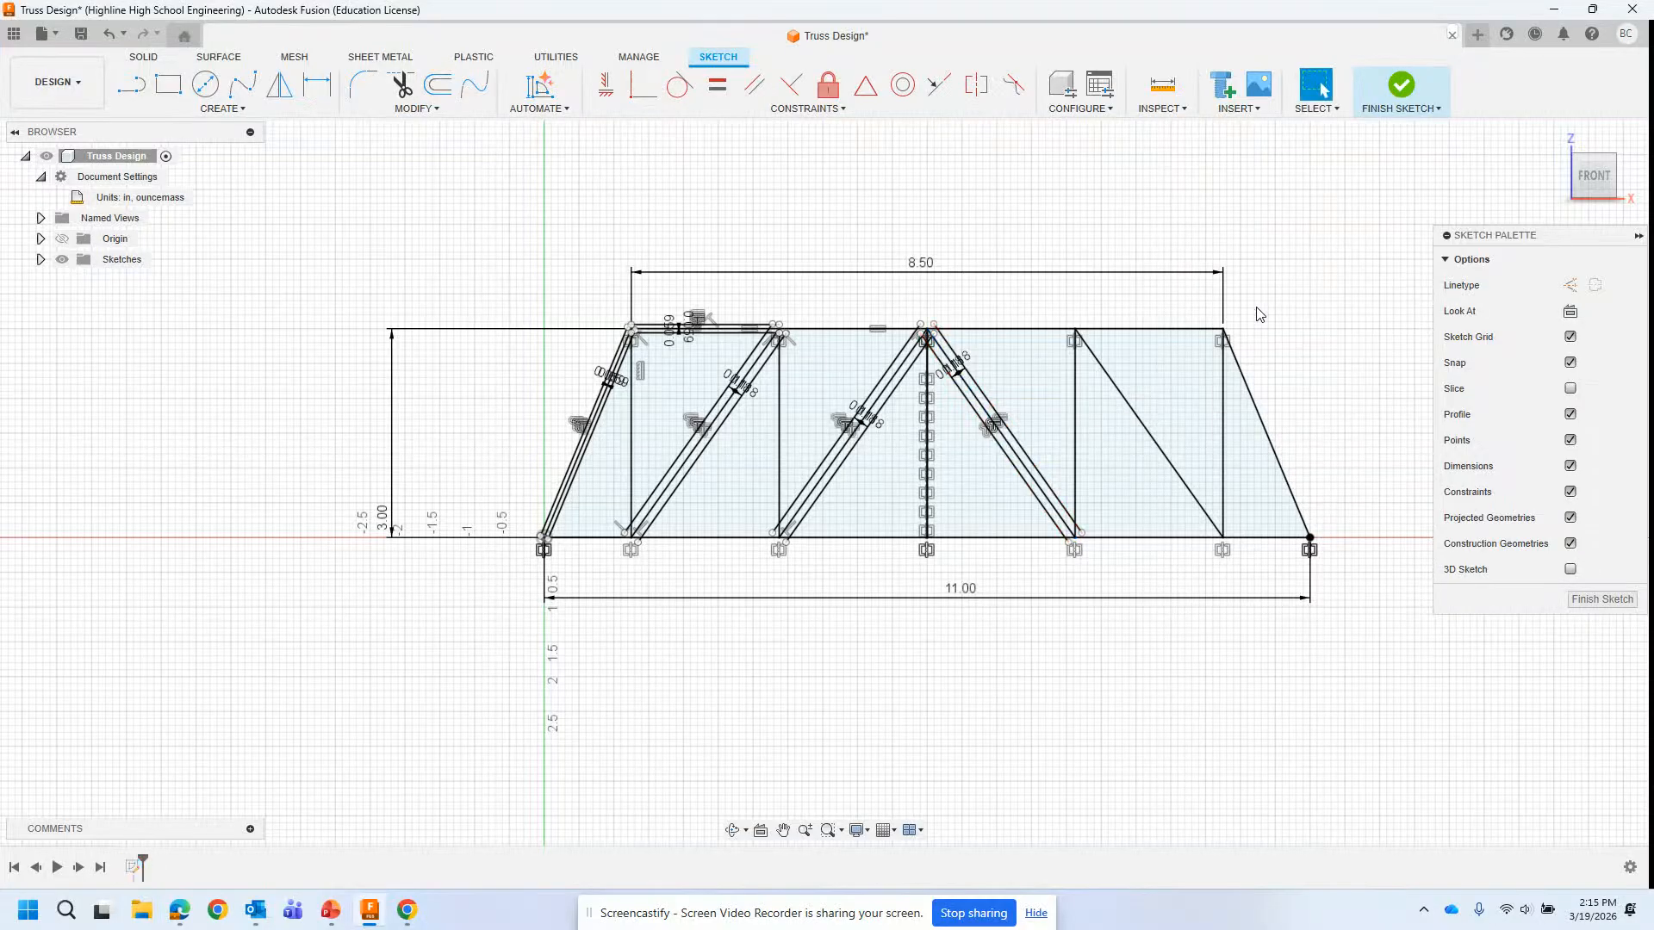
# Step: Offset the outermost diagonal in the right half of the truss by 3 mm on both sides
pyautogui.click(428, 96)
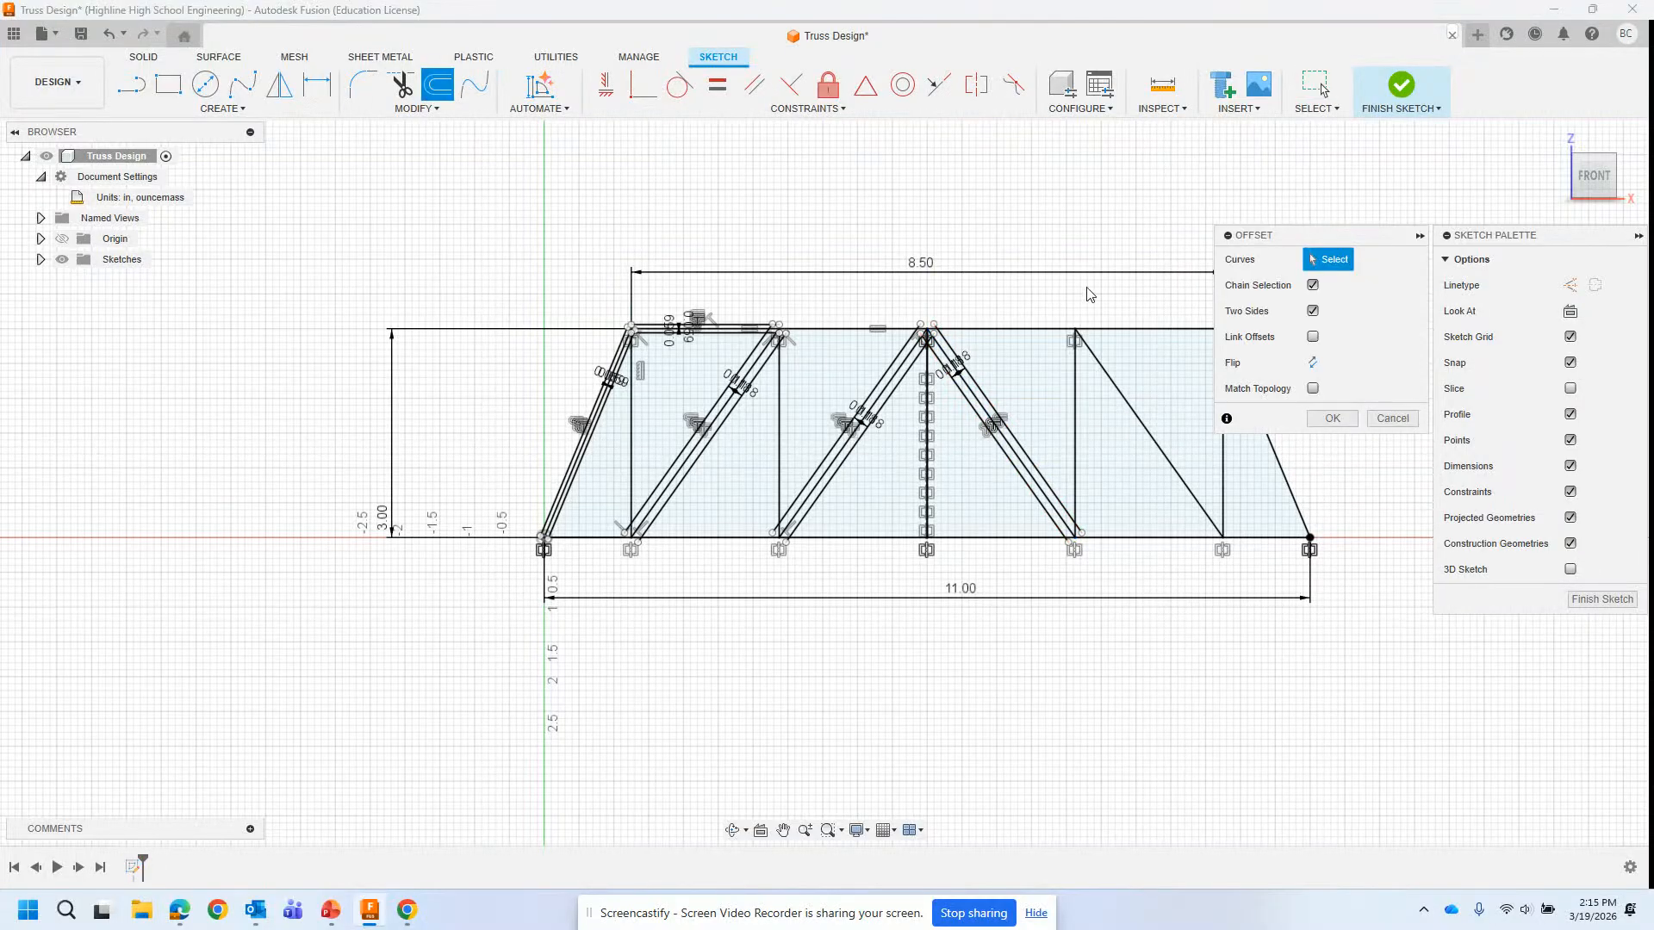
pyautogui.click(1107, 372)
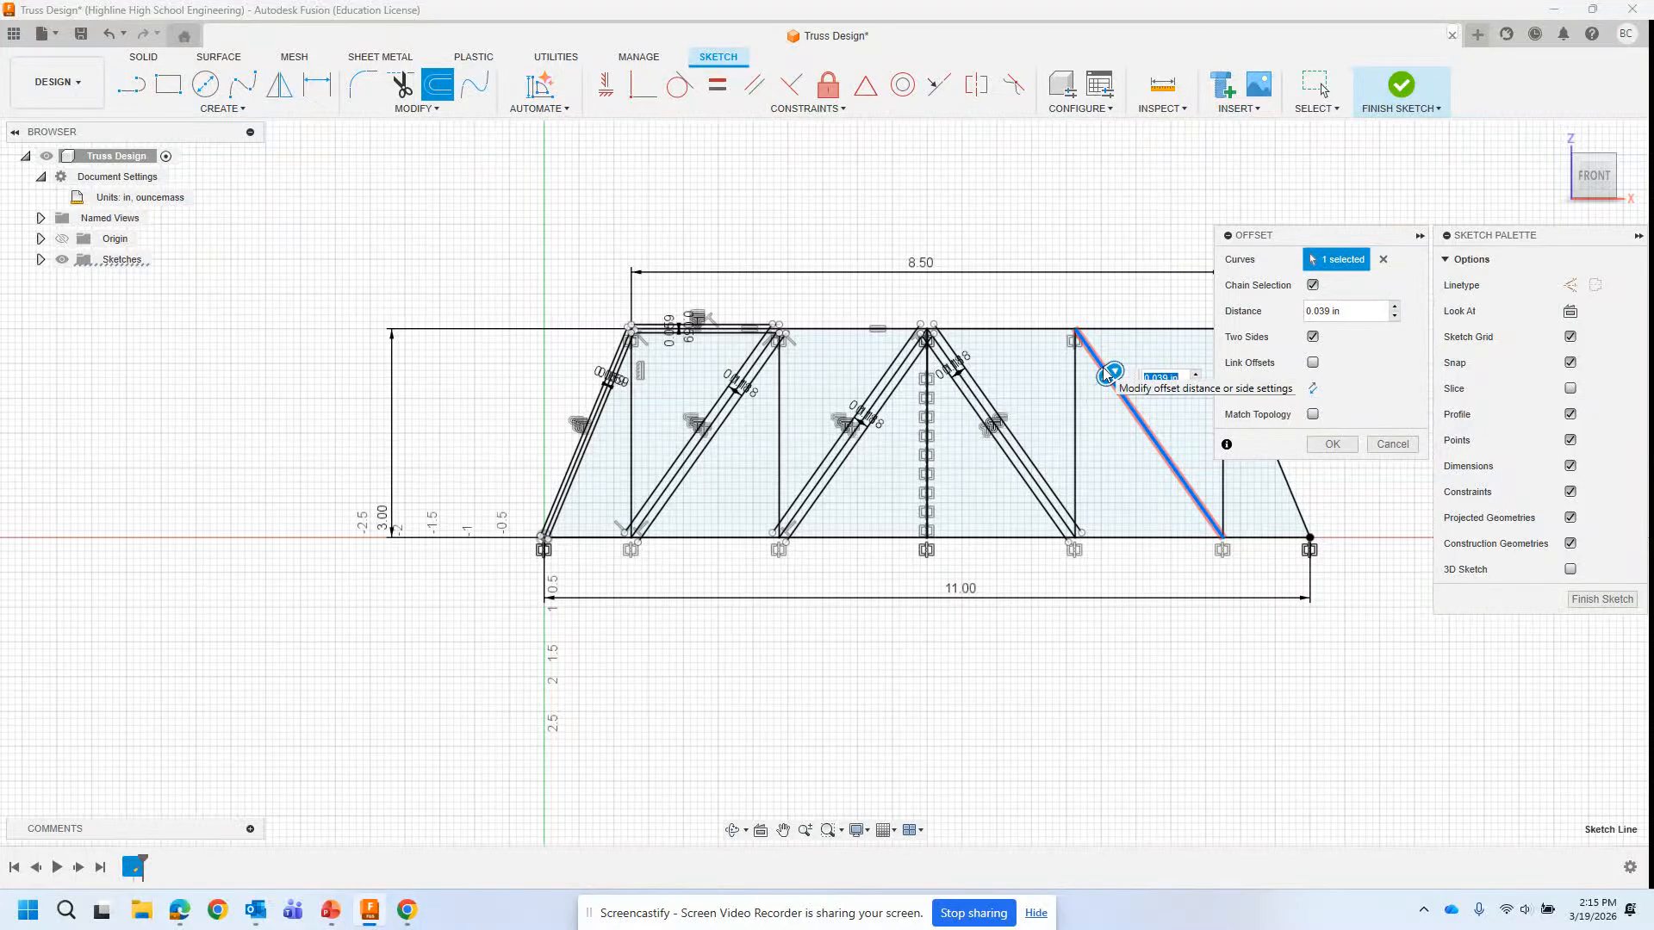
pyautogui.write('3mm')
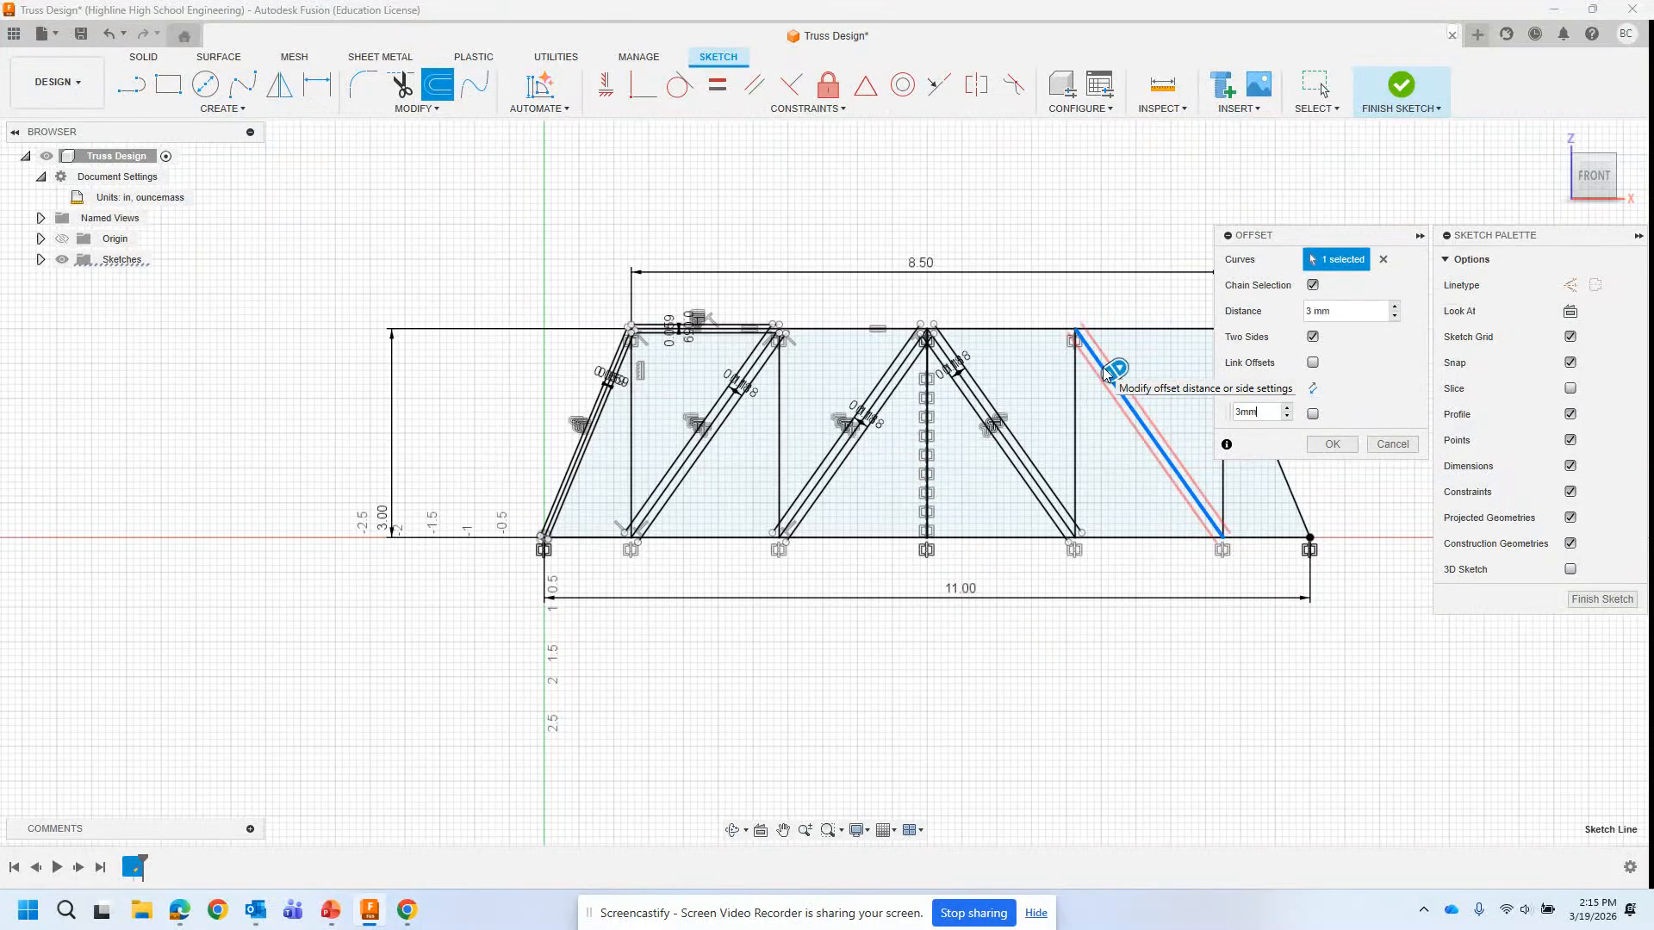
pyautogui.press('Return')
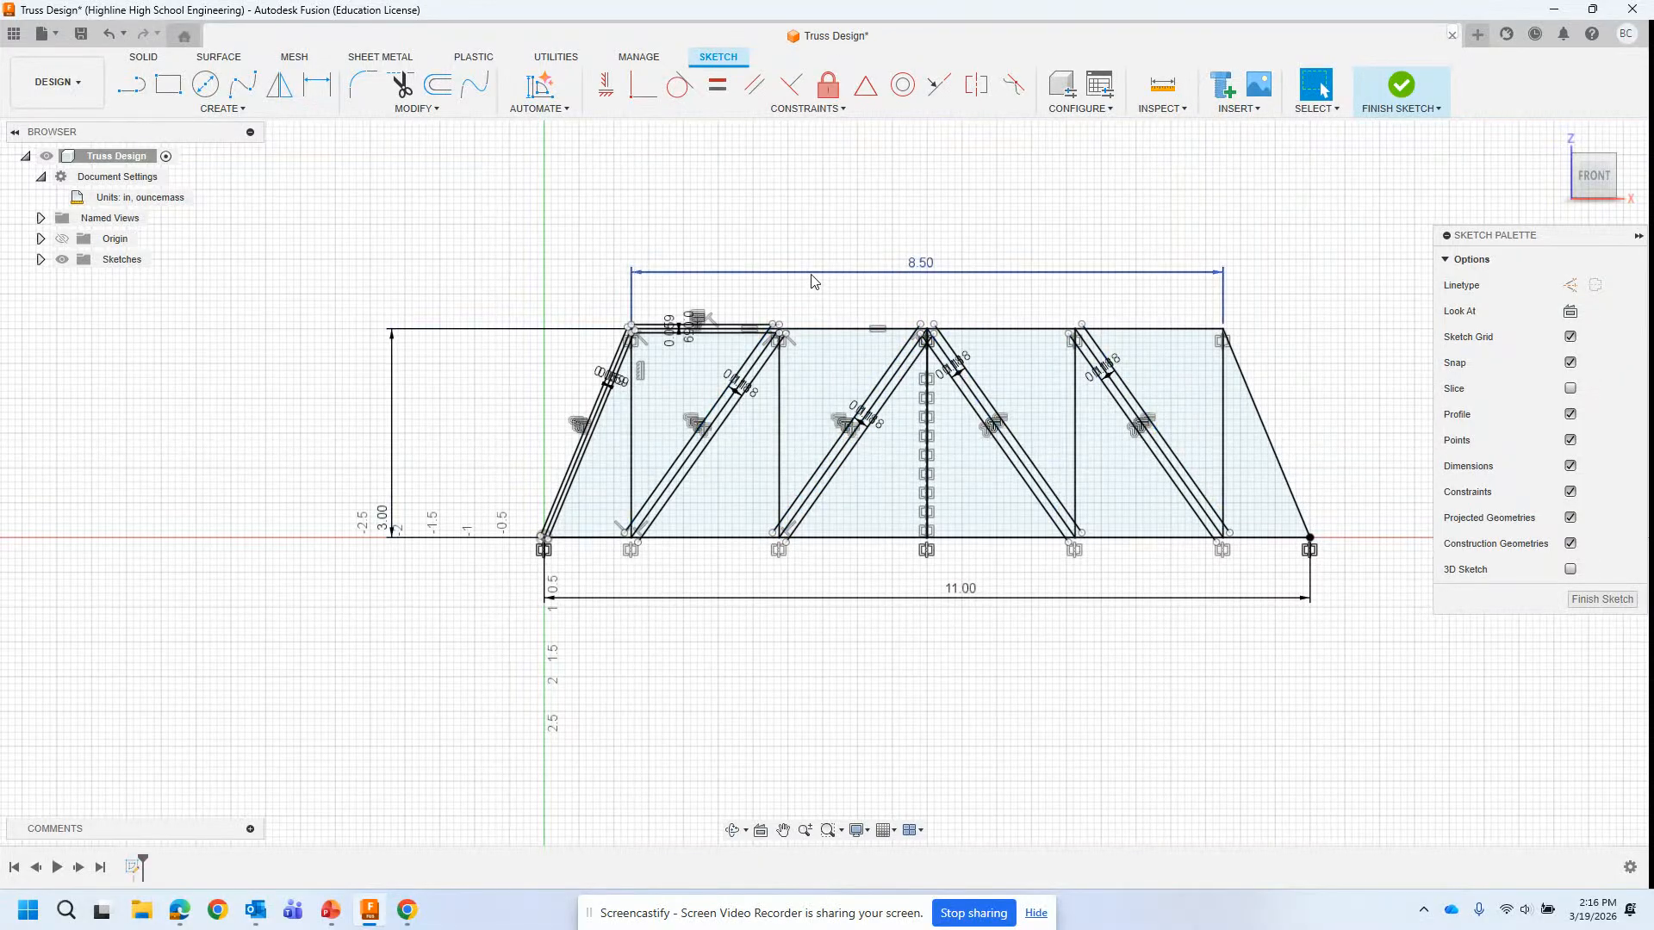
# Step: Offset the chain of remaining top chord segments, right sloping end member and last two bottom chord segments by 1.5 mm on both sides
pyautogui.click(437, 83)
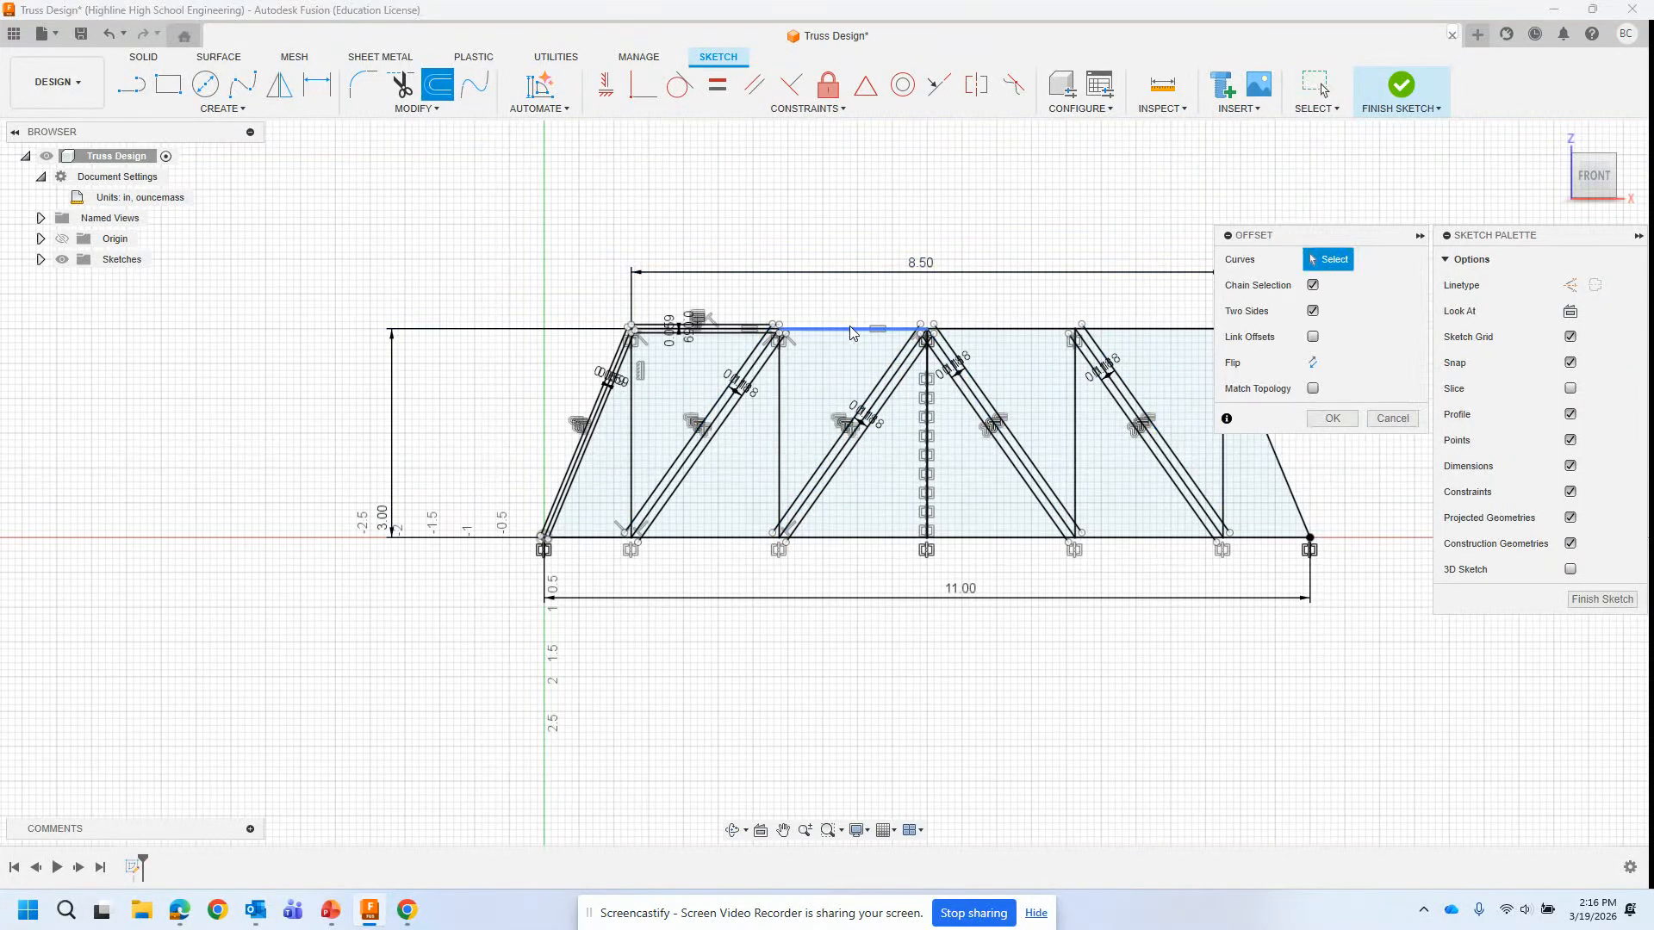
pyautogui.click(846, 328)
pyautogui.click(1008, 328)
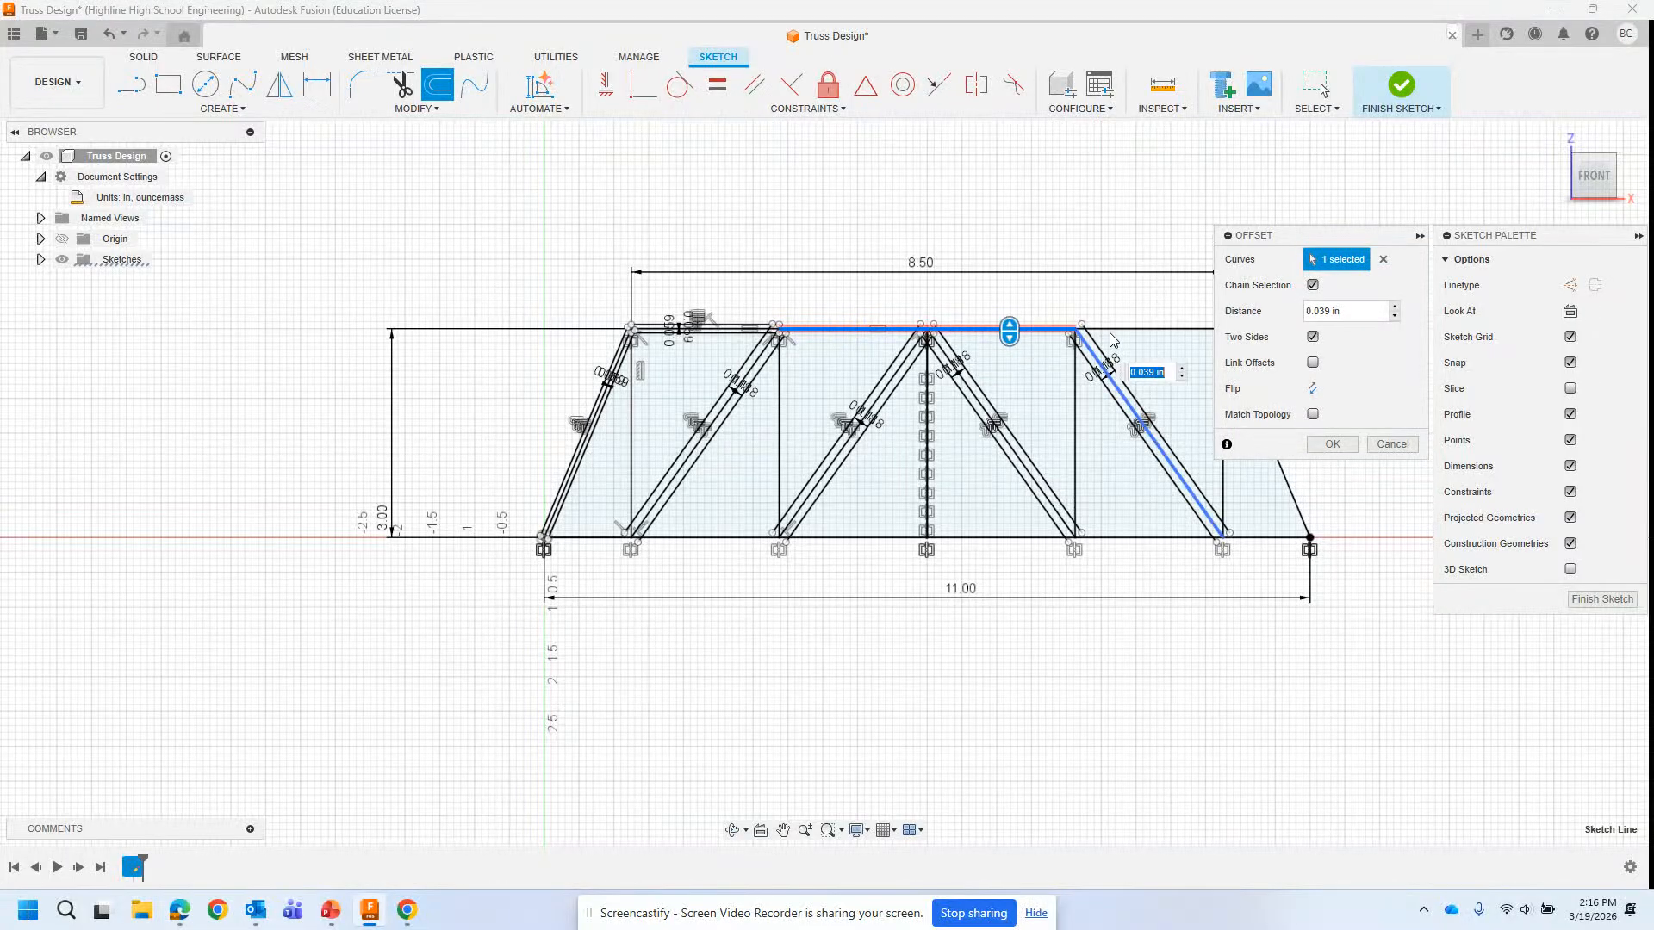
pyautogui.click(1128, 328)
pyautogui.scroll(-2, 856, 304)
pyautogui.scroll(-1, 856, 304)
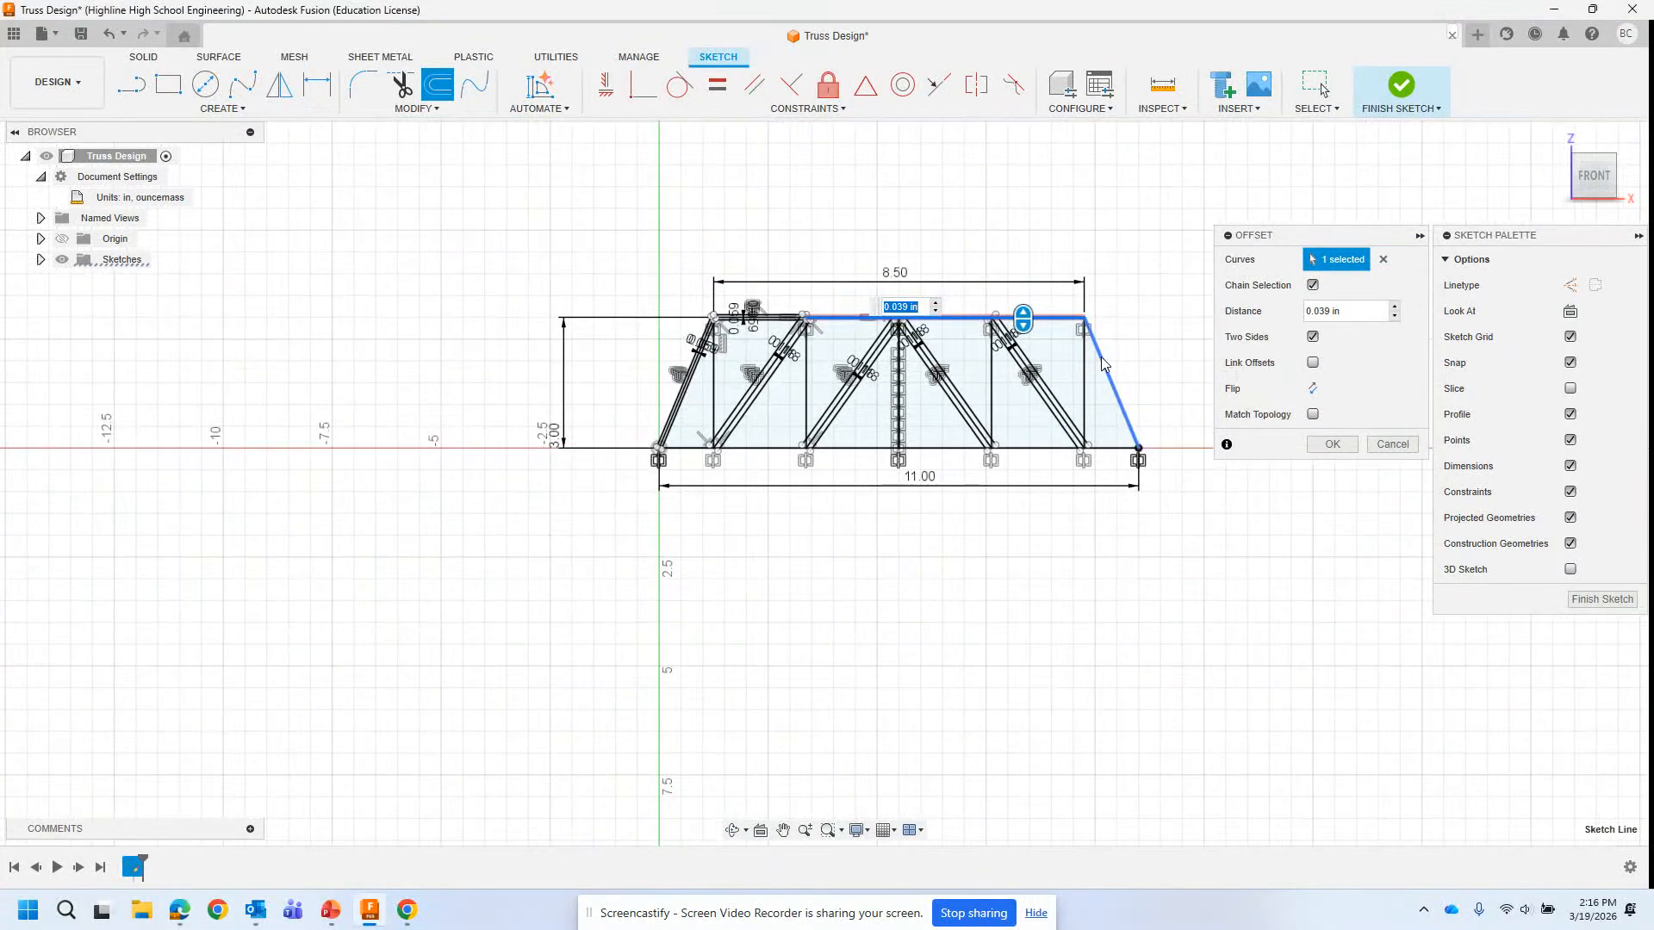
pyautogui.click(1118, 413)
pyautogui.click(1029, 448)
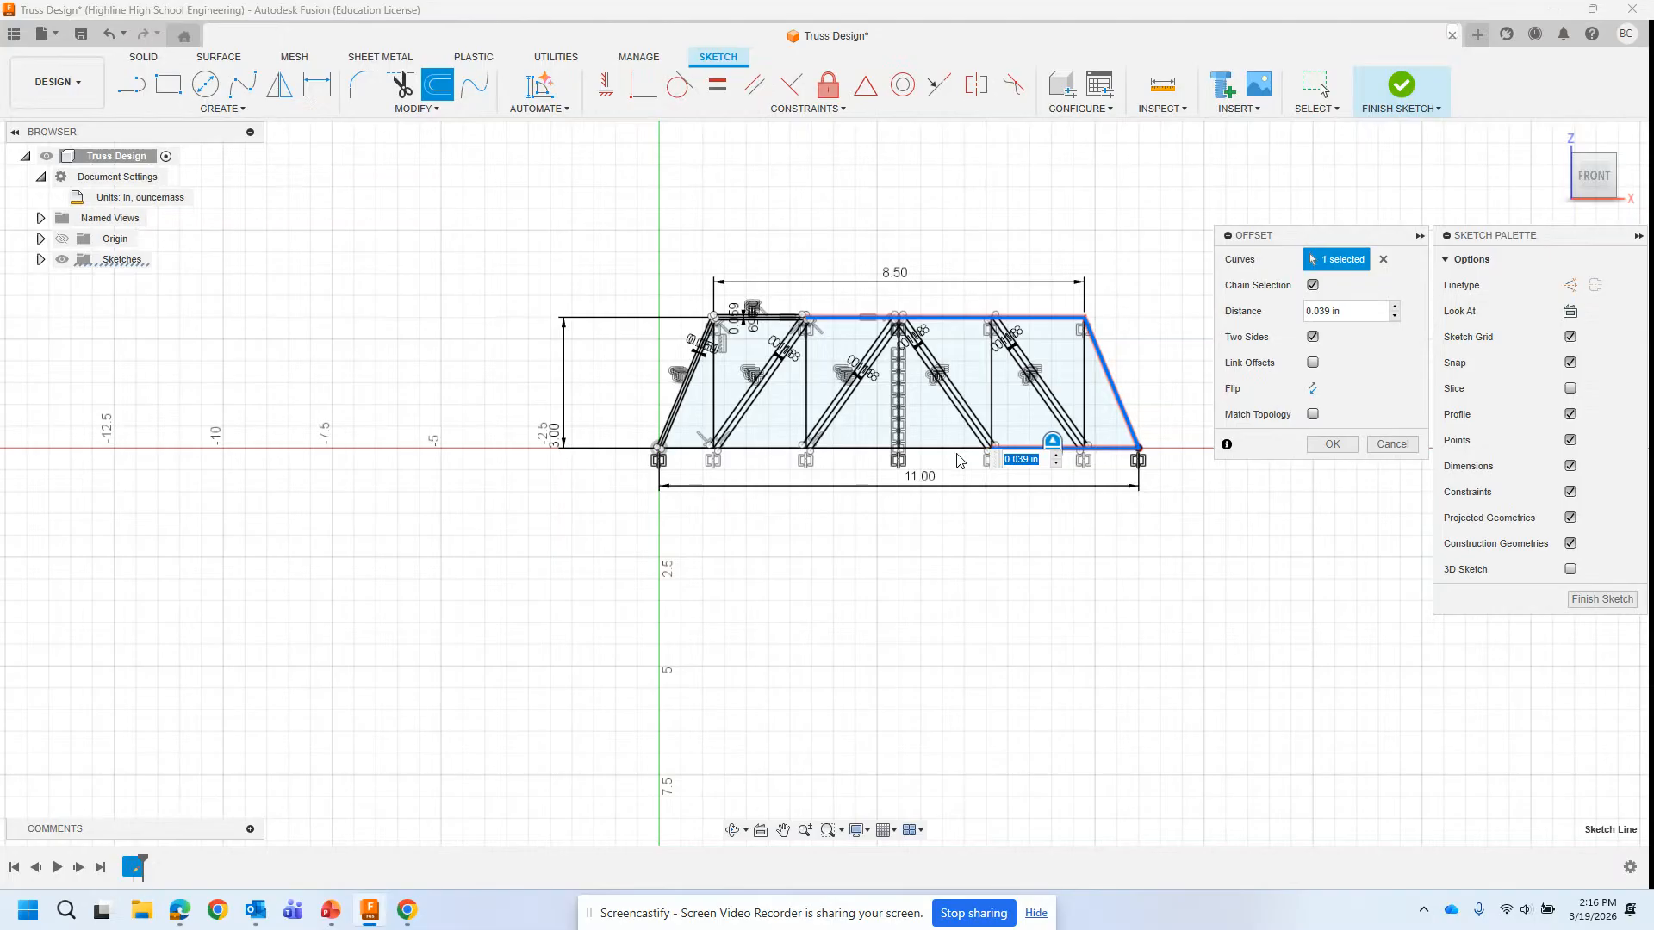
pyautogui.scroll(2, 961, 451)
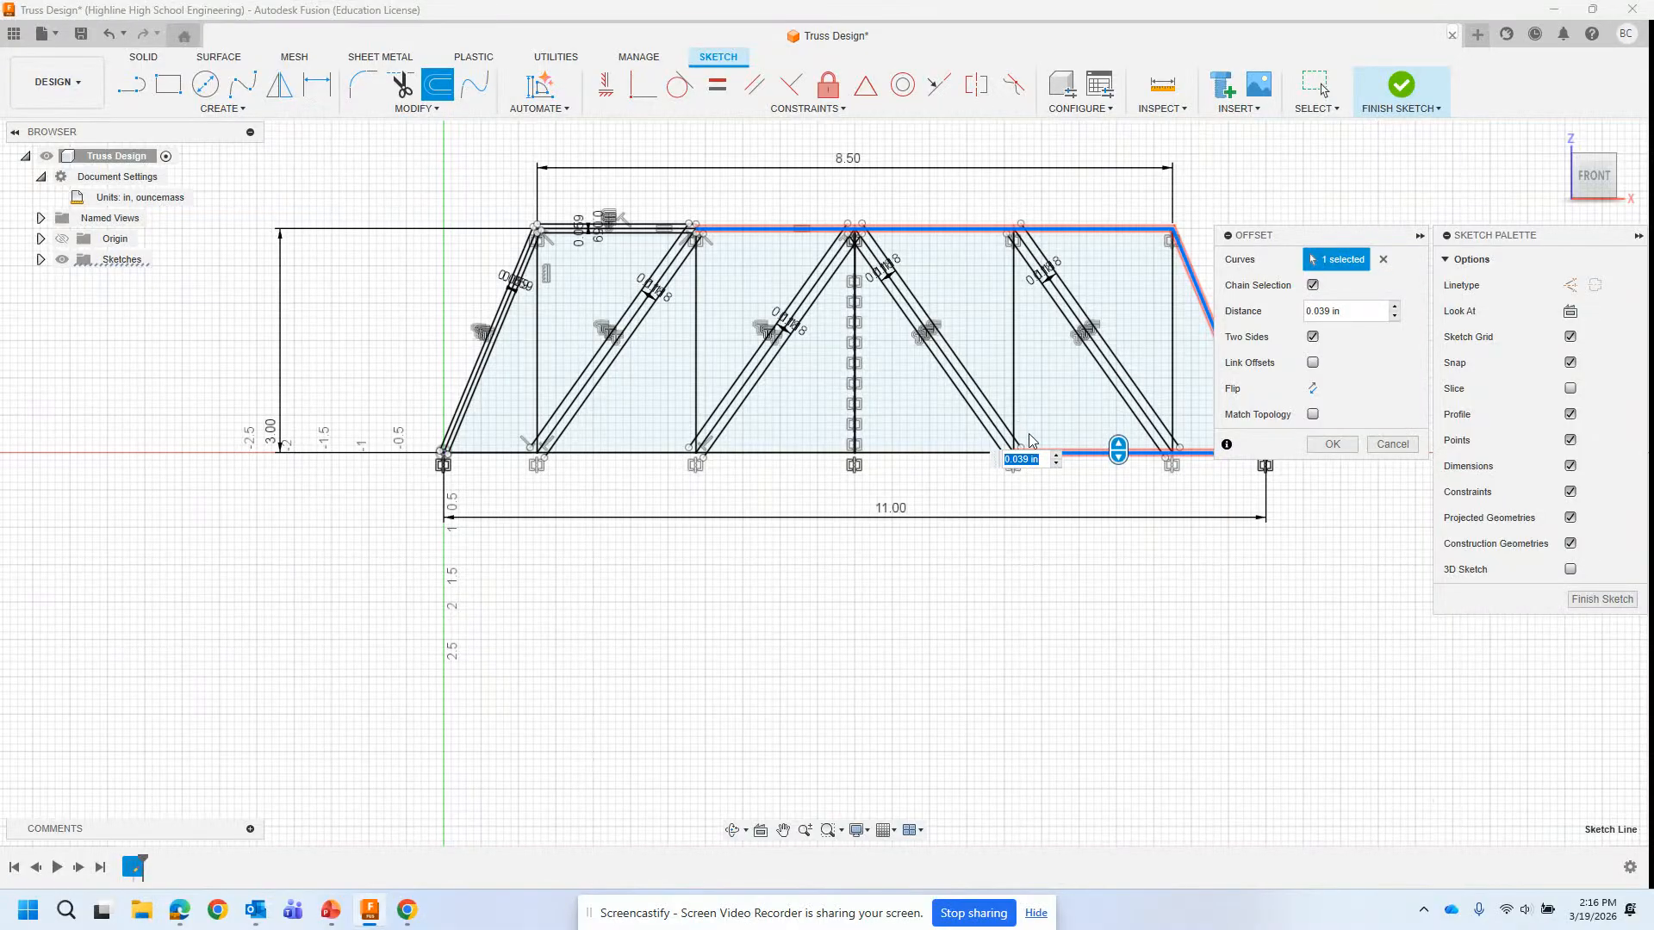
pyautogui.click(1362, 317)
pyautogui.write('1.5')
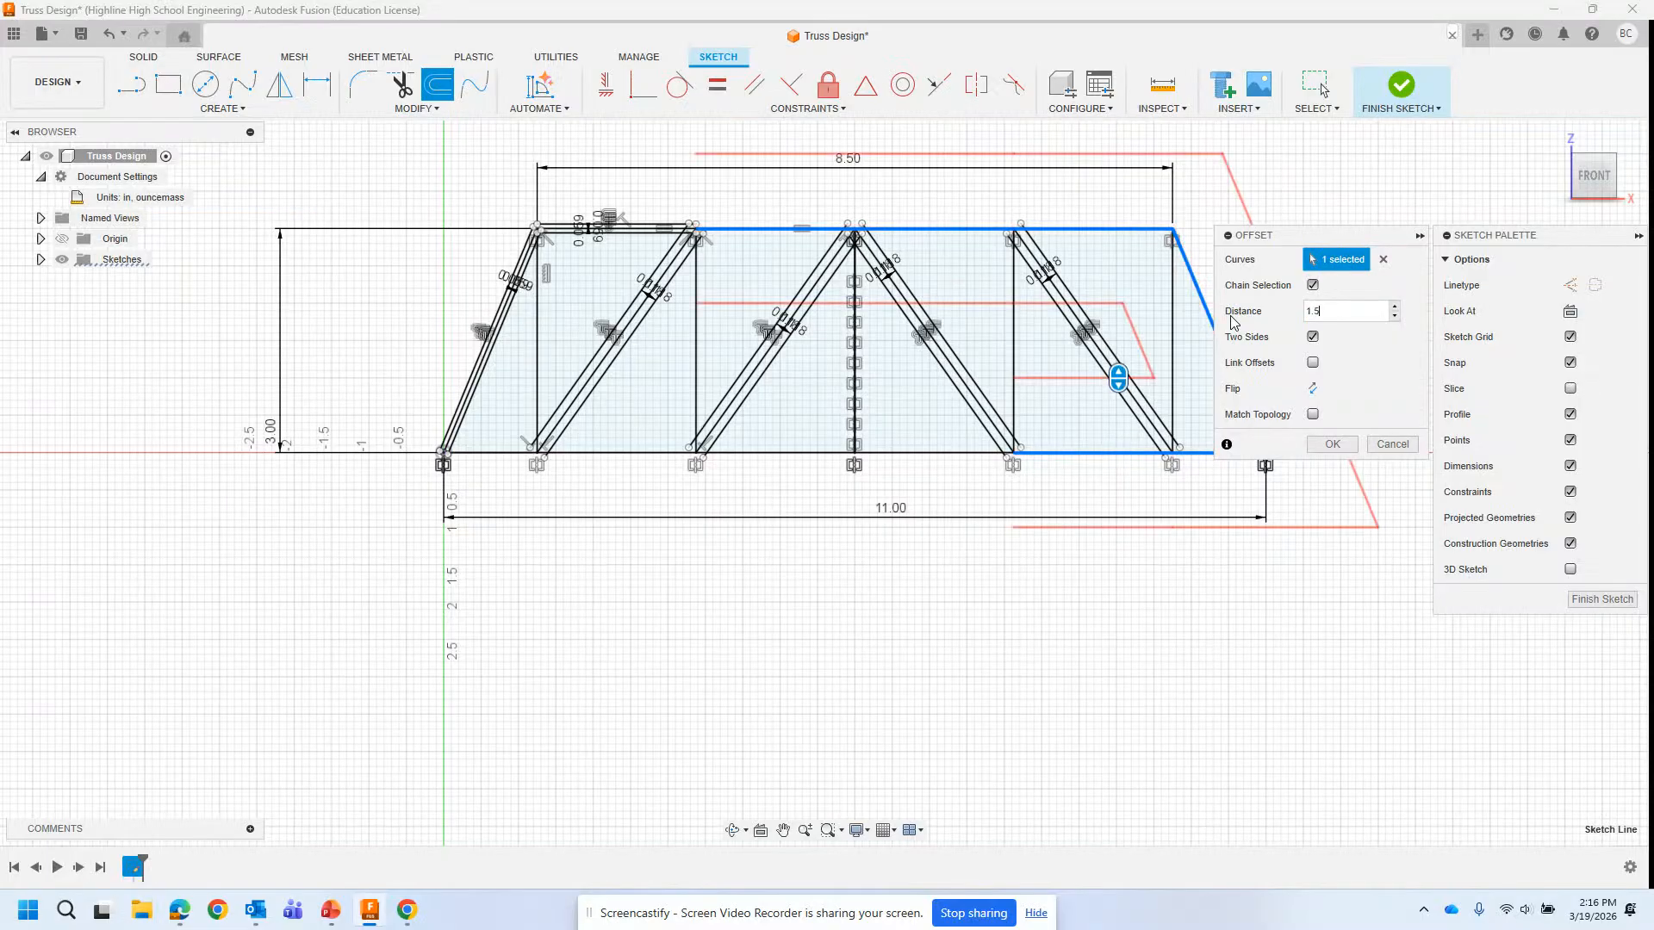
pyautogui.write('mm')
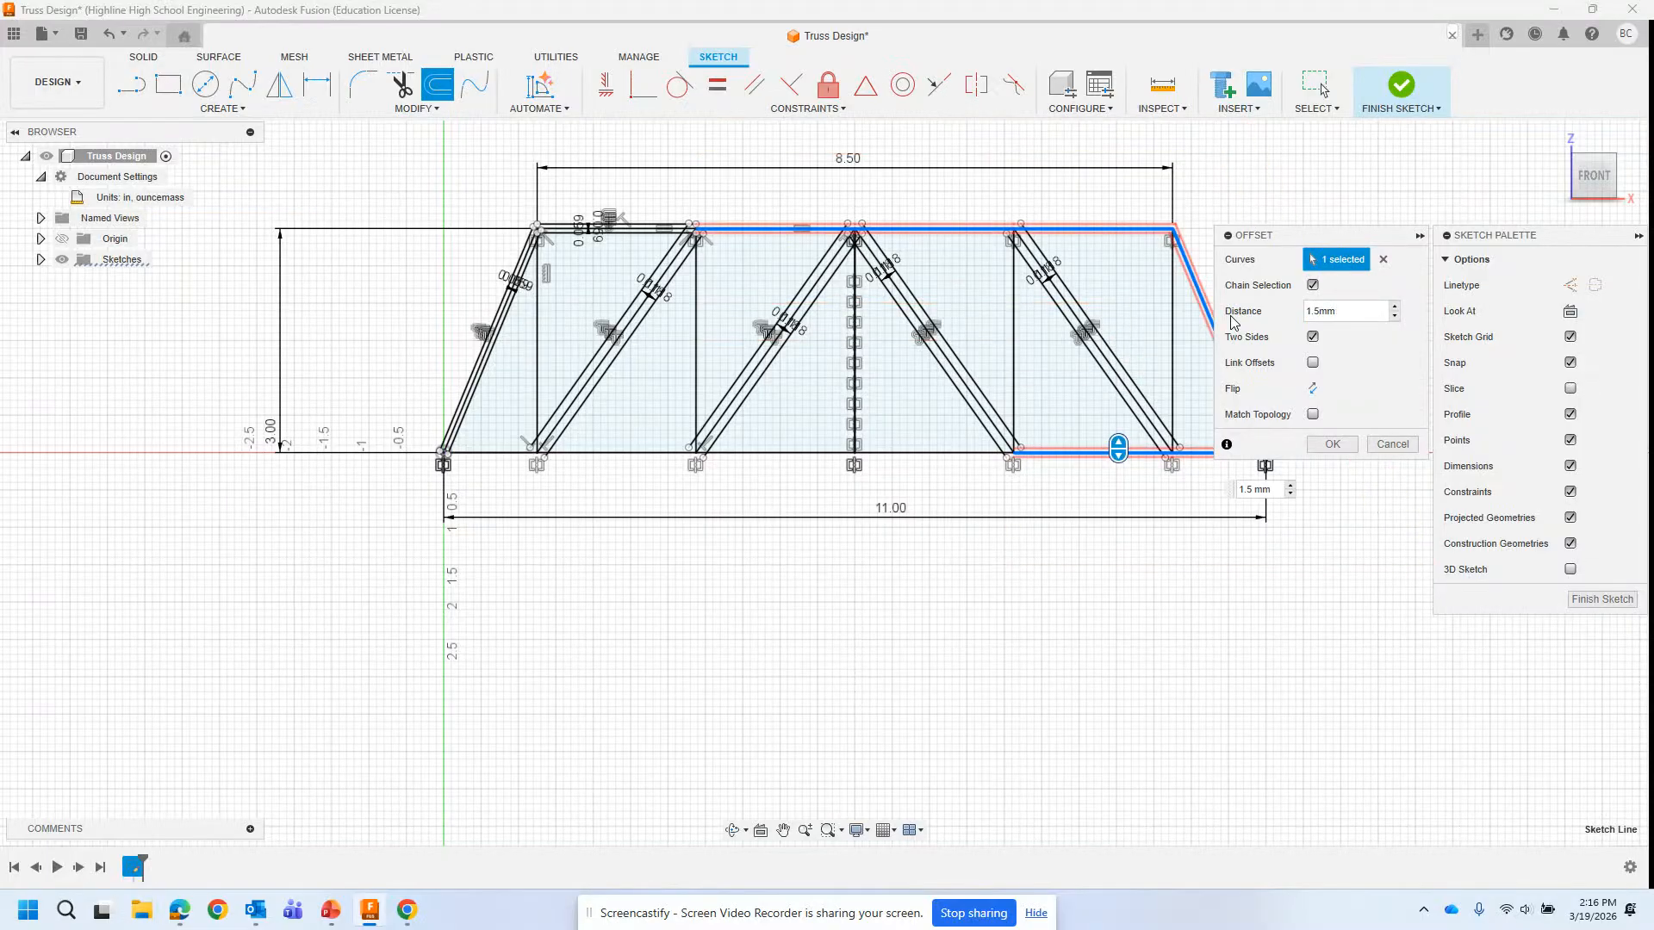
pyautogui.press('Return')
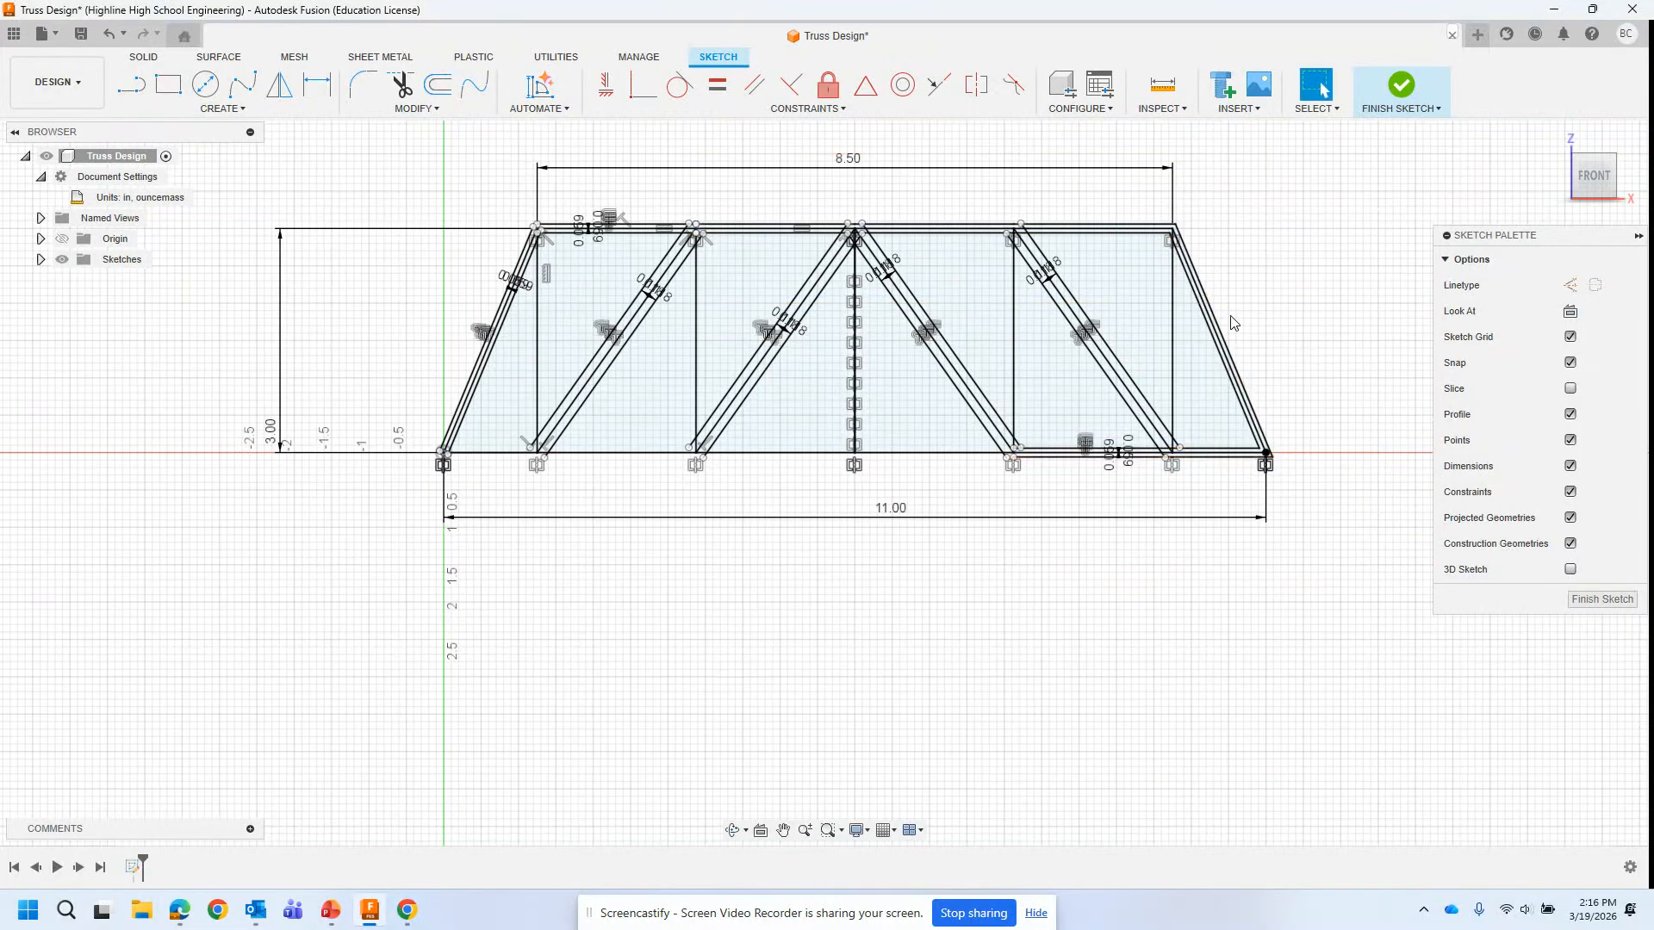
# Step: Offset the centre vertical together with the bottom chord segment just right of it by 1.5 mm on both sides
pyautogui.click(438, 84)
pyautogui.click(954, 456)
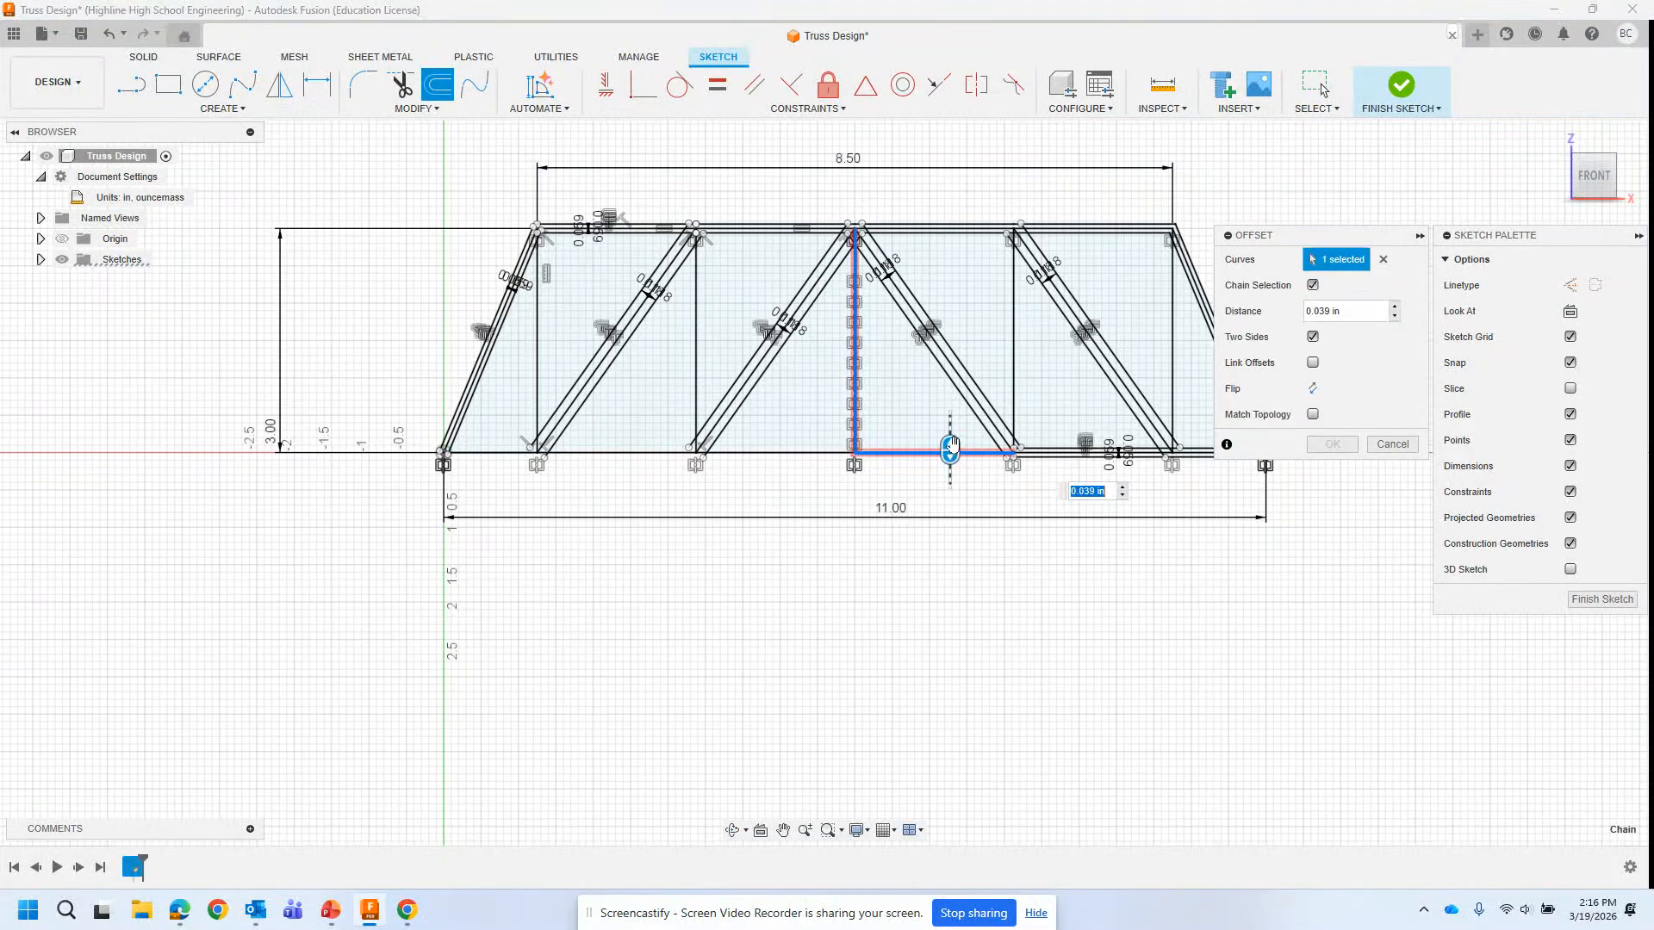
pyautogui.moveTo(1368, 310); pyautogui.dragTo(1236, 313)
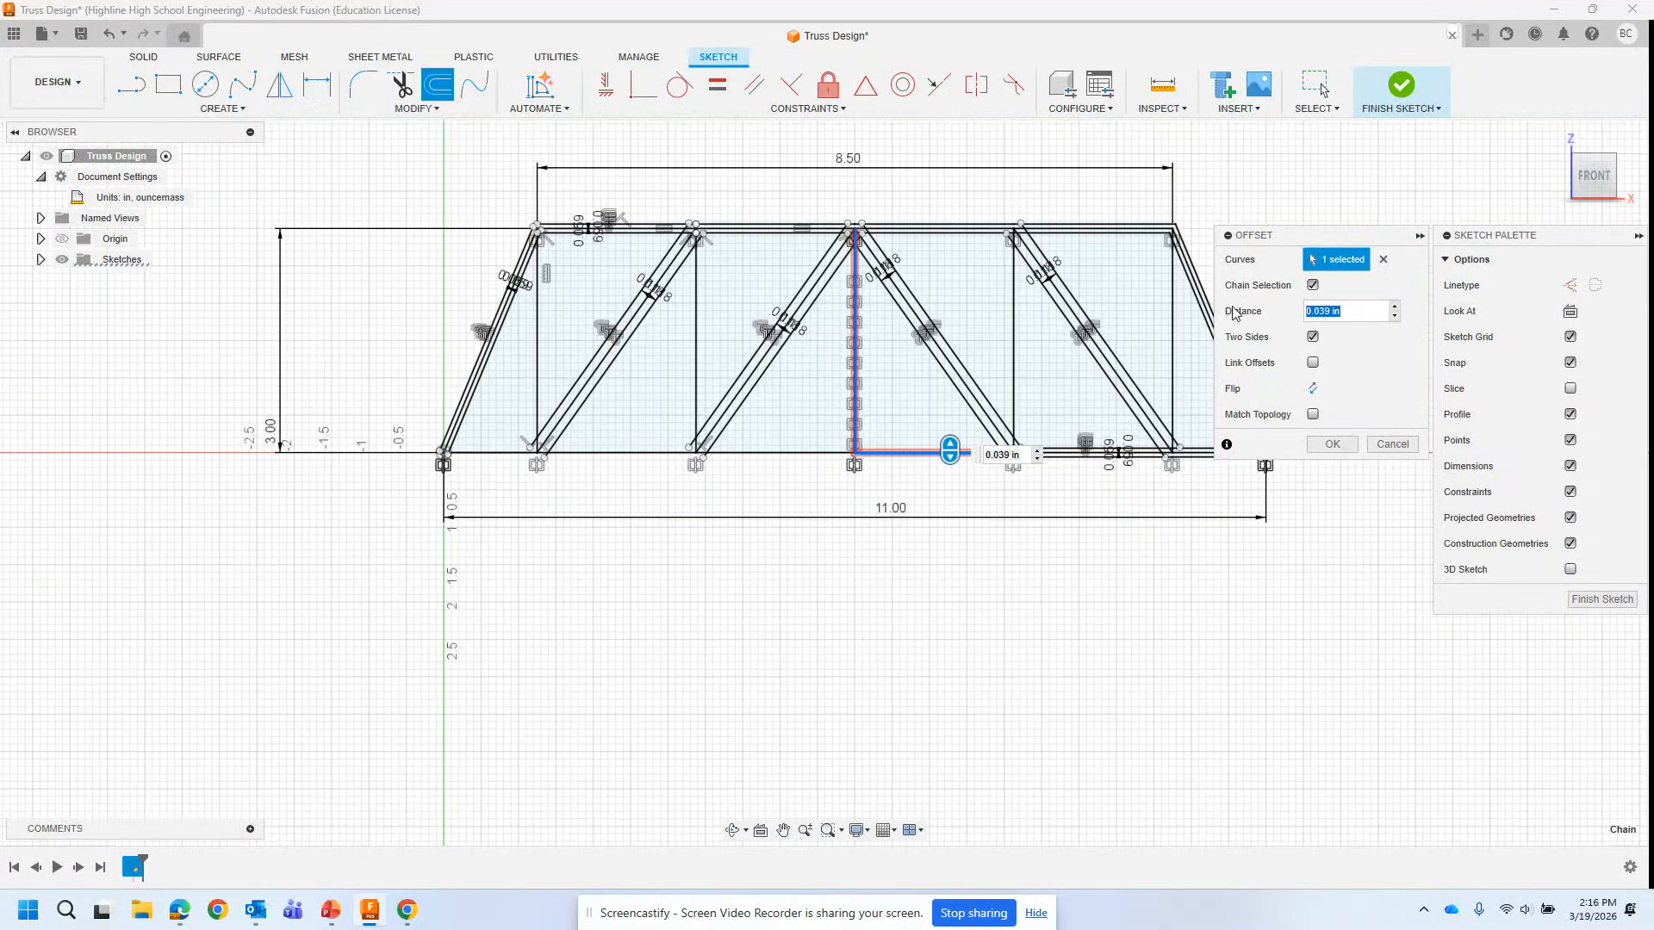
pyautogui.write('1.5mm')
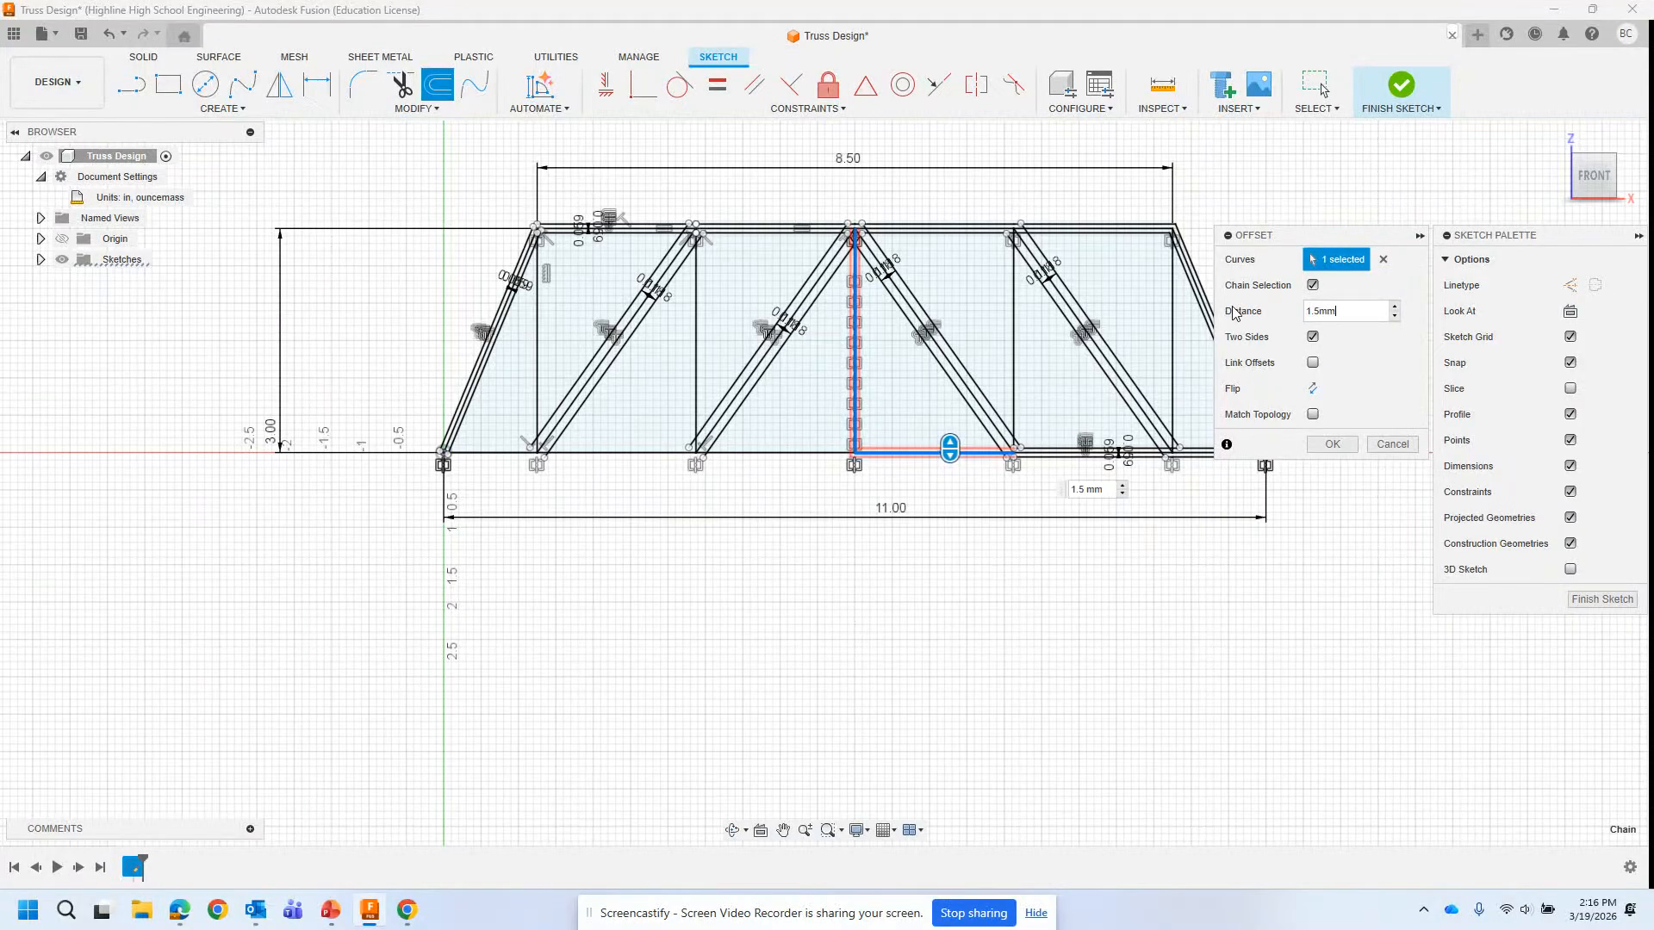
pyautogui.press('Return')
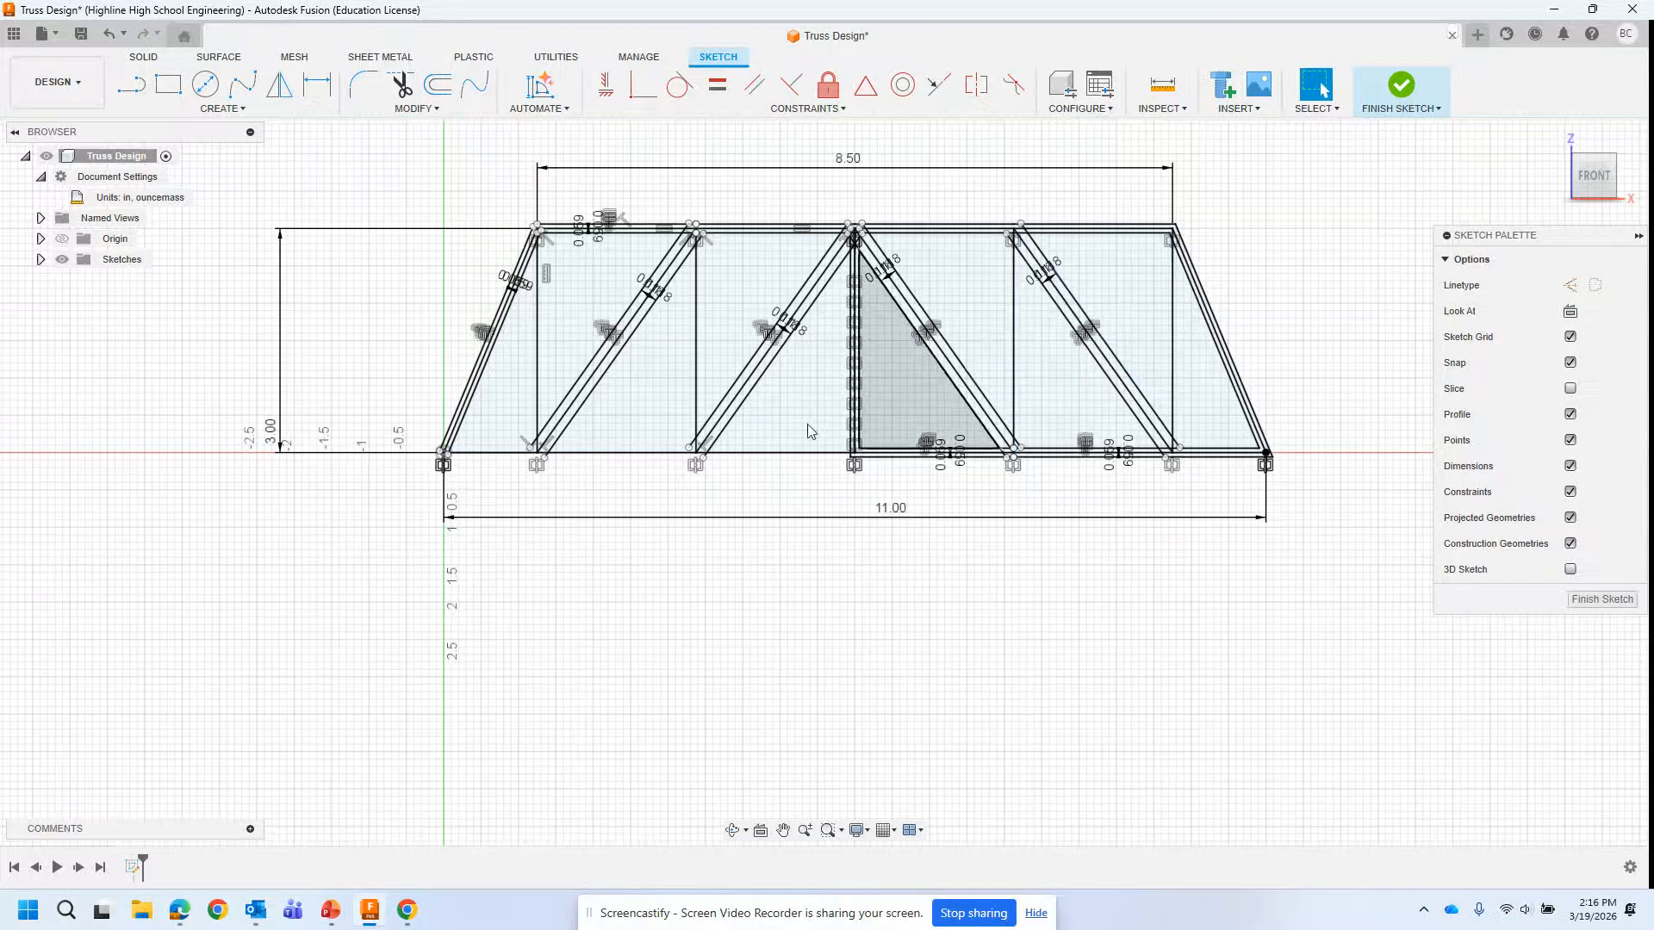
# Step: Offset the three bottom chord segments between the origin and the centre vertical by 1.5 mm on both sides
pyautogui.click(769, 454)
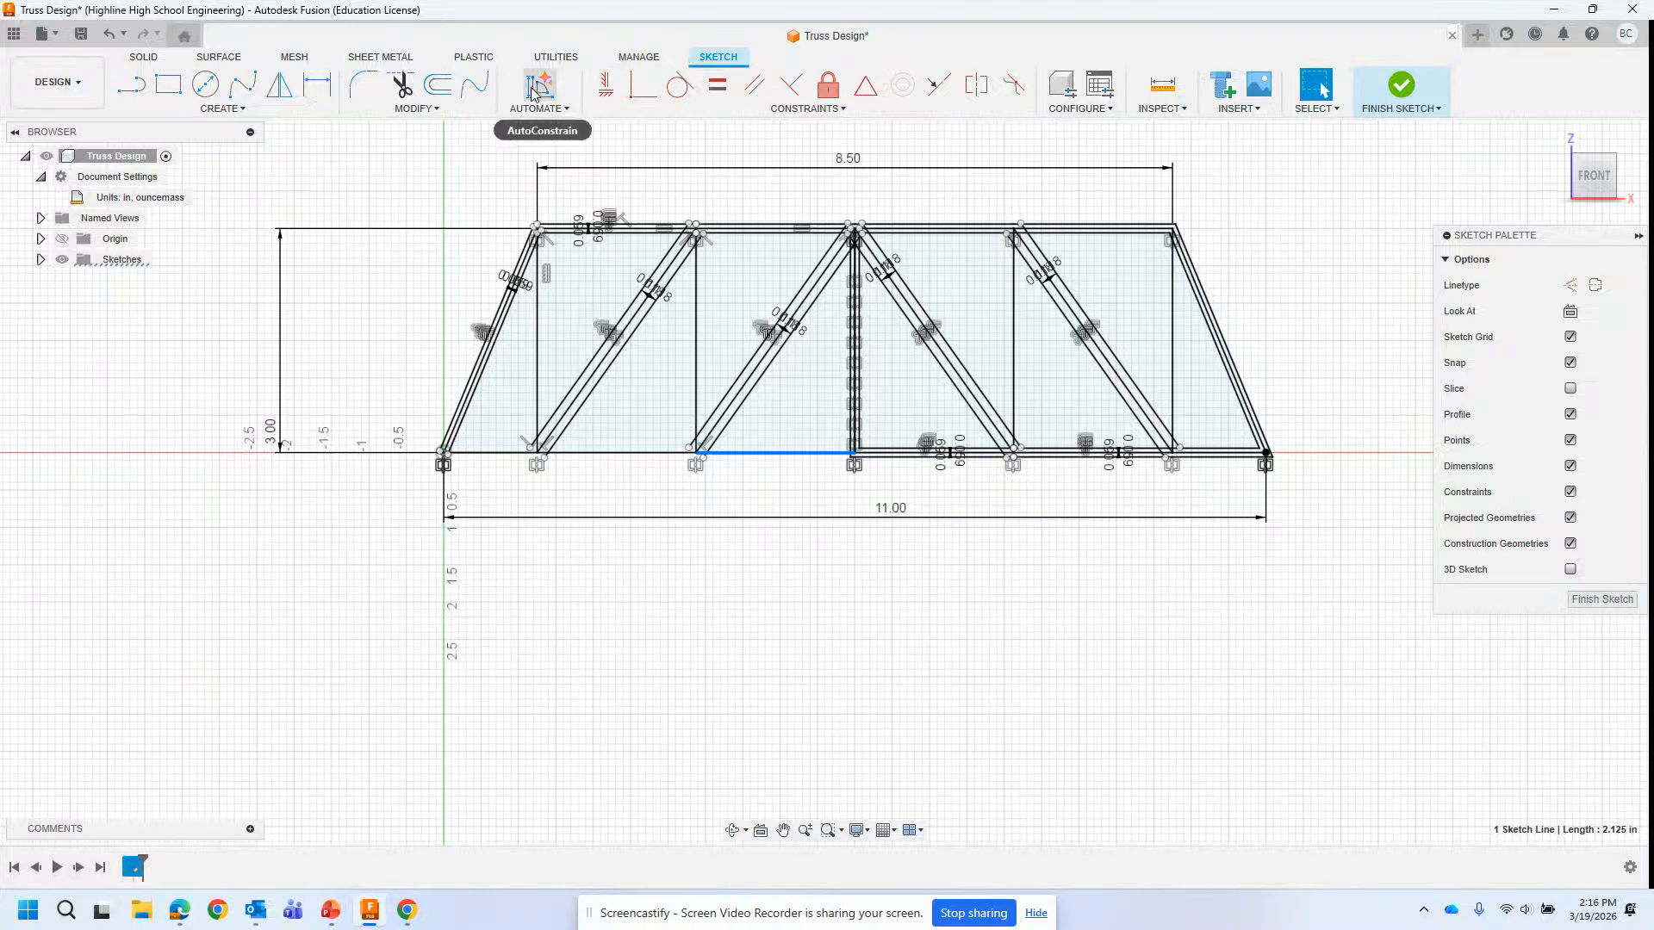
pyautogui.click(436, 83)
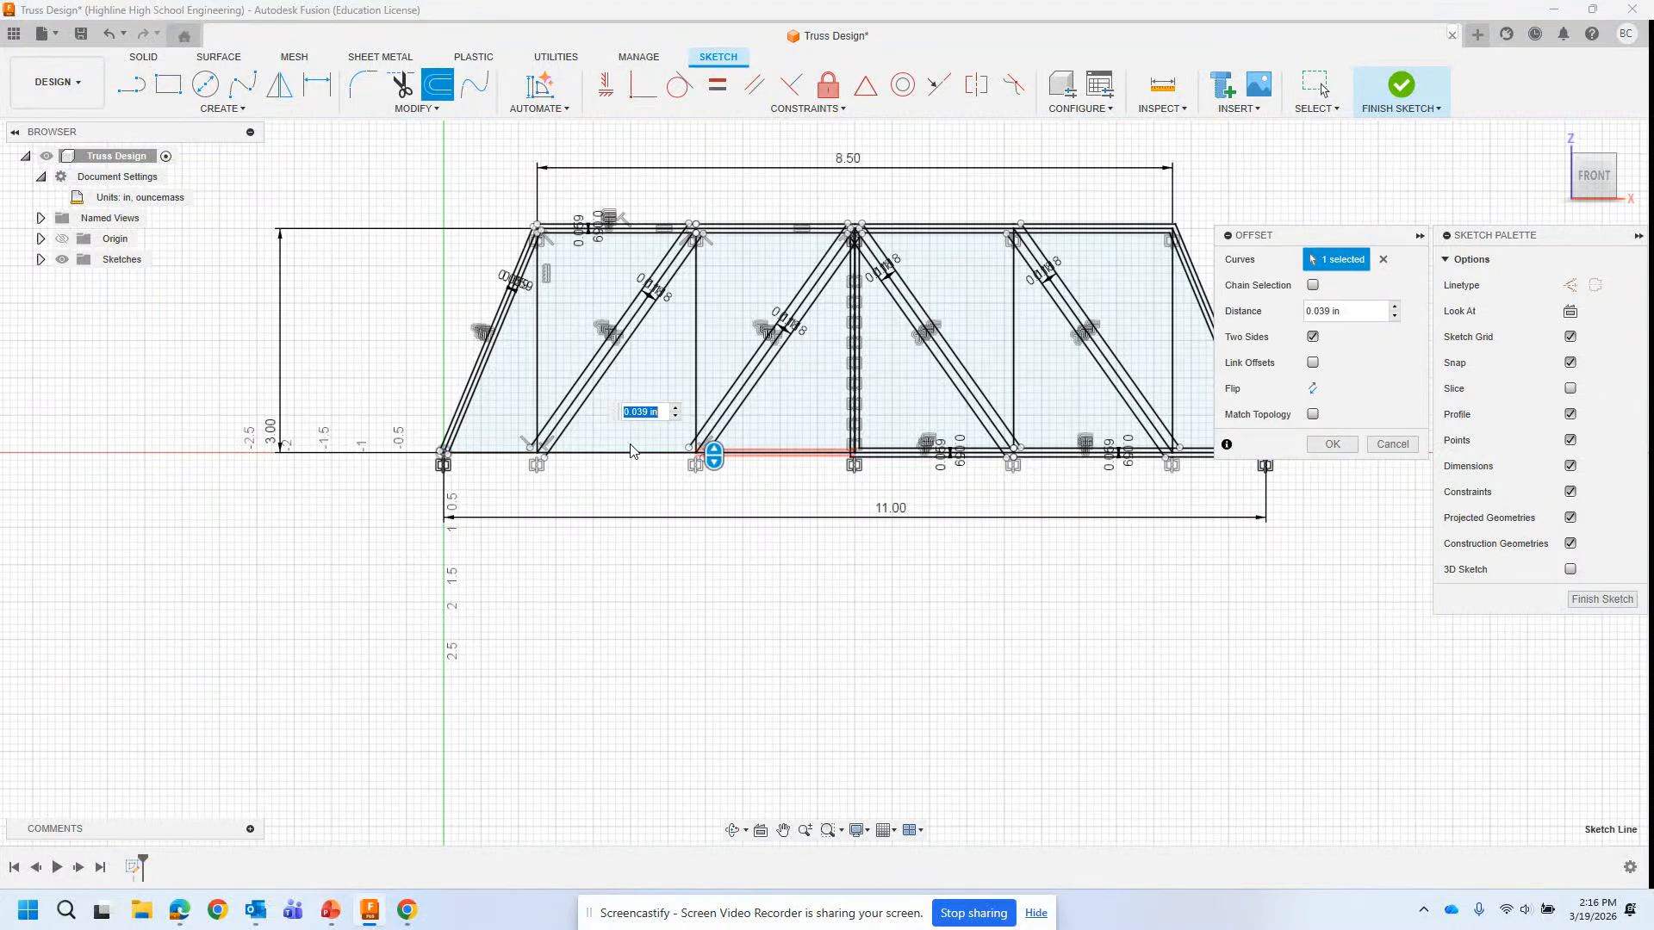
pyautogui.click(521, 453)
pyautogui.click(521, 454)
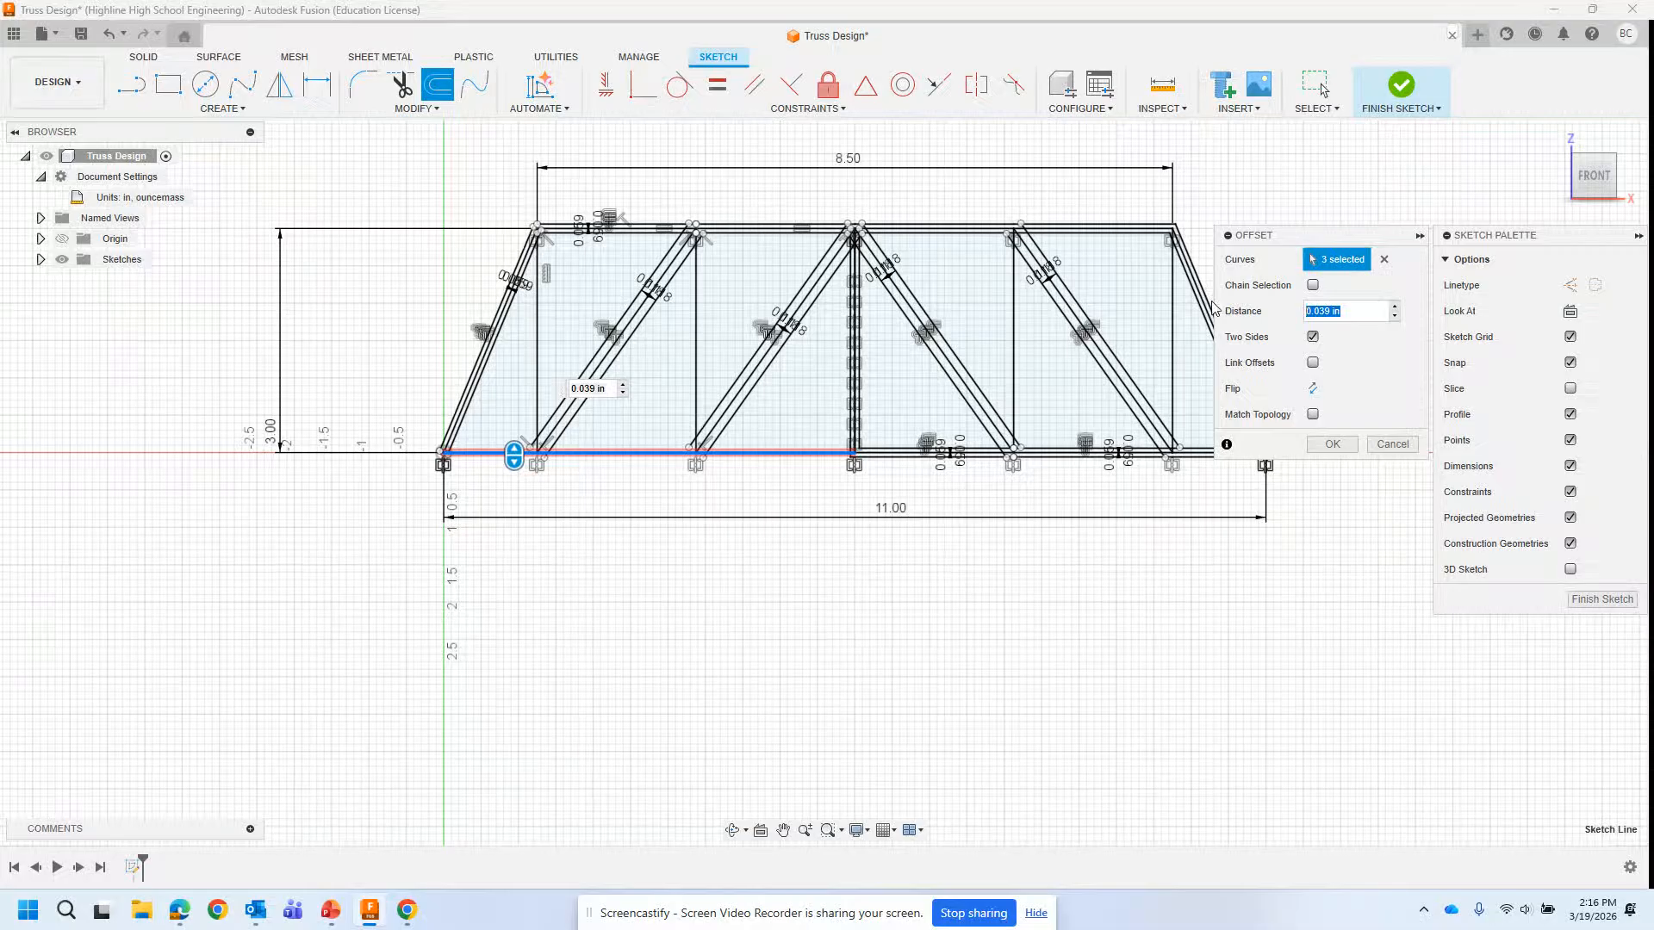
pyautogui.write('1.5mm')
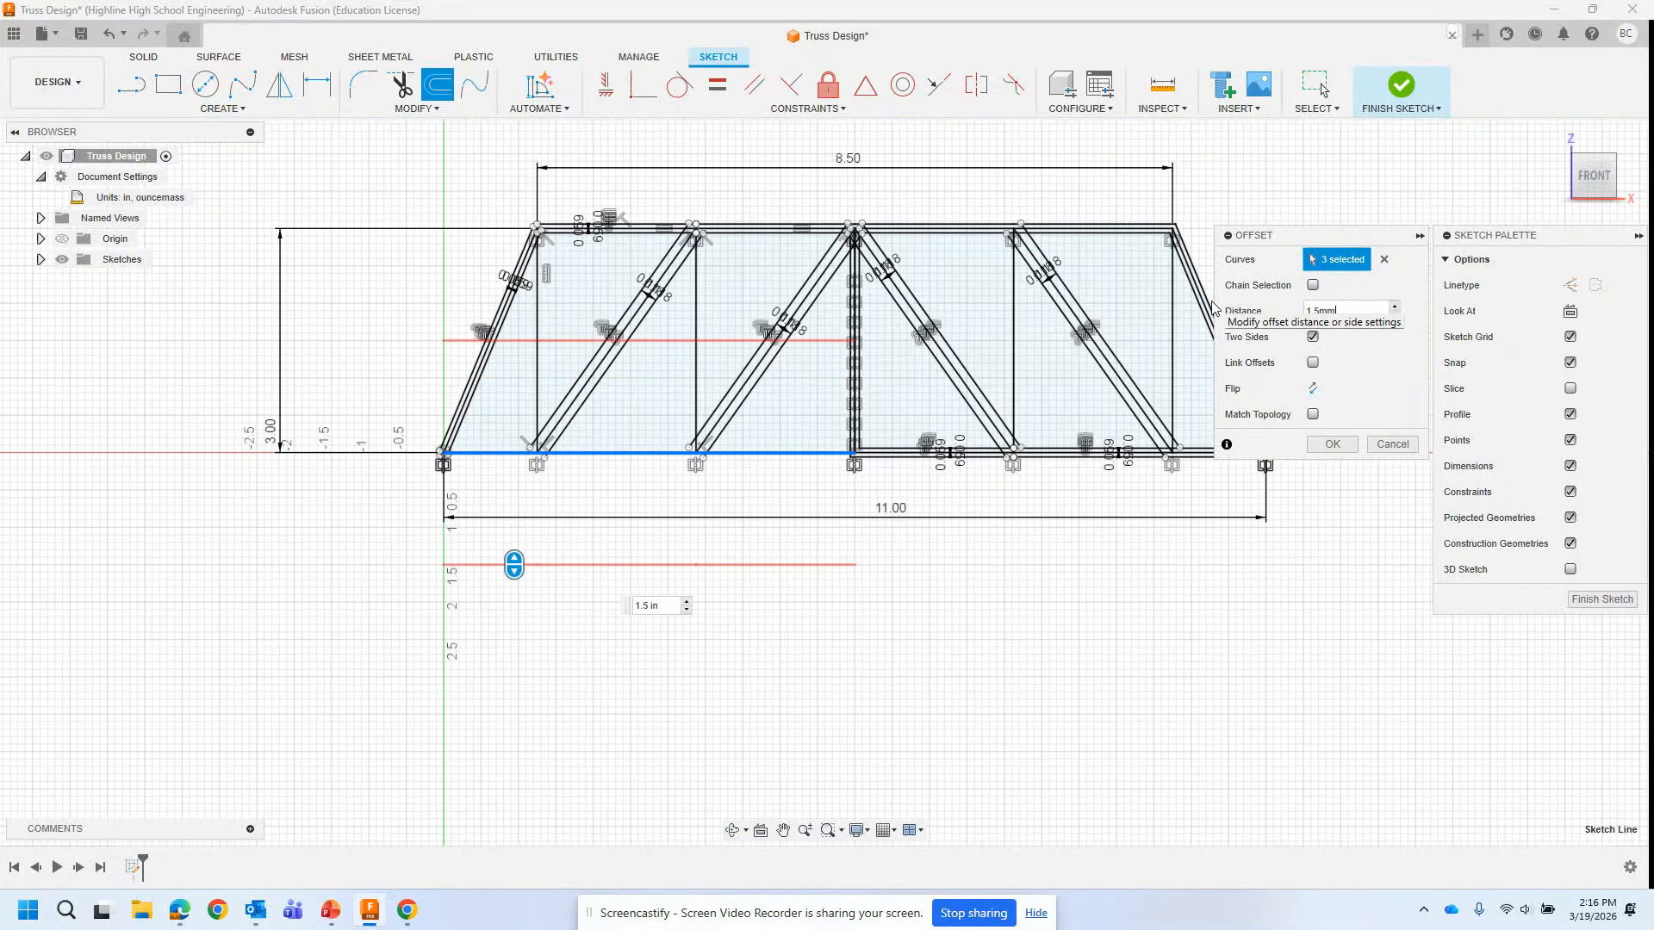
pyautogui.press('Return')
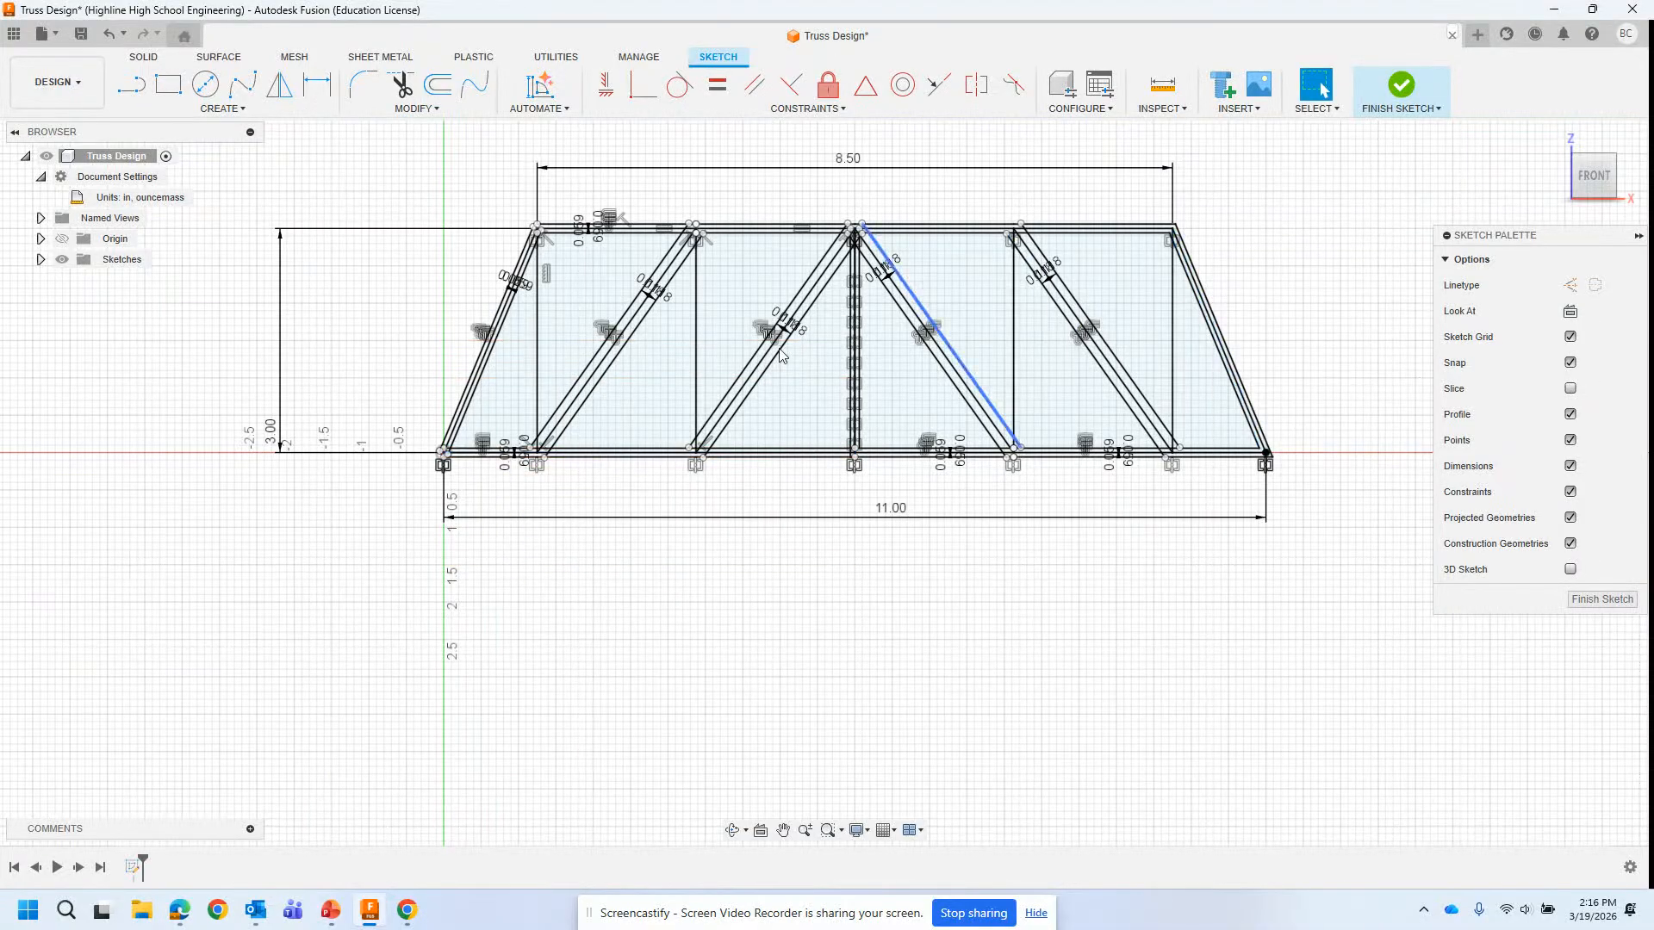
# Step: Offset each of the two verticals in the left half of the truss by 1.5 mm on both sides
pyautogui.click(537, 341)
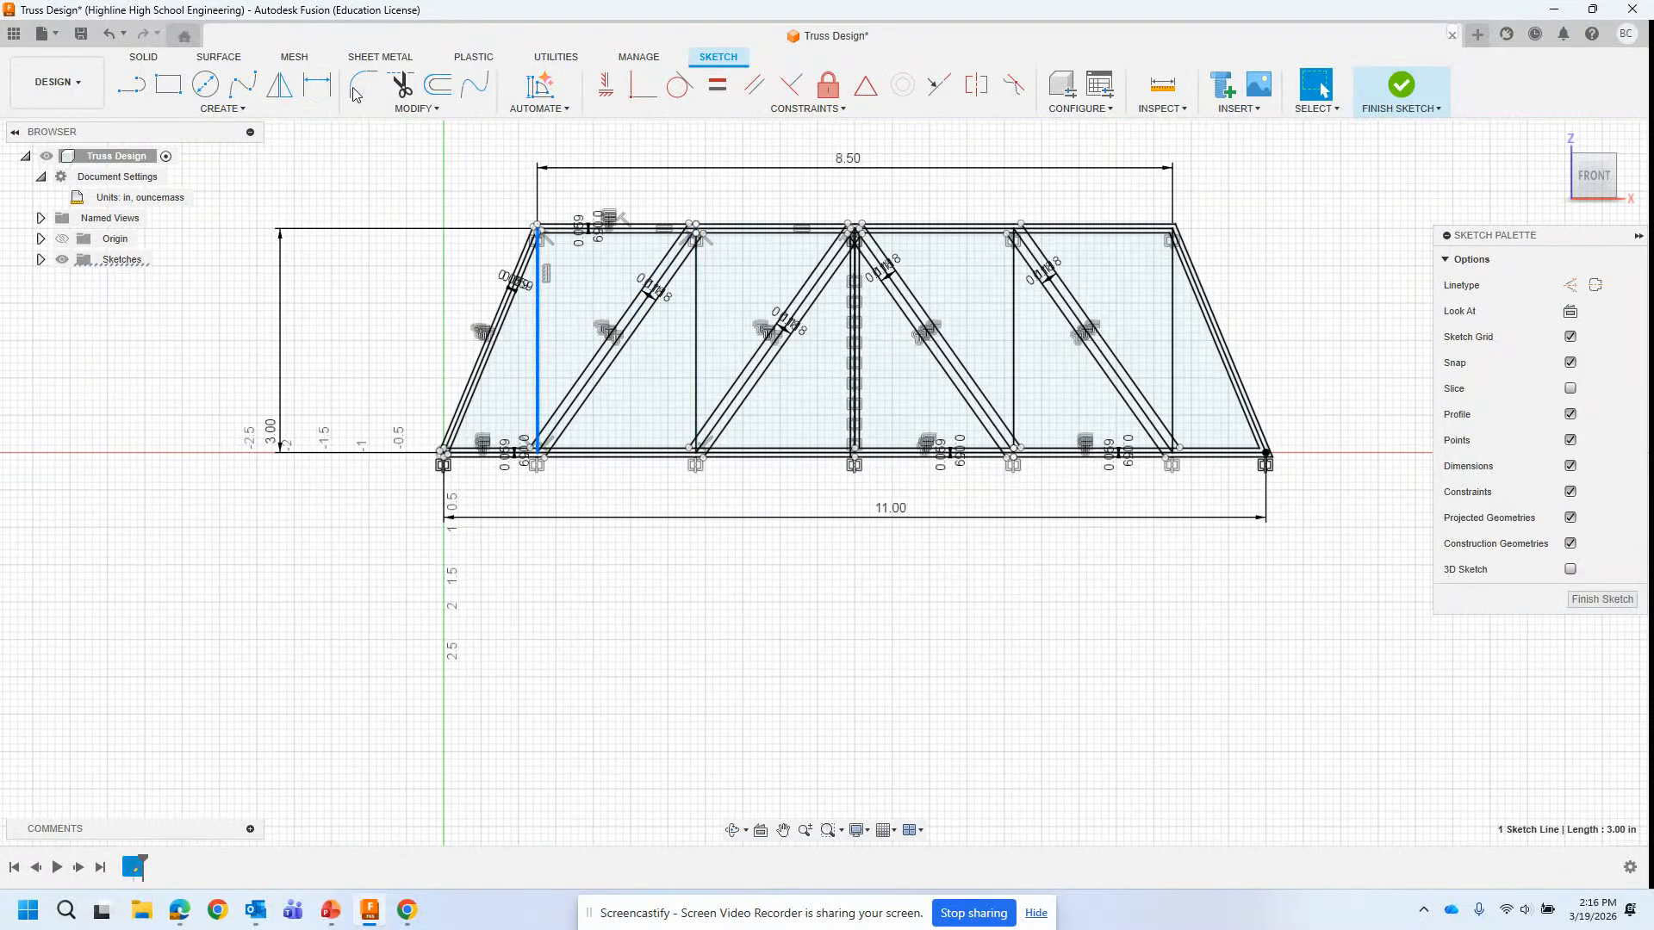
pyautogui.click(438, 84)
pyautogui.moveTo(1370, 310); pyautogui.dragTo(1141, 309)
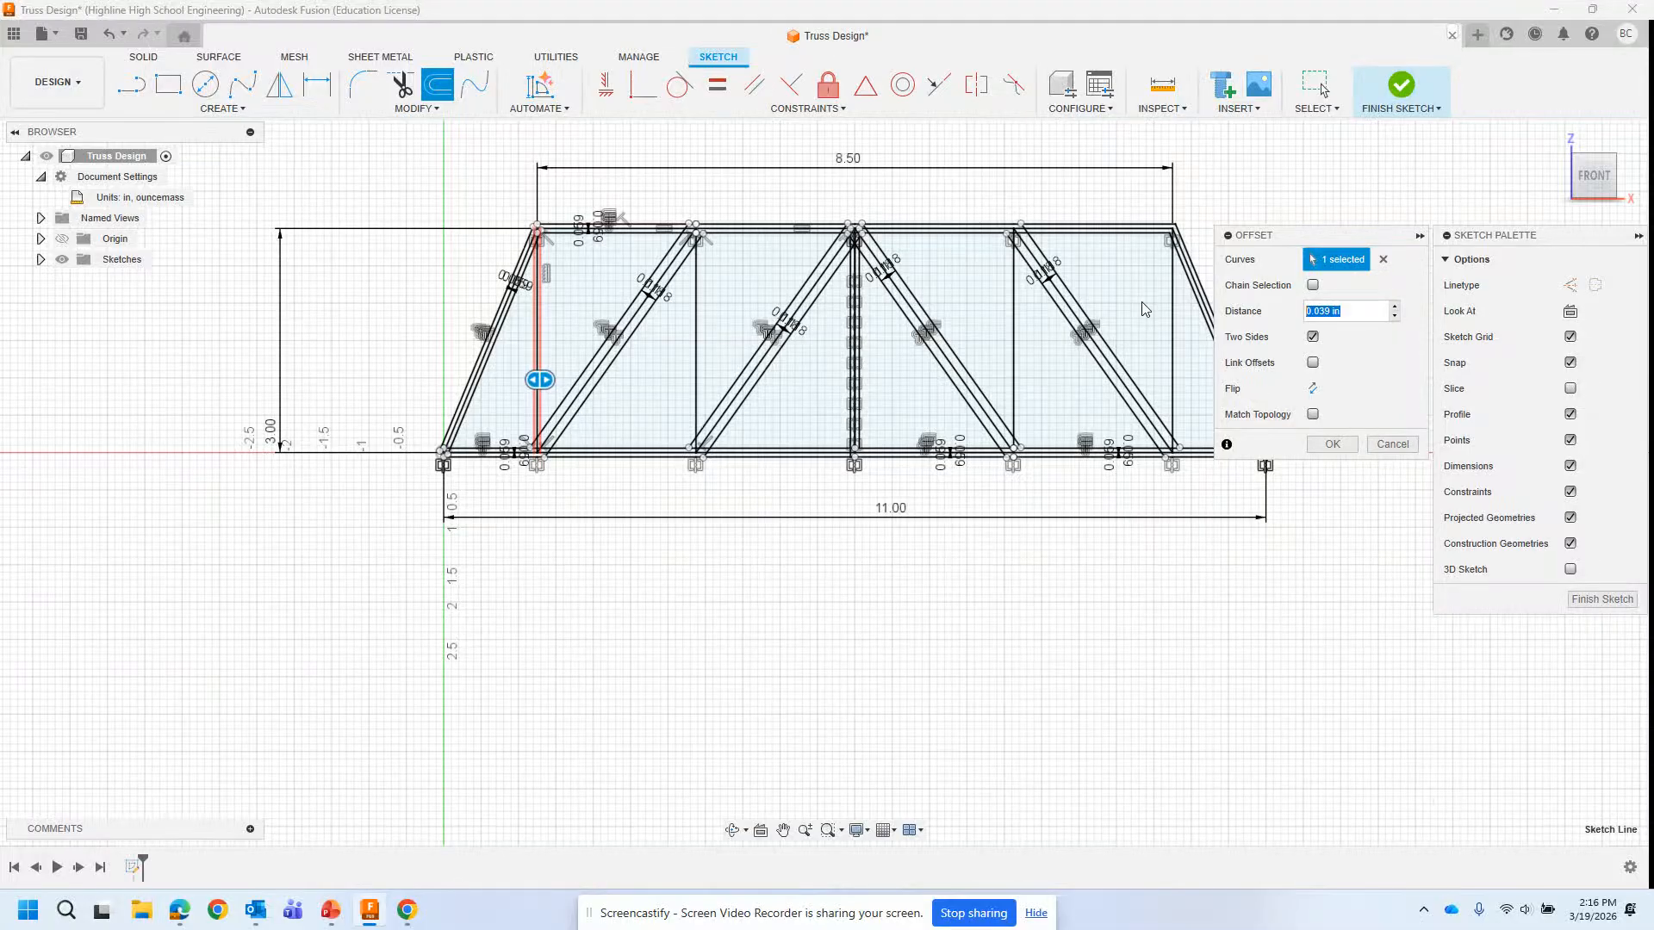
pyautogui.write('1.5mm')
pyautogui.press('Return')
pyautogui.click(443, 86)
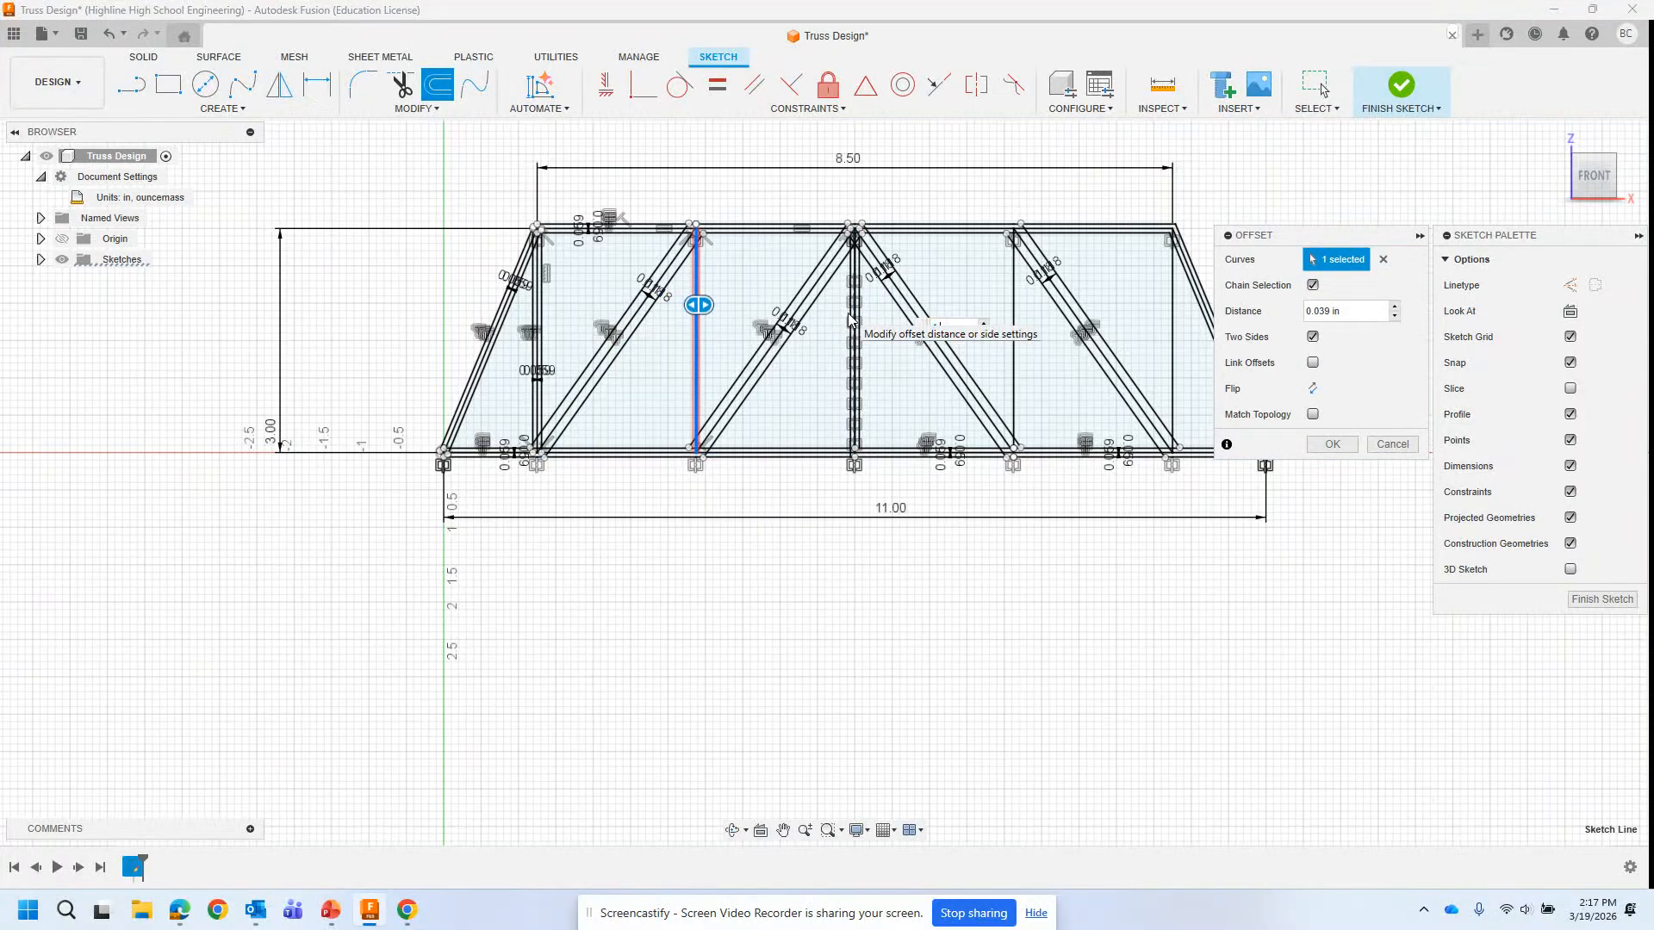
pyautogui.press('Return')
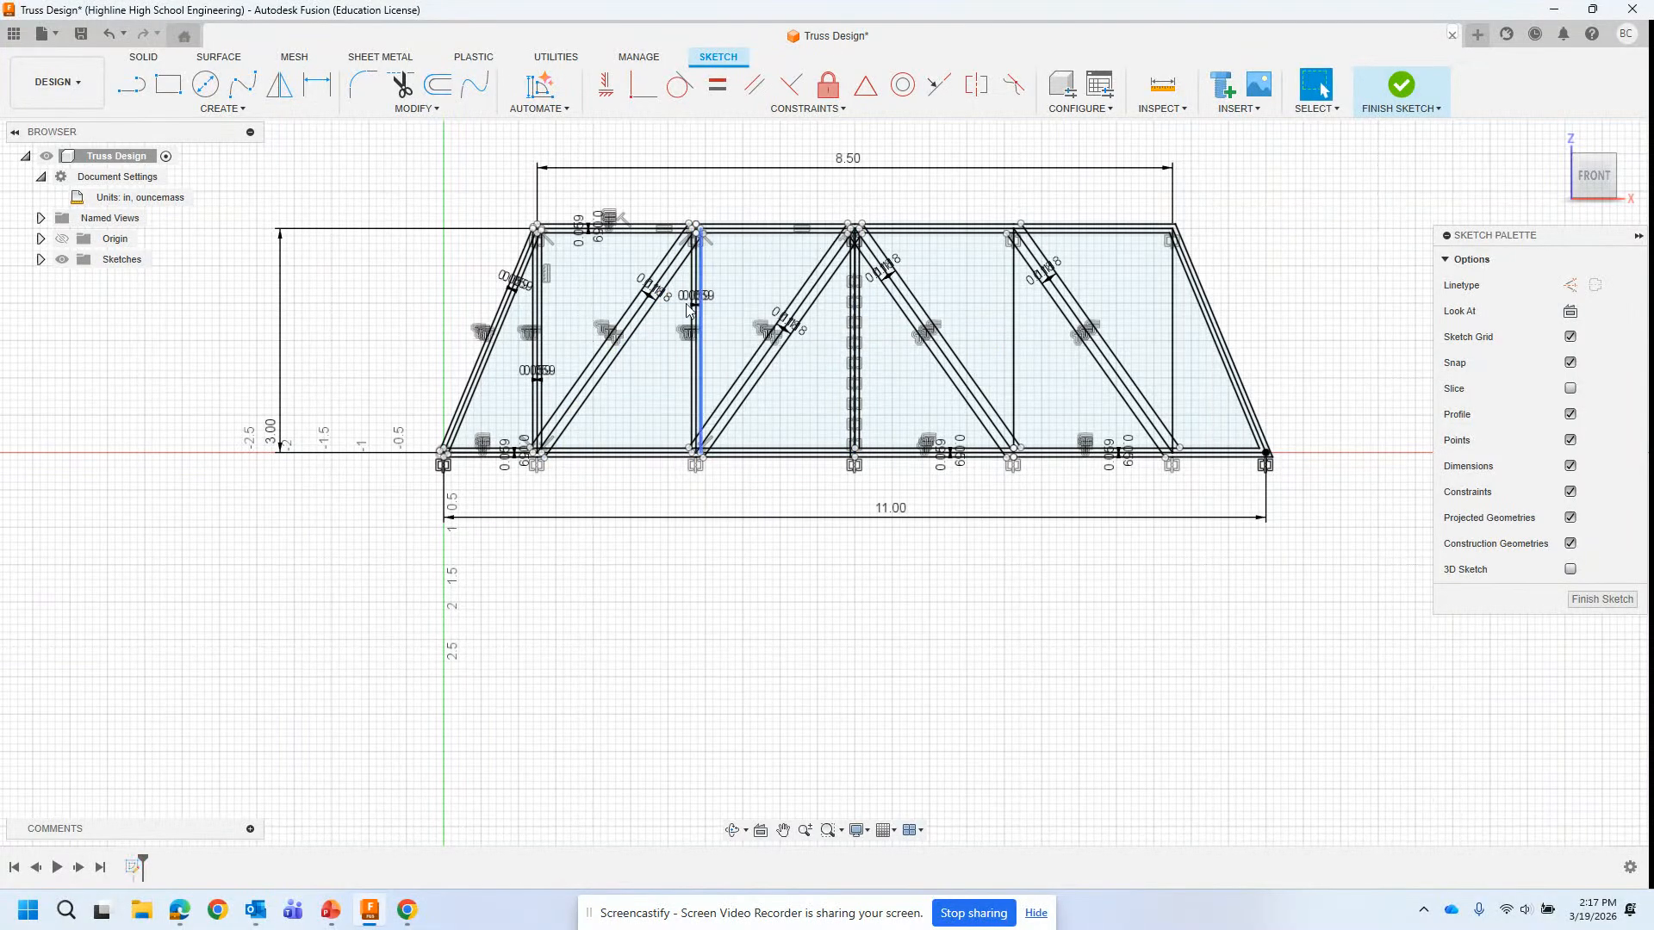
# Step: Offset each of the two verticals in the right half of the truss by 1.5 mm on both sides
pyautogui.click(438, 84)
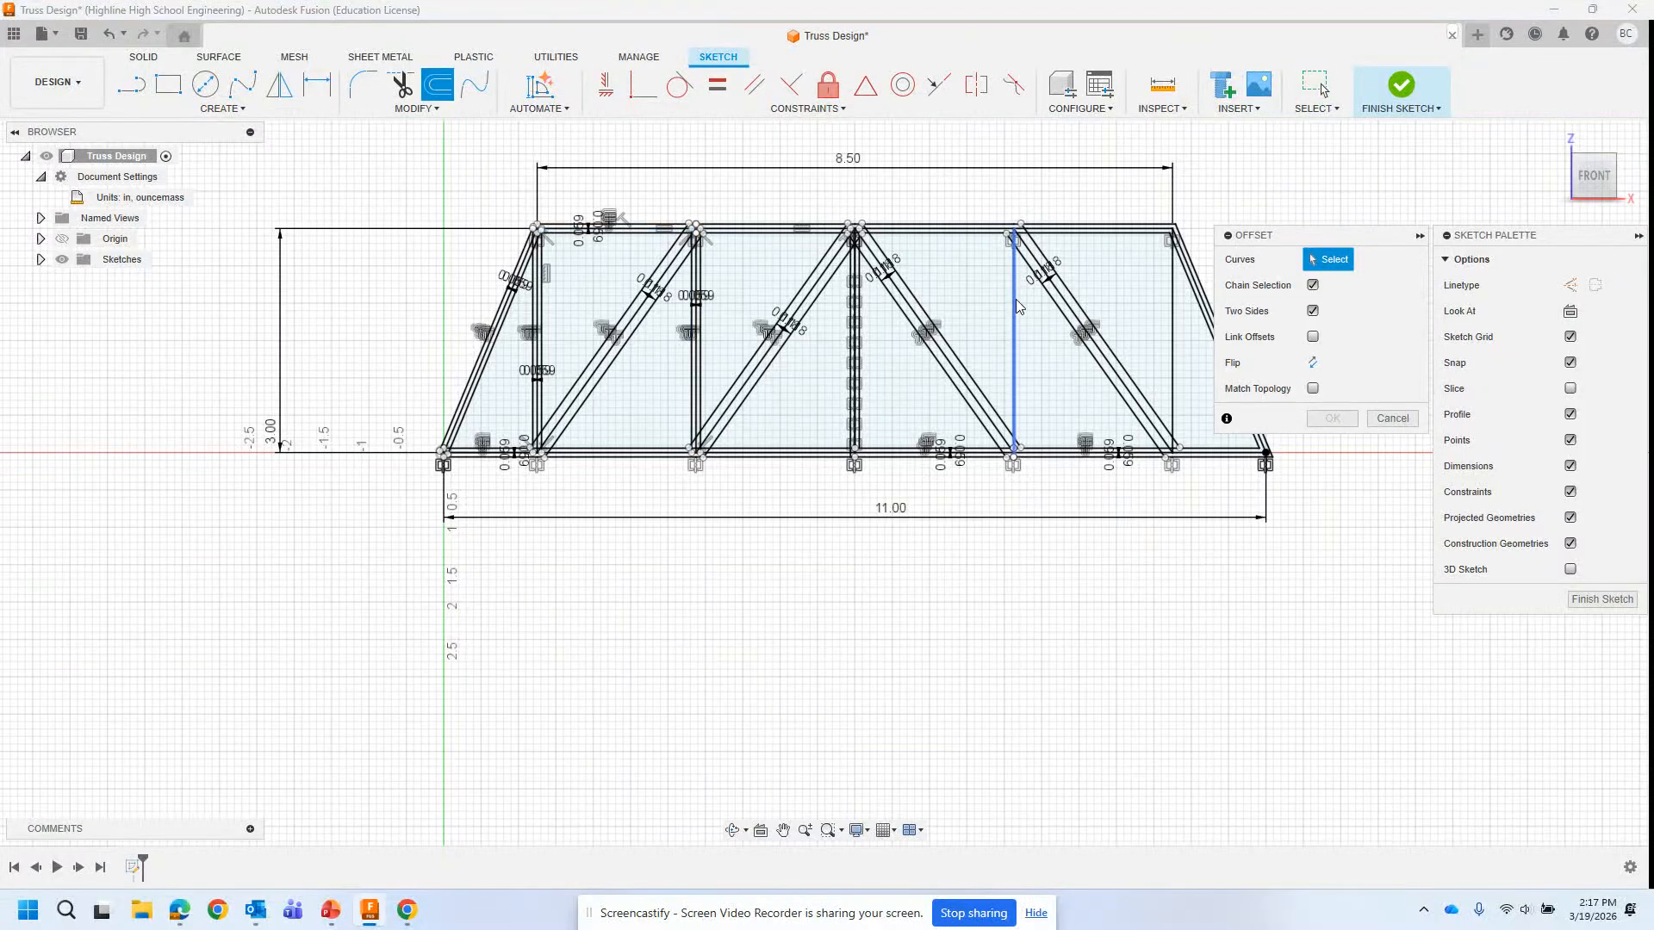
pyautogui.click(1015, 305)
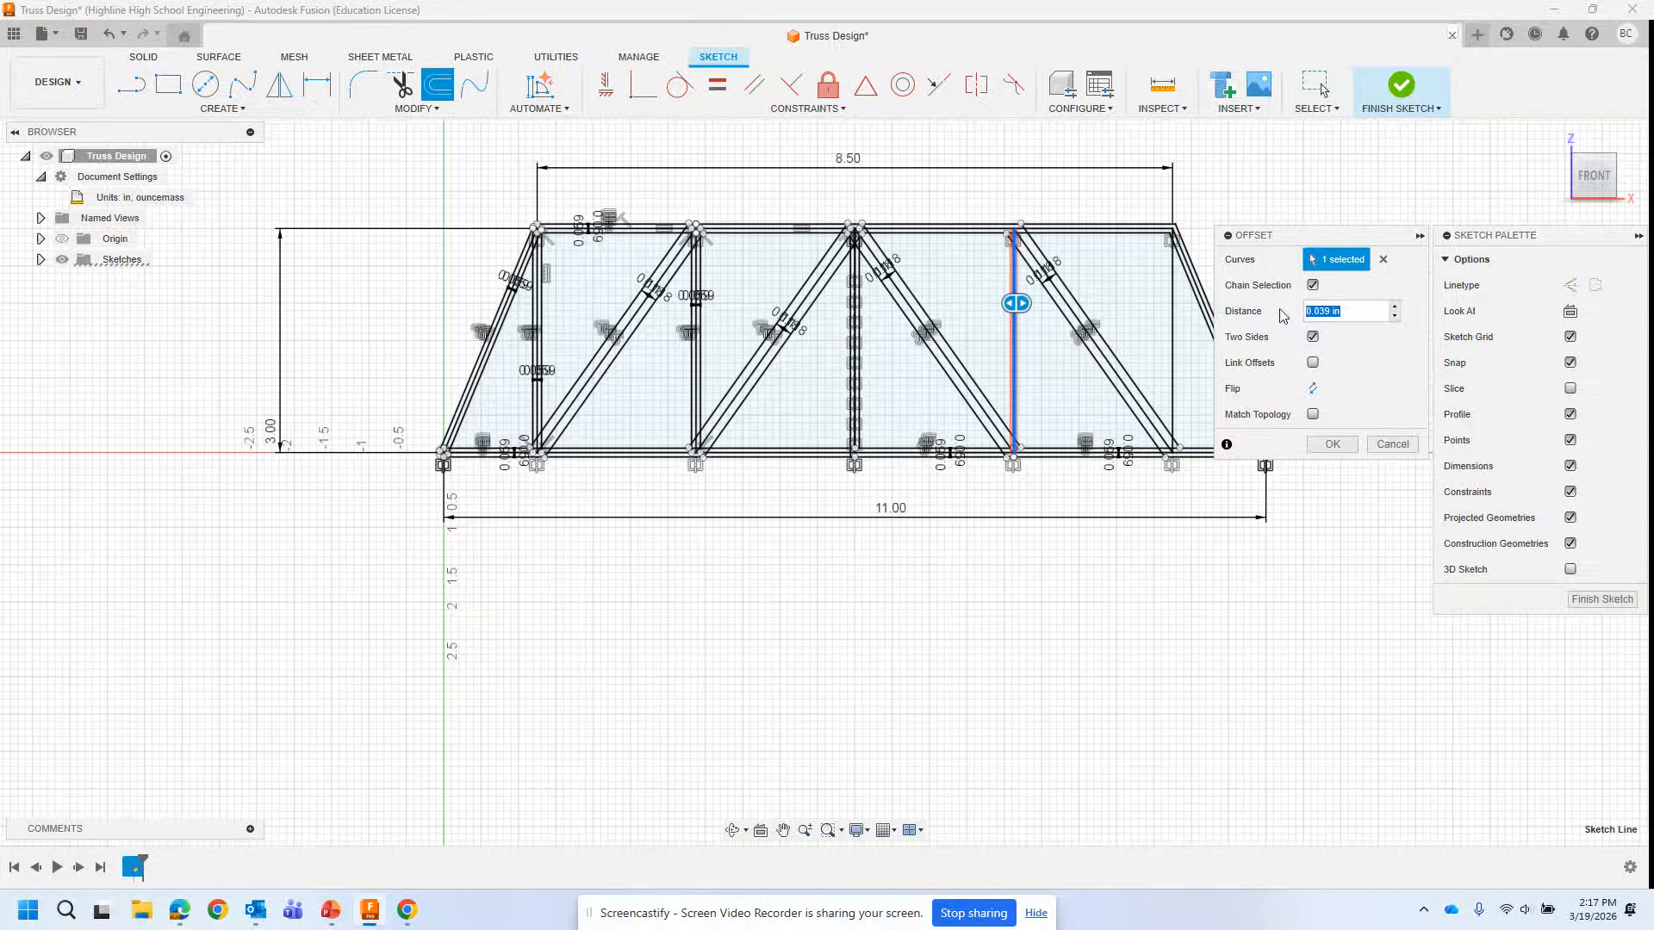
pyautogui.write('1.5mm')
pyautogui.press('Return')
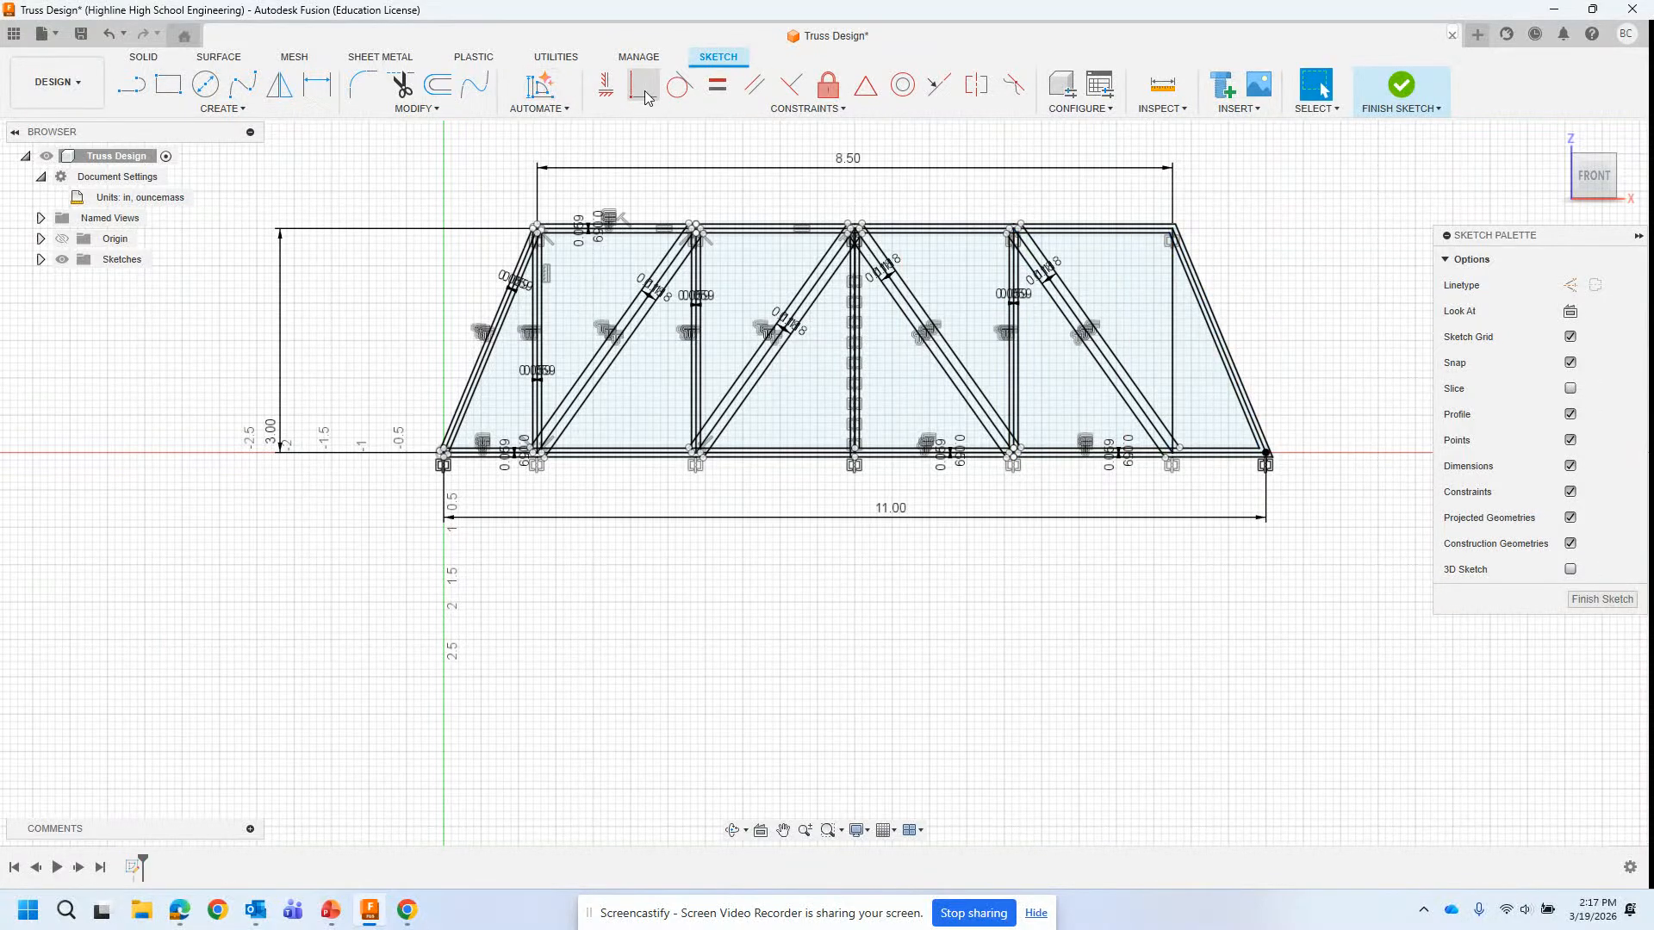
pyautogui.click(437, 84)
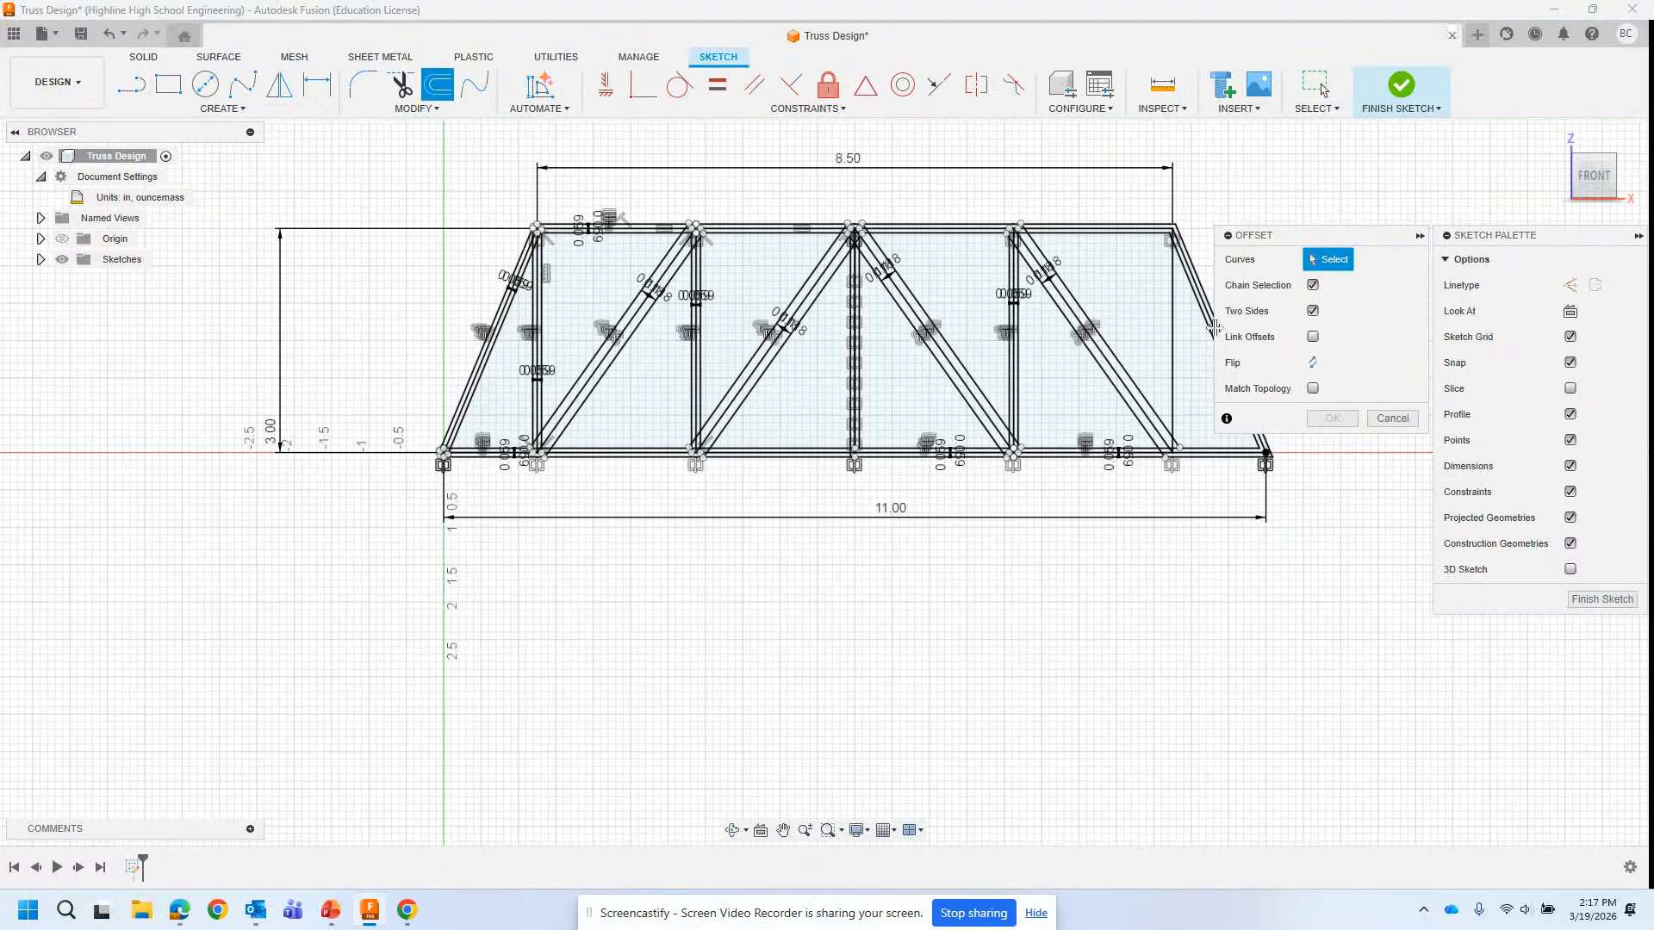
pyautogui.click(1172, 319)
pyautogui.write('1.5mm')
pyautogui.press('Return')
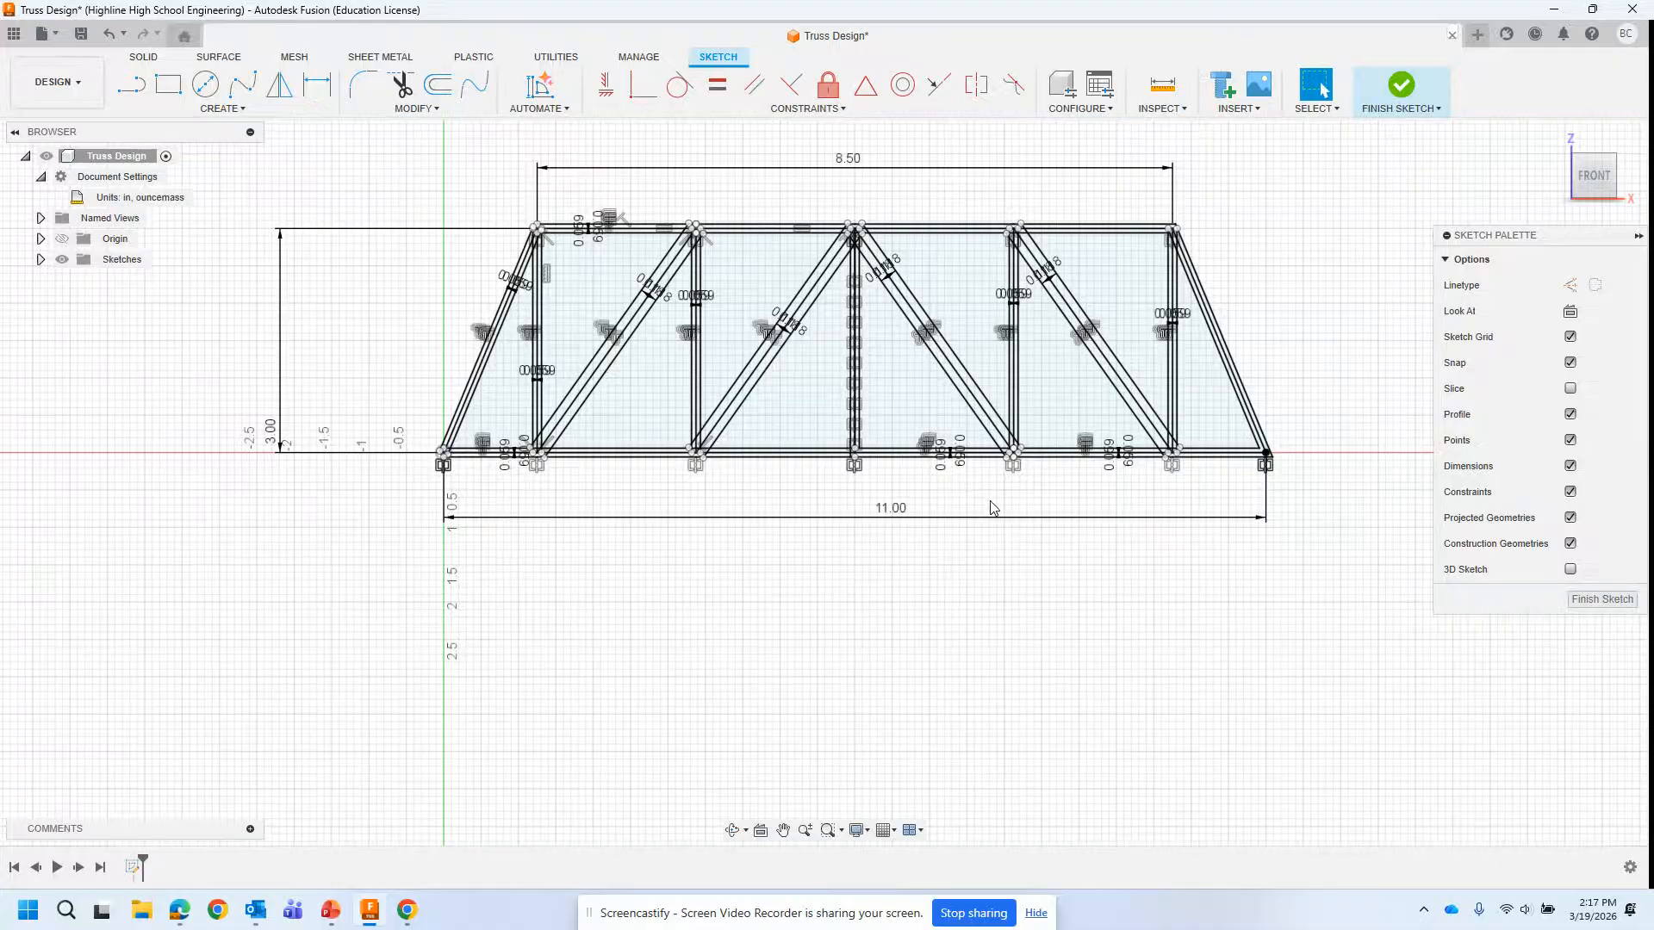
pyautogui.scroll(6, 877, 473)
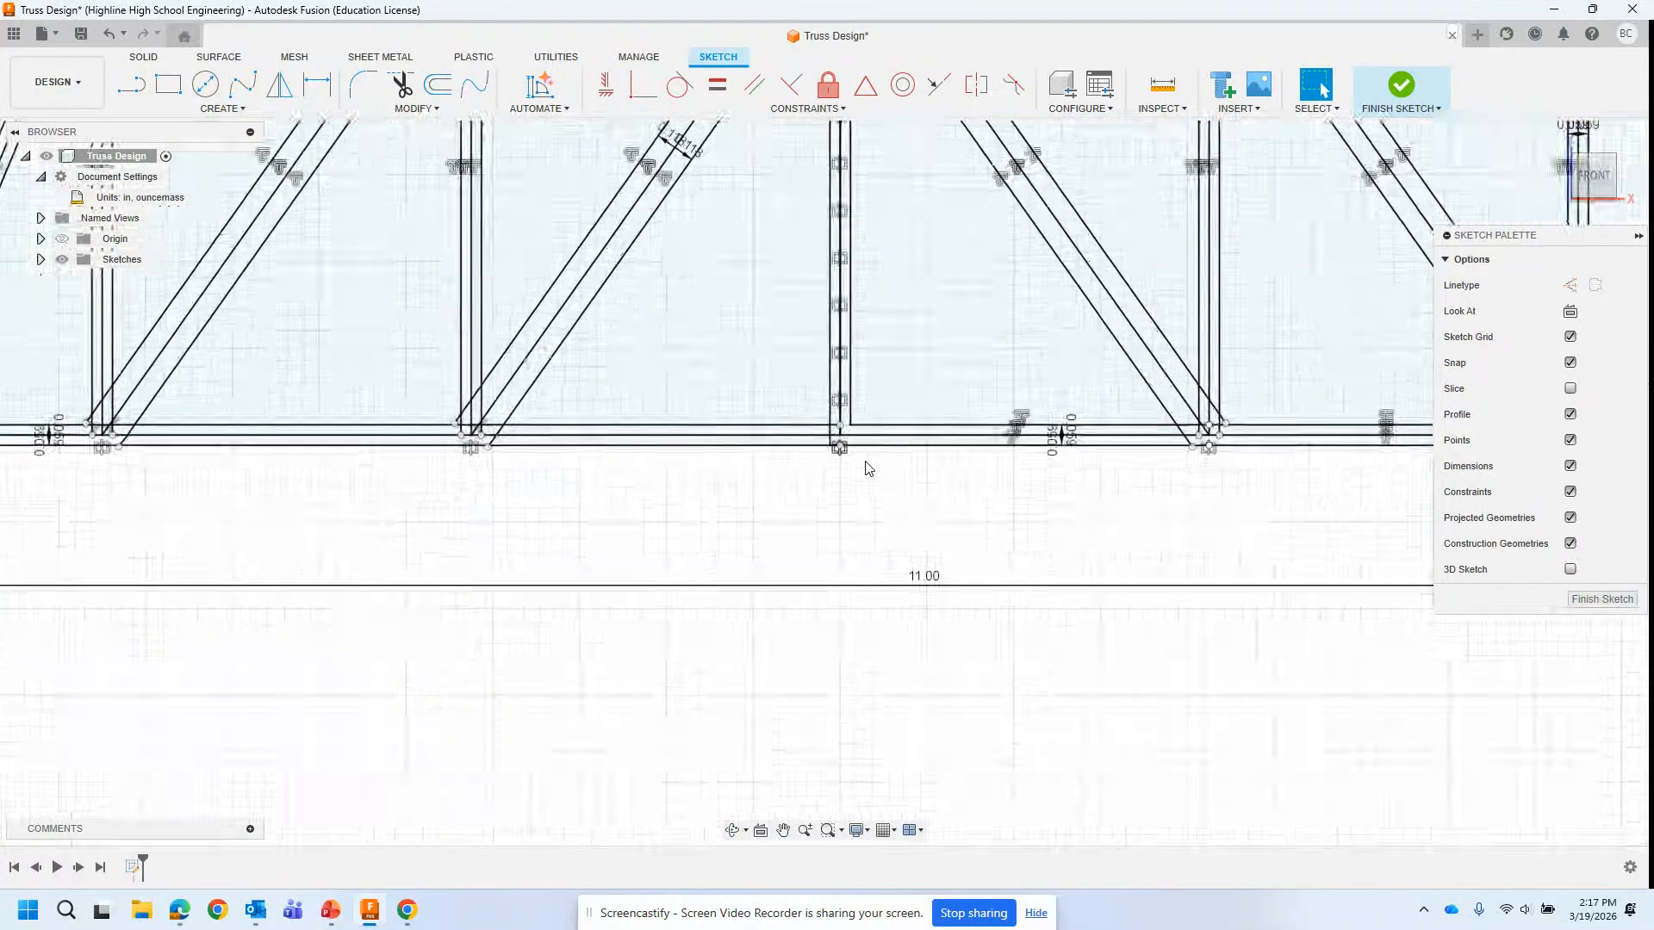
# Step: Examine the truss corners and joints for offset lines that do not meet
pyautogui.scroll(-3, 868, 469)
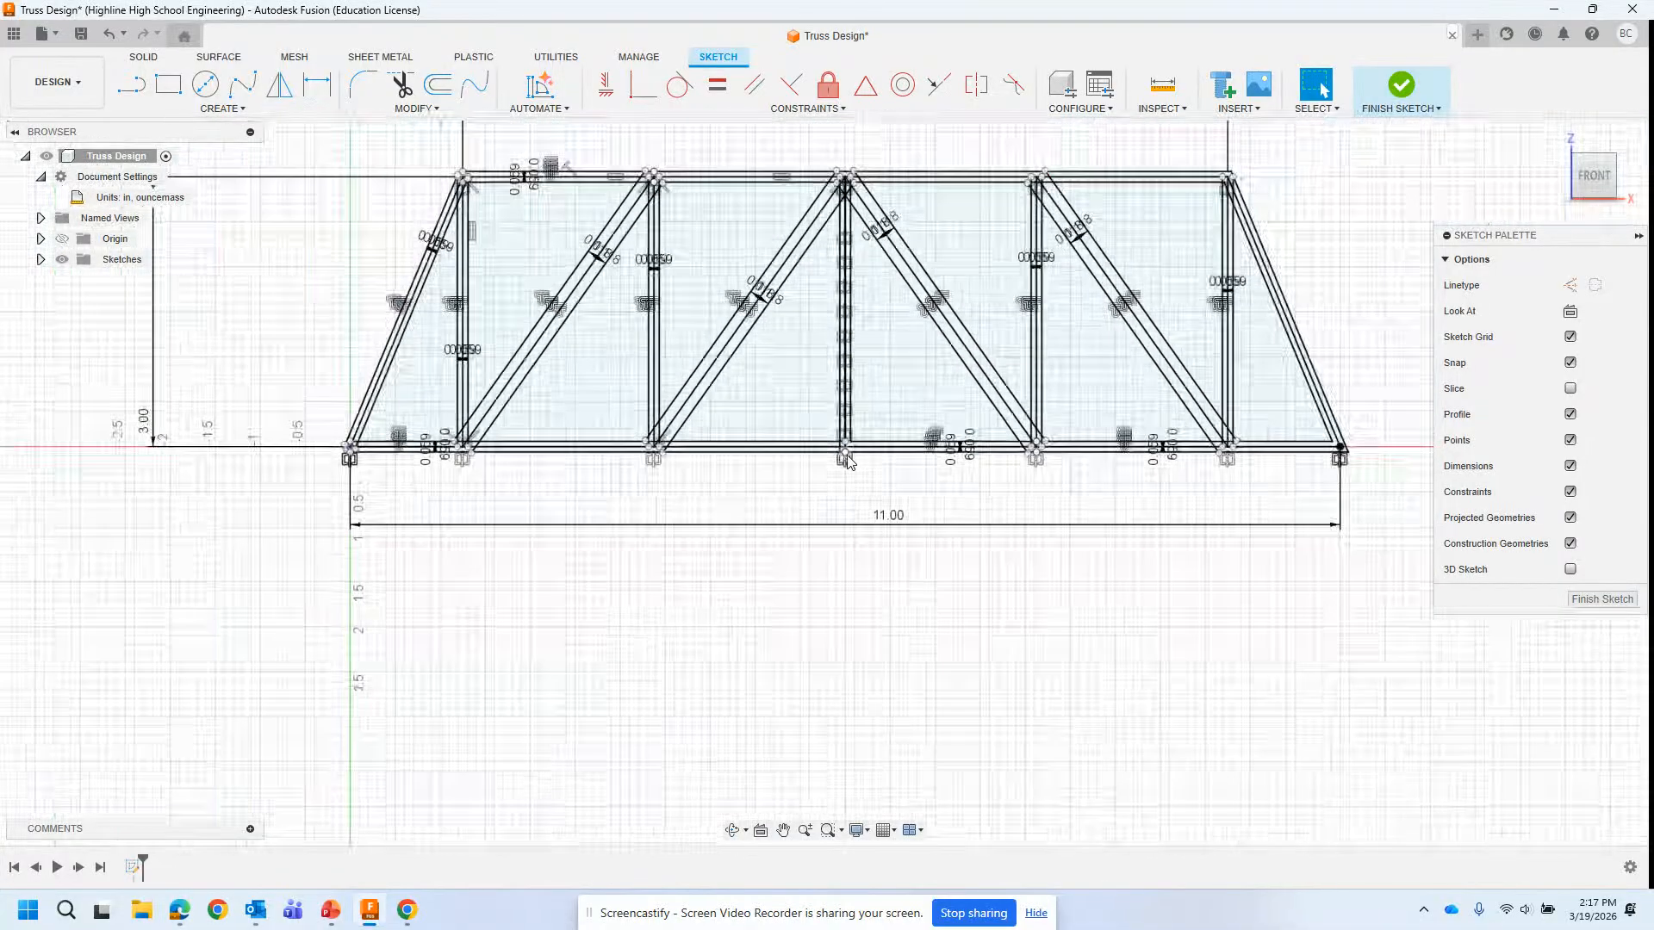
pyautogui.scroll(4, 697, 164)
pyautogui.scroll(-2, 517, 193)
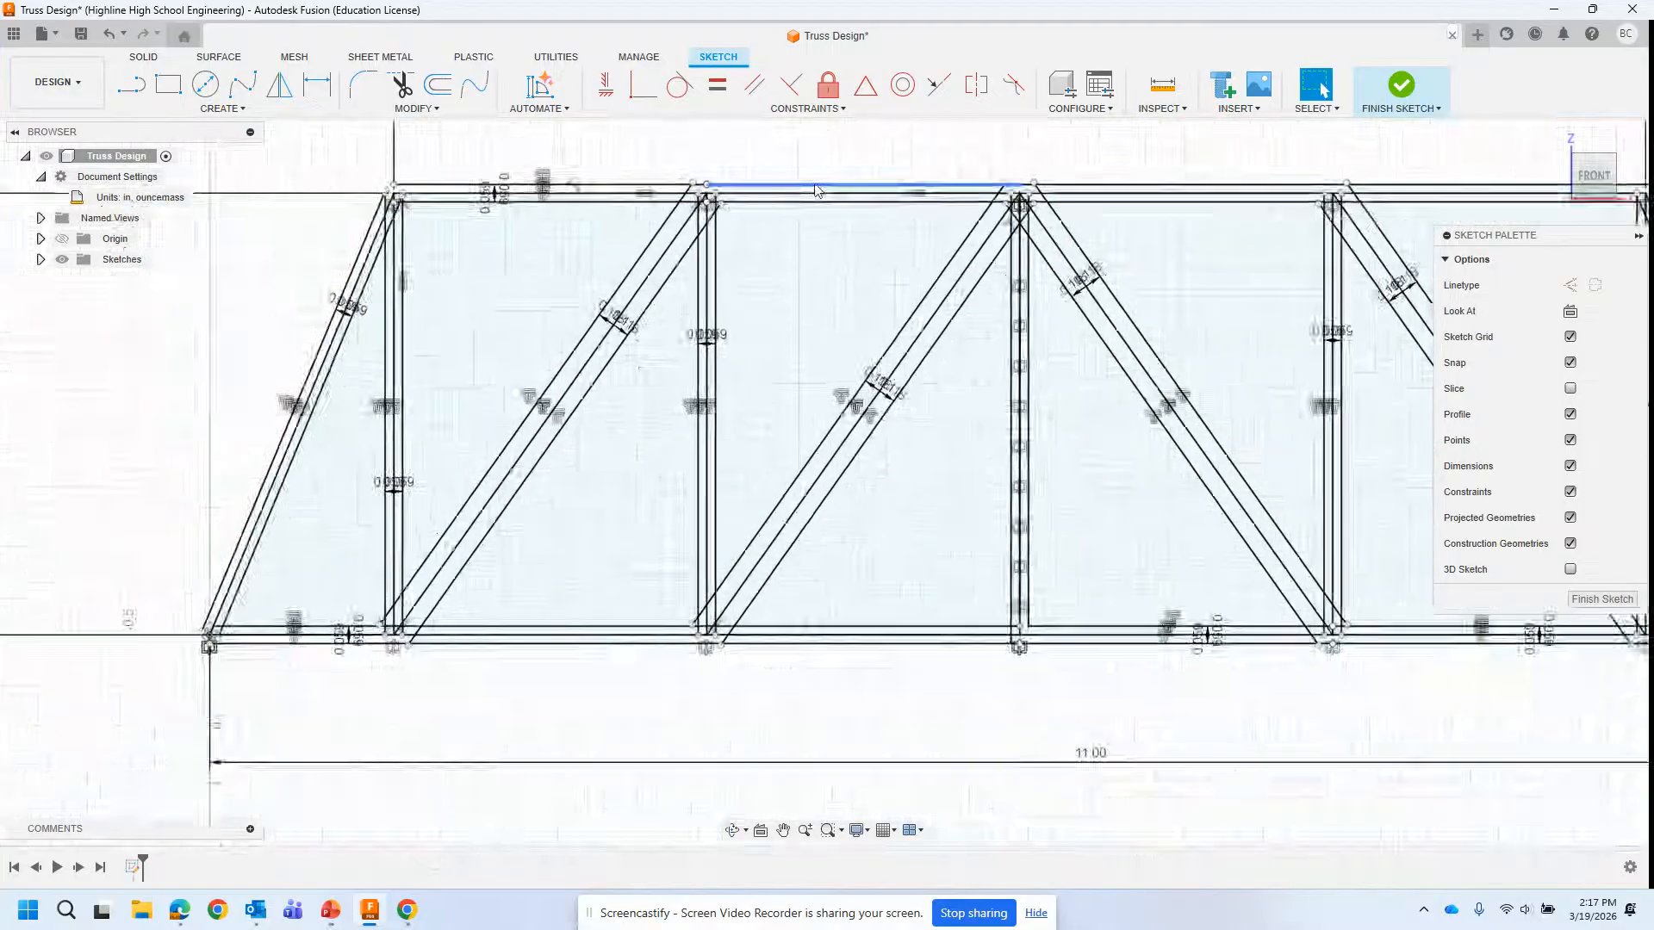
pyautogui.scroll(-3, 448, 232)
pyautogui.scroll(-2, 1252, 146)
pyautogui.scroll(5, 1249, 214)
pyautogui.scroll(-1, 1246, 212)
pyautogui.scroll(-3, 1288, 228)
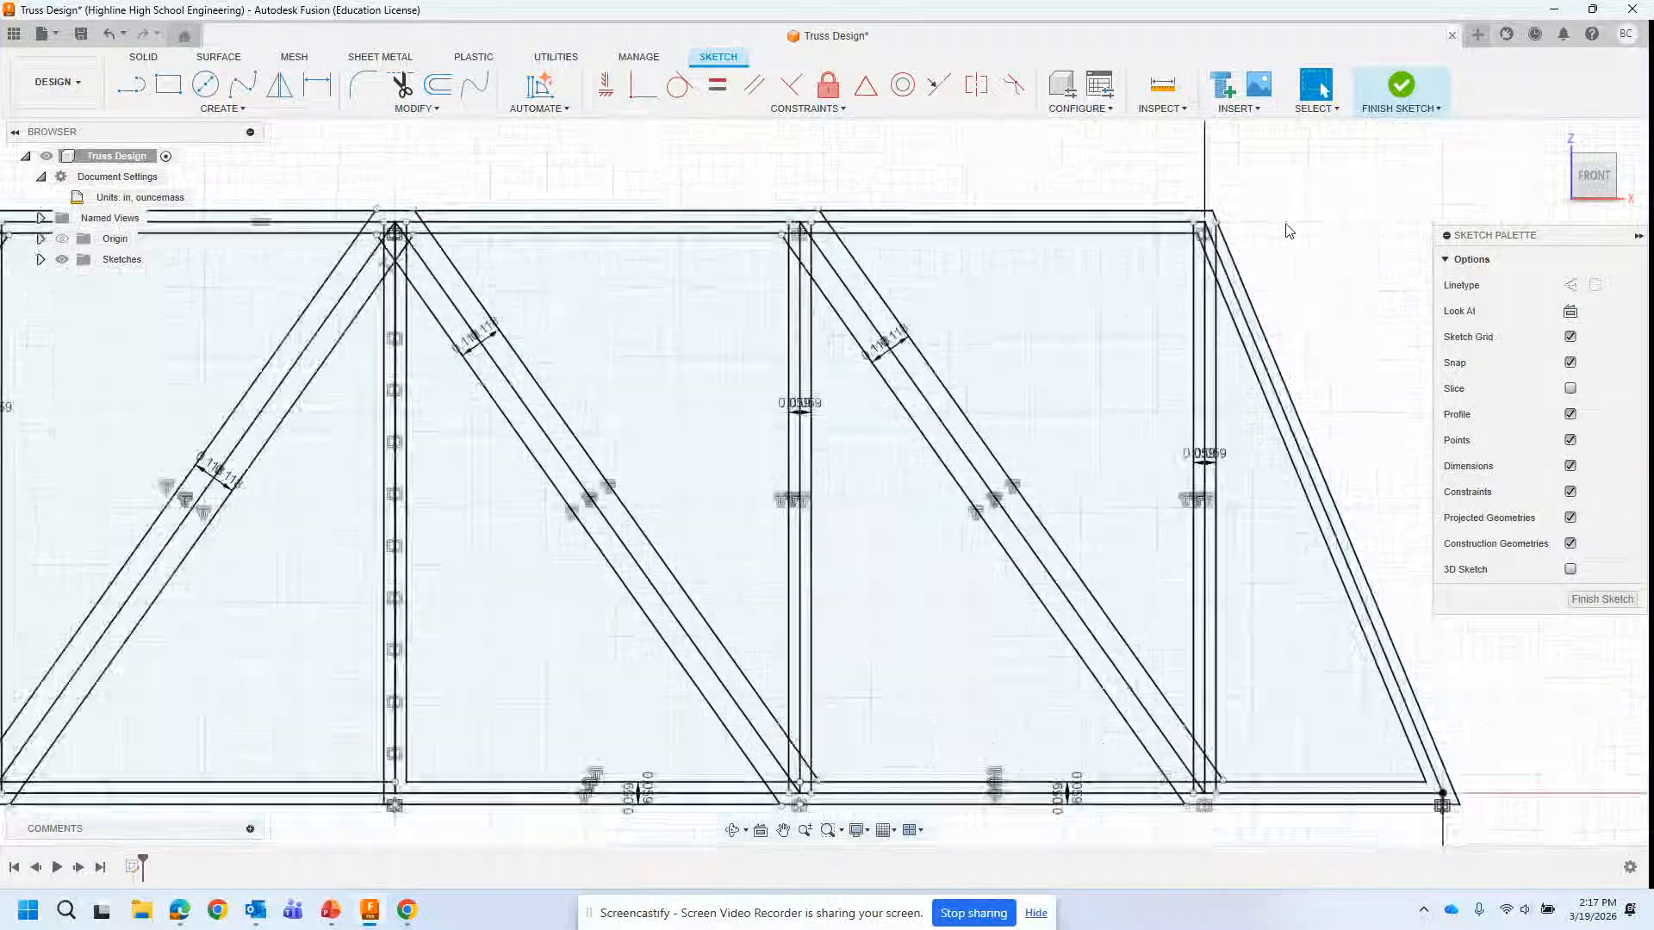
pyautogui.scroll(-1, 1318, 239)
pyautogui.scroll(6, 568, 211)
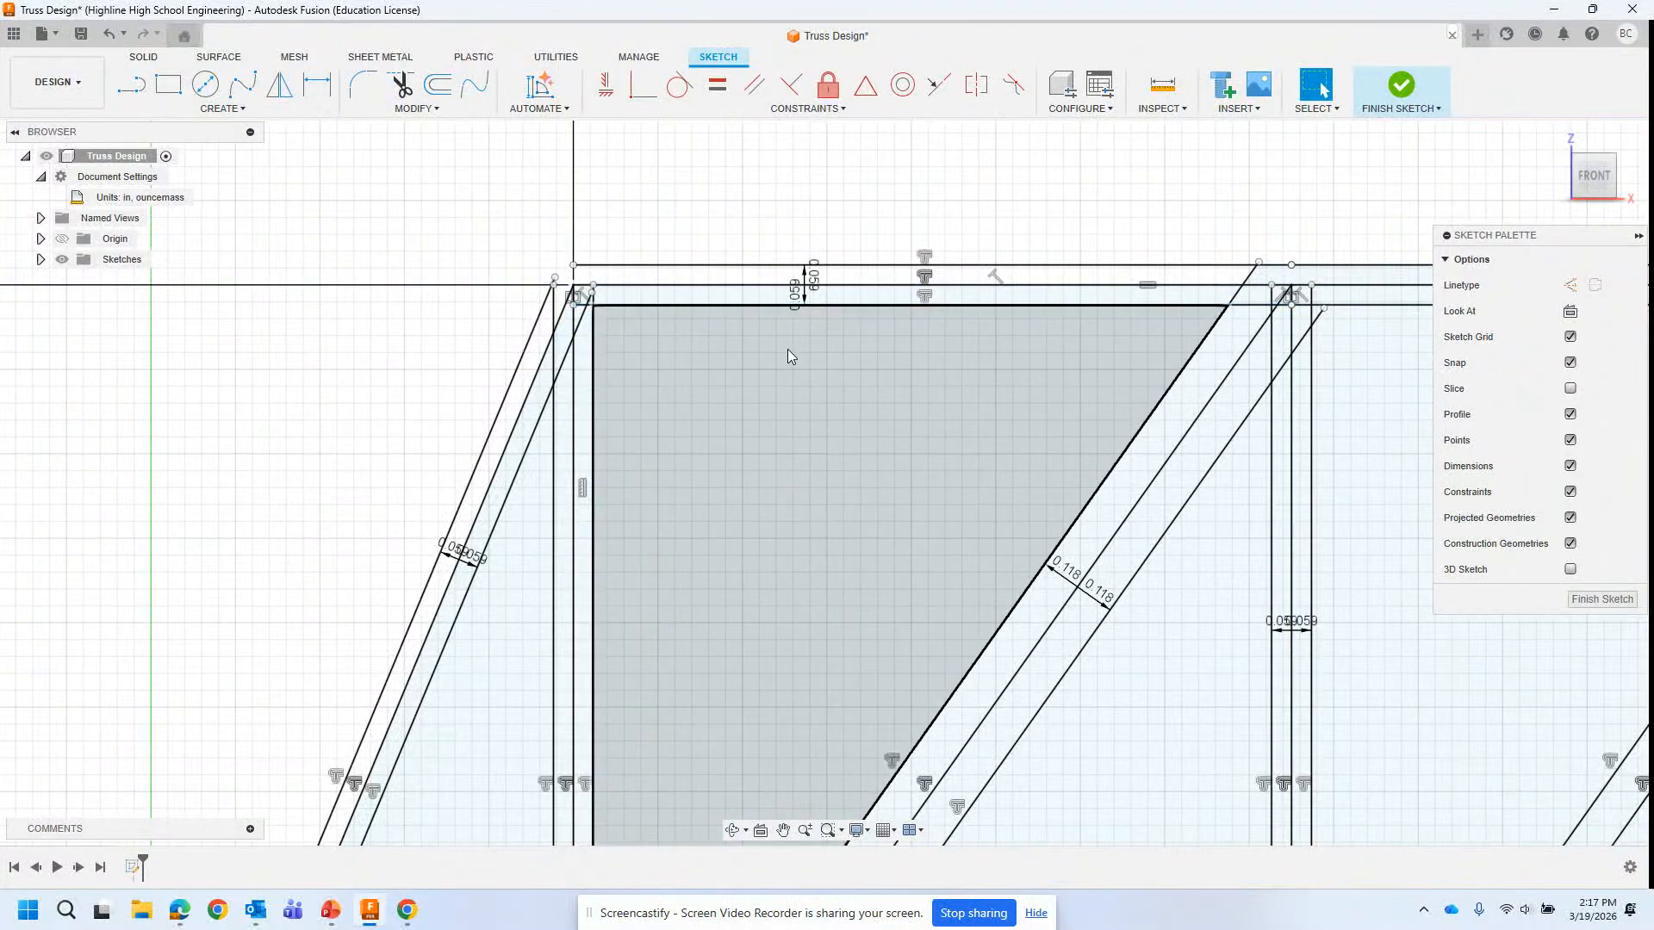
pyautogui.scroll(-5, 627, 372)
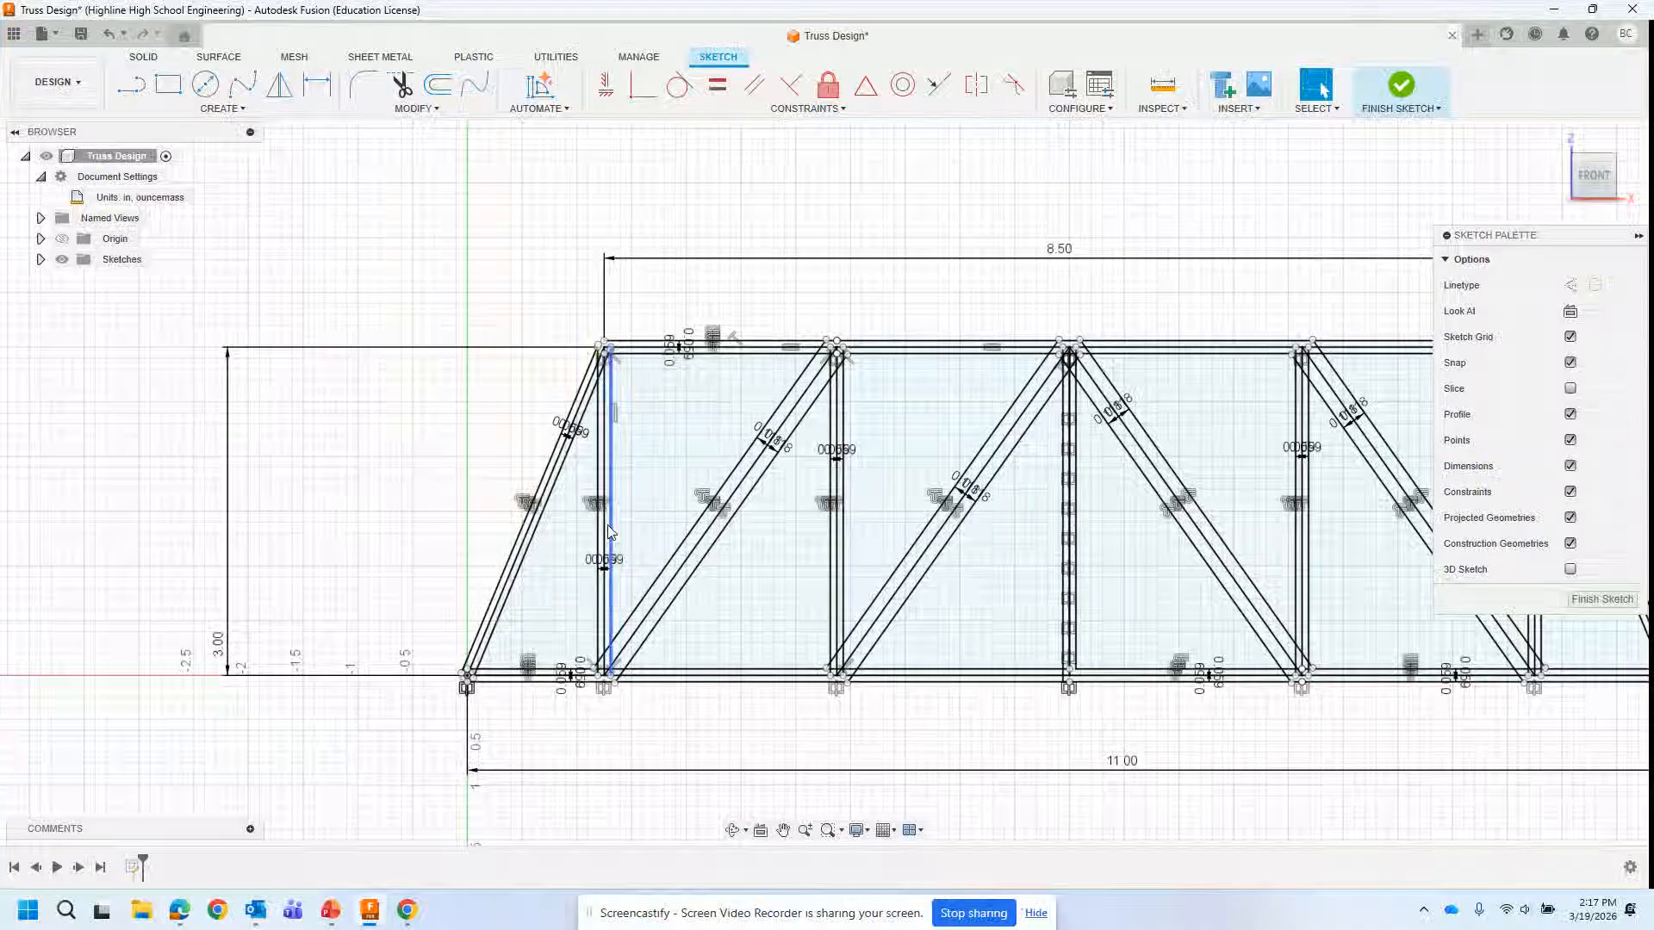
pyautogui.scroll(2, 601, 586)
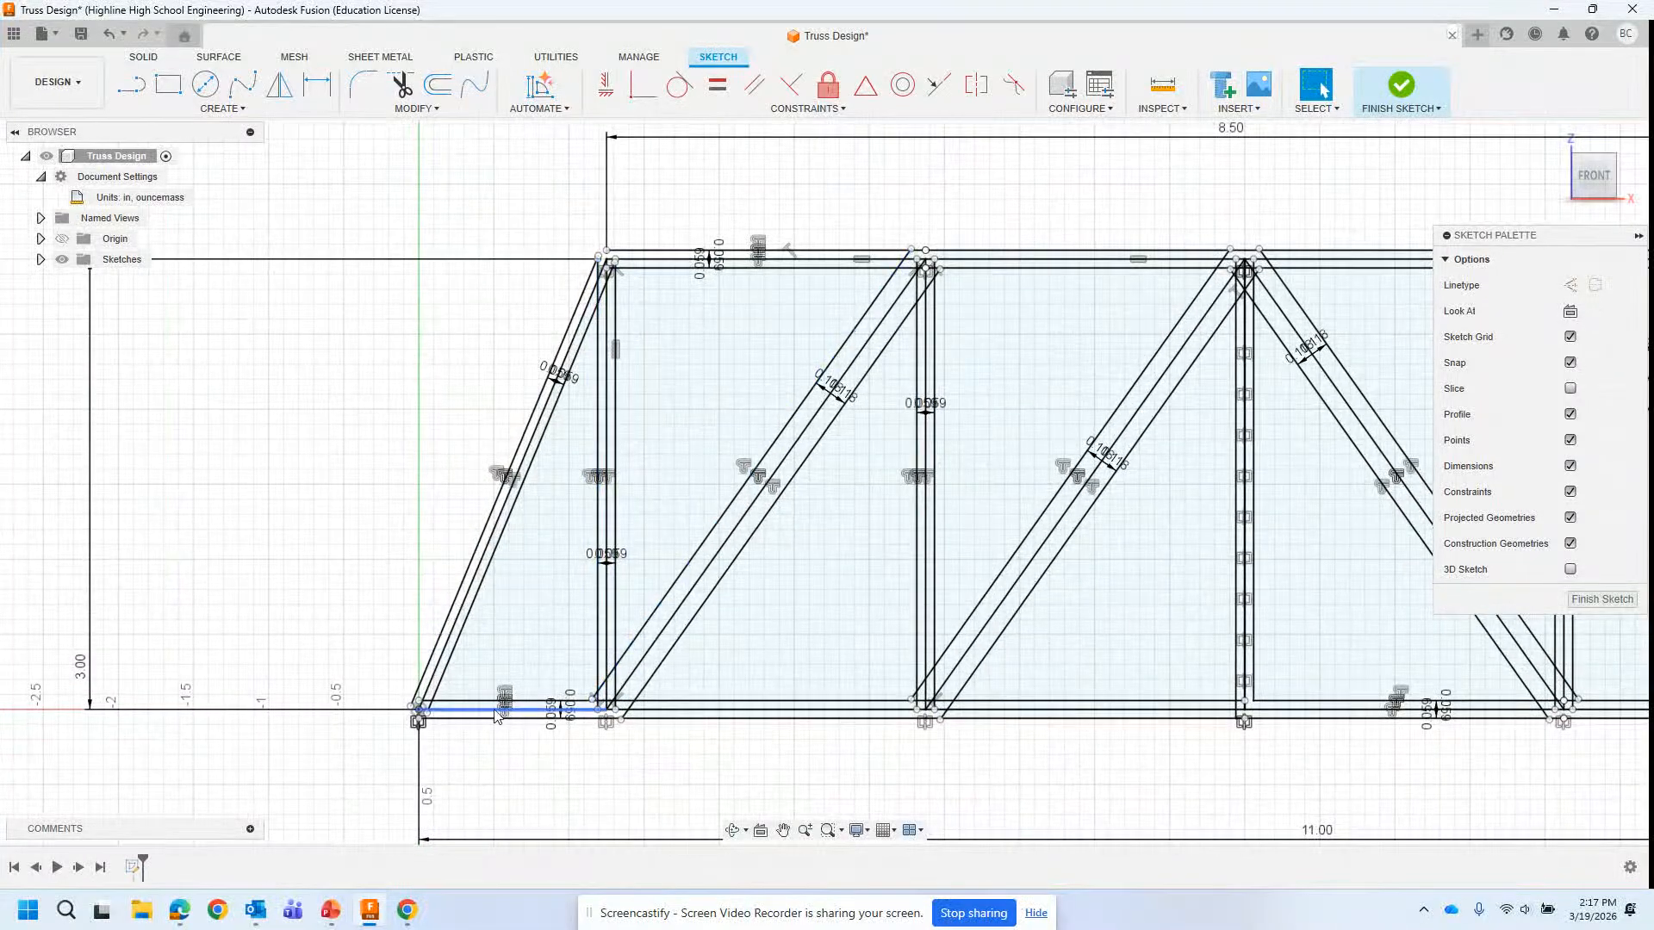
# Step: Extend the outer offset lines of the bottom chord and left end post until they meet at the truss's lower-left corner
pyautogui.scroll(6, 439, 722)
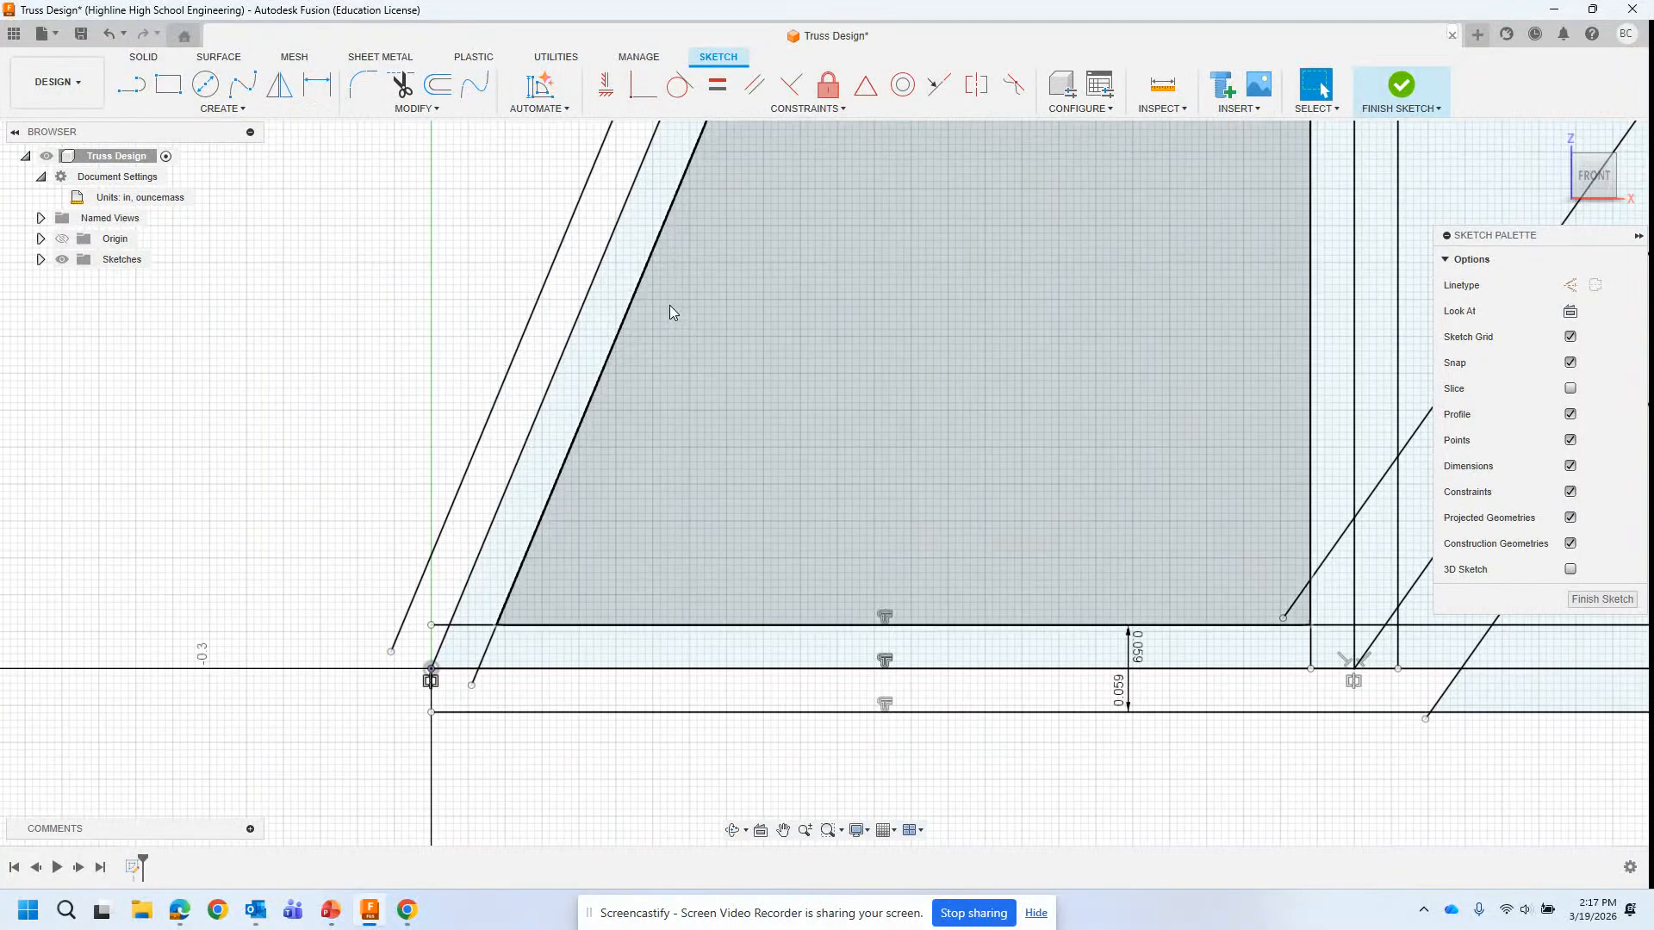
pyautogui.click(439, 109)
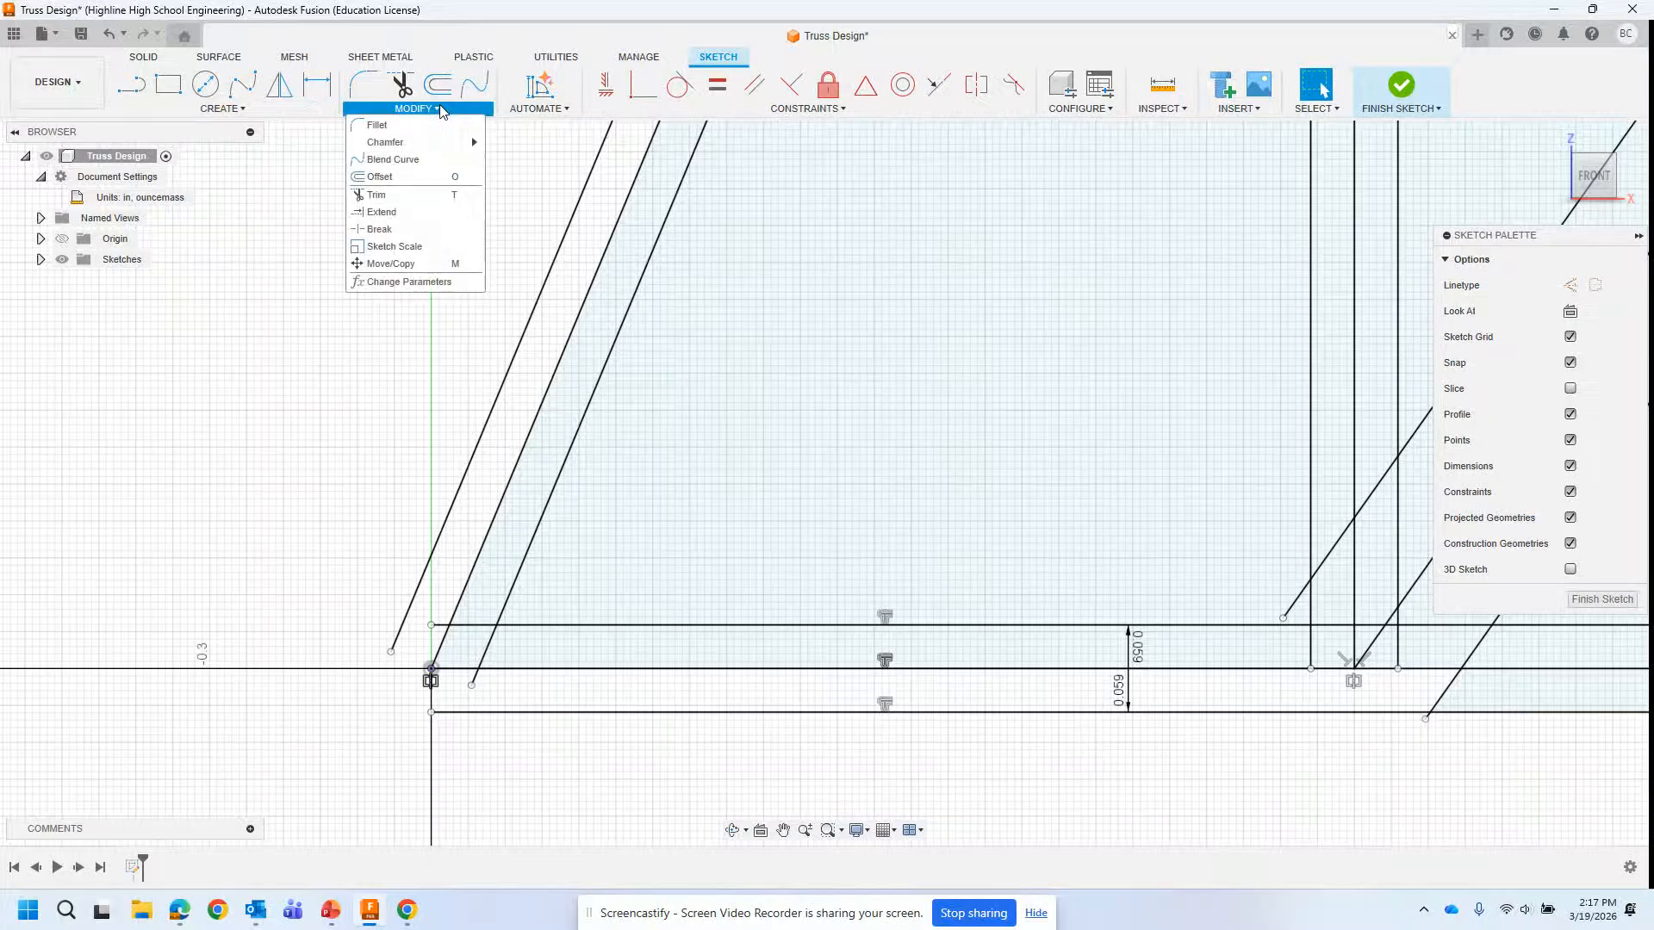
pyautogui.click(397, 214)
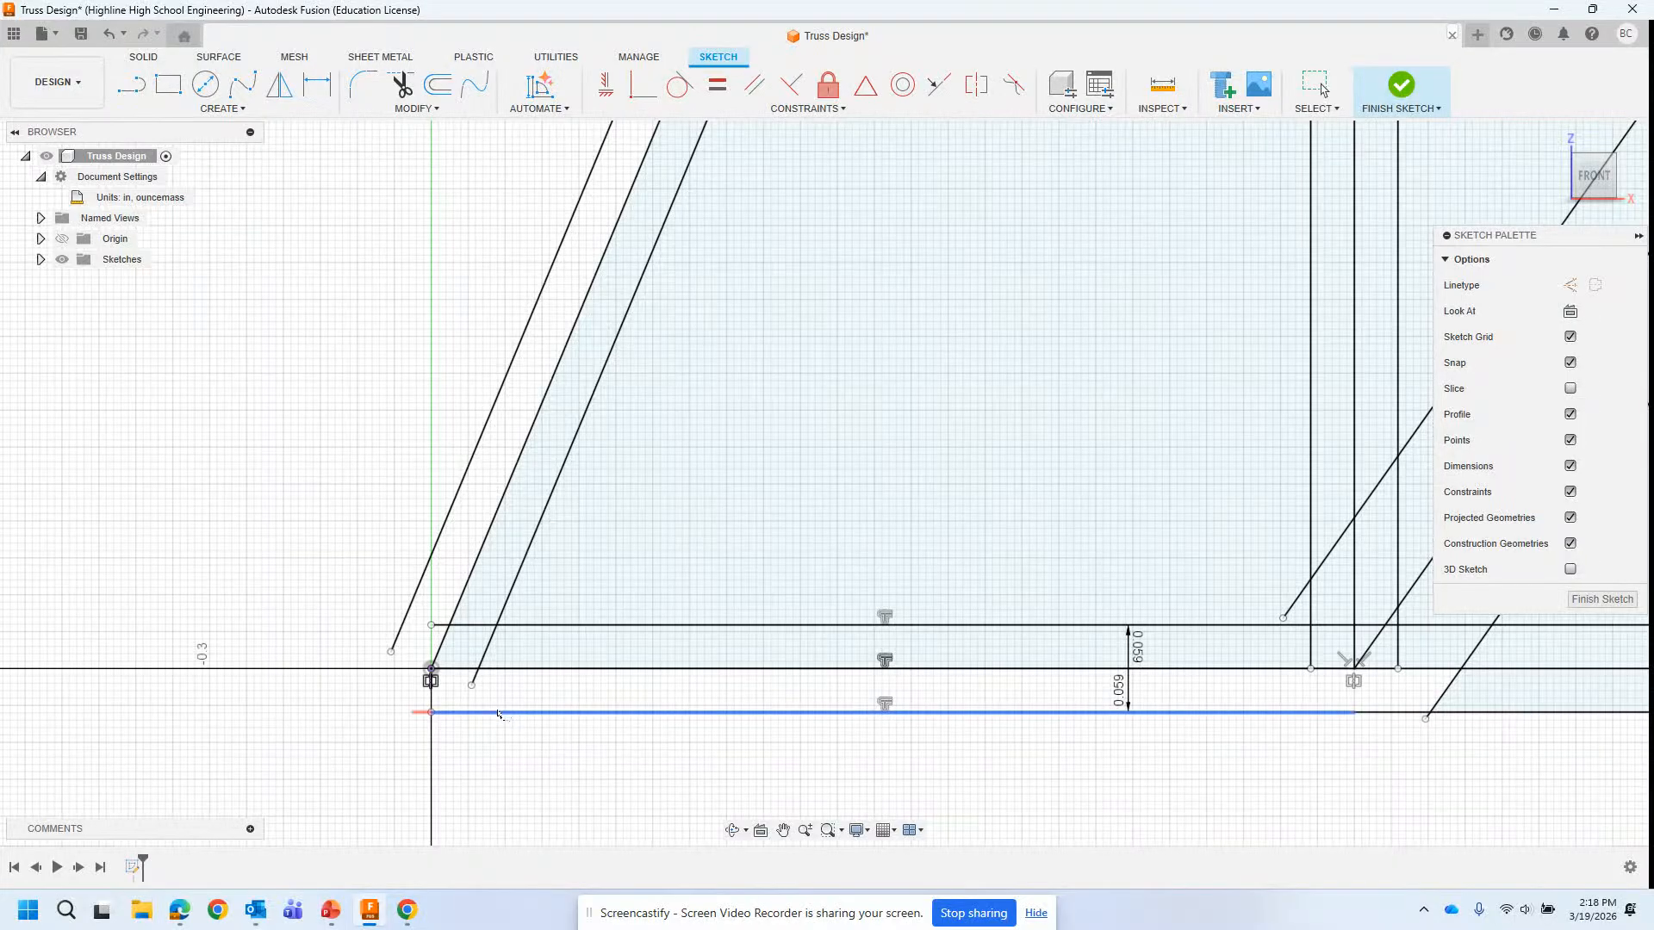
pyautogui.click(491, 710)
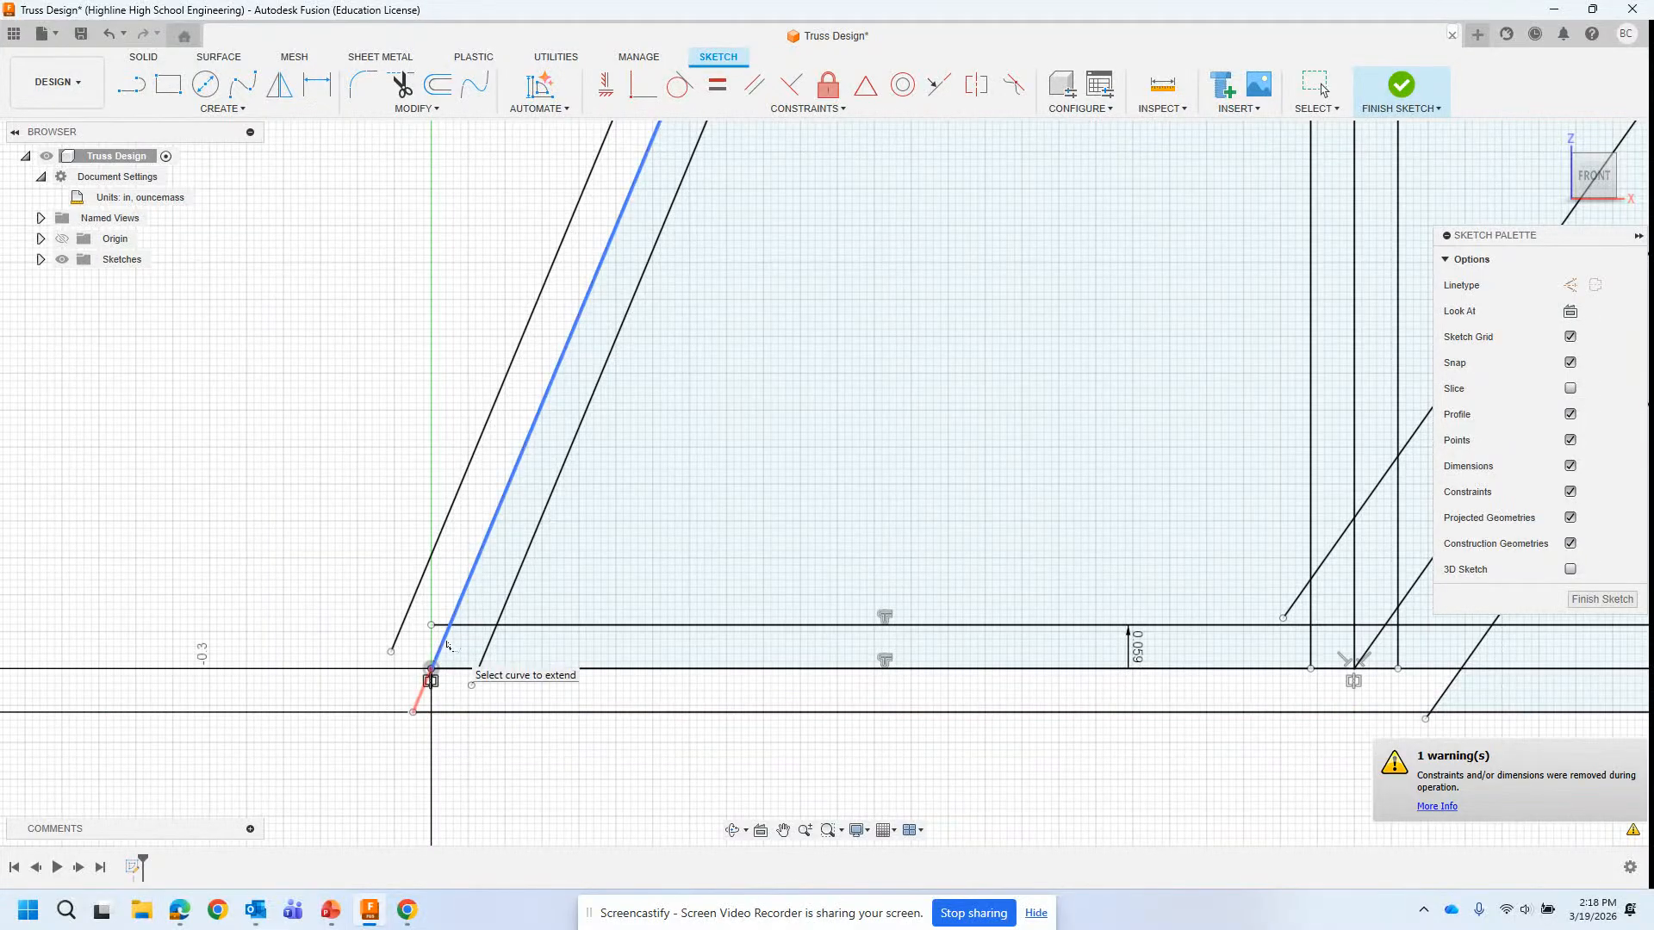
pyautogui.click(386, 658)
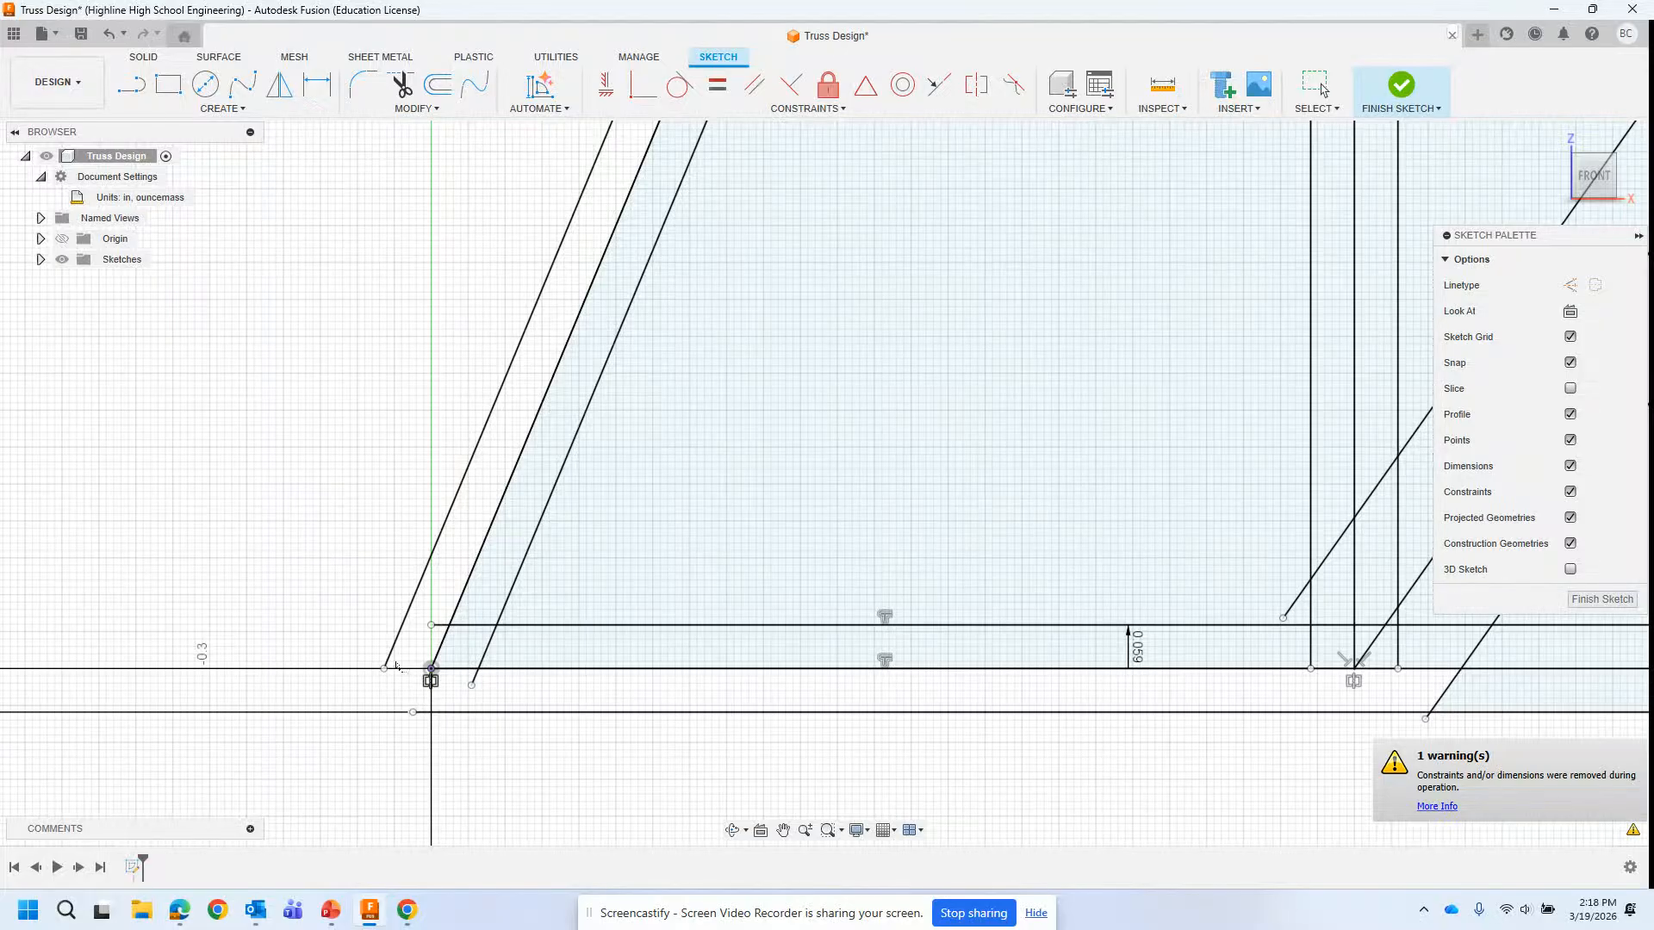
pyautogui.click(401, 638)
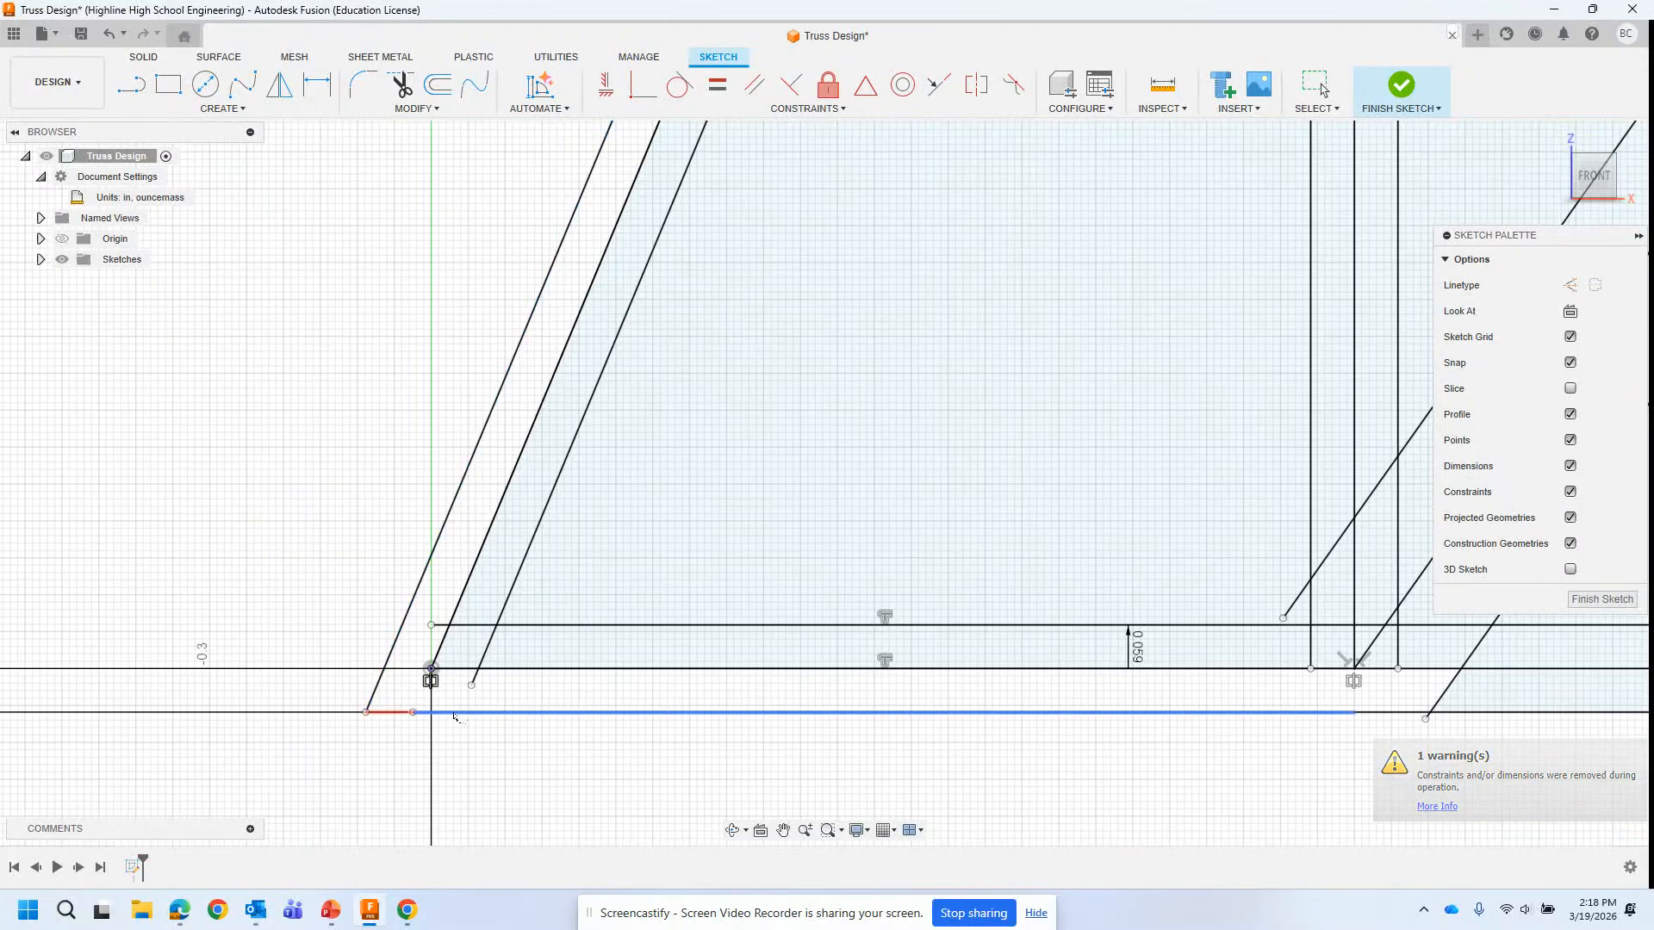
pyautogui.scroll(-4, 348, 618)
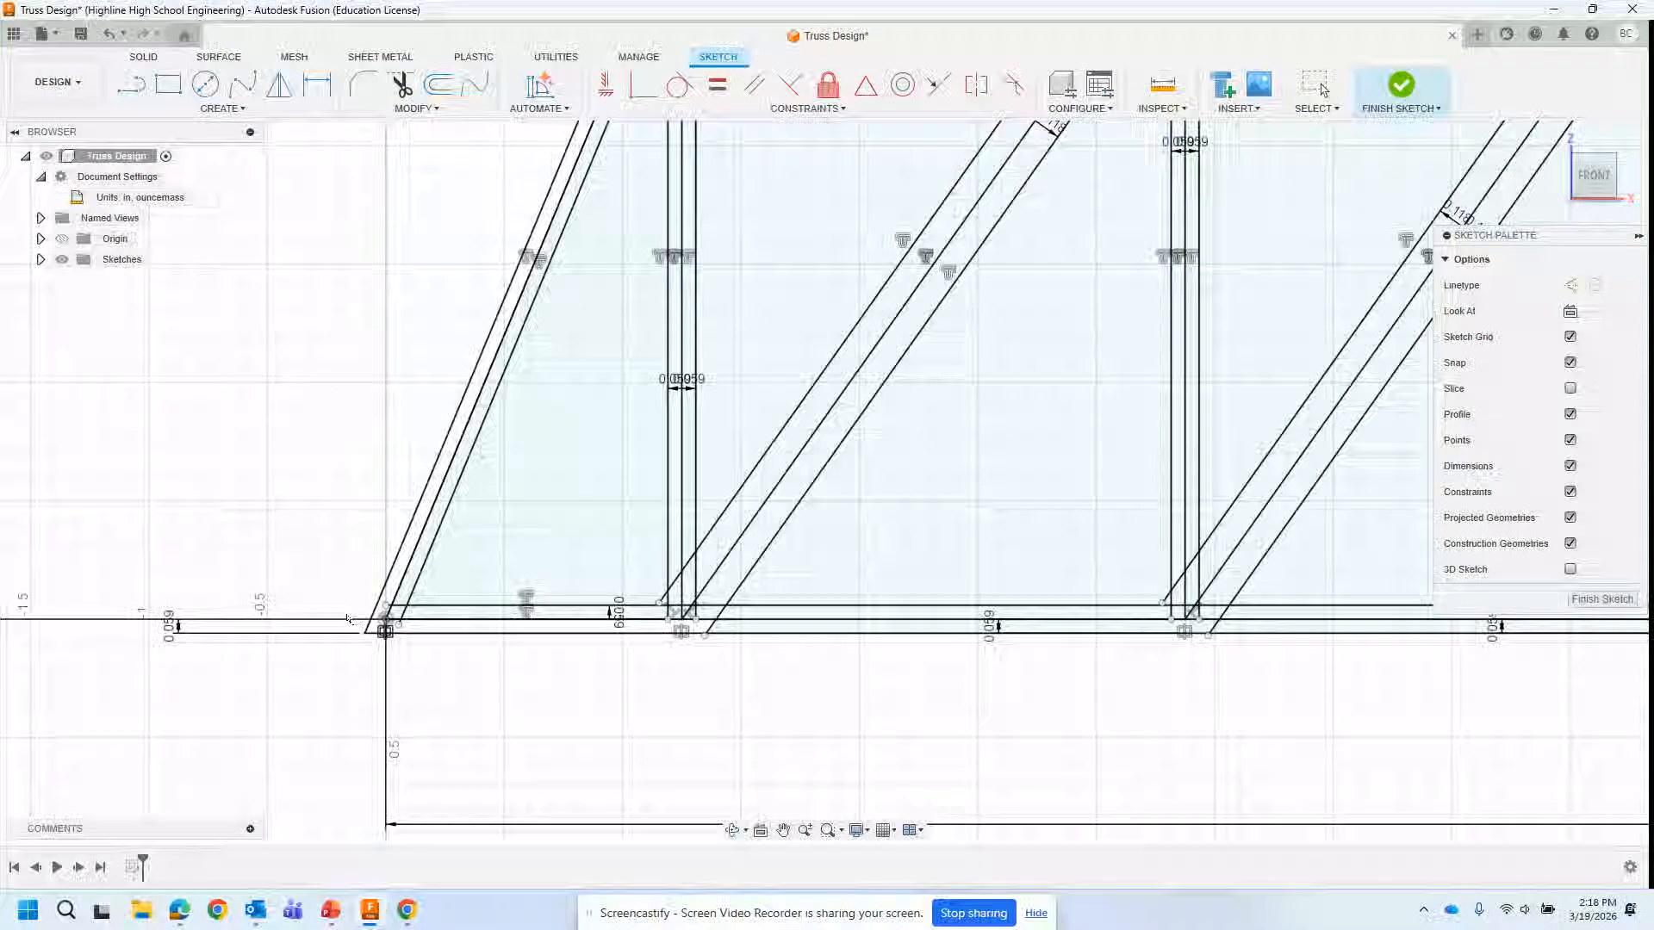
pyautogui.scroll(2, 348, 619)
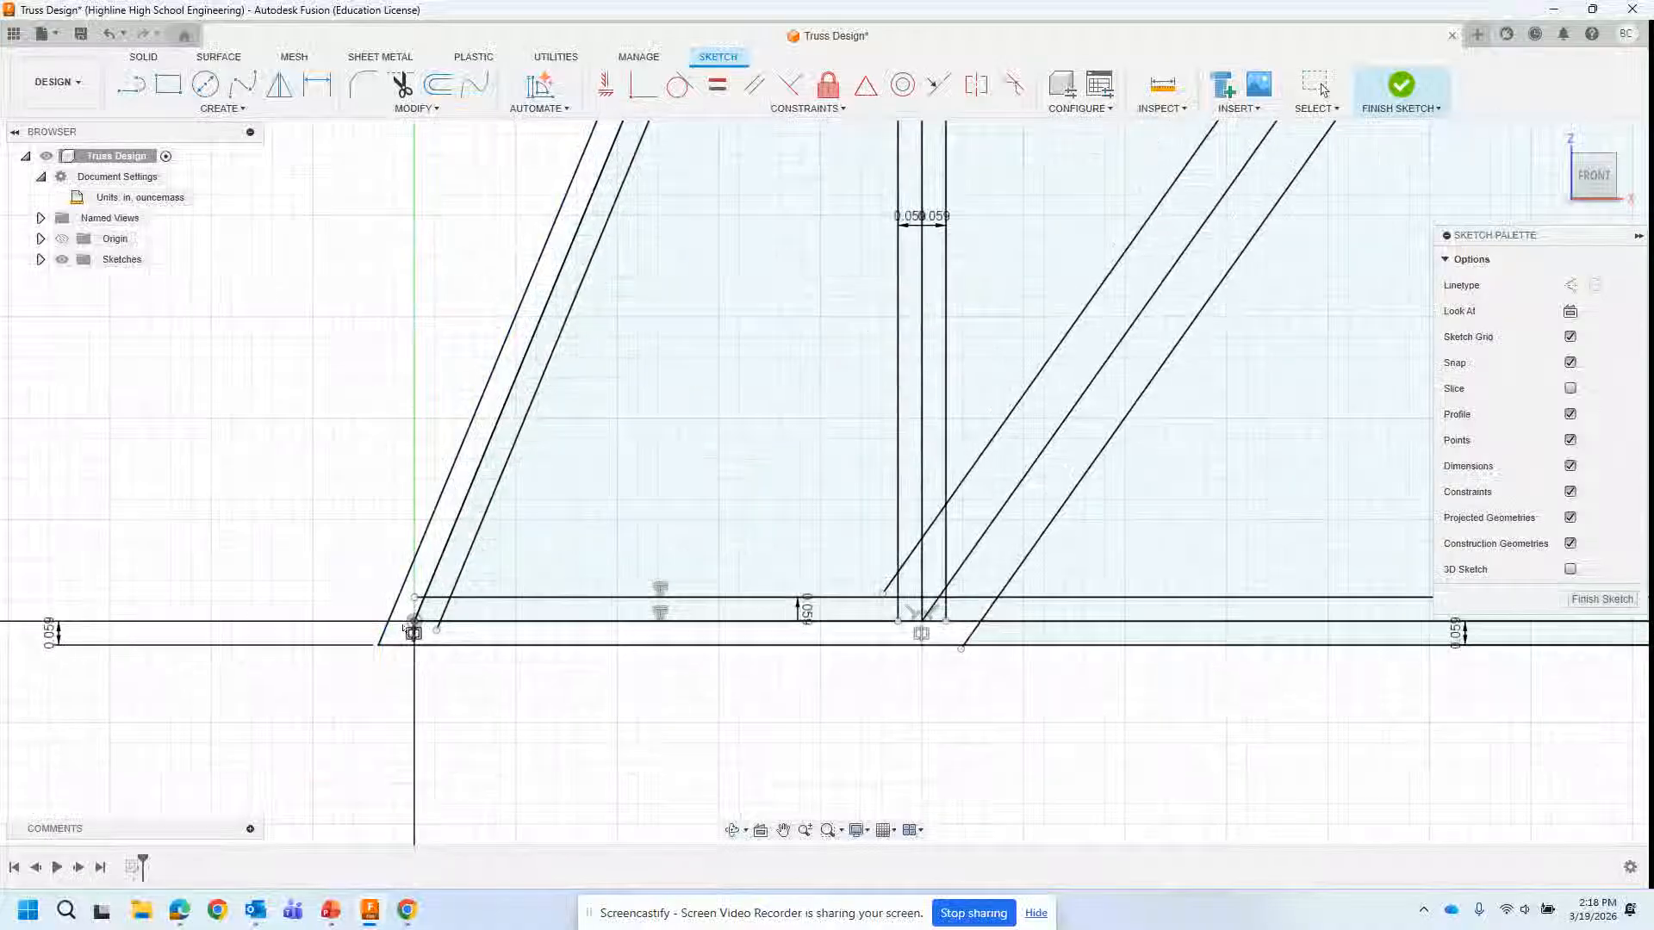
# Step: Extend the outer offset lines of the top chord and left end post until they meet at the truss's upper-left corner
pyautogui.scroll(-5, 393, 634)
pyautogui.scroll(4, 478, 531)
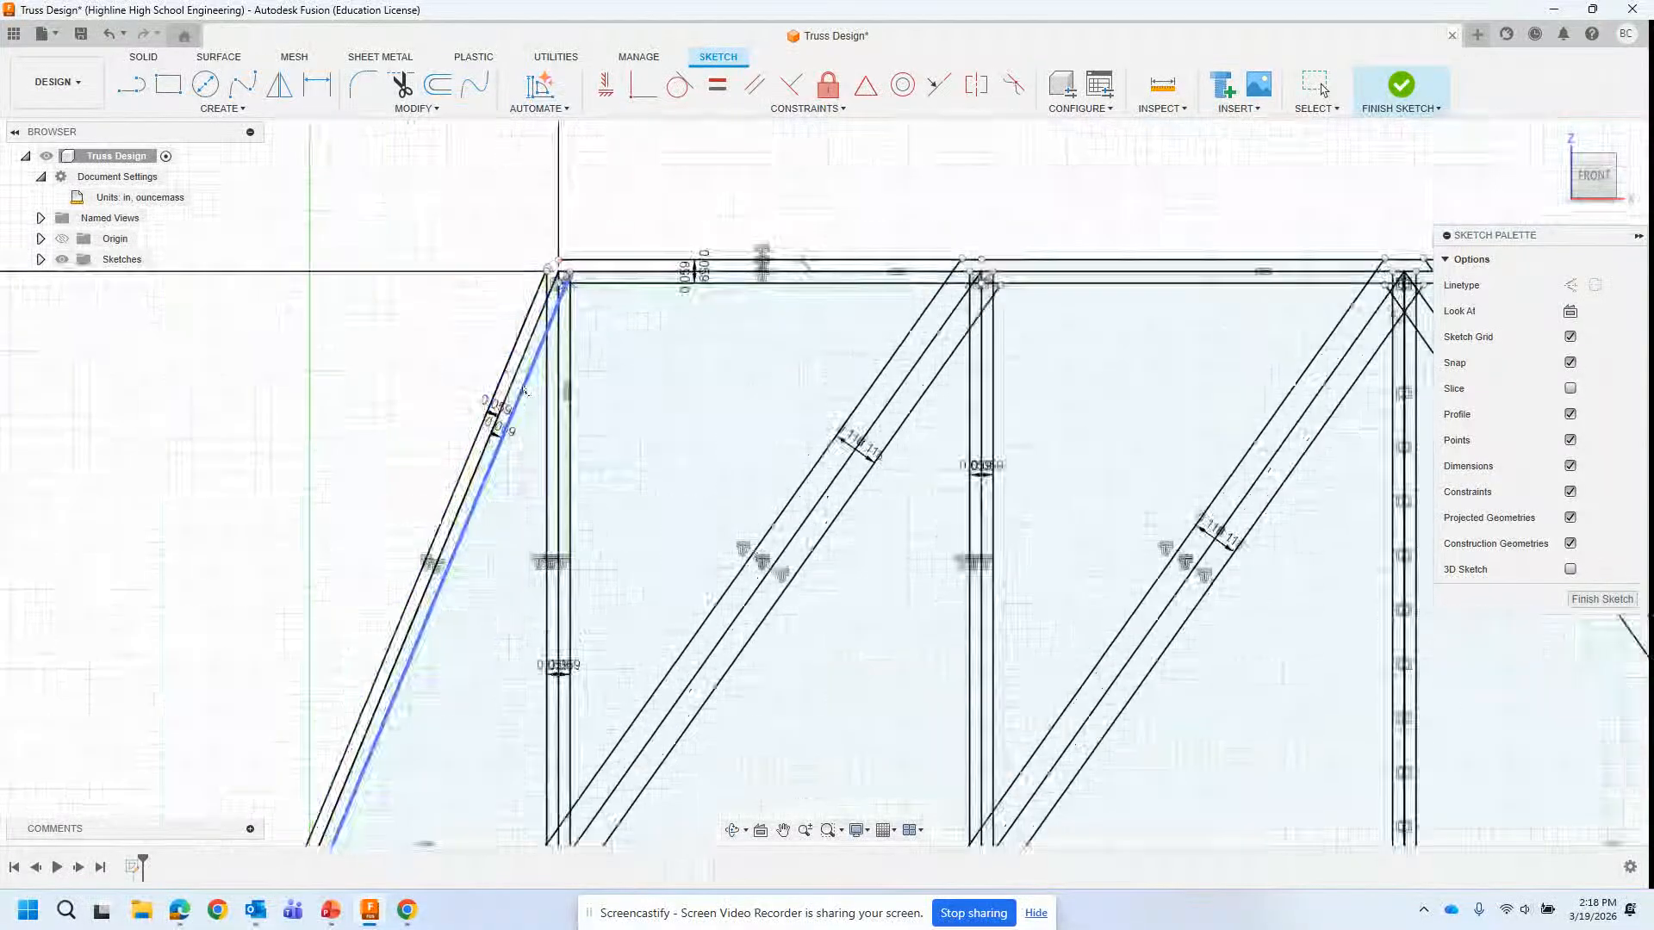
pyautogui.scroll(-1, 598, 277)
pyautogui.scroll(3, 599, 277)
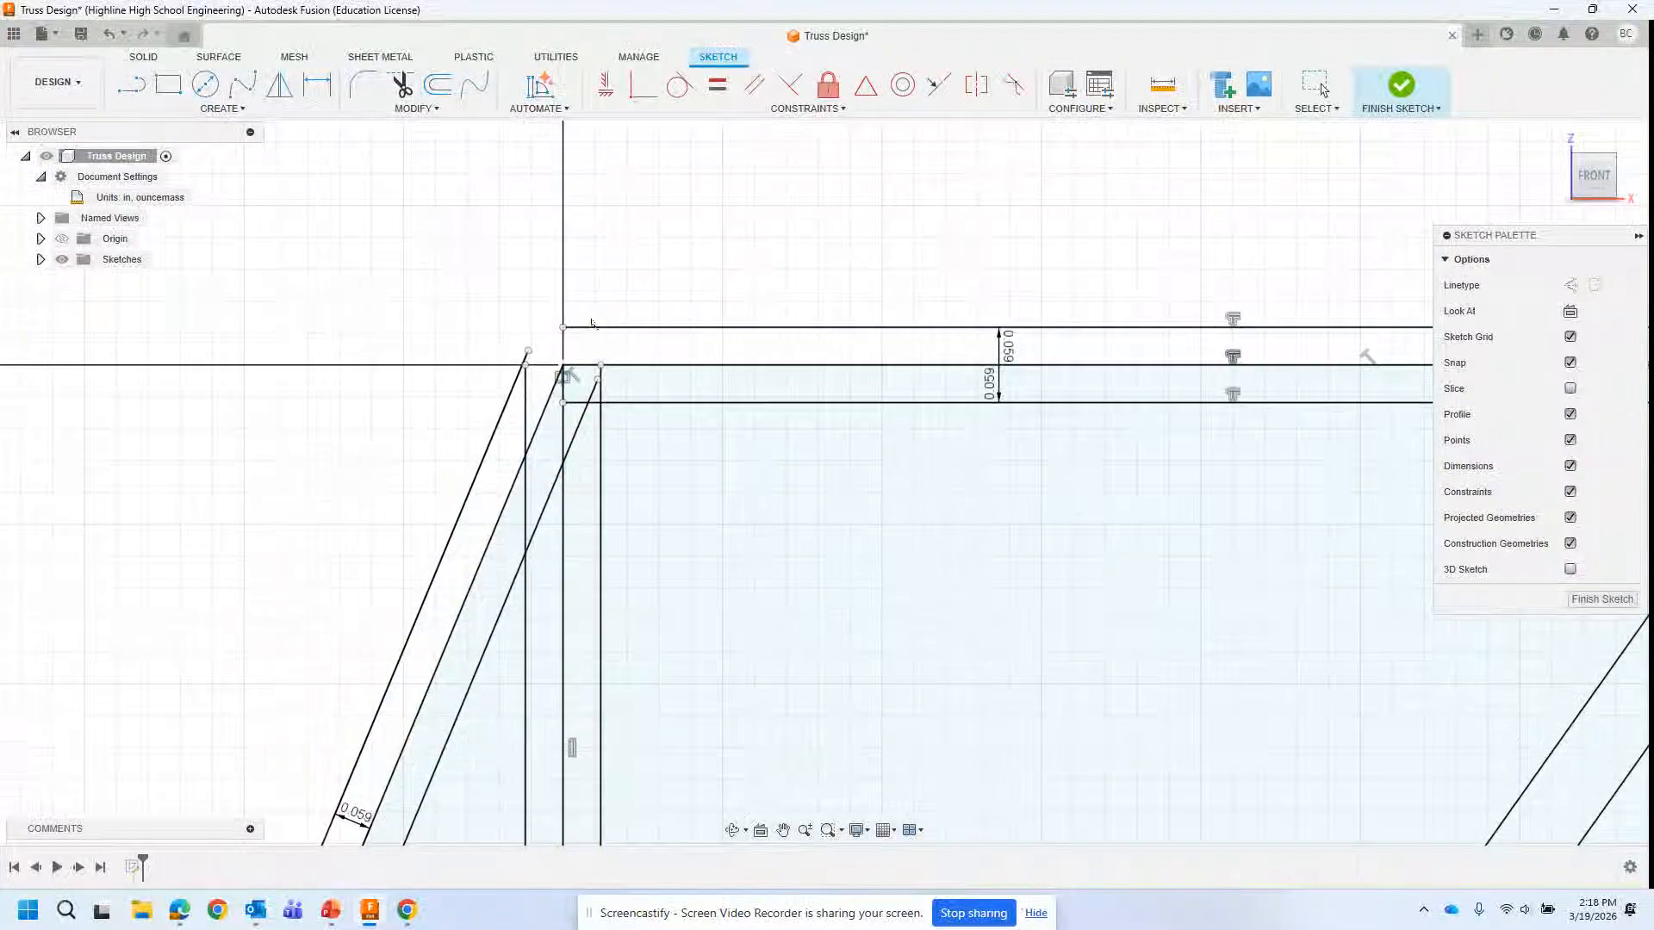
pyautogui.click(573, 326)
pyautogui.click(523, 365)
pyautogui.scroll(-3, 401, 384)
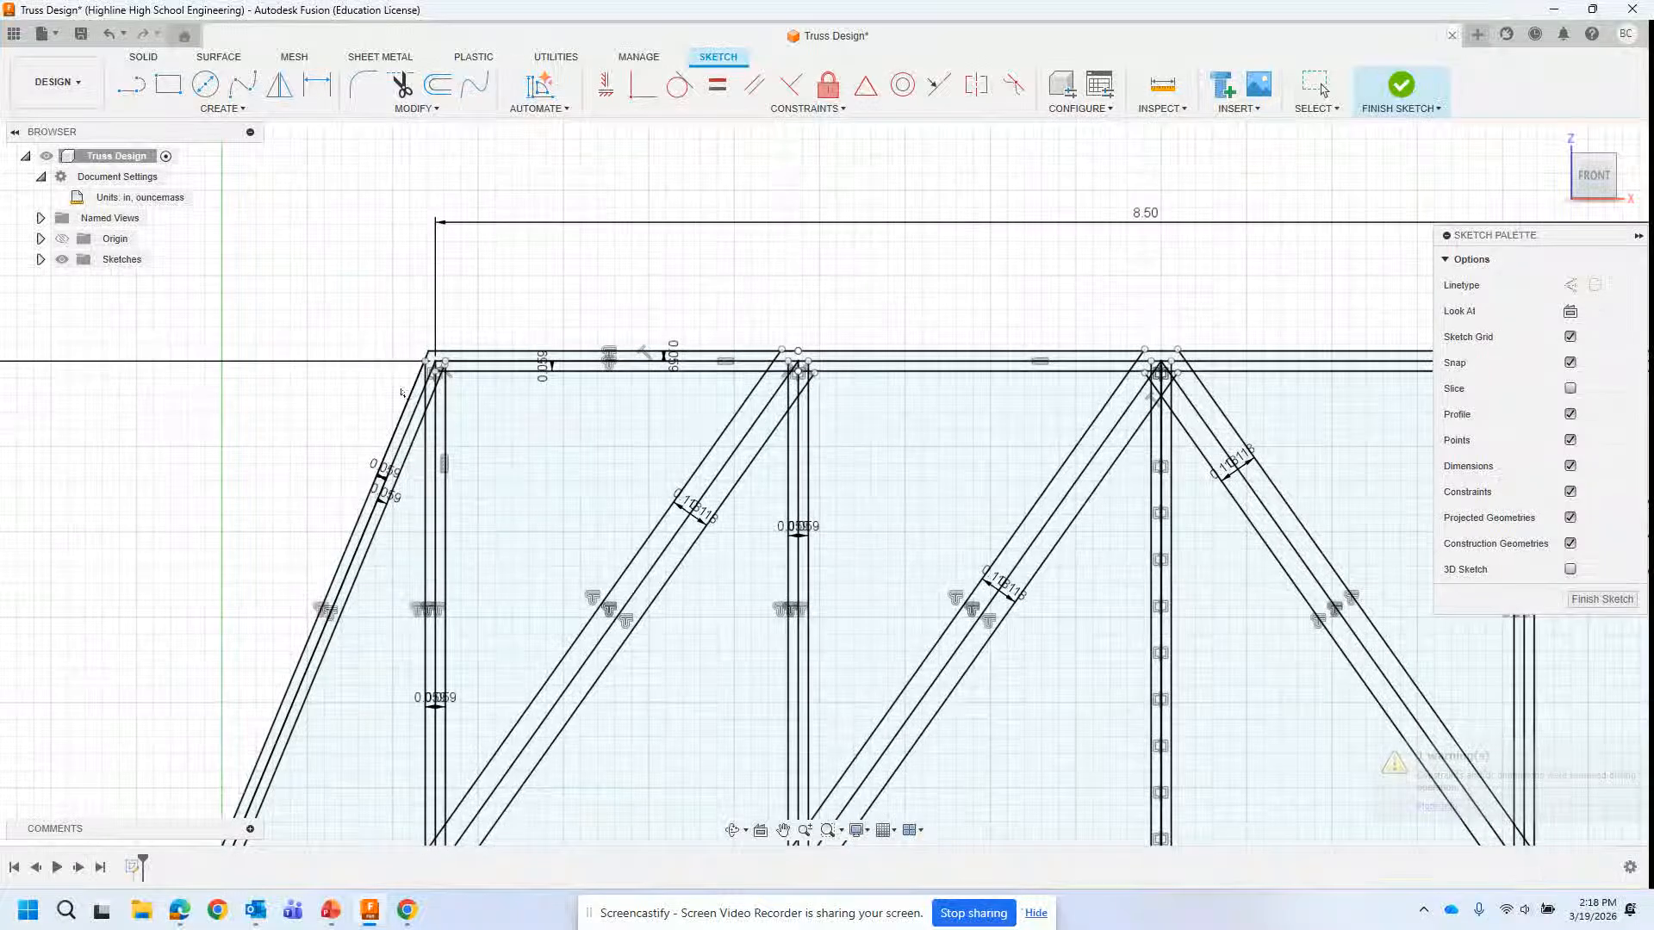
pyautogui.scroll(3, 404, 345)
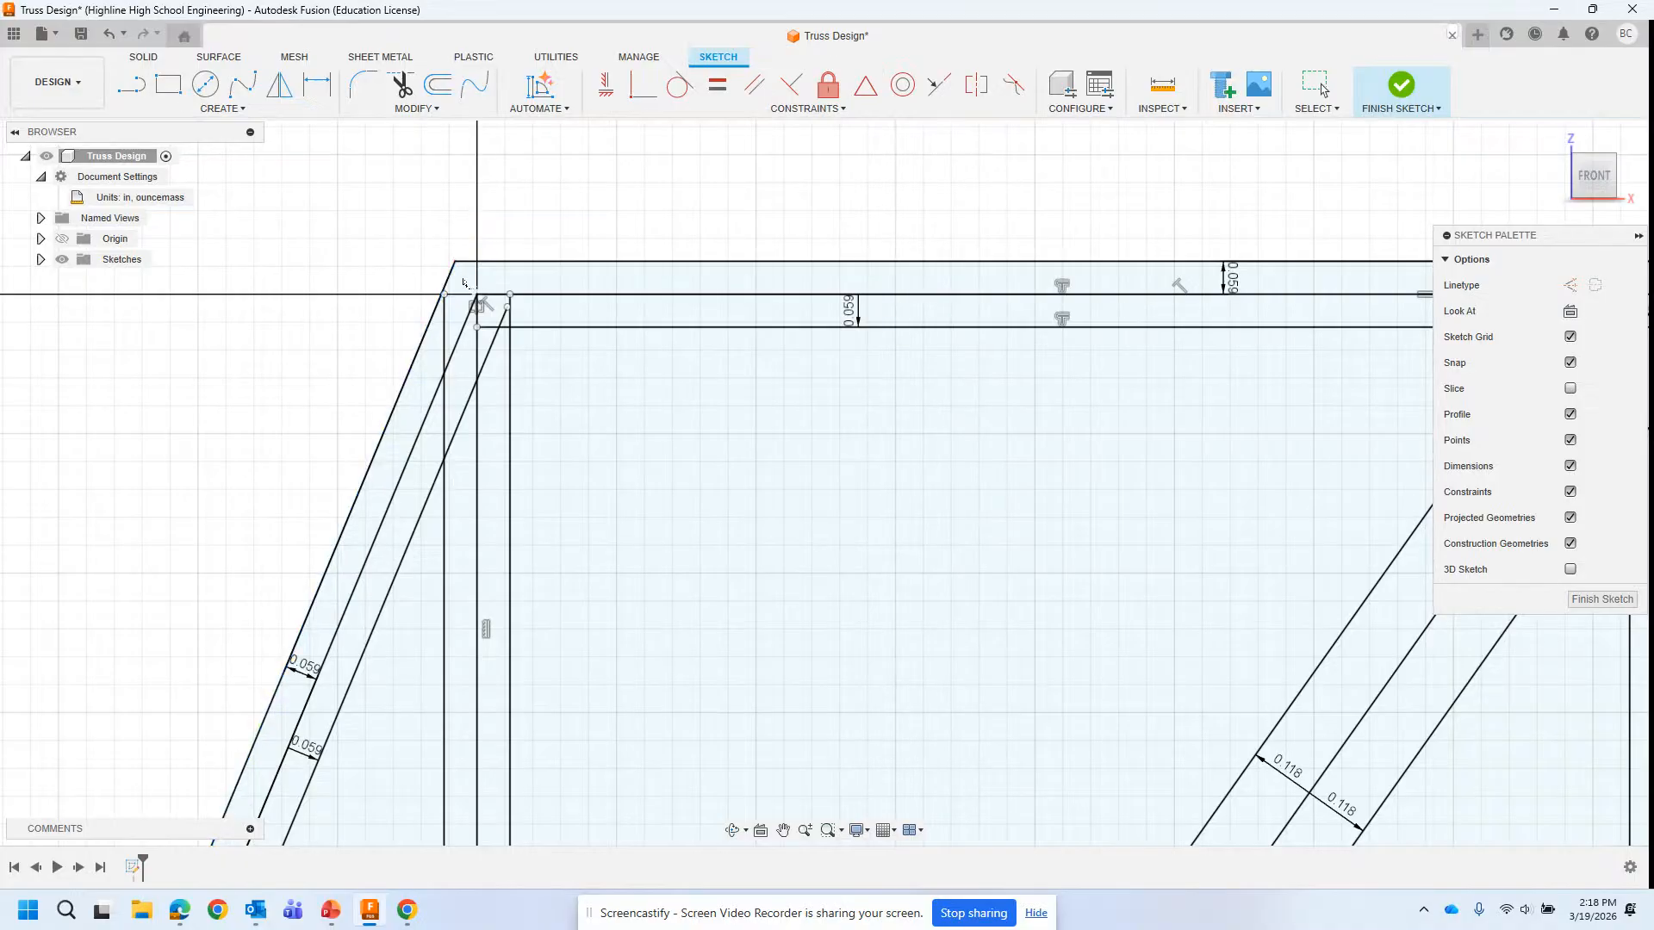
# Step: Check the closed outline at the truss's right end and finish the sketch
pyautogui.scroll(-5, 473, 281)
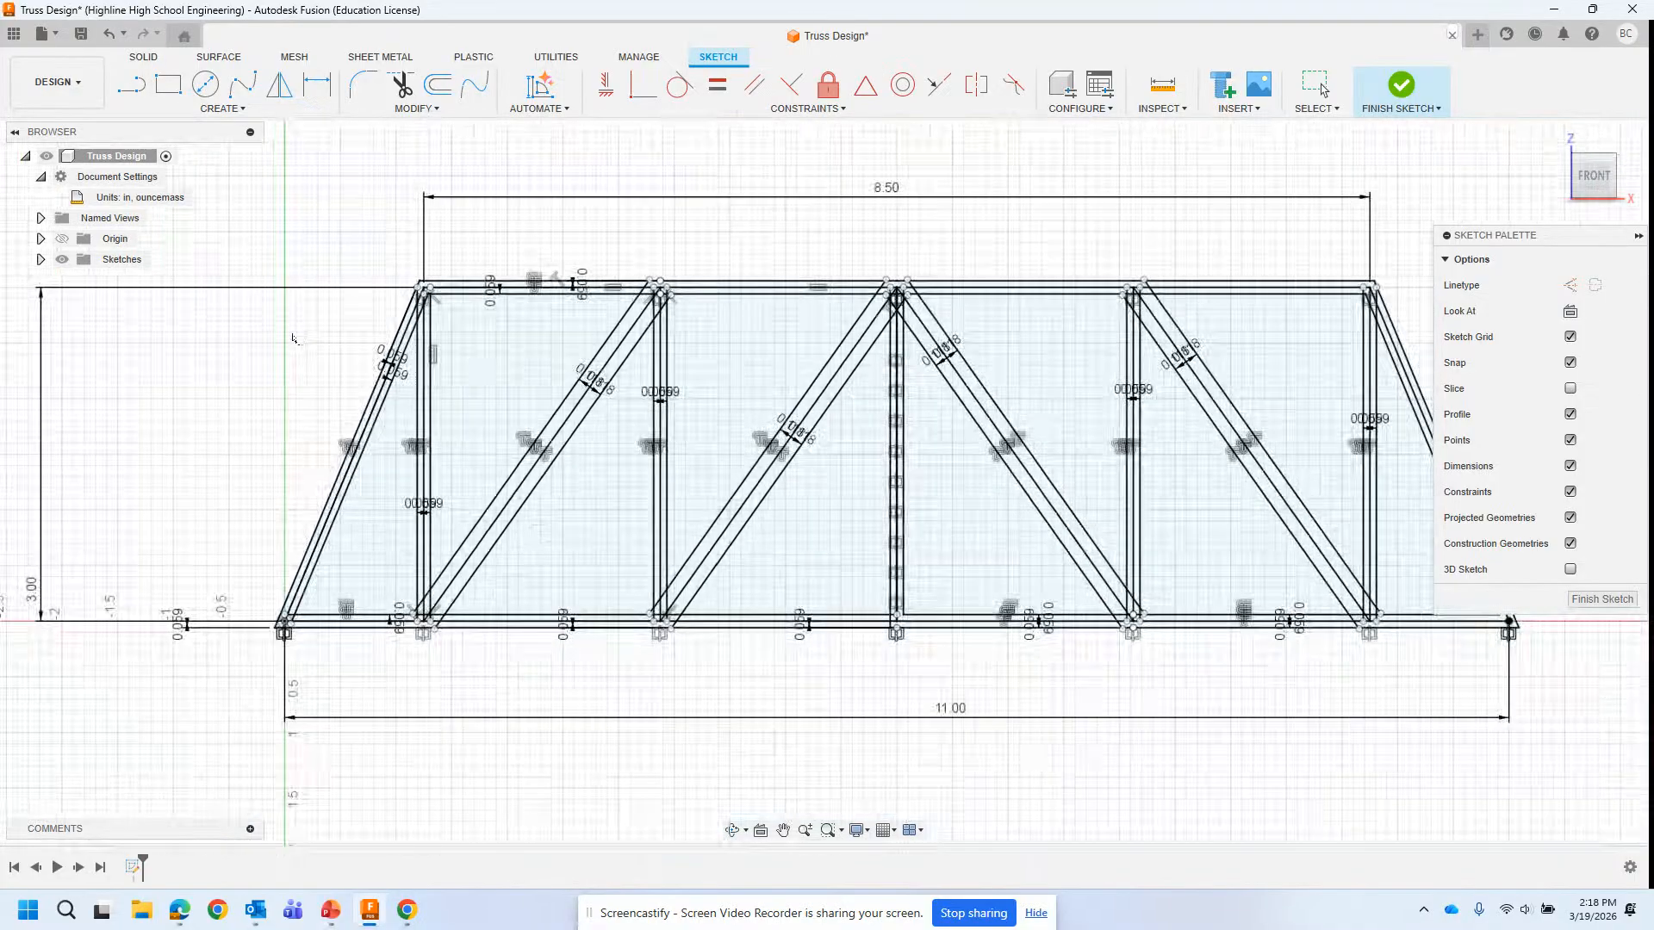
pyautogui.scroll(-1, 355, 365)
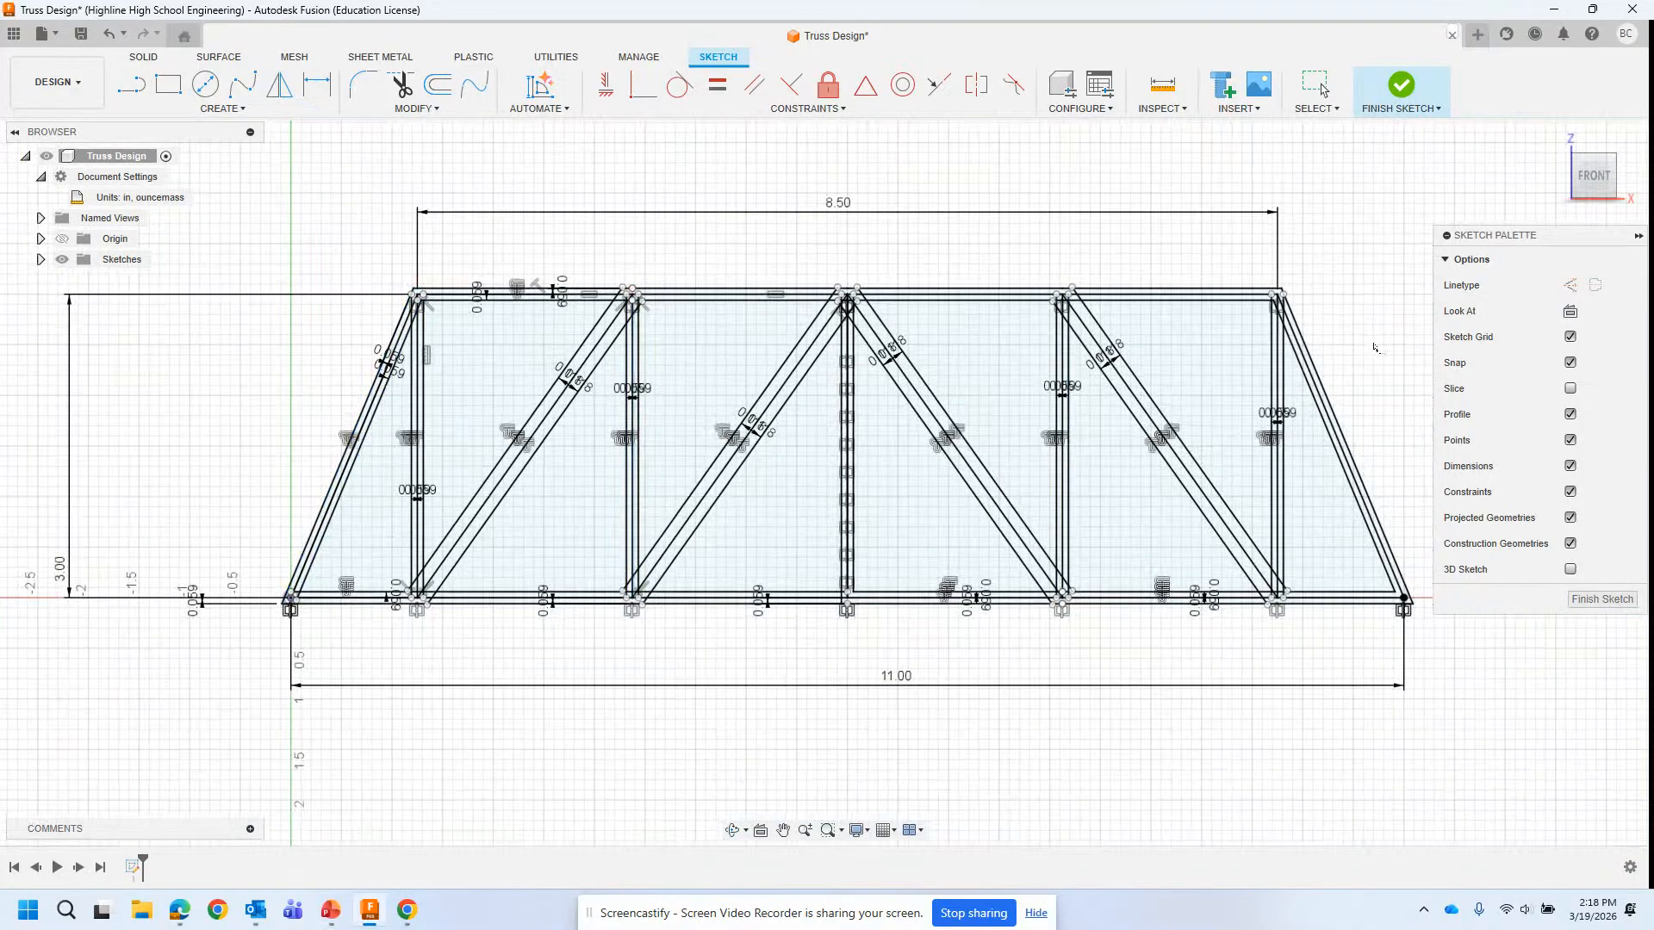
pyautogui.scroll(5, 1284, 306)
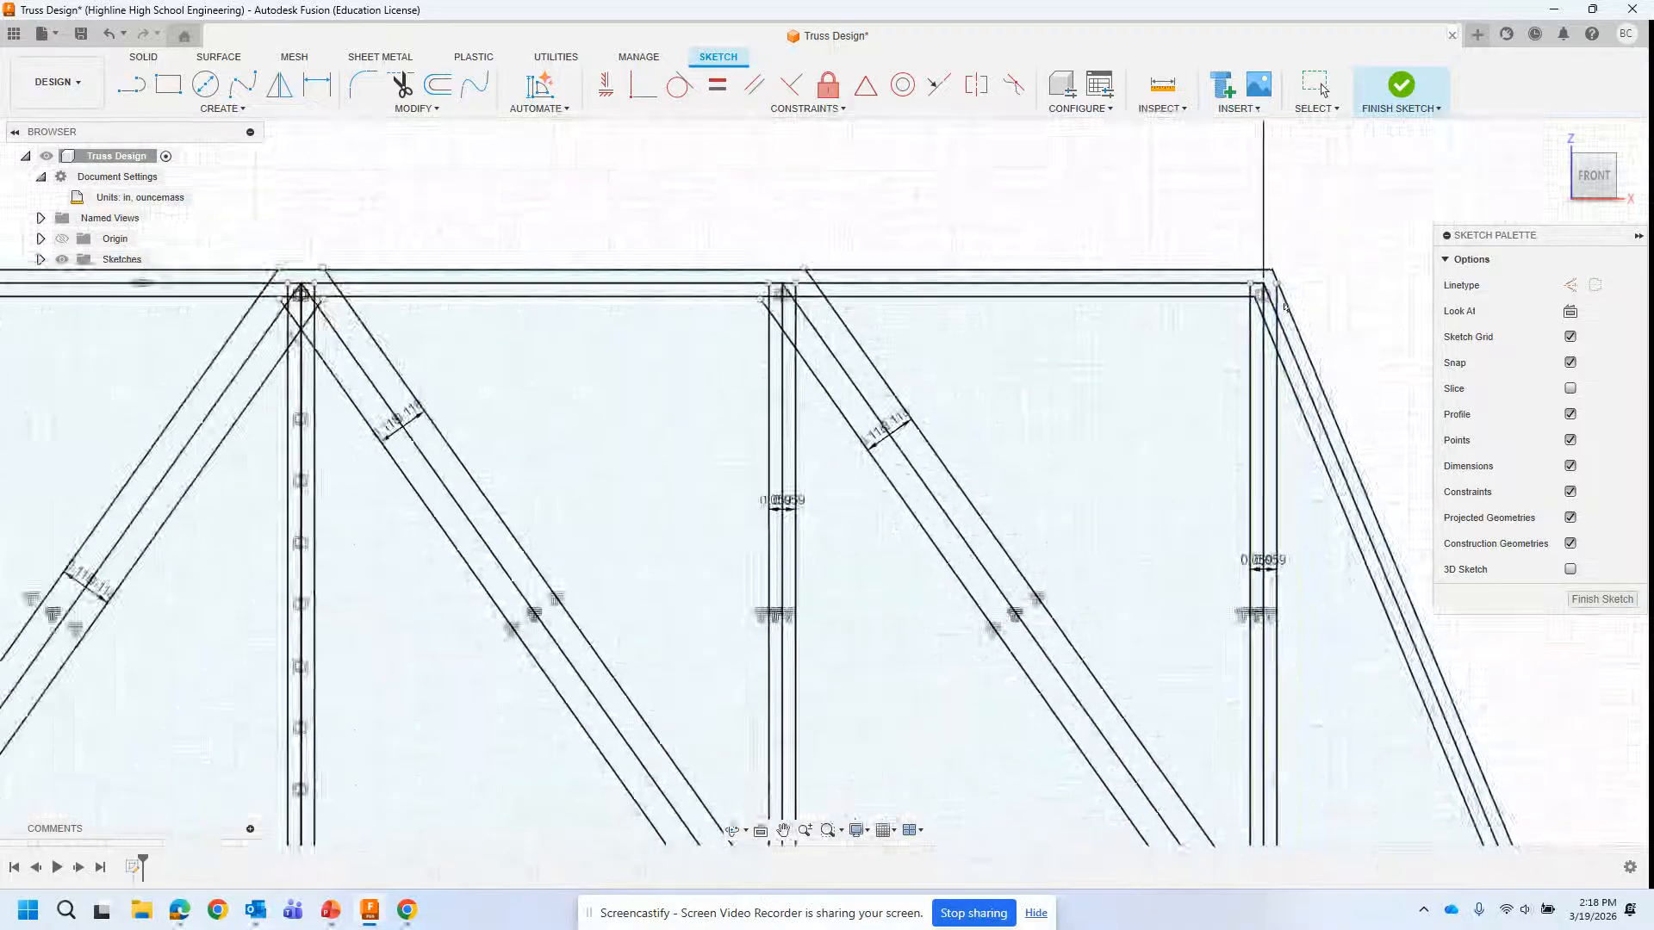
pyautogui.scroll(-3, 1283, 306)
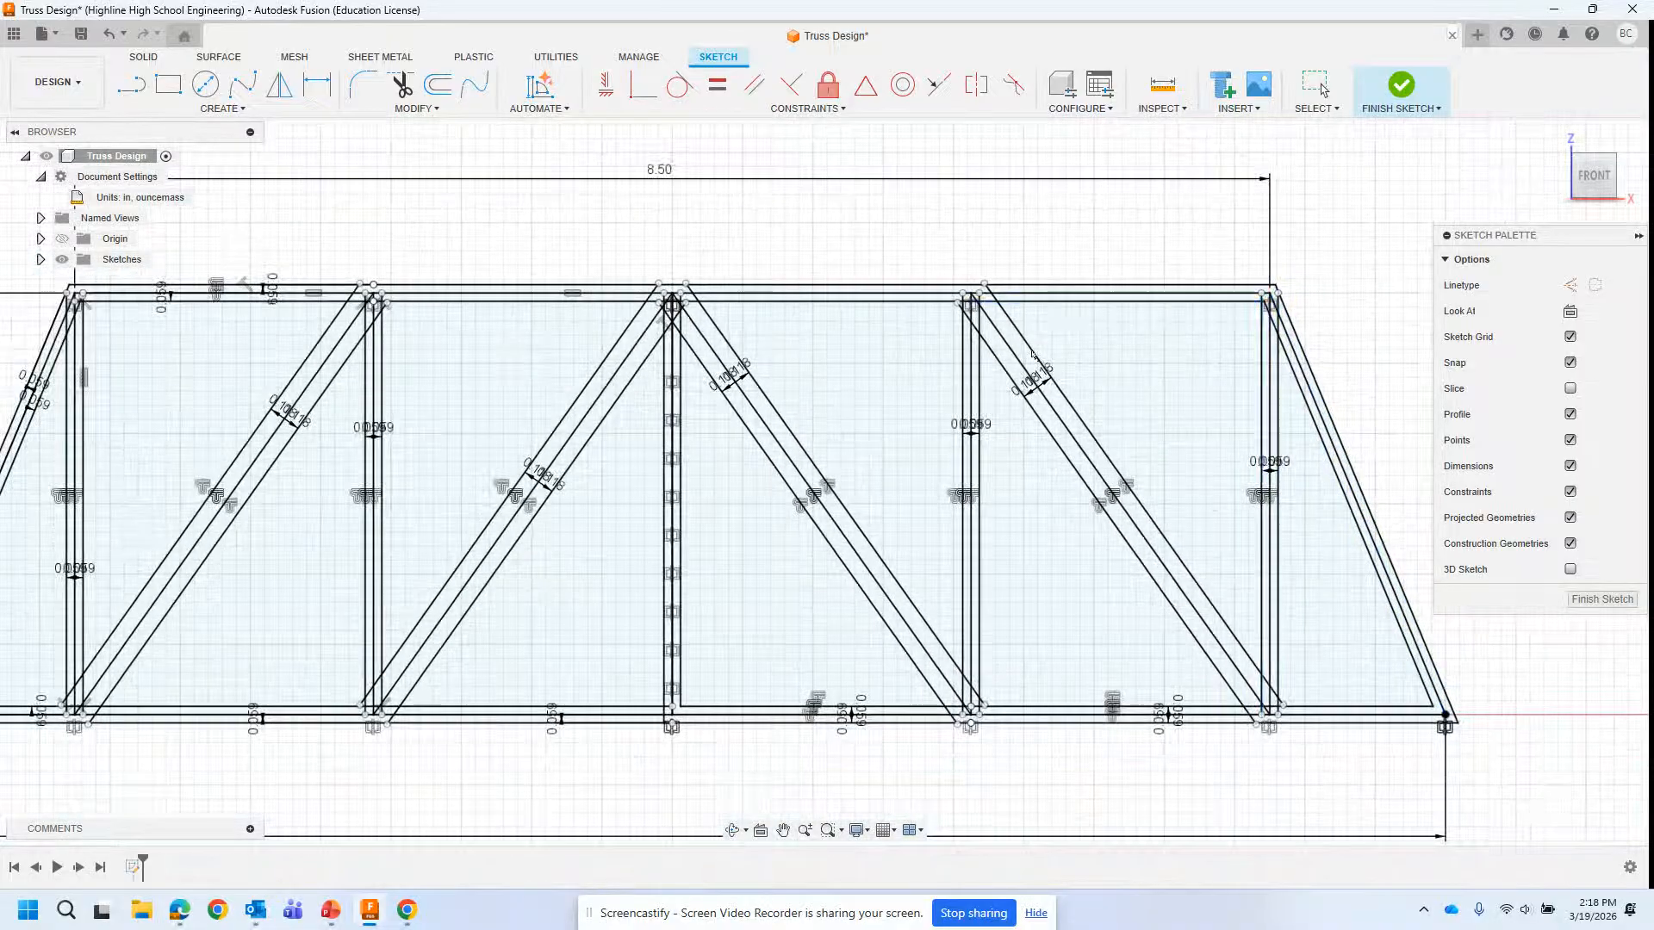
pyautogui.scroll(-2, 1131, 393)
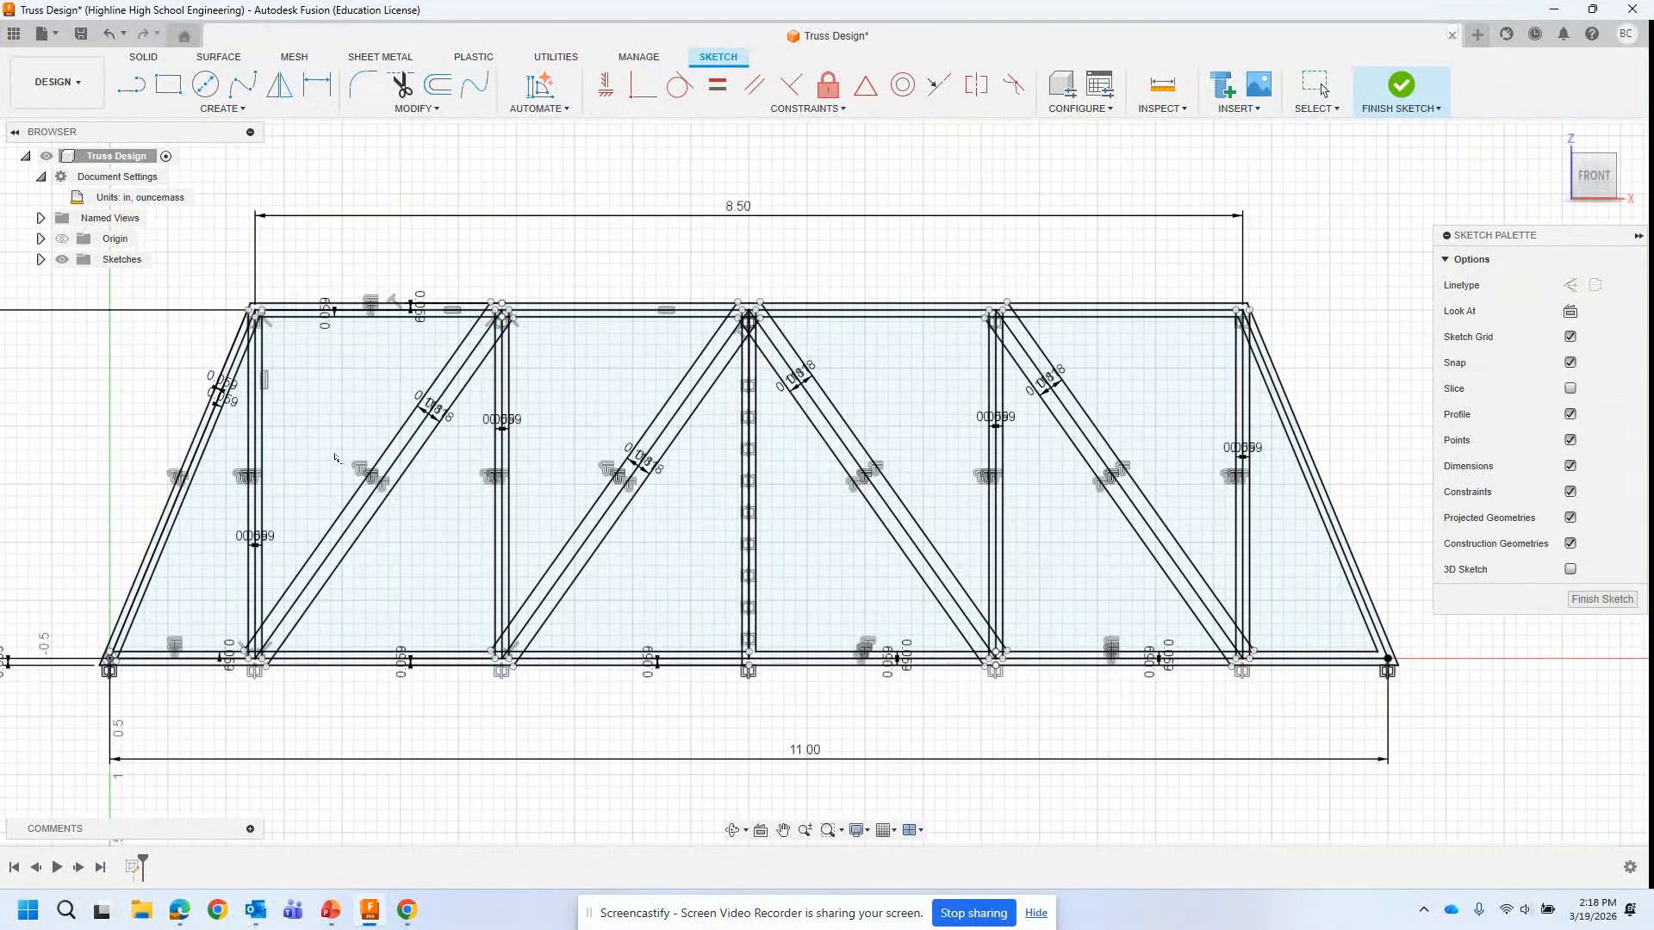
pyautogui.click(1404, 84)
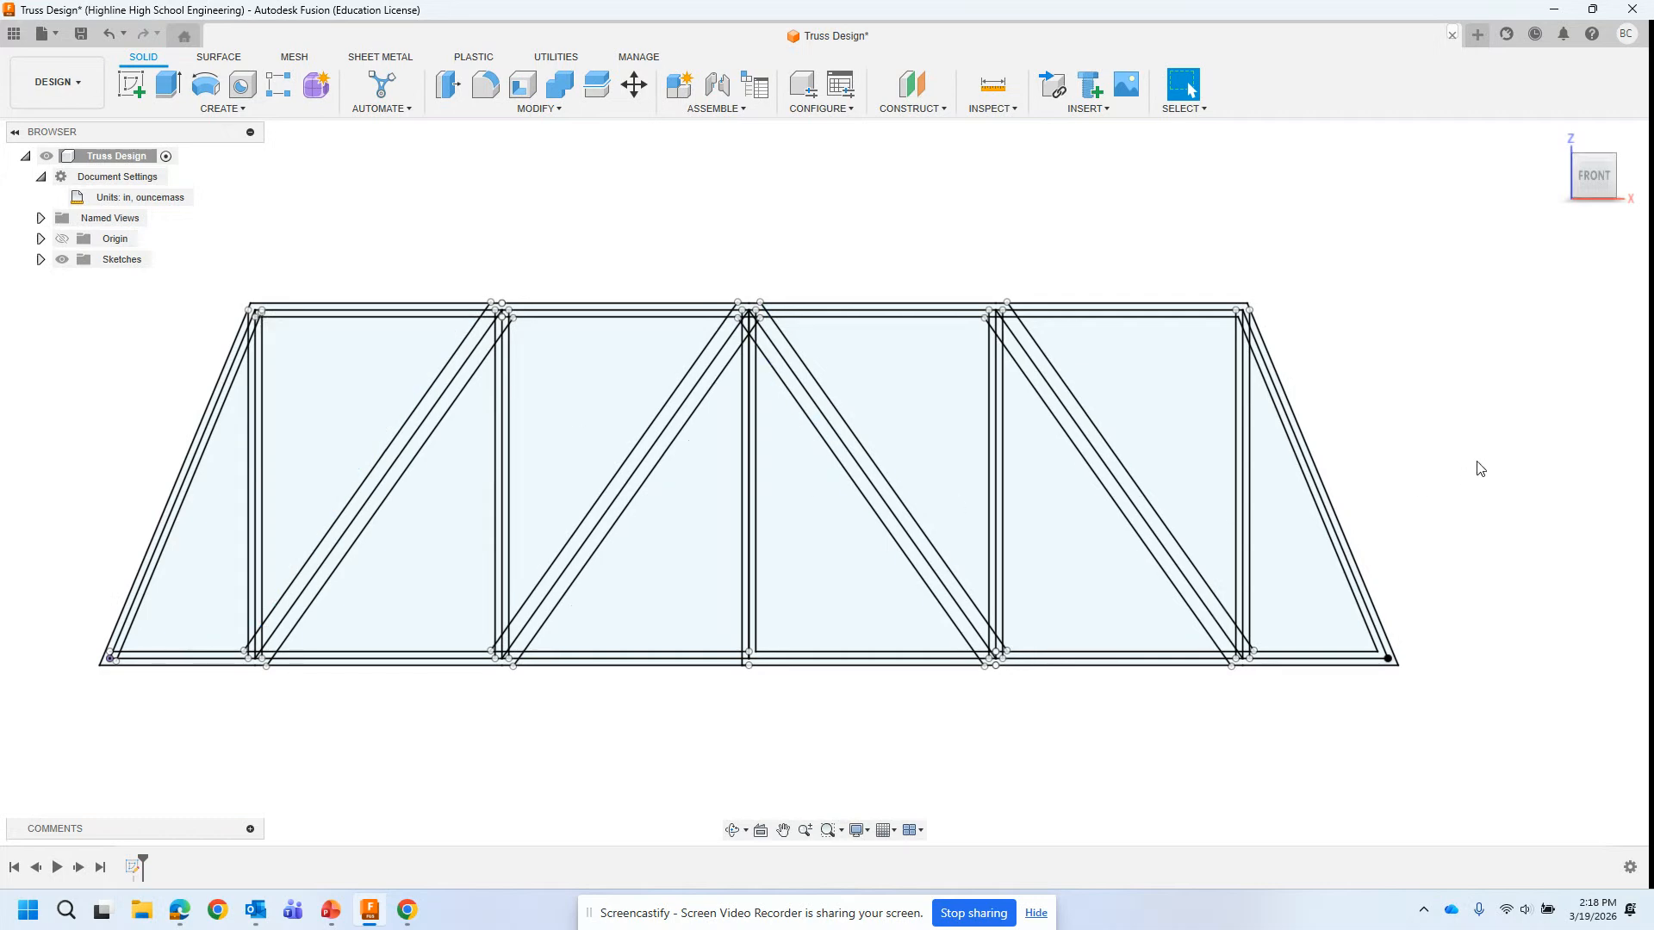
# Step: Start an Extrude with all truss profiles selected, leaving out the ten open panels between the members
pyautogui.click(169, 85)
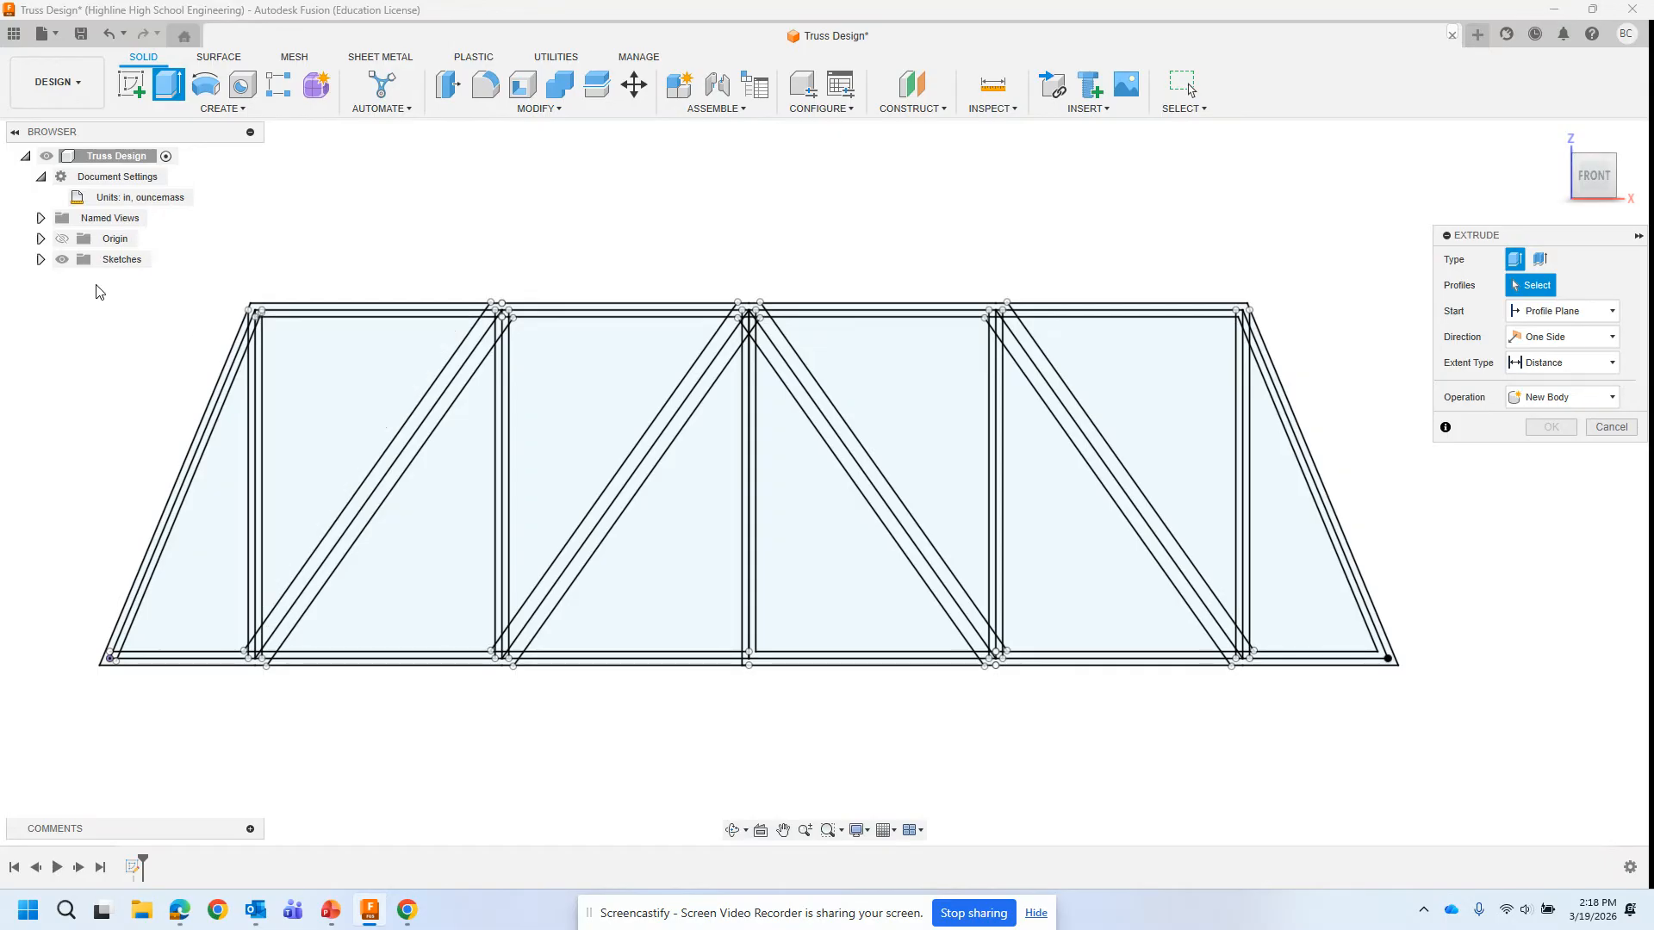
pyautogui.moveTo(85, 289); pyautogui.dragTo(1447, 763)
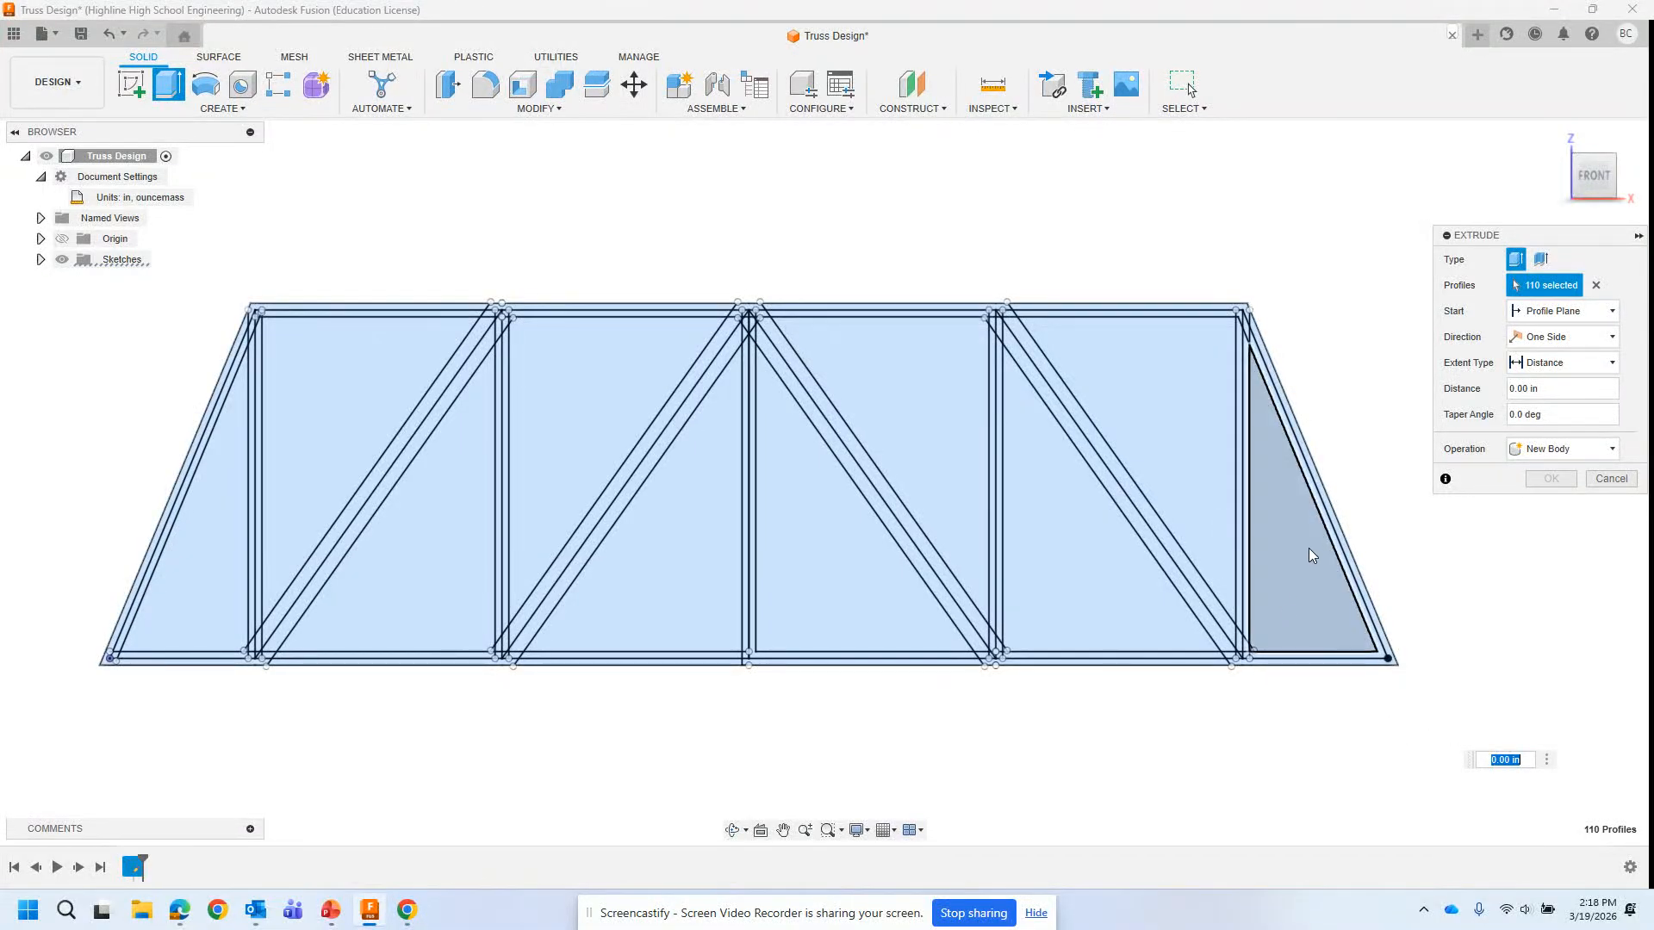
pyautogui.click(1264, 528)
pyautogui.click(1160, 426)
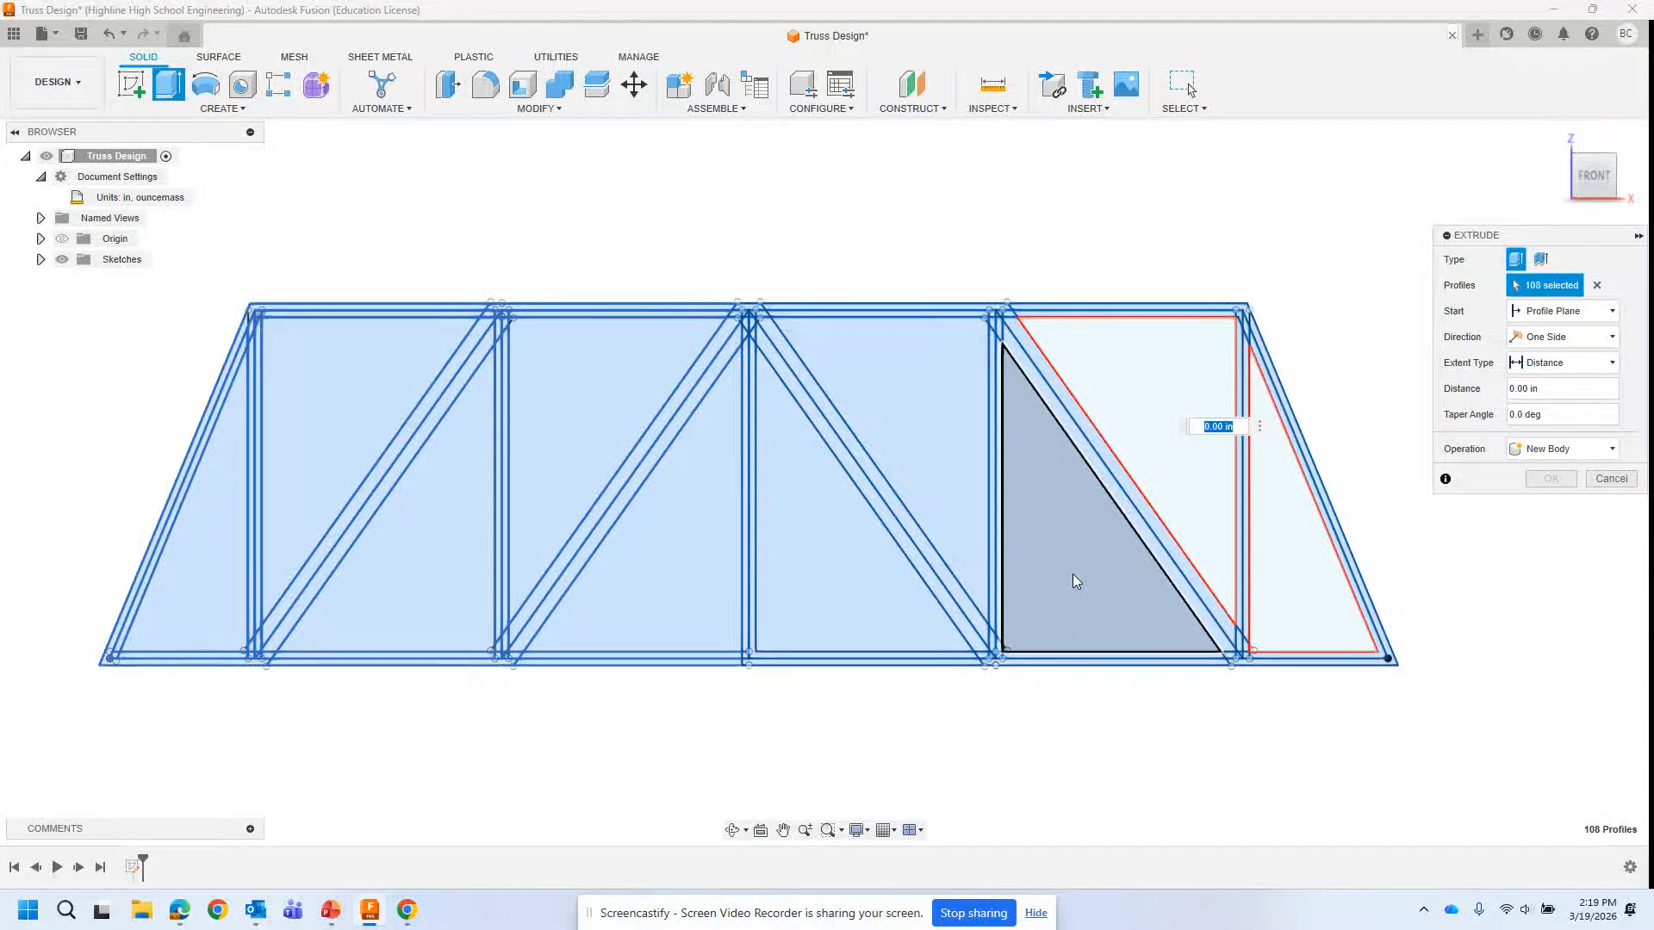
pyautogui.click(1076, 582)
pyautogui.click(973, 463)
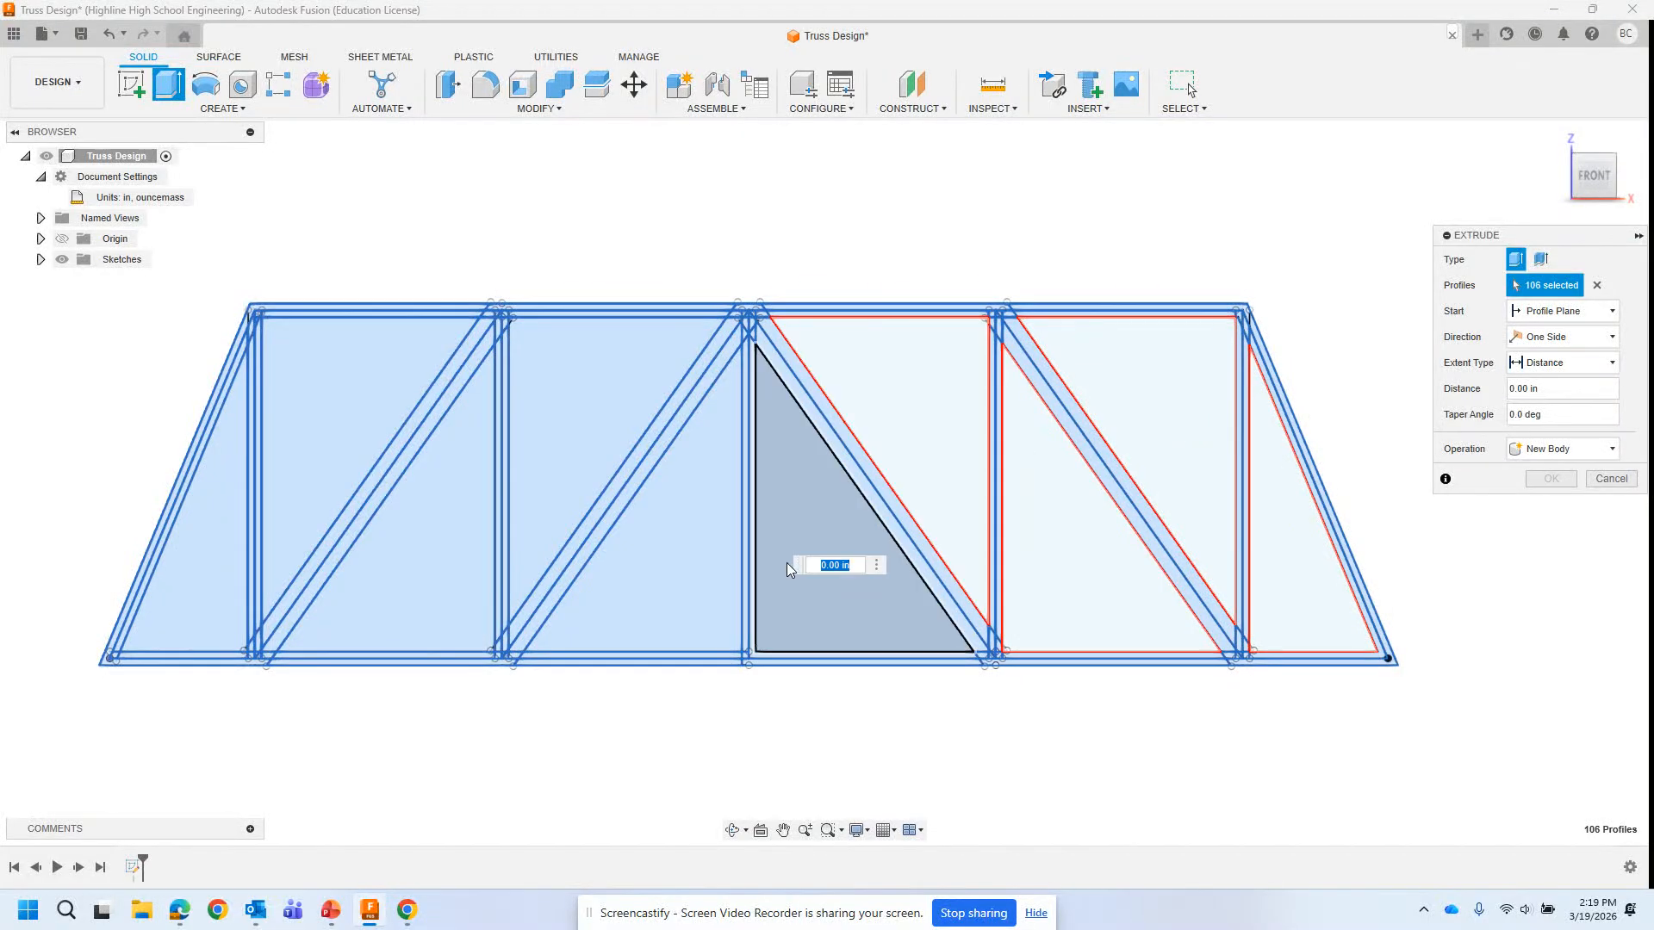
pyautogui.click(788, 569)
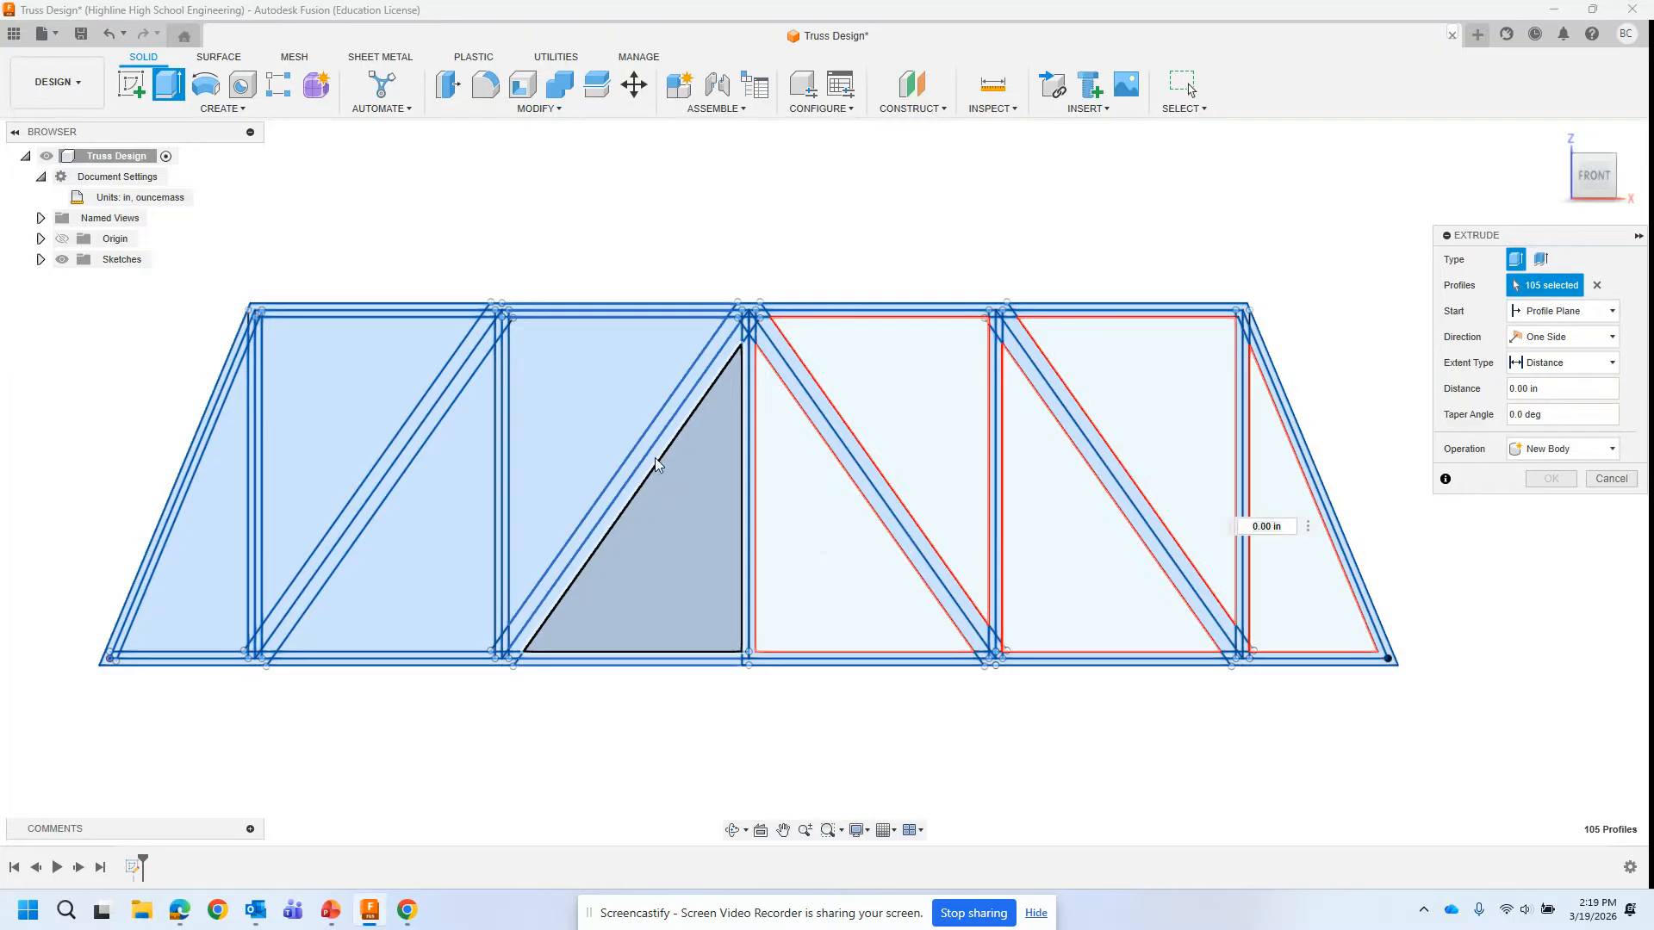
pyautogui.click(655, 464)
pyautogui.click(620, 417)
pyautogui.click(380, 380)
pyautogui.click(435, 516)
pyautogui.click(227, 565)
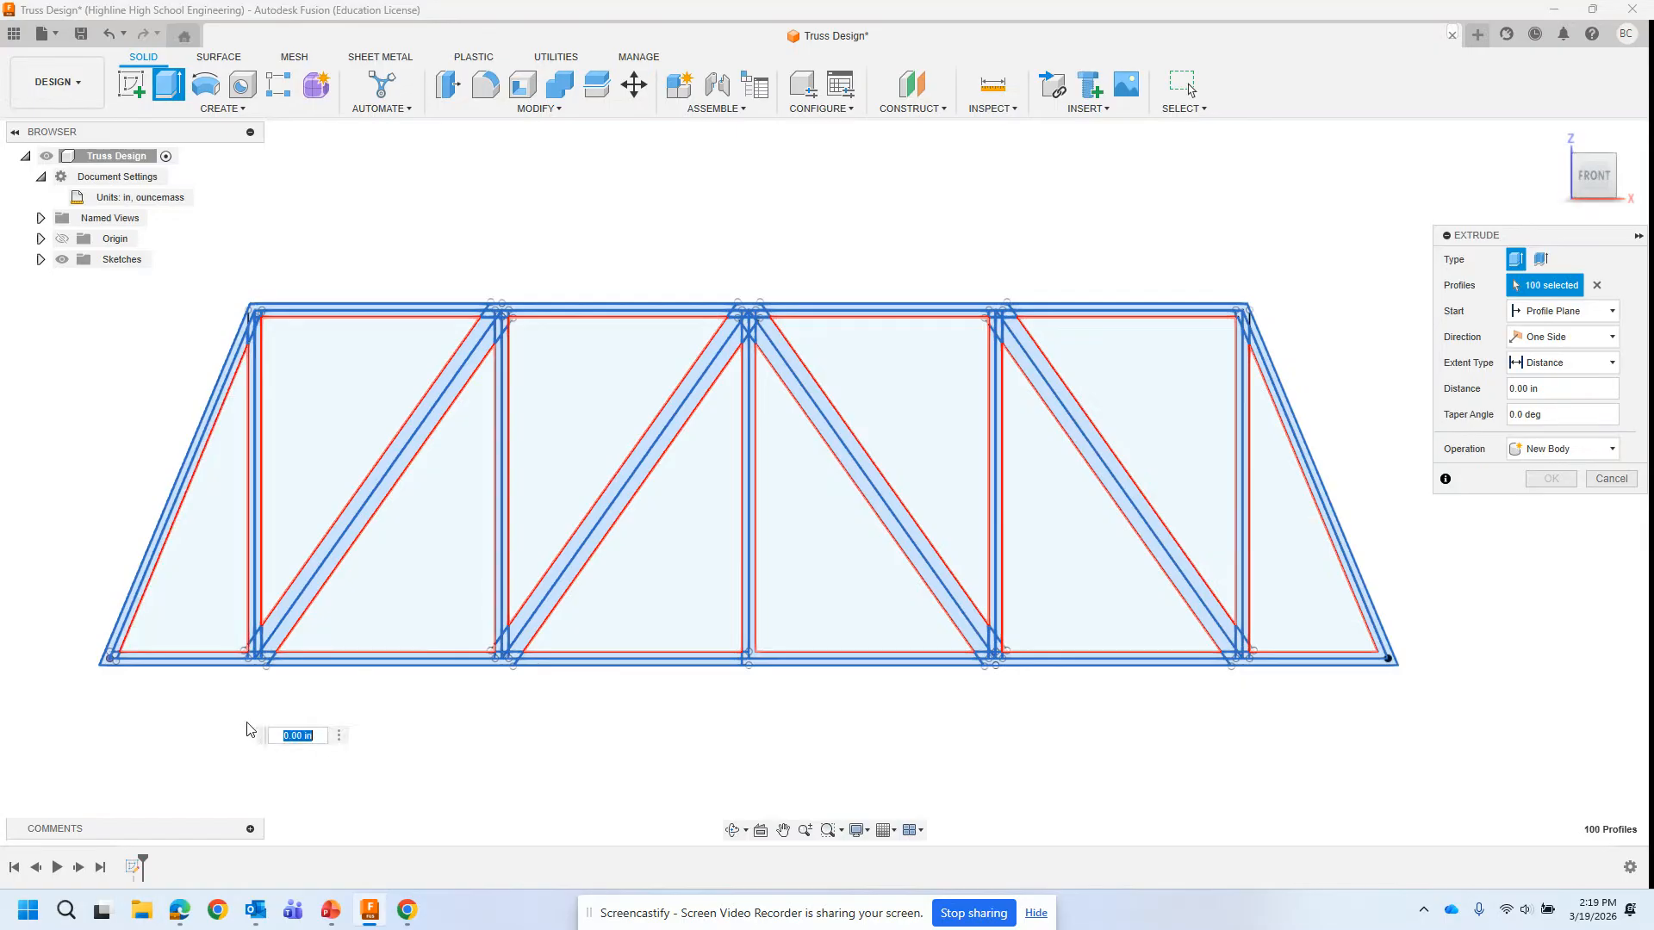
# Step: Examine the selected truss profiles at the bottom and top chord joints for small areas missing from the Extrude selection
pyautogui.scroll(8, 247, 655)
pyautogui.scroll(-10, 897, 598)
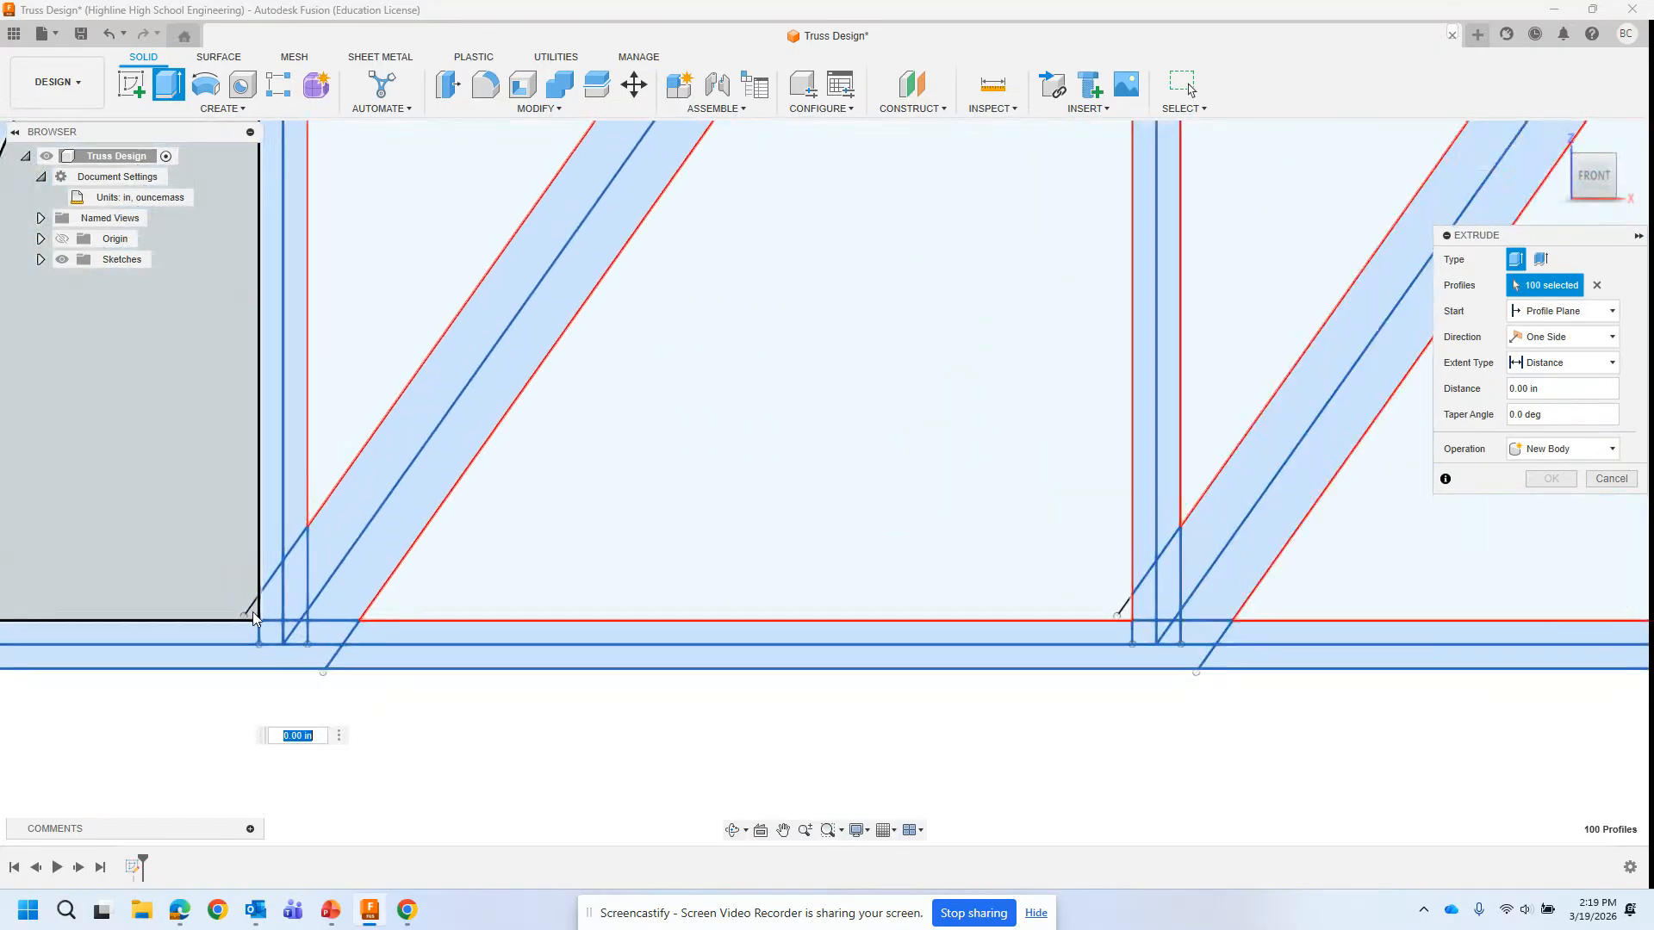
pyautogui.scroll(-4, 1266, 611)
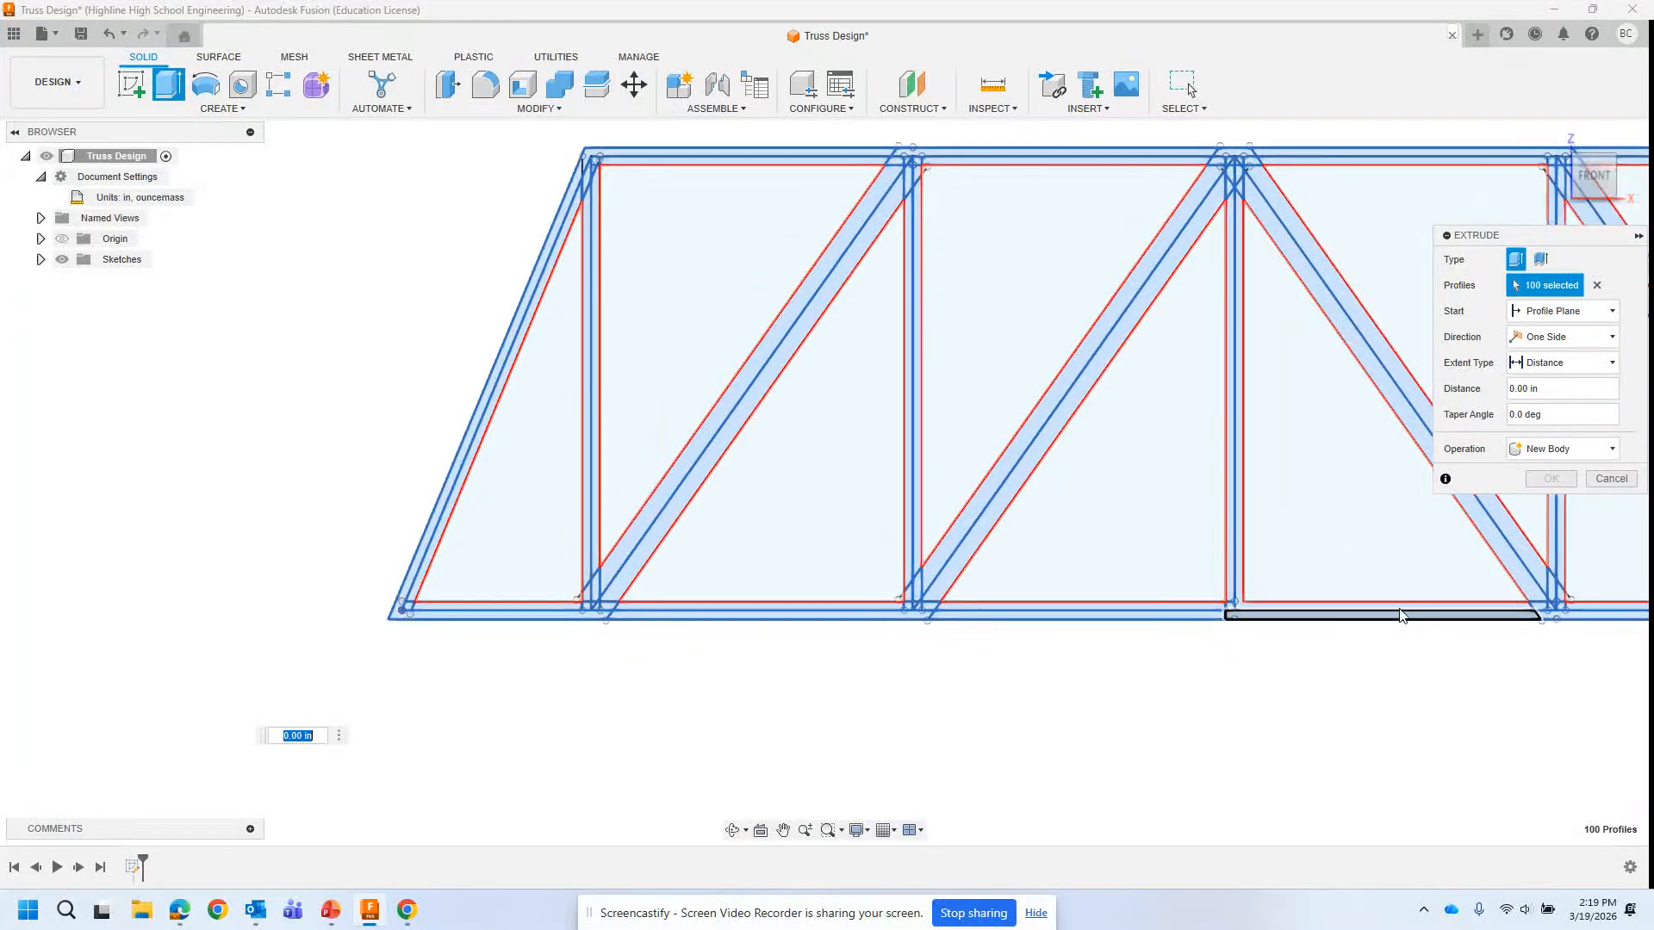
pyautogui.scroll(6, 1512, 611)
pyautogui.scroll(-6, 1493, 612)
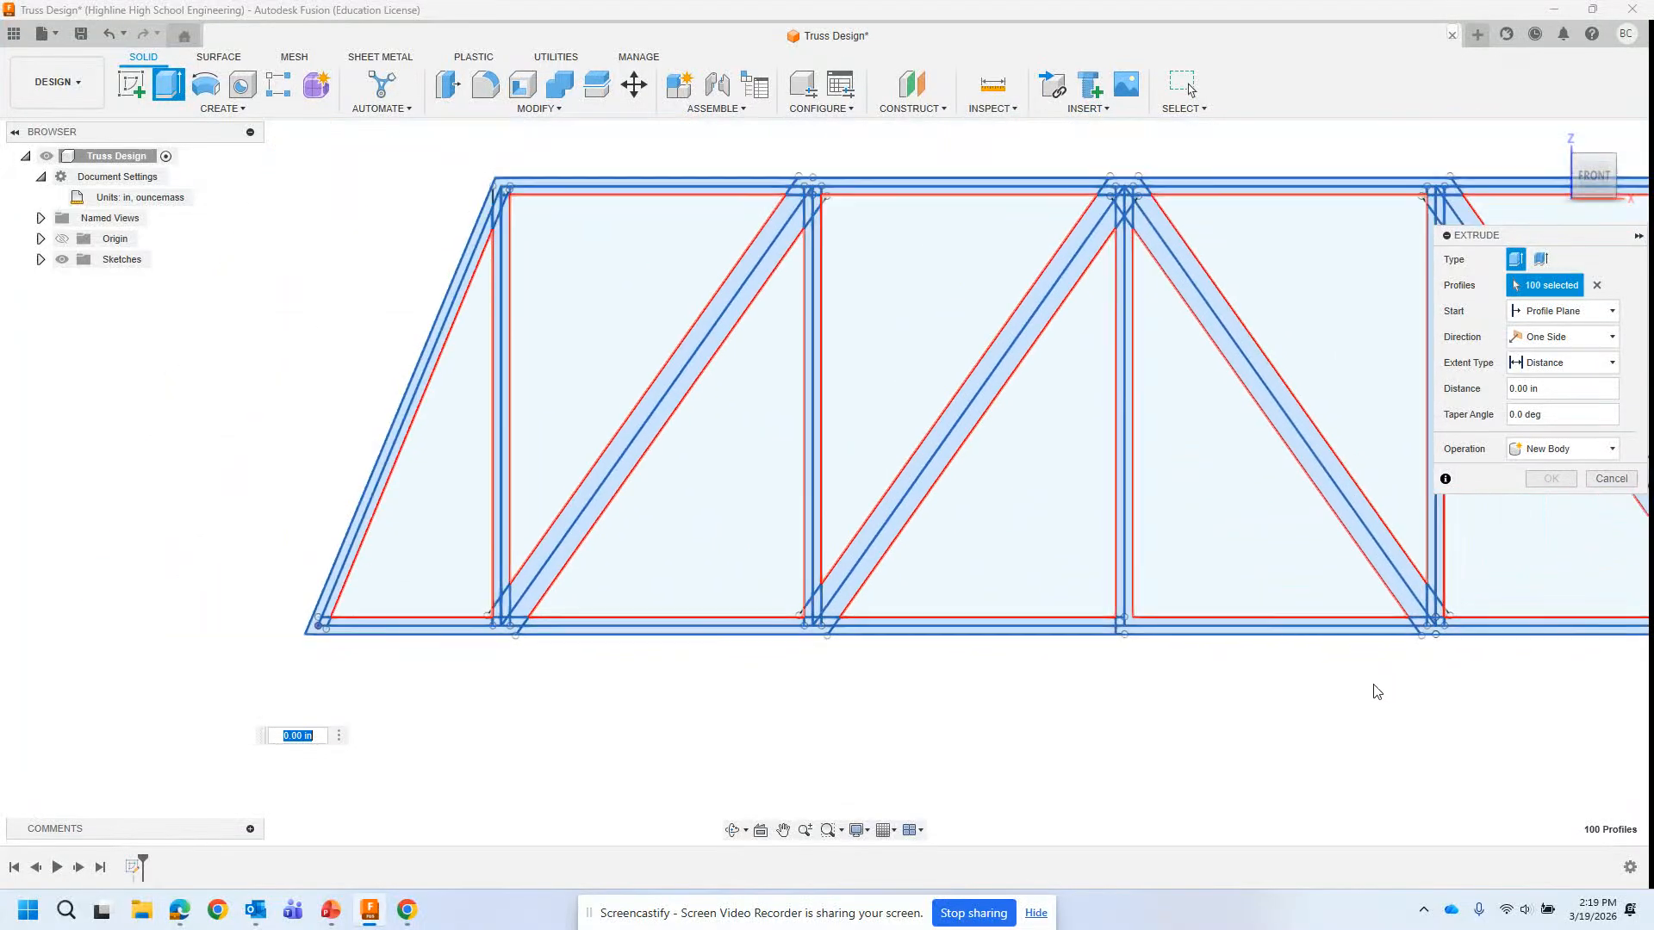
pyautogui.scroll(8, 1399, 224)
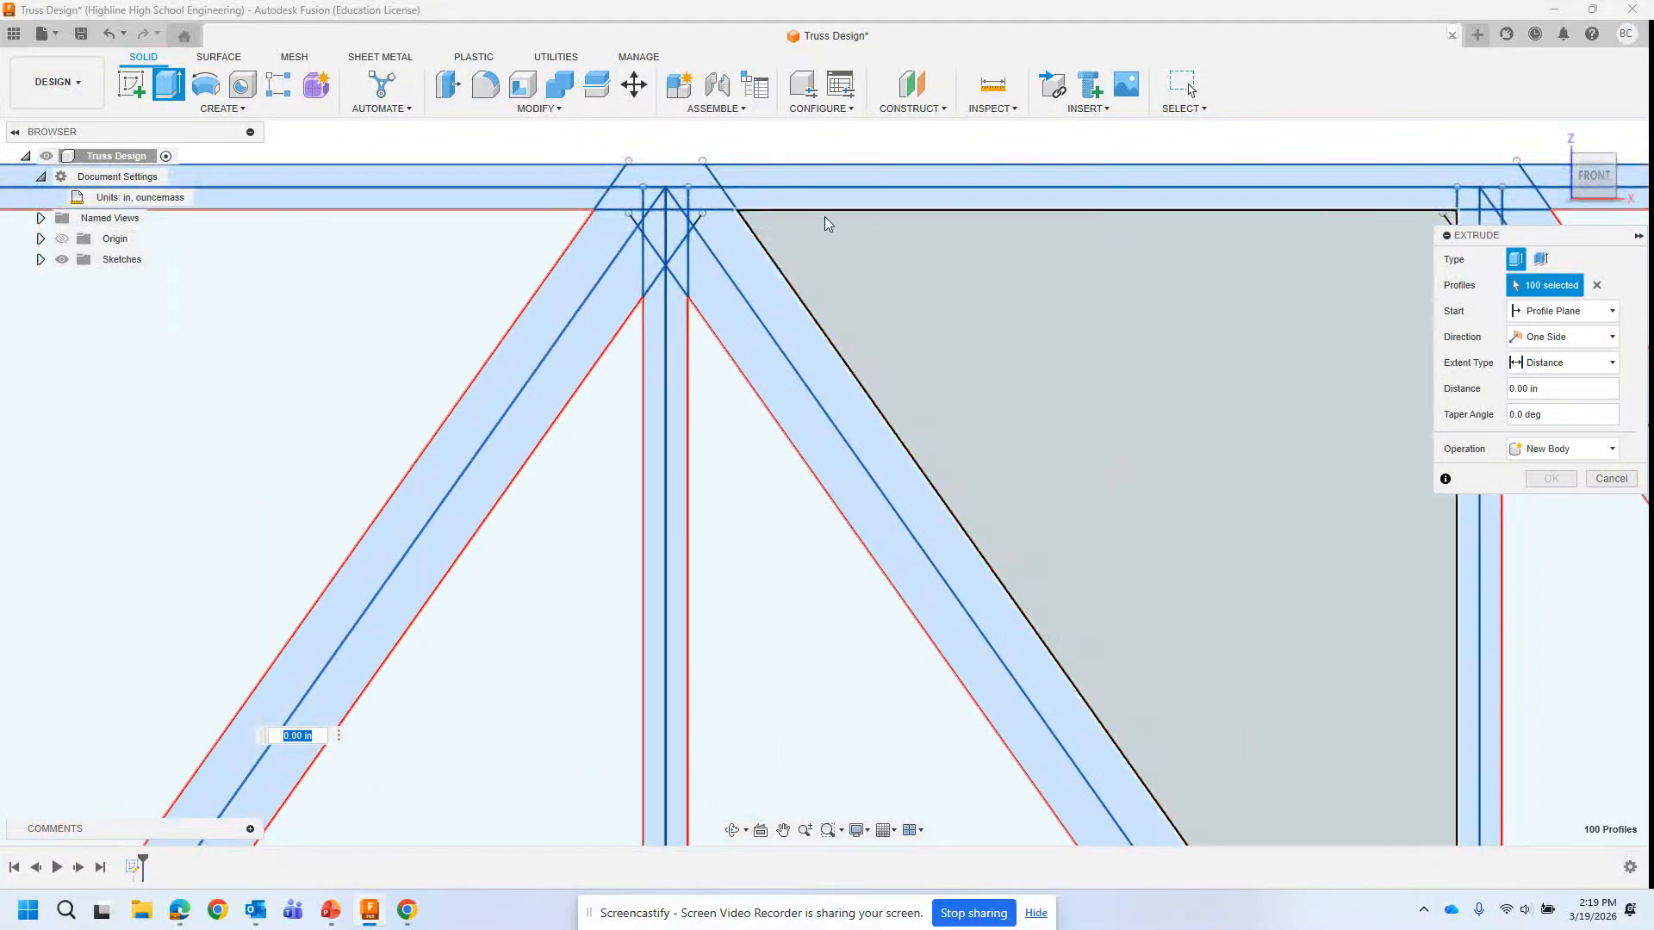
pyautogui.scroll(-4, 1255, 413)
pyautogui.scroll(4, 971, 364)
pyautogui.scroll(2, 971, 363)
pyautogui.scroll(-4, 1120, 379)
pyautogui.scroll(5, 976, 267)
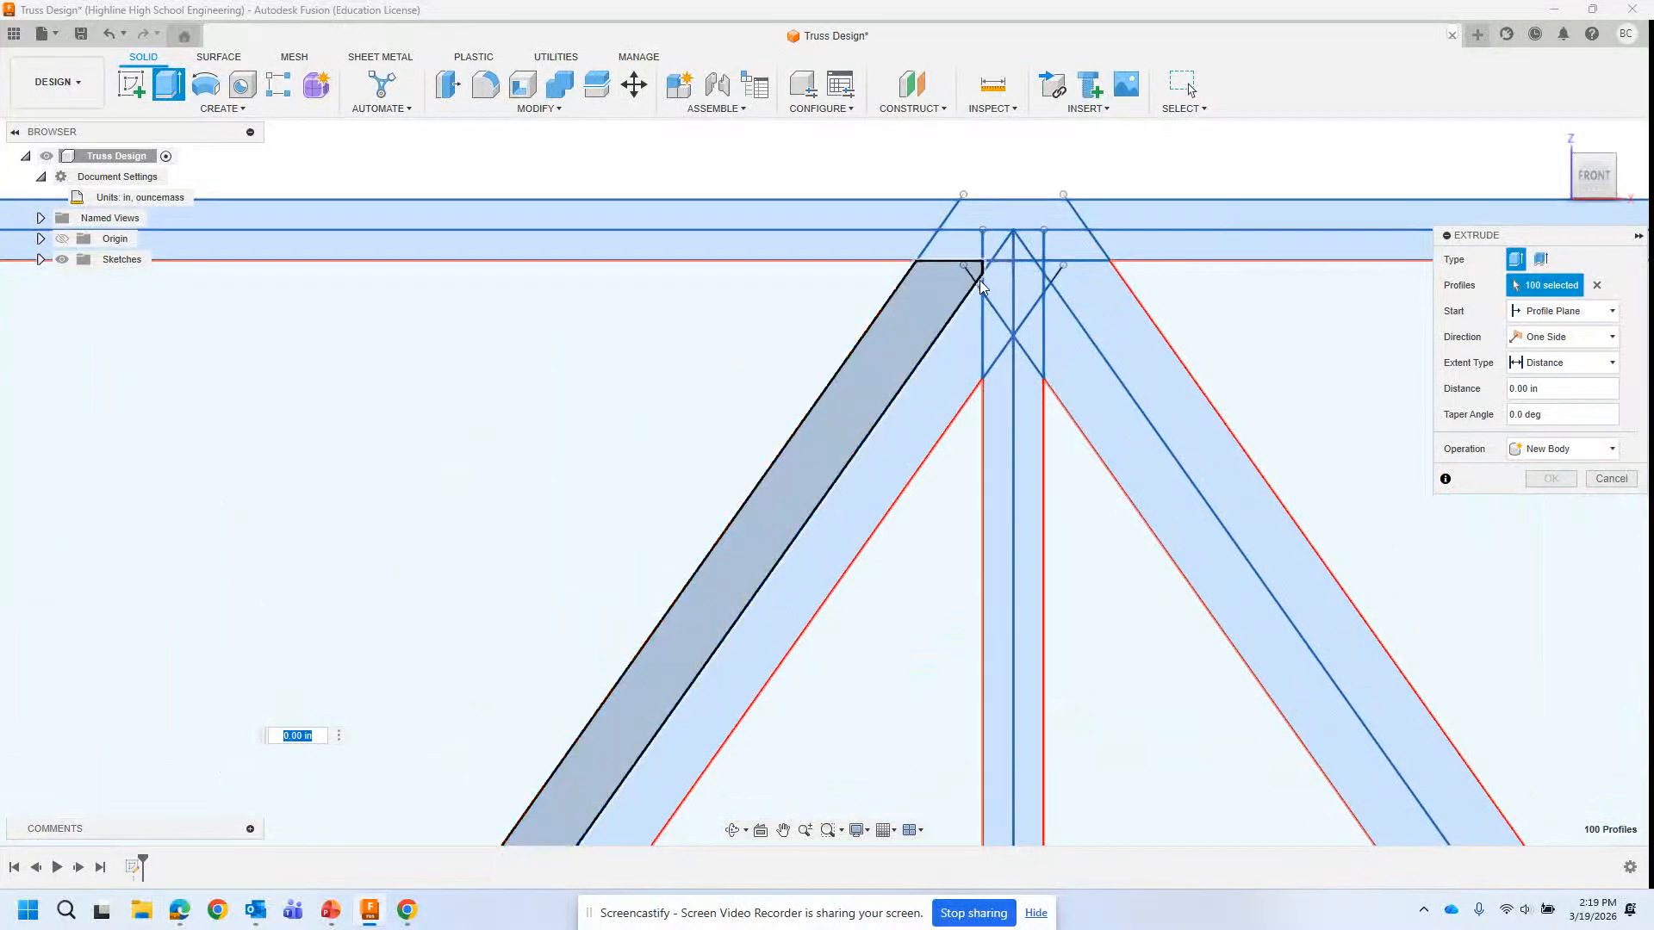
pyautogui.scroll(3, 982, 280)
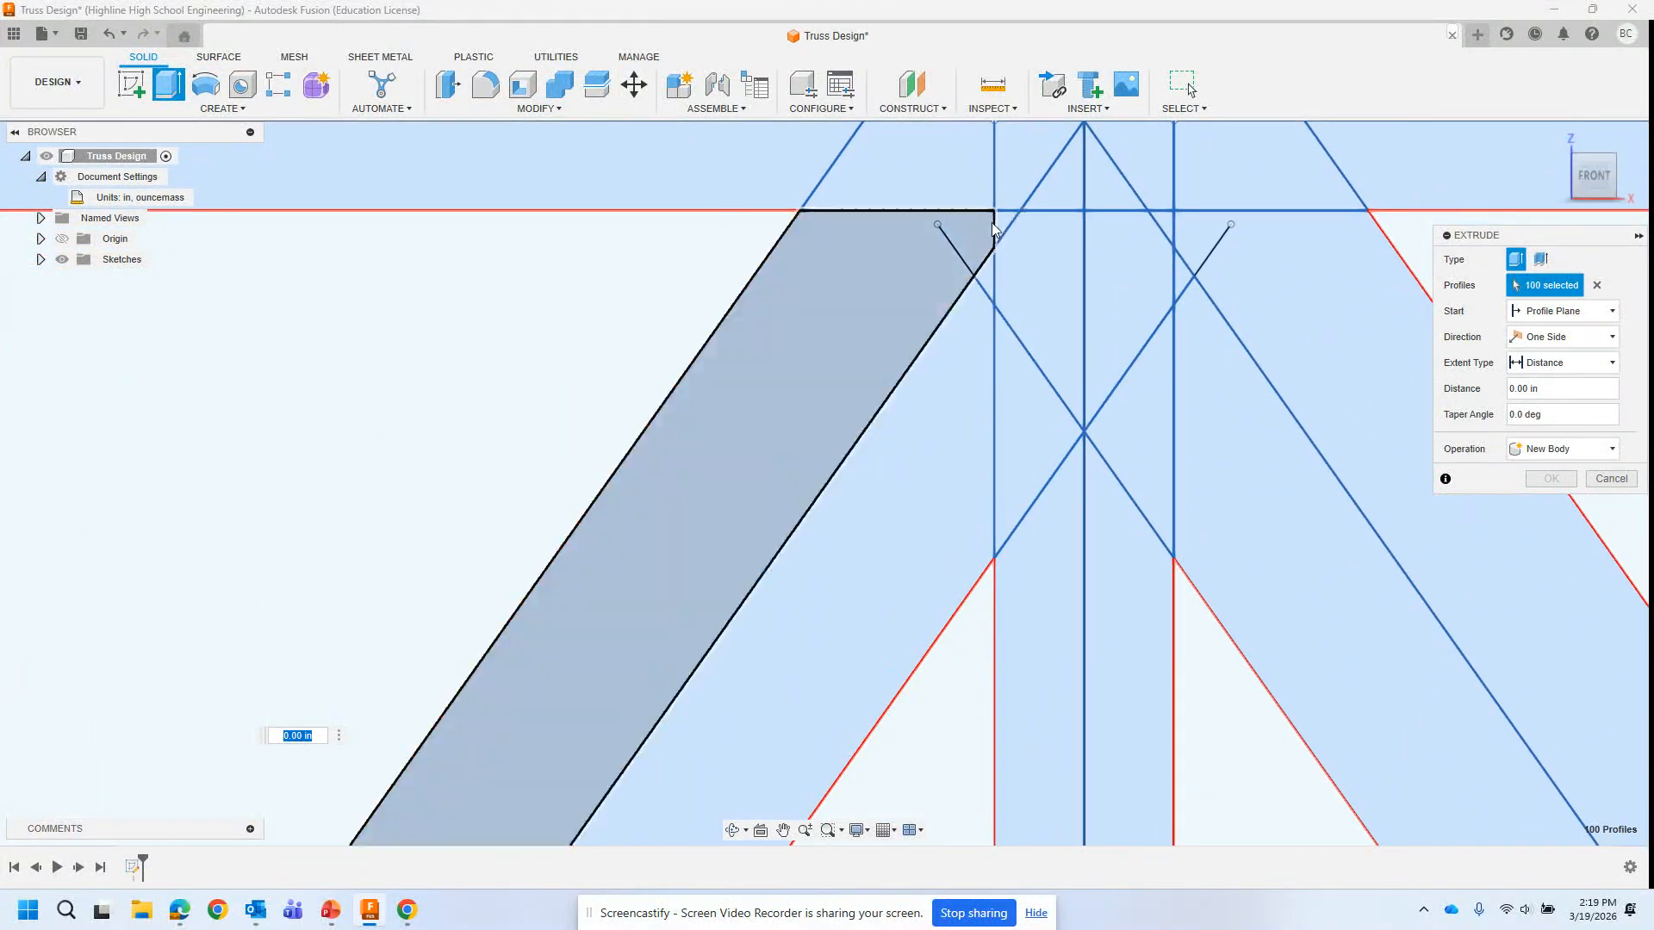
pyautogui.scroll(-4, 1206, 361)
pyautogui.scroll(-6, 597, 345)
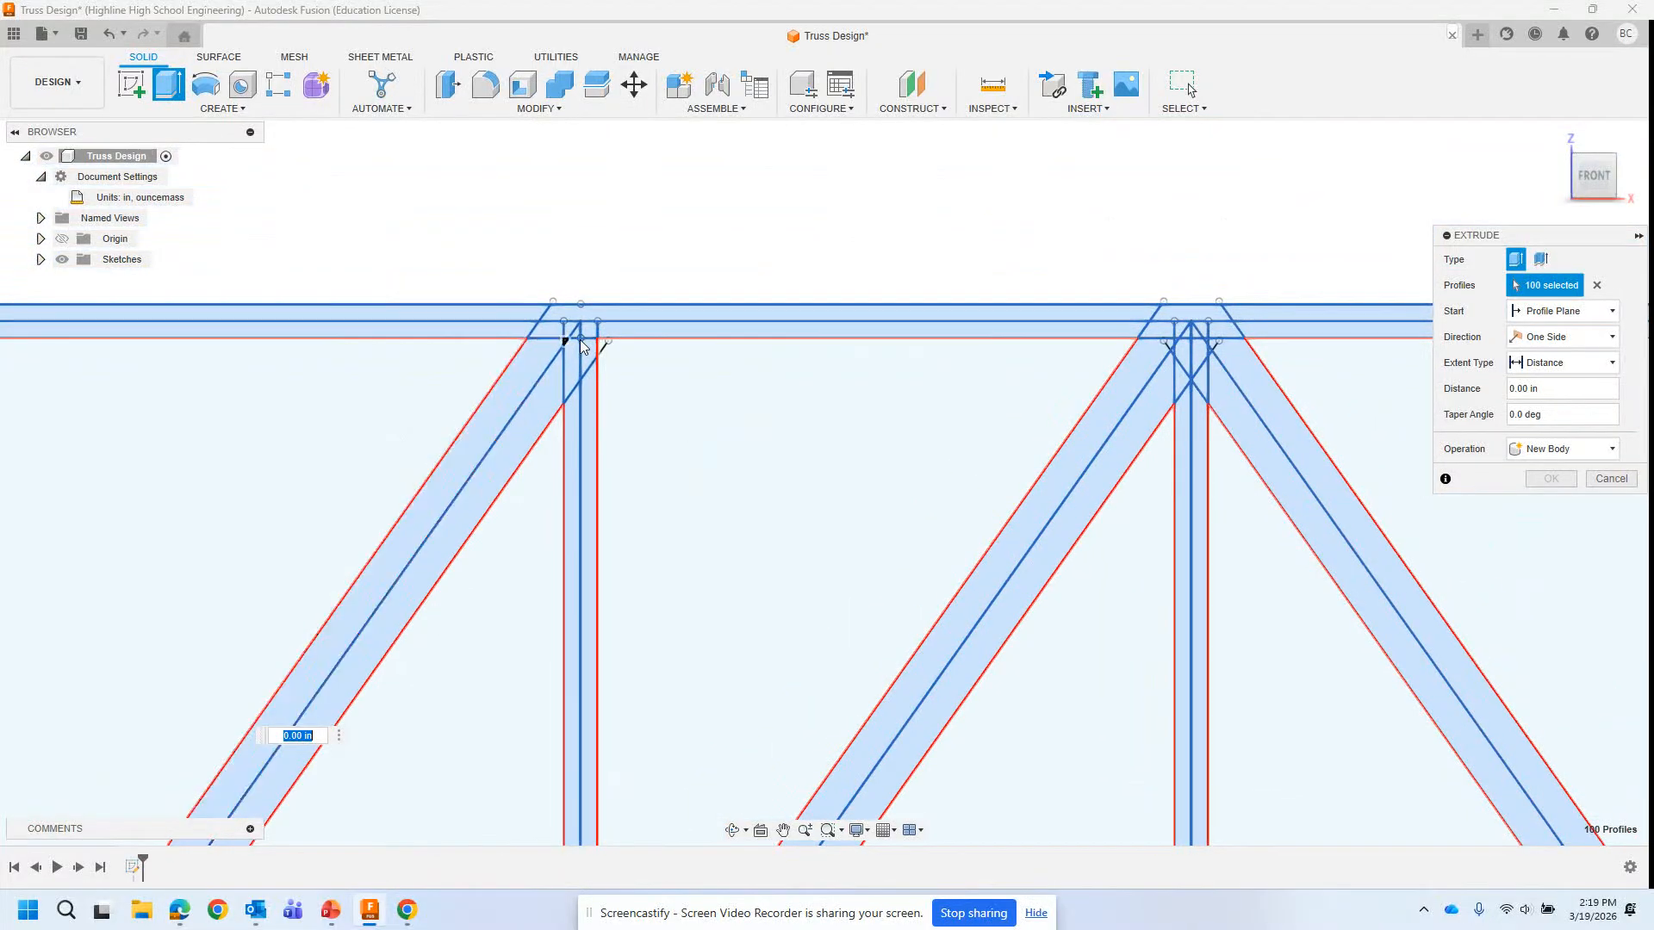
pyautogui.scroll(4, 408, 375)
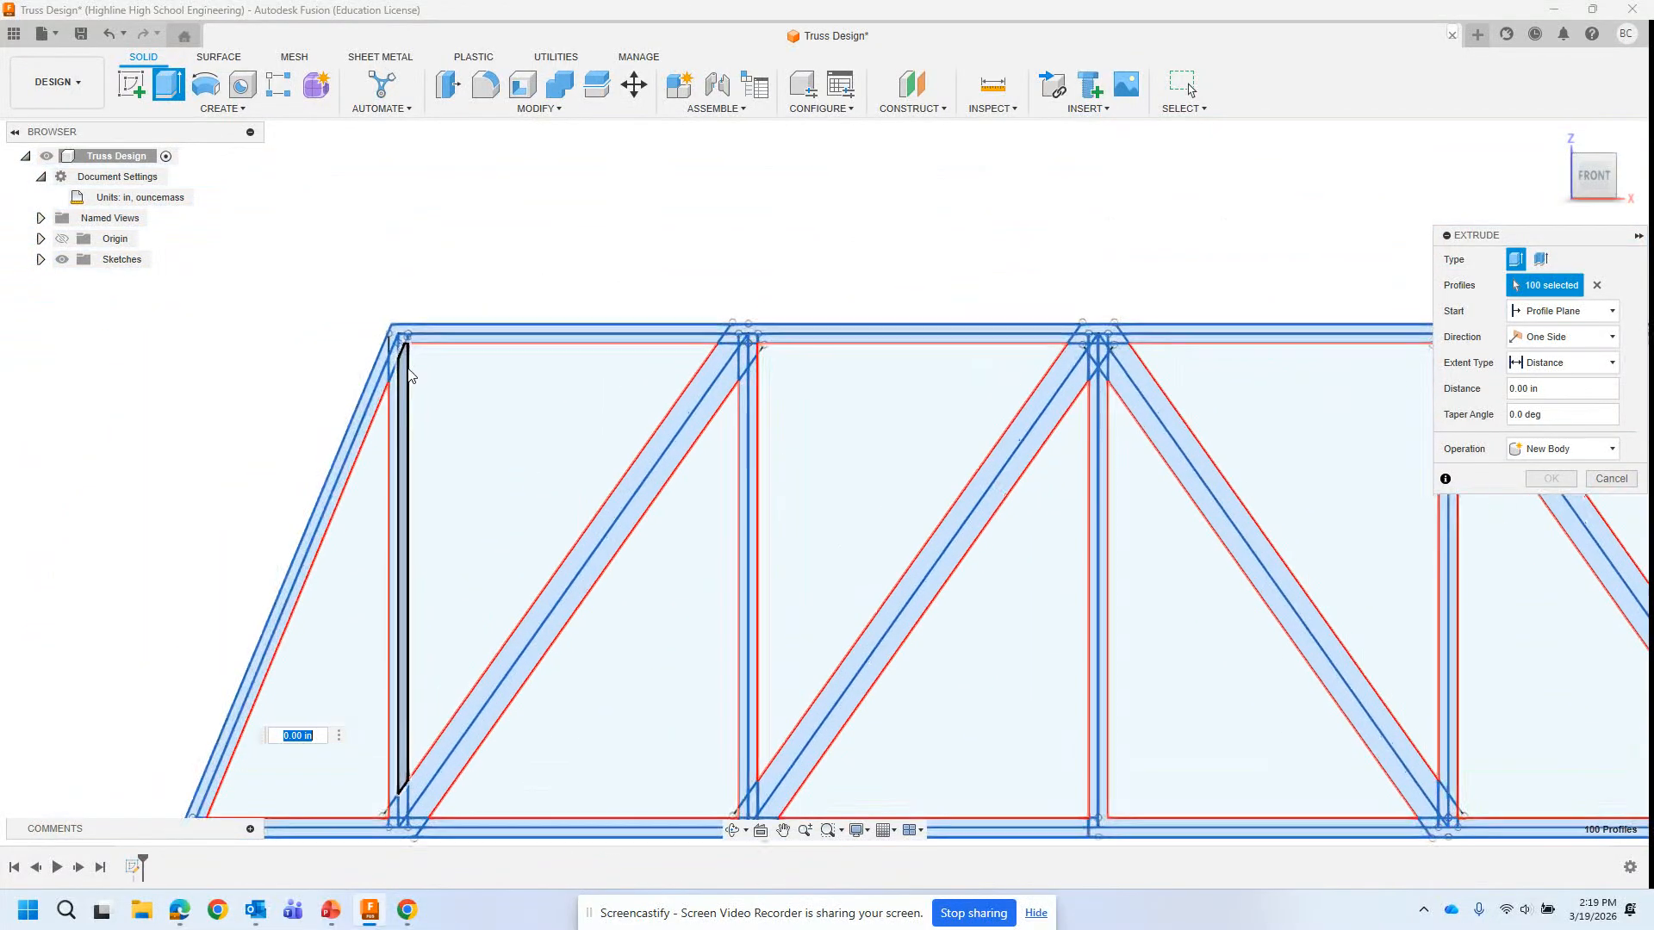
pyautogui.scroll(-3, 547, 424)
pyautogui.scroll(-5, 776, 348)
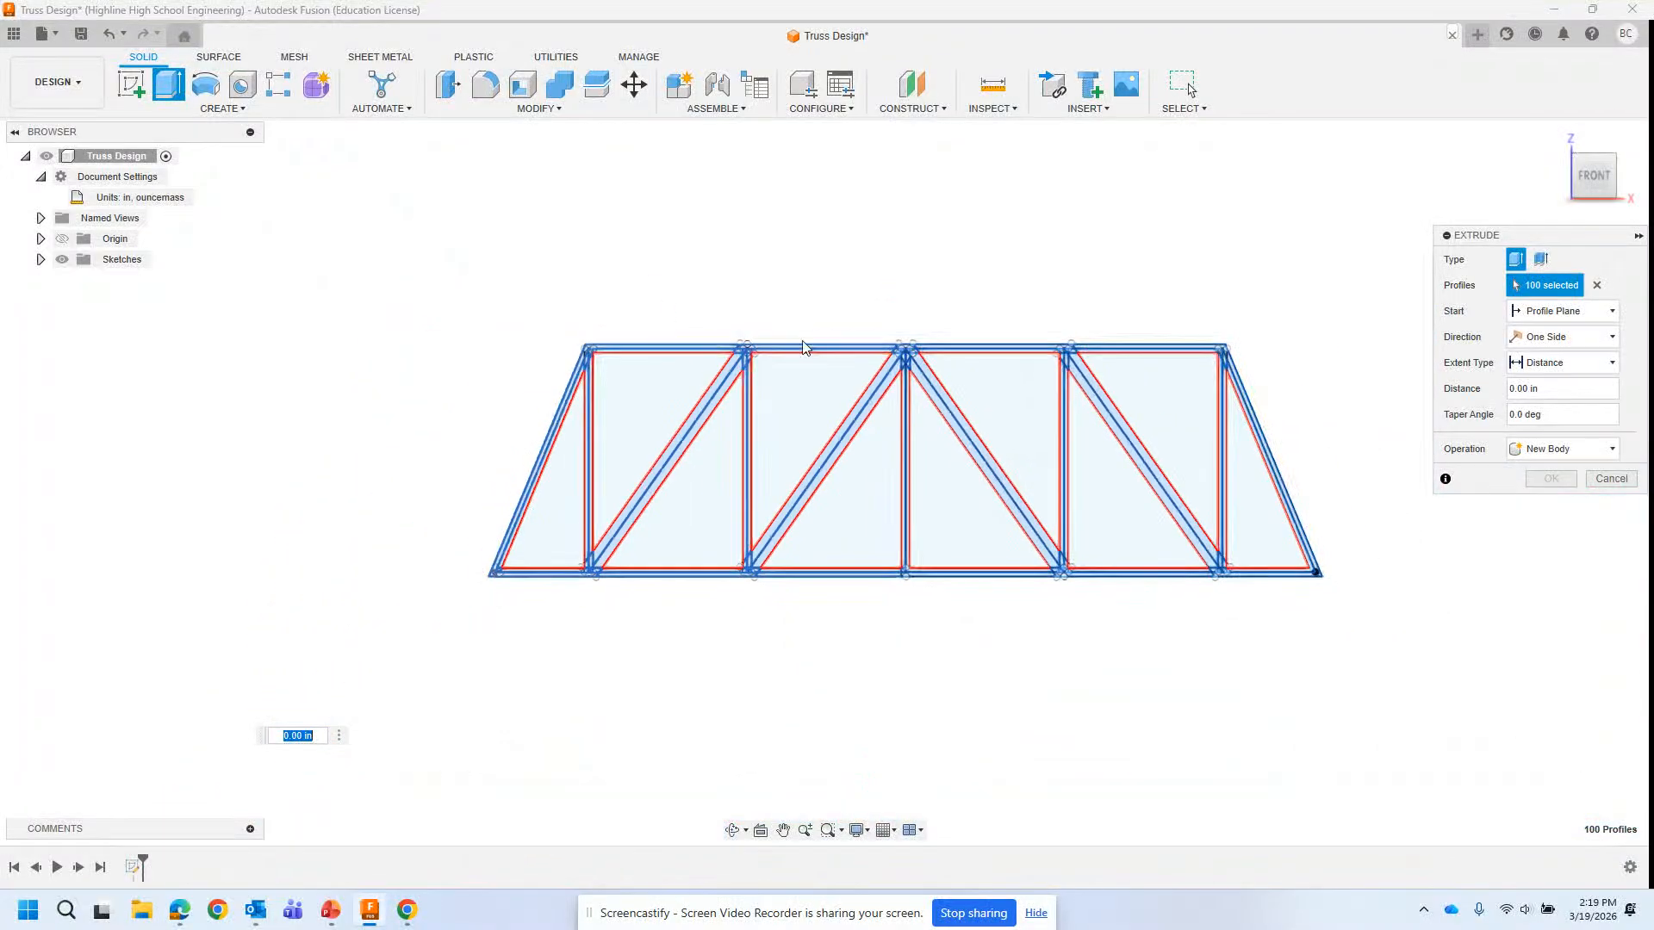
pyautogui.scroll(4, 1310, 398)
pyautogui.scroll(-2, 1085, 414)
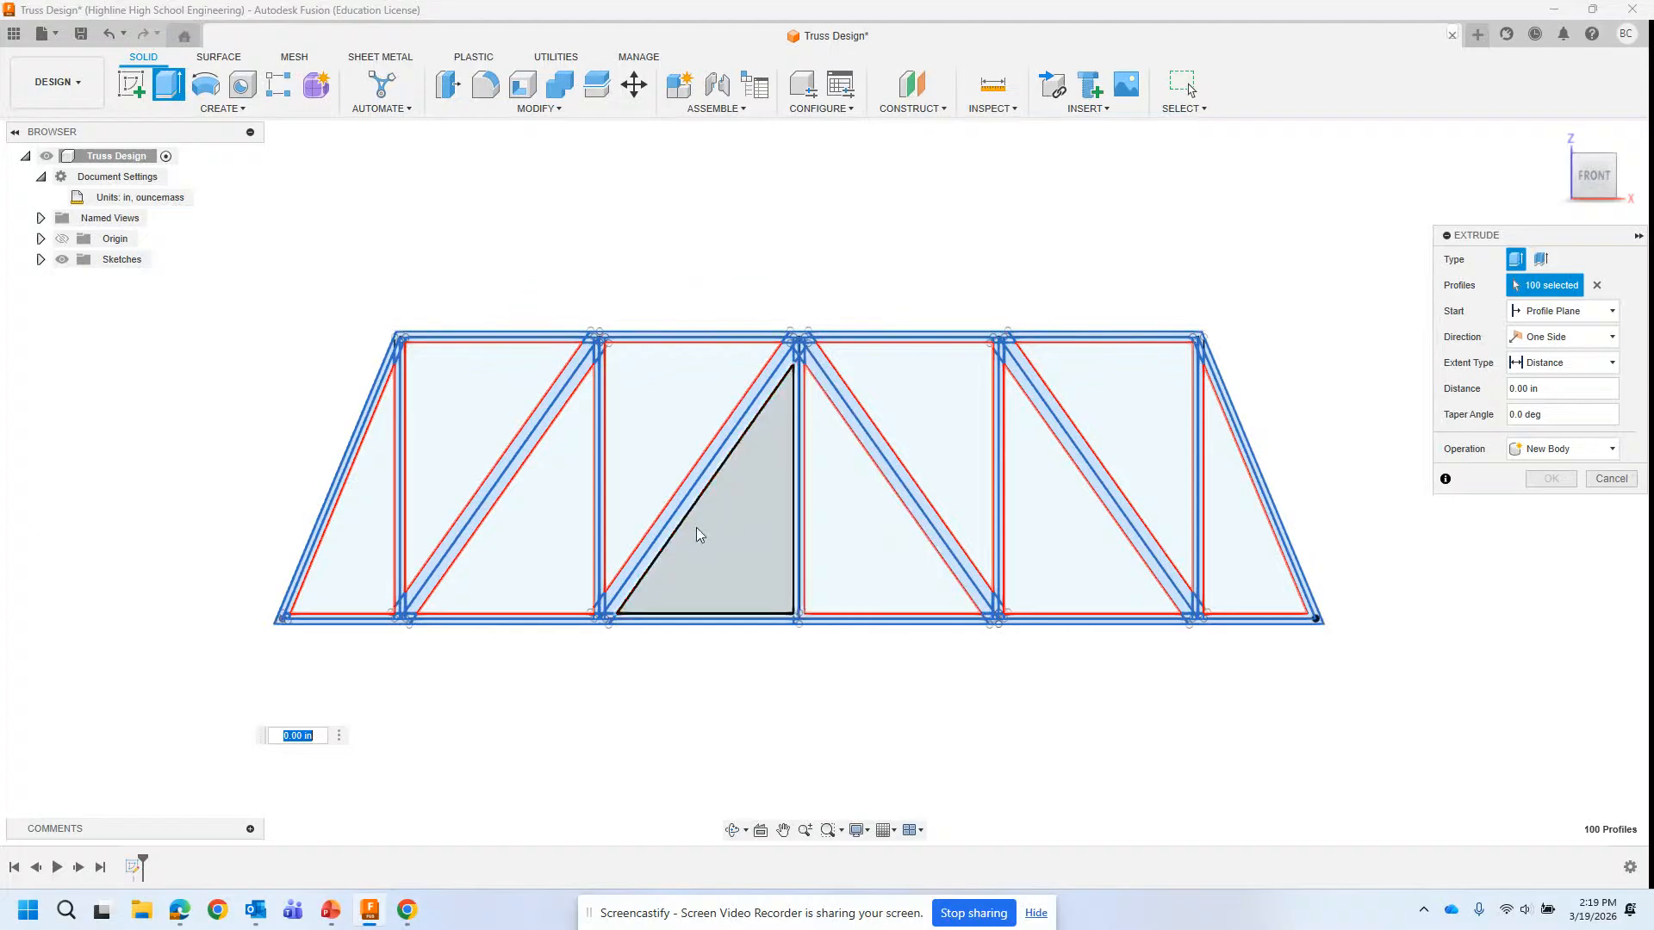
# Step: Extrude the selected truss profiles 0.125 in to one side as a new component
pyautogui.moveTo(1554, 386); pyautogui.dragTo(1413, 385)
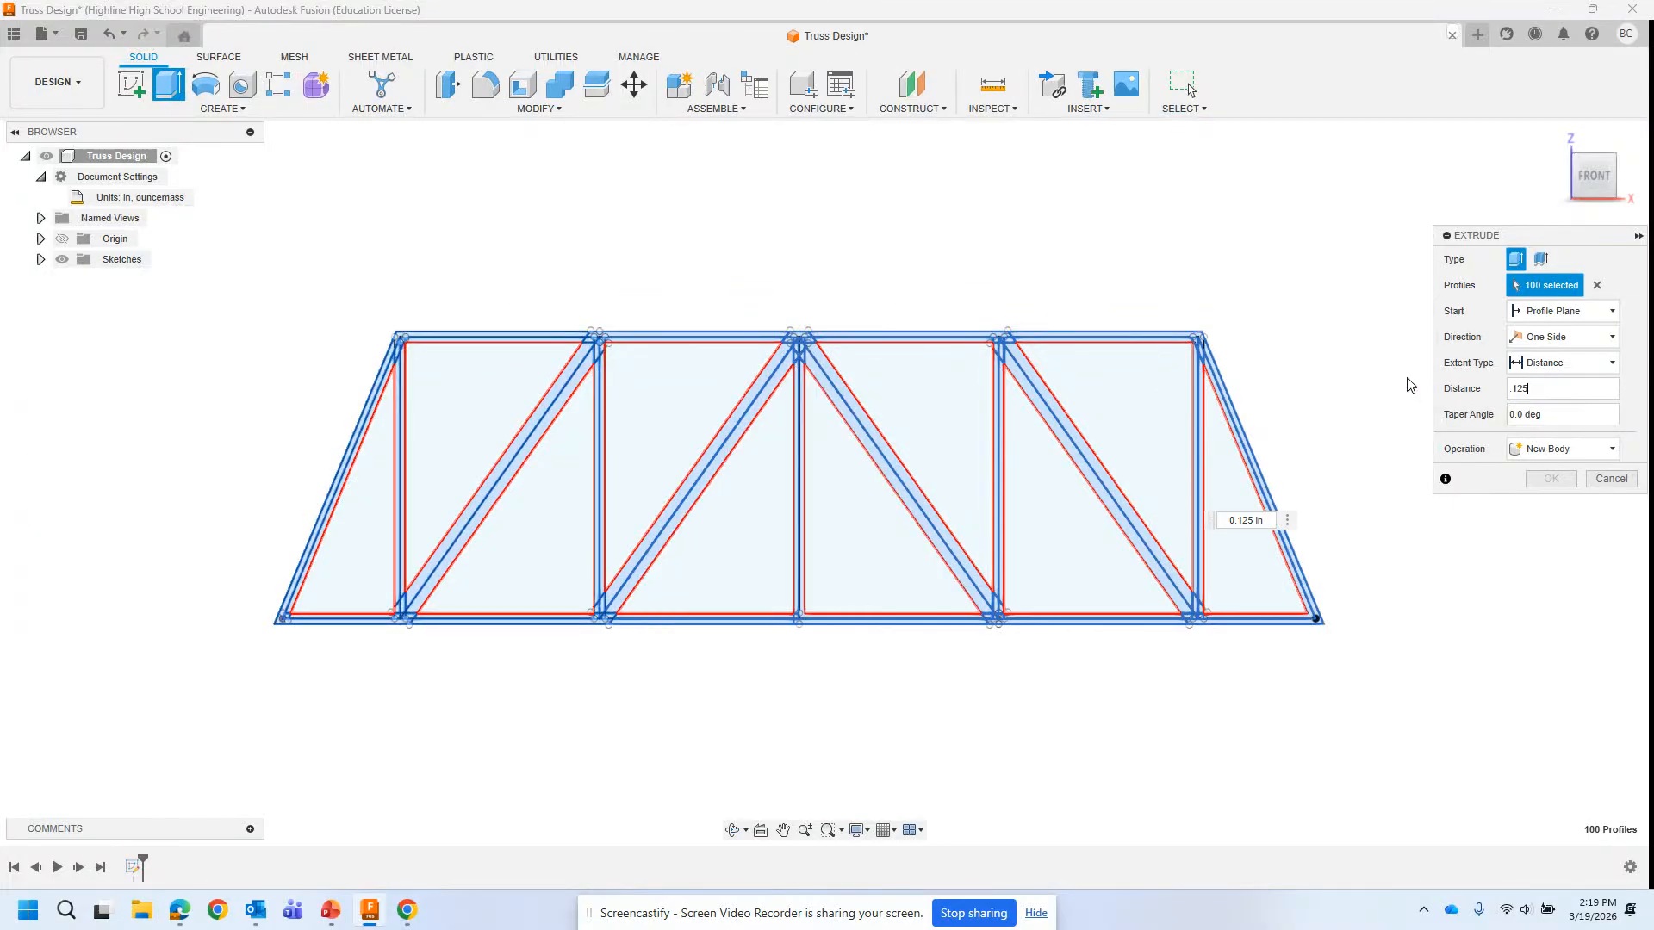
pyautogui.click(1612, 449)
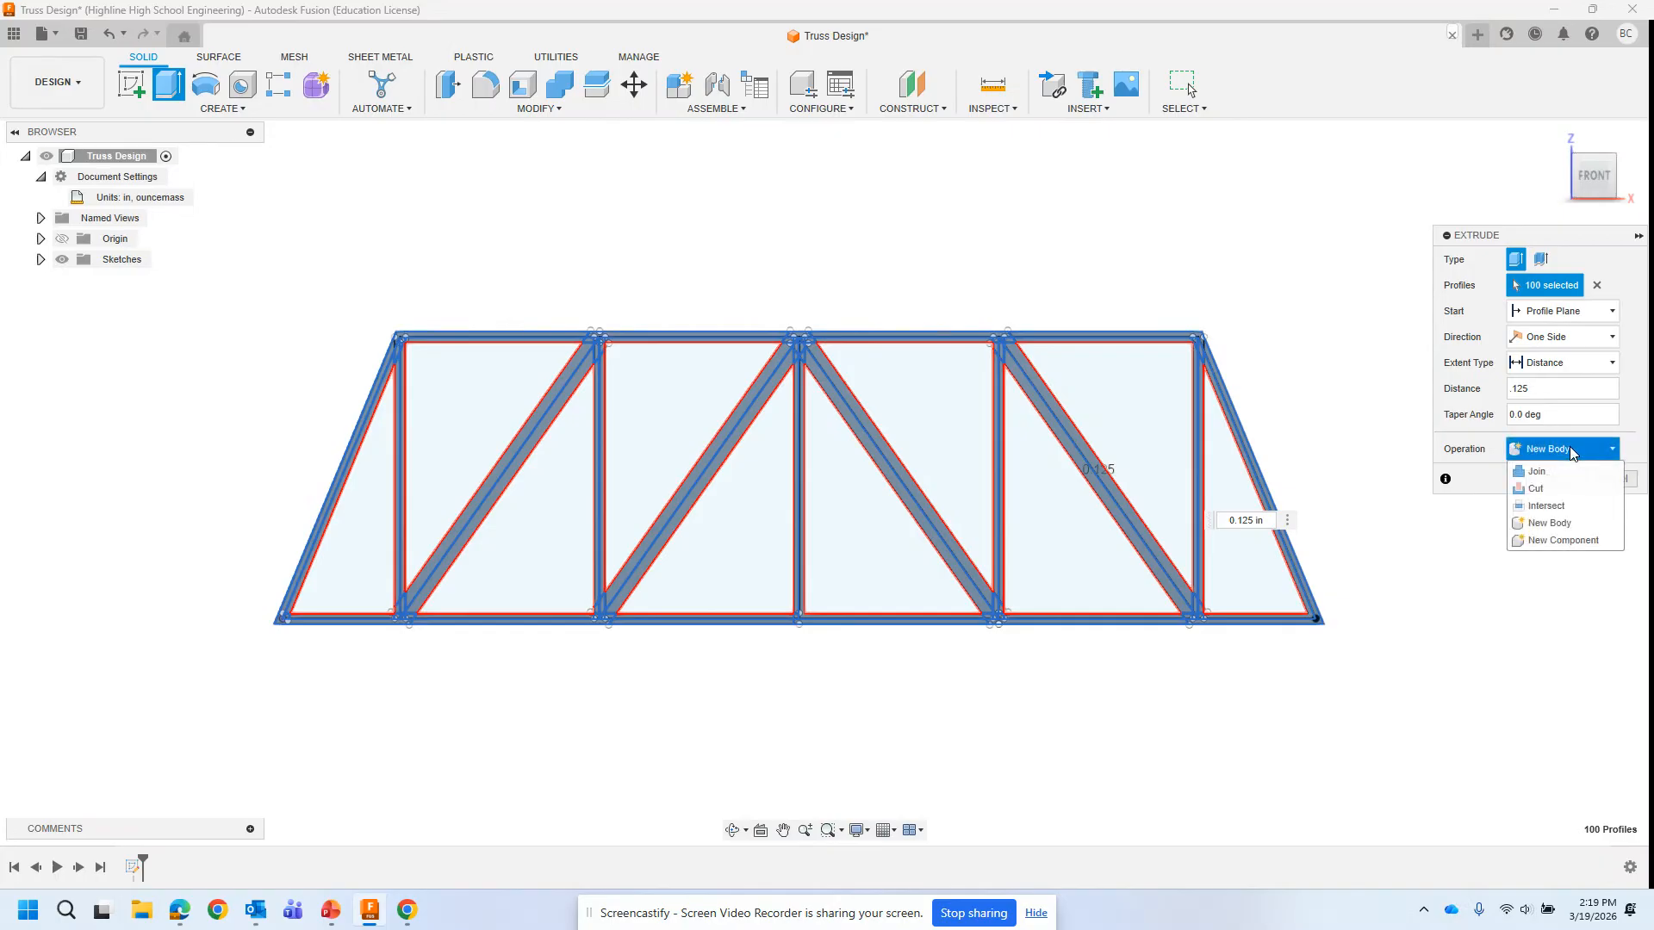
pyautogui.click(1563, 544)
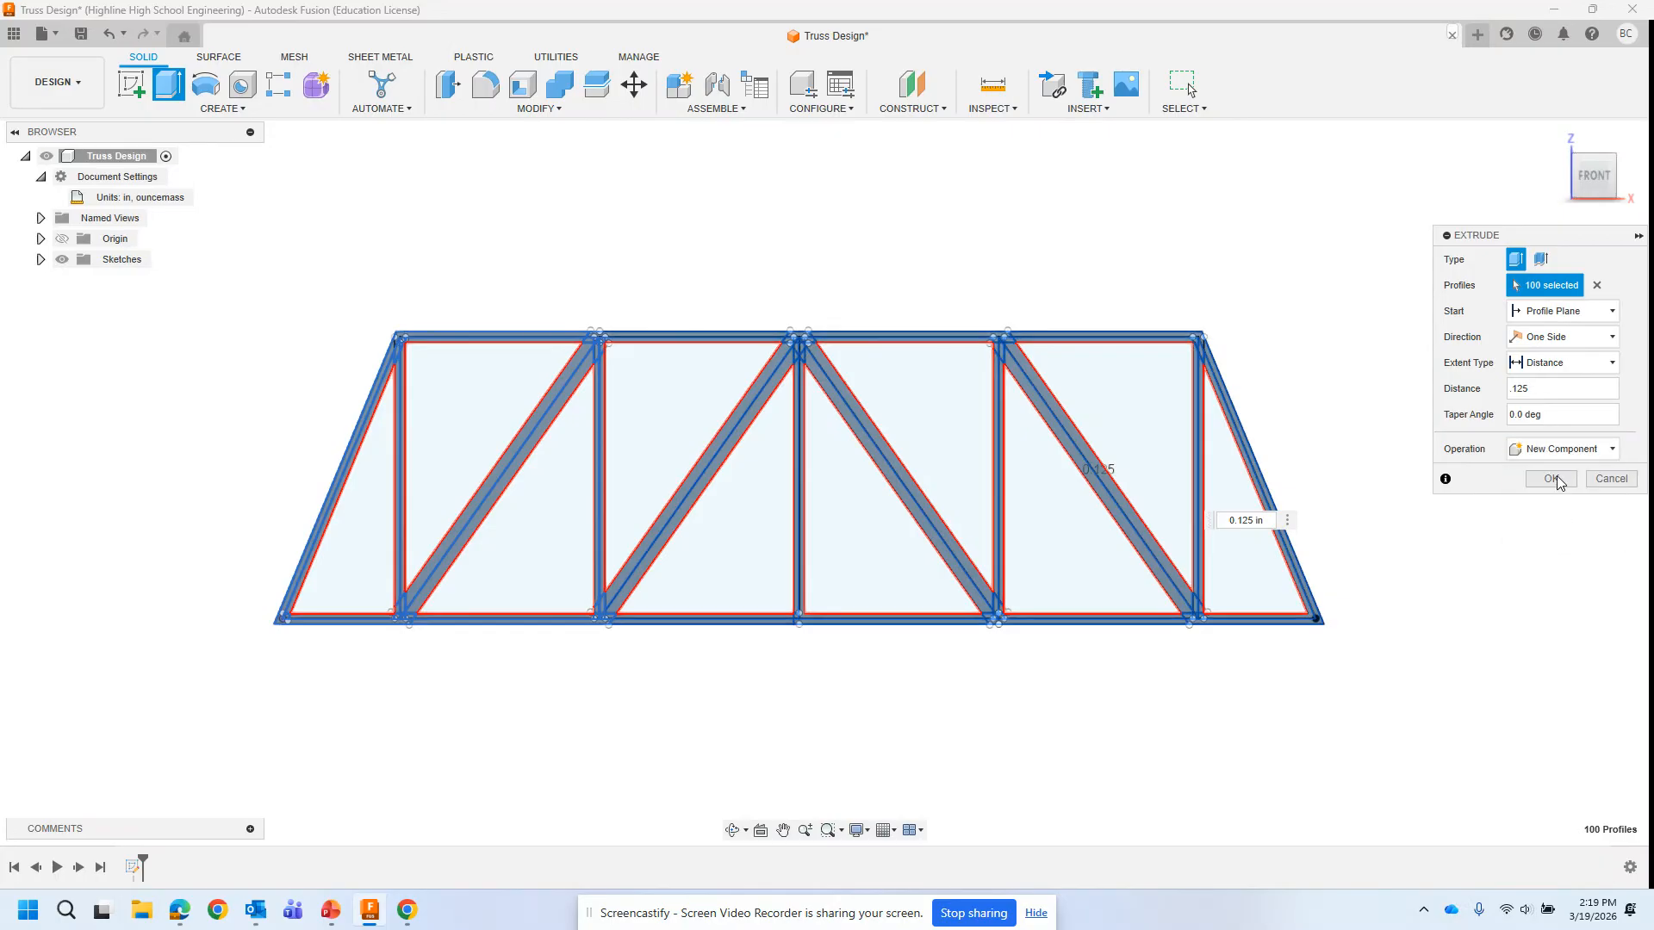
pyautogui.click(1562, 482)
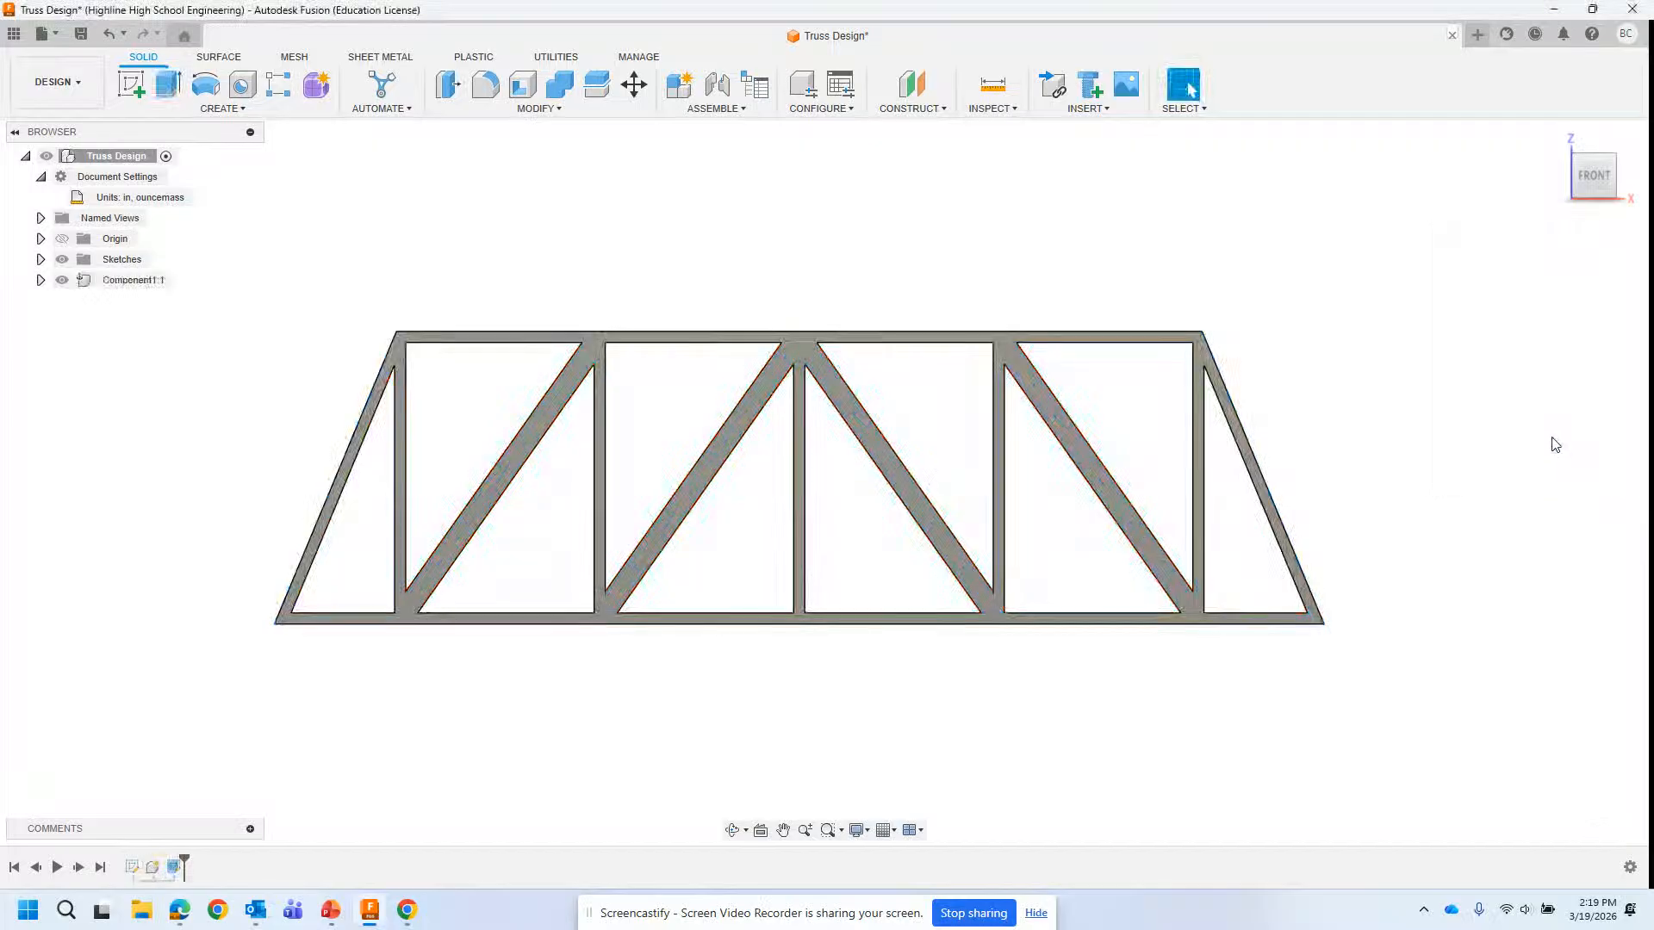
# Step: Inspect the extruded truss in isometric and front views, finishing in the isometric view
pyautogui.click(1614, 160)
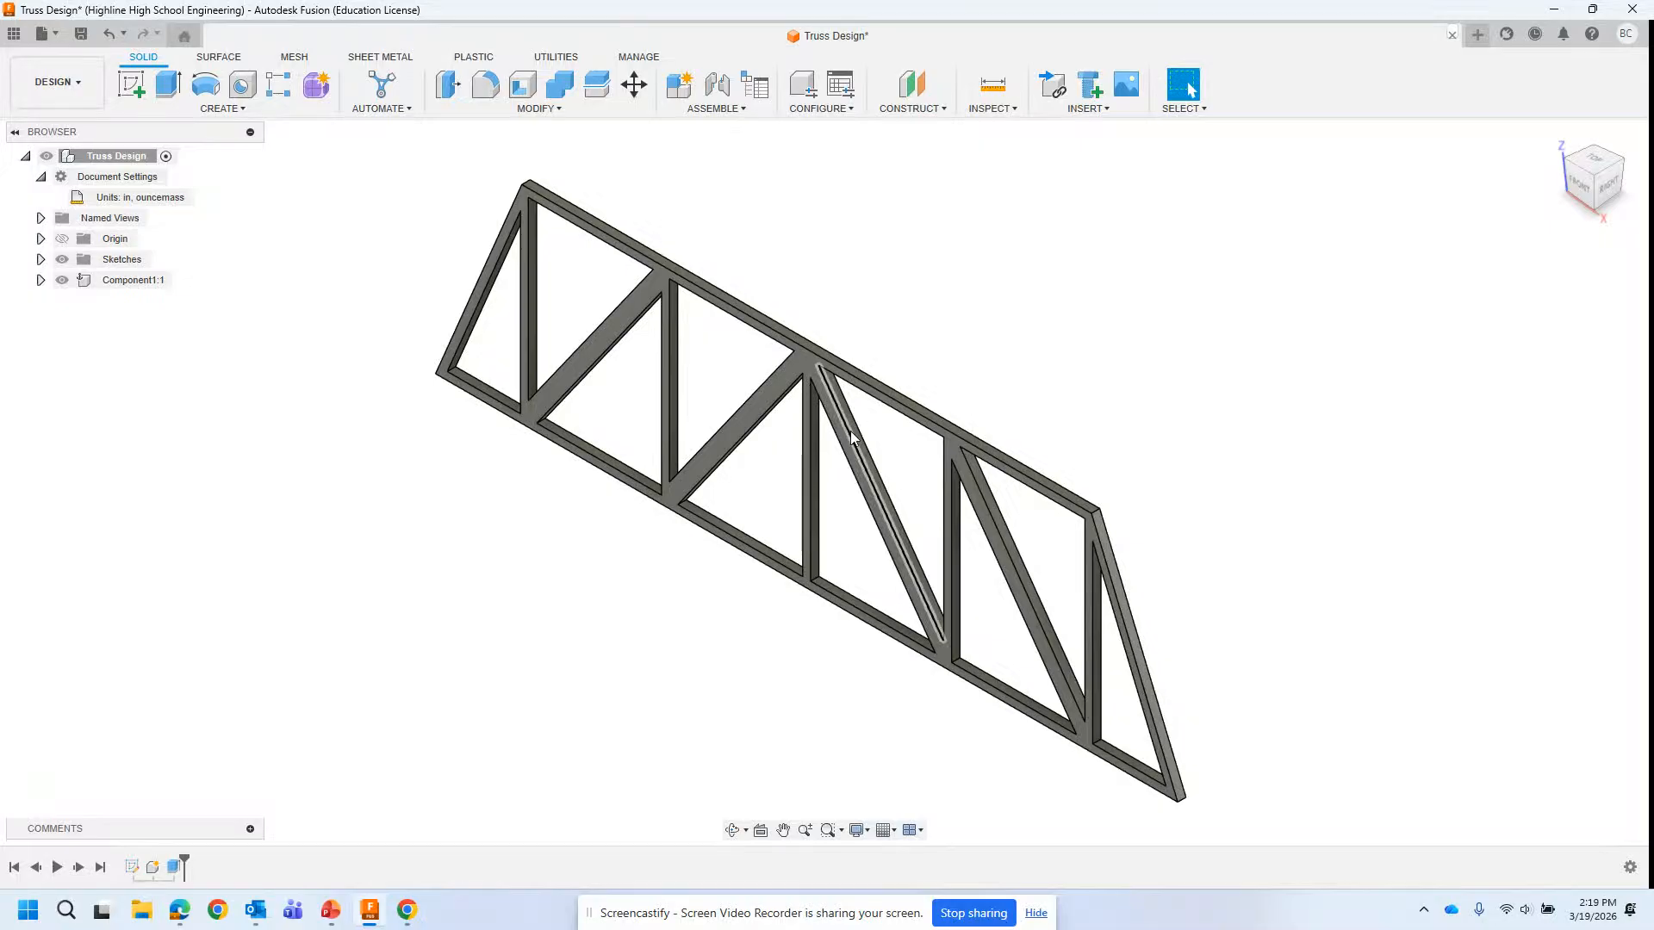
pyautogui.click(1582, 185)
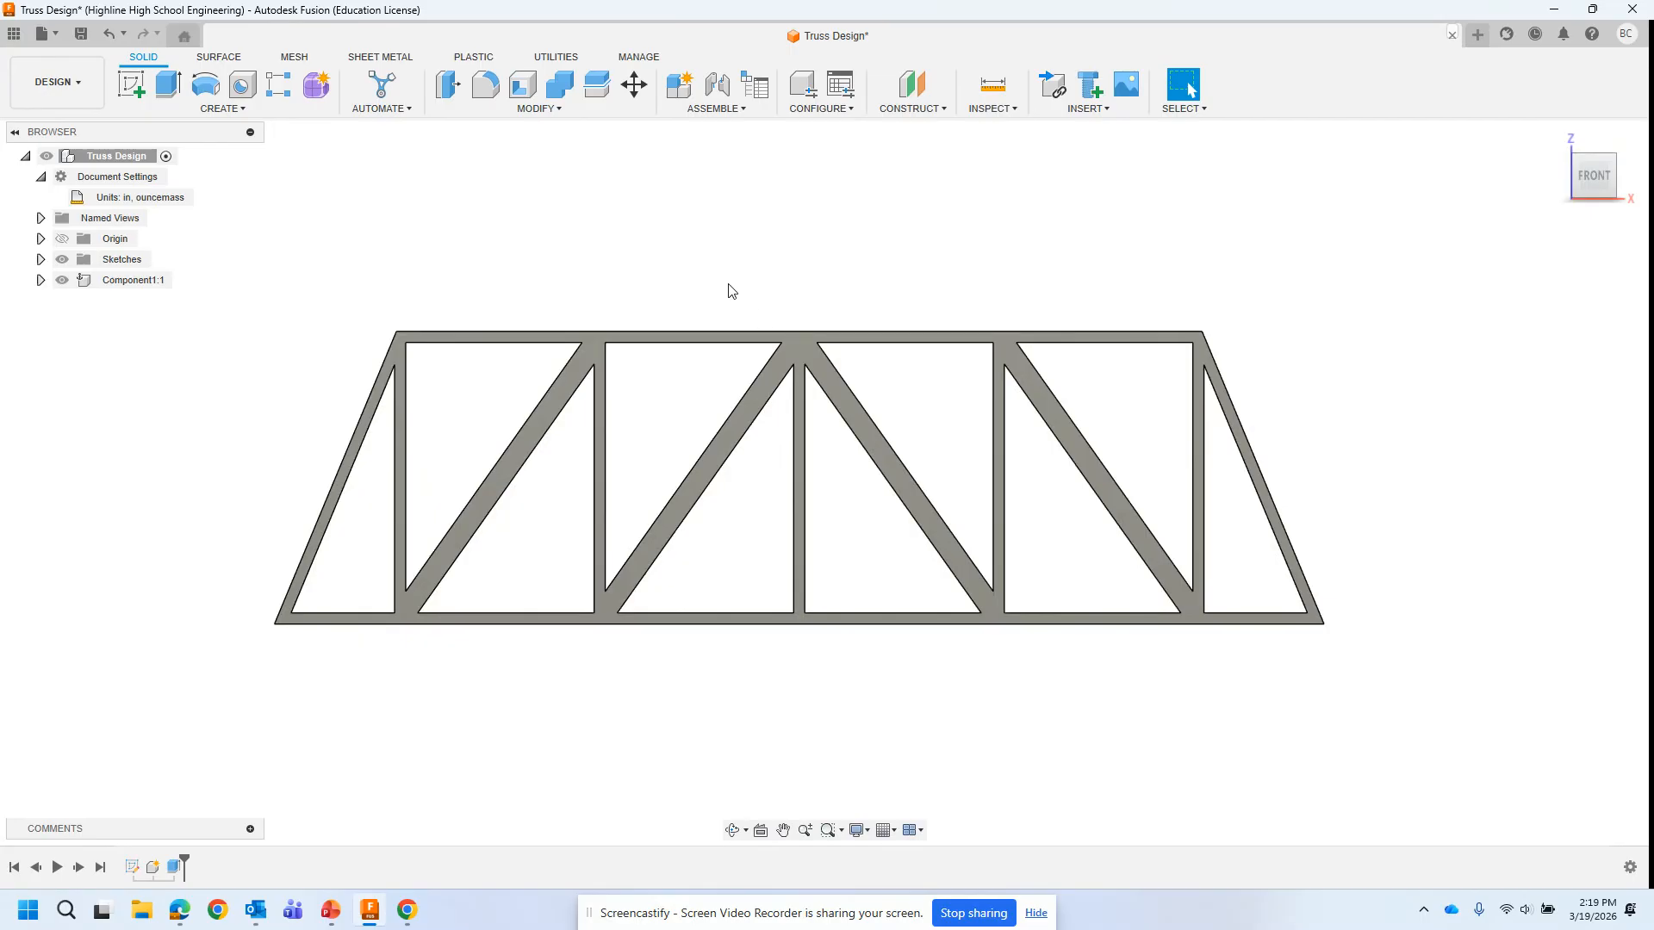
pyautogui.click(1596, 206)
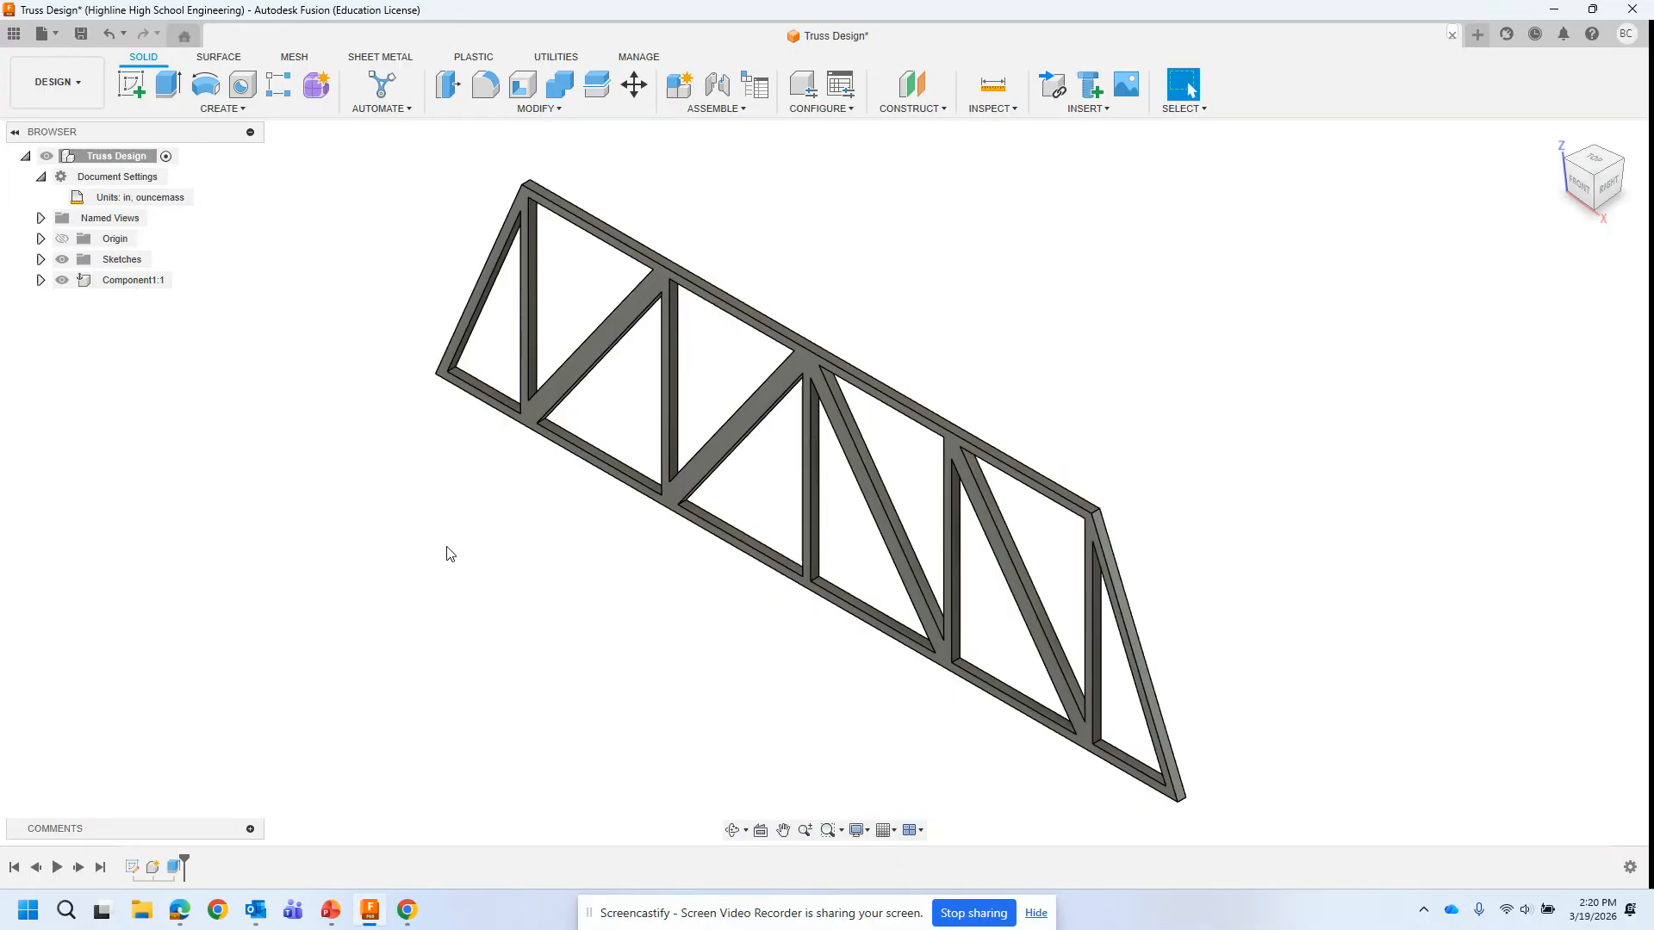
pyautogui.click(966, 914)
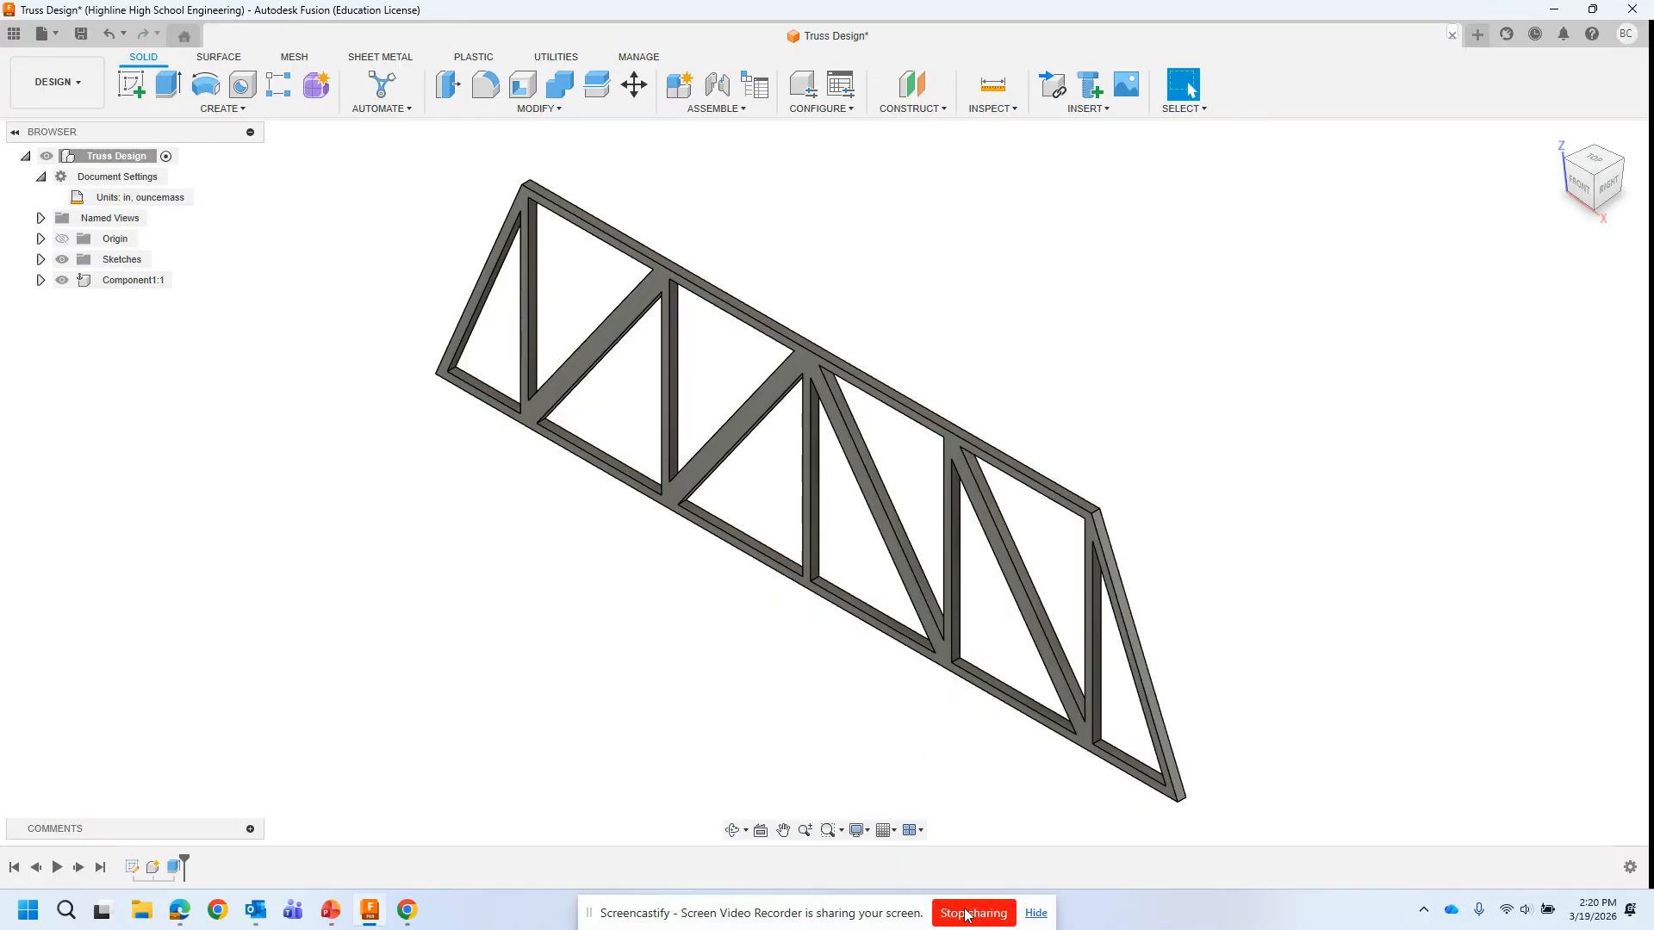